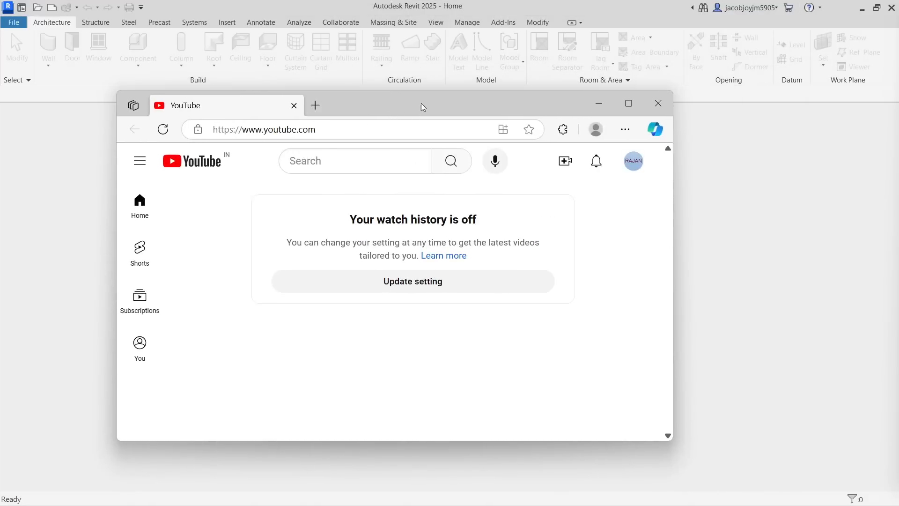
# Step: Browse the Revit Projects Series - 01 playlist on the channel and look through its full list of videos
pyautogui.doubleClick(421, 103)
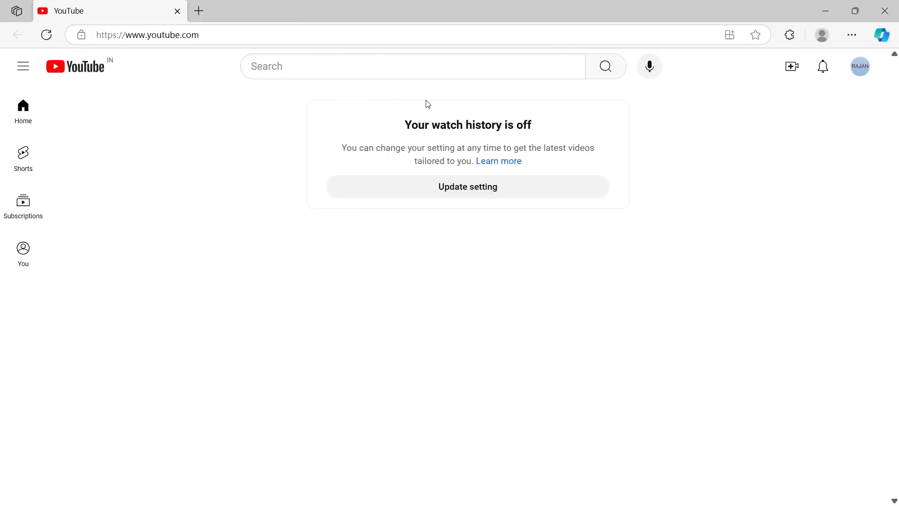
pyautogui.click(860, 66)
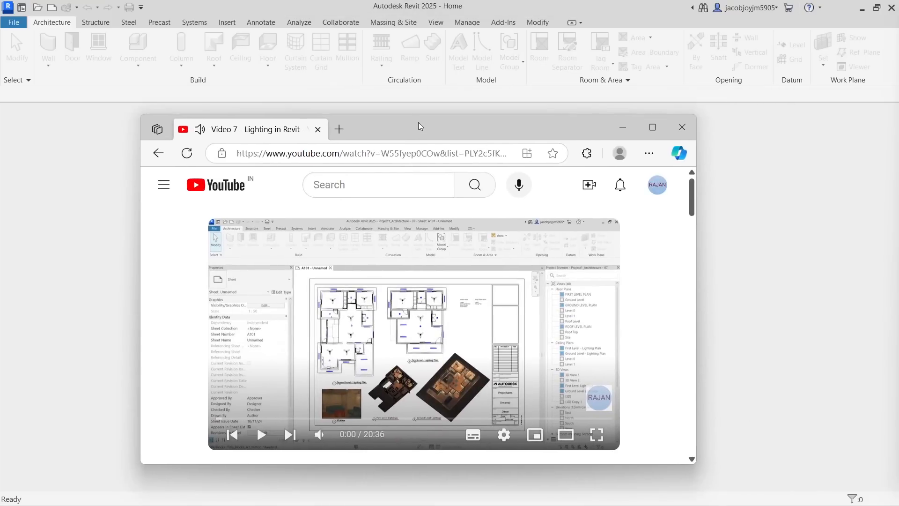
pyautogui.doubleClick(418, 123)
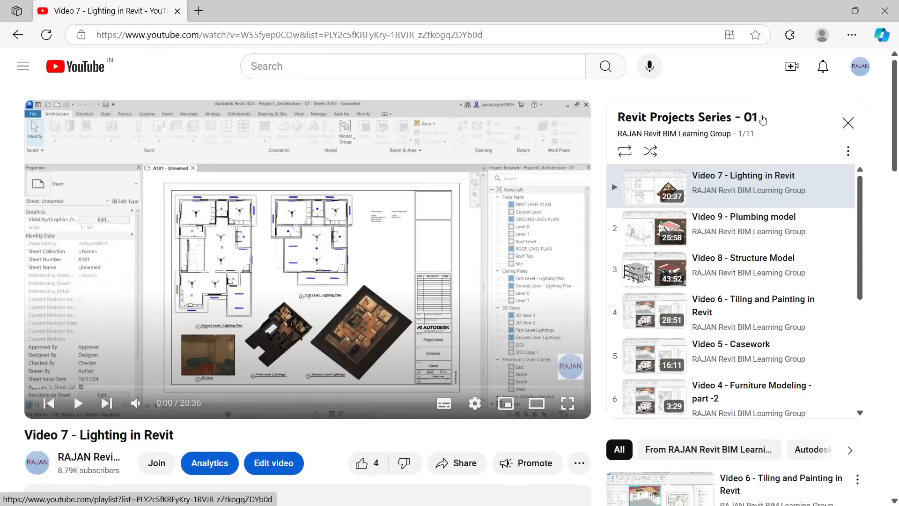
pyautogui.scroll(-5, 726, 314)
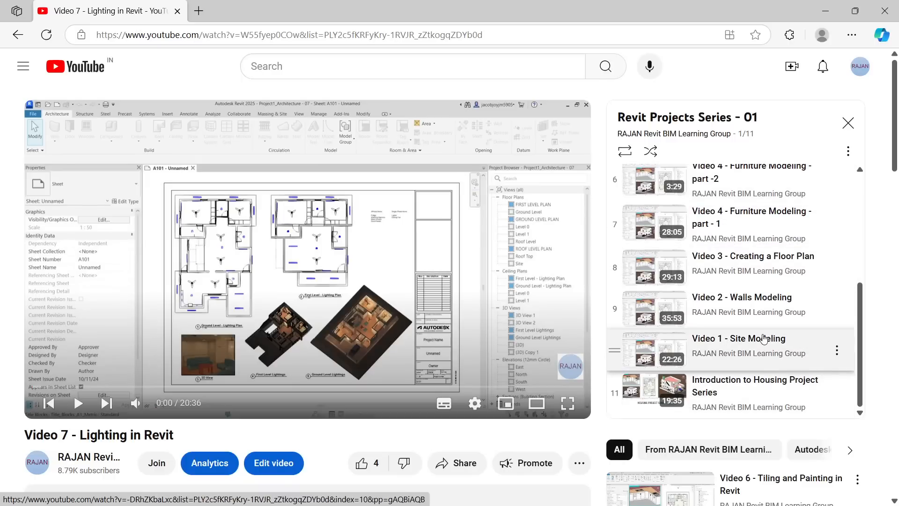
pyautogui.scroll(3, 761, 304)
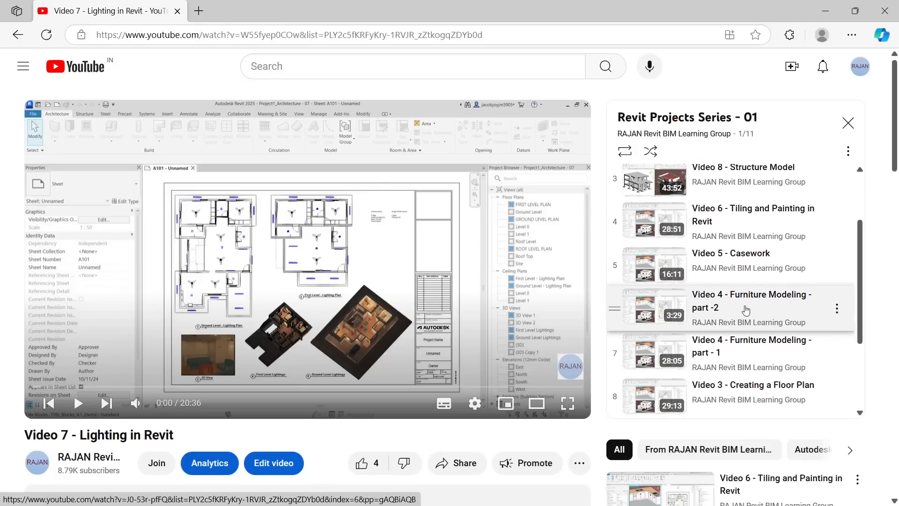
pyautogui.scroll(2, 759, 309)
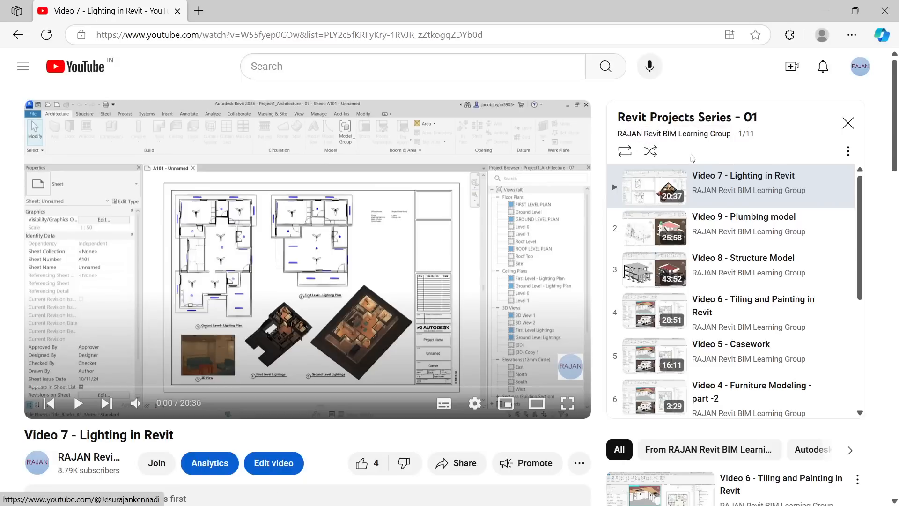
pyautogui.scroll(-4, 705, 273)
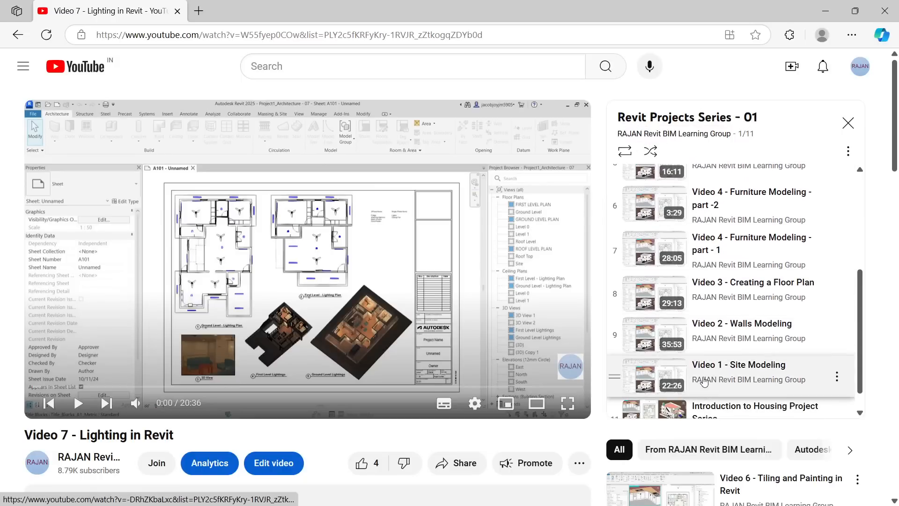
pyautogui.scroll(4, 722, 337)
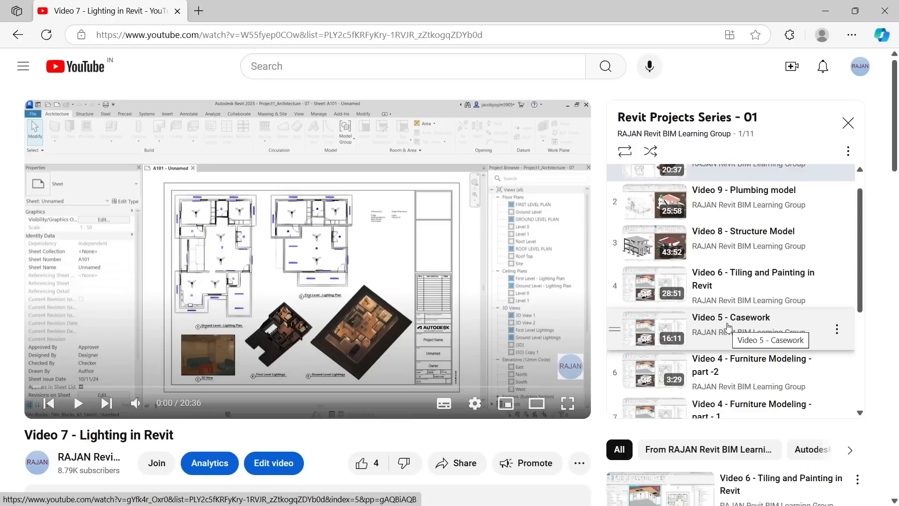
pyautogui.scroll(-4, 728, 326)
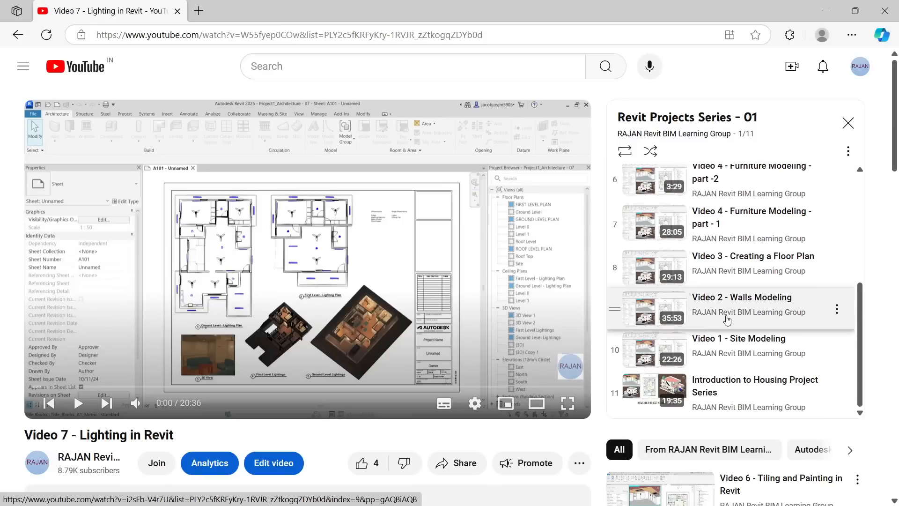
pyautogui.scroll(5, 728, 320)
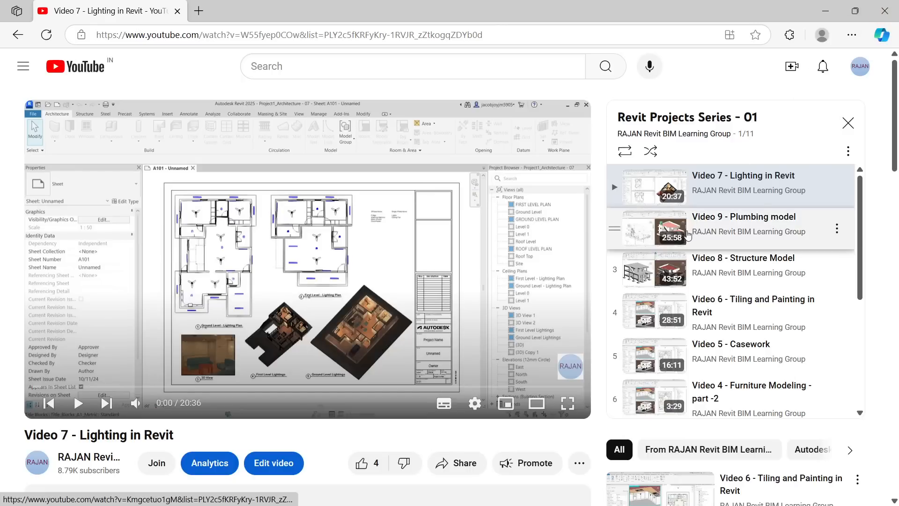
# Step: Review the channel's membership levels and prices, and leave the browser to return to Revit
pyautogui.click(157, 464)
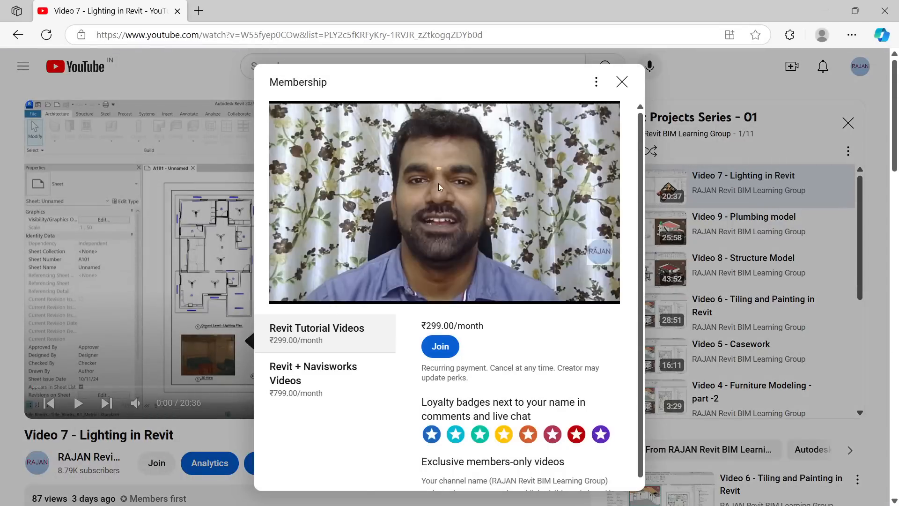
pyautogui.scroll(-1, 431, 207)
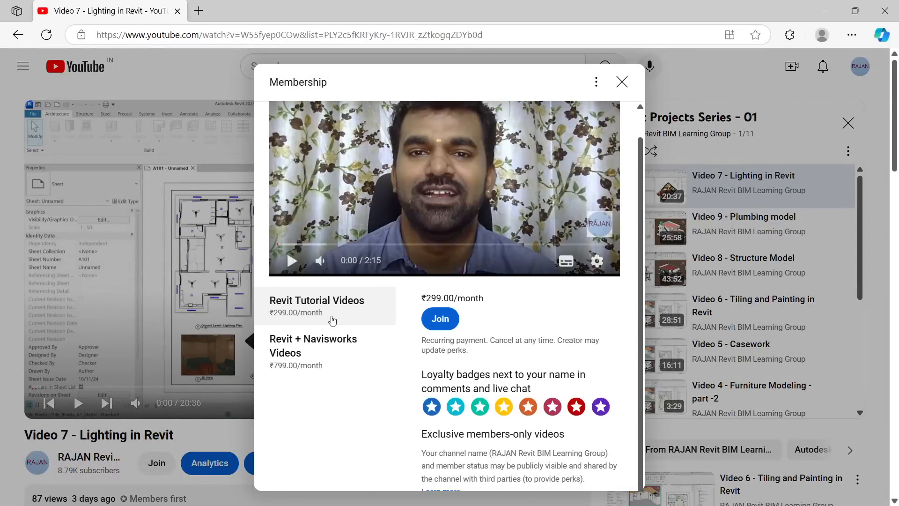
pyautogui.scroll(1, 474, 364)
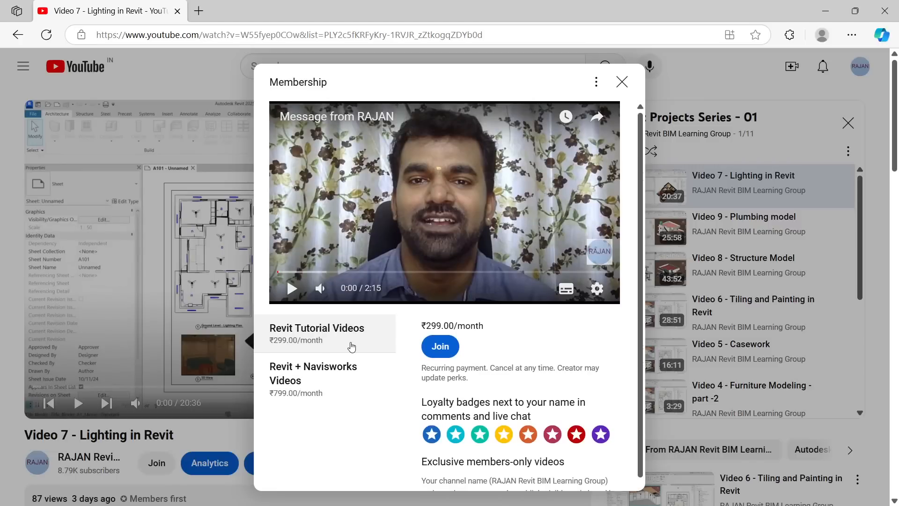
pyautogui.press('Escape')
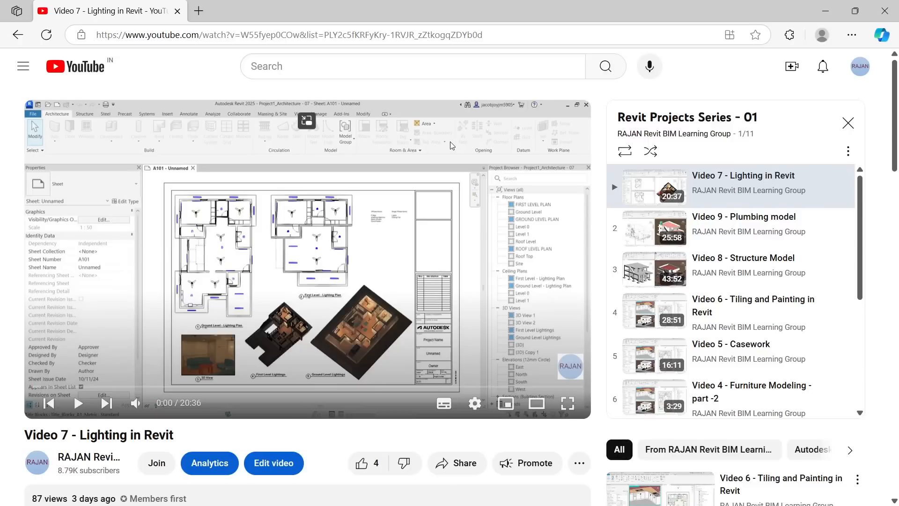
pyautogui.click(880, 10)
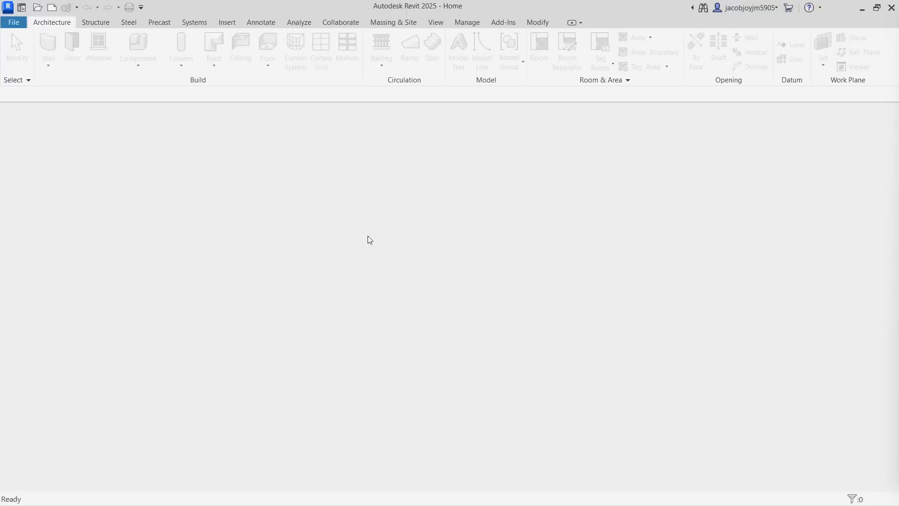
# Step: Create a new project from the Architectural Template
pyautogui.click(20, 25)
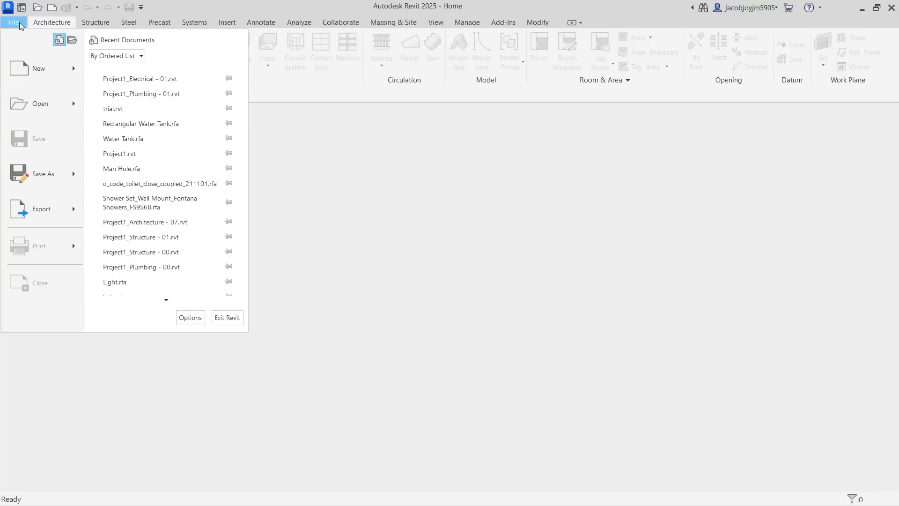
pyautogui.moveTo(73, 70)
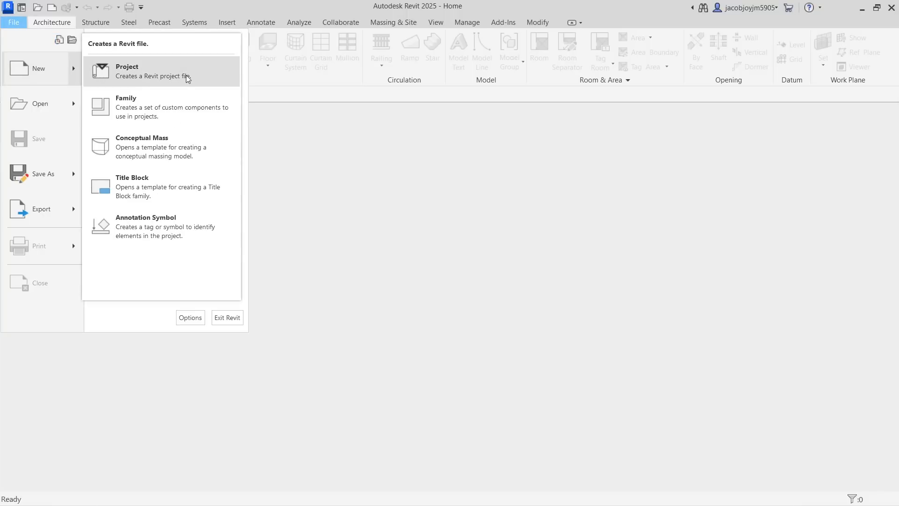
pyautogui.click(207, 76)
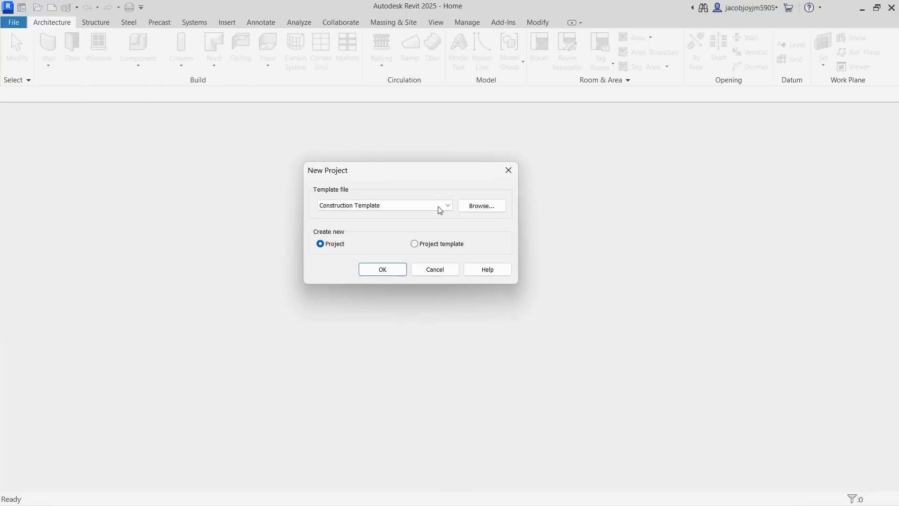
pyautogui.click(436, 207)
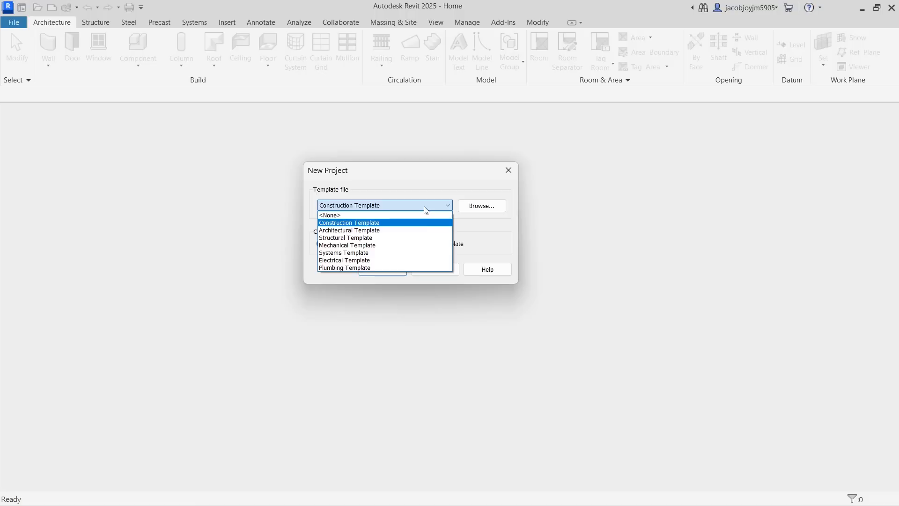
pyautogui.click(382, 231)
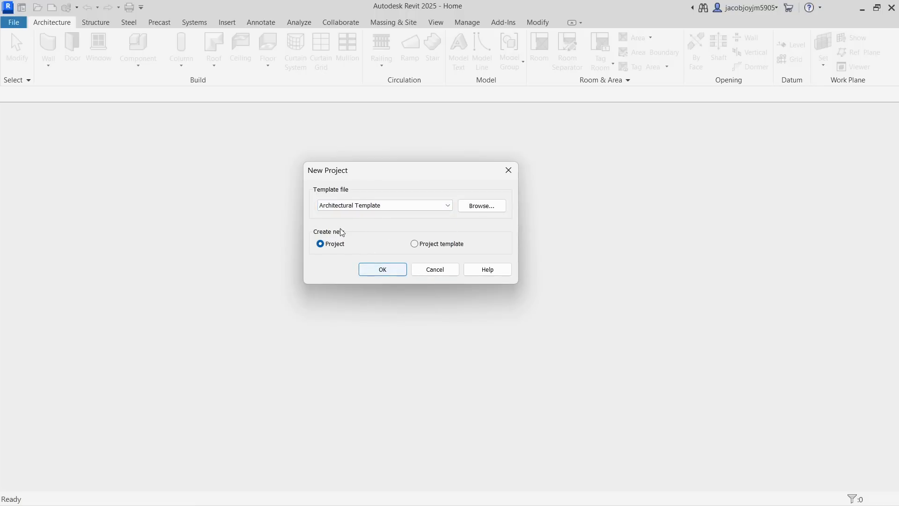
pyautogui.click(373, 270)
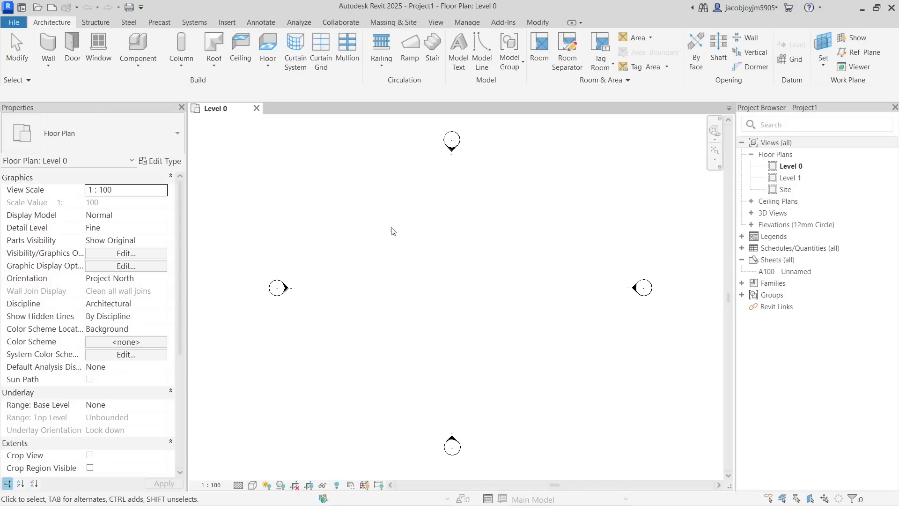
pyautogui.scroll(-2, 392, 231)
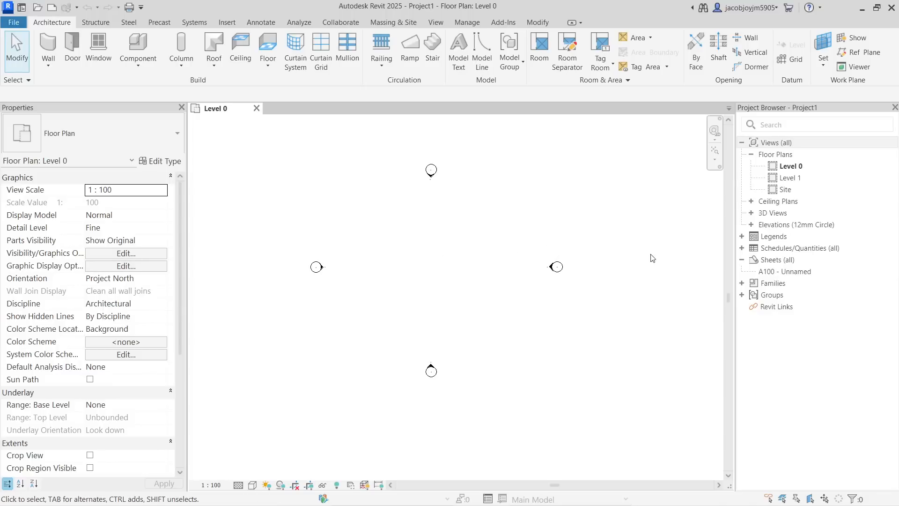
pyautogui.scroll(-1, 513, 271)
pyautogui.scroll(-1, 513, 271)
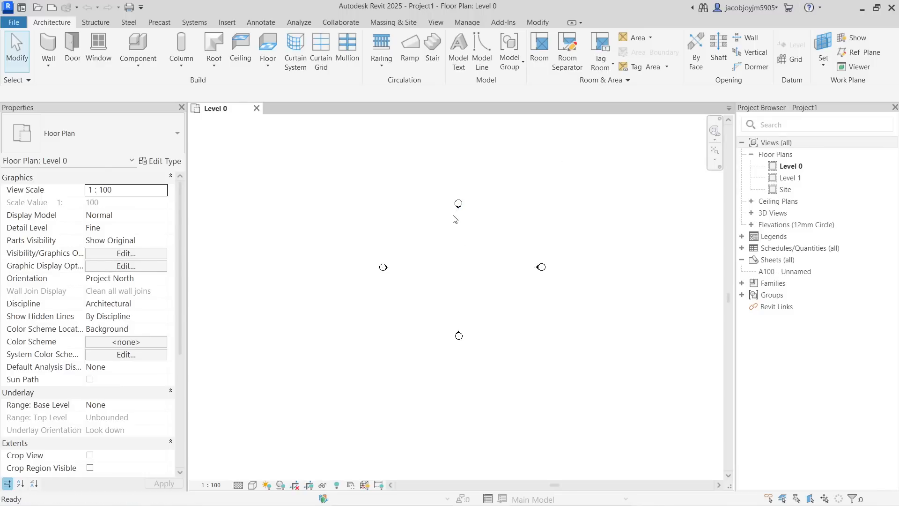
# Step: Start saving the project and create a folder named Project 2 inside Project Learning
pyautogui.hotkey('ctrl', 's')
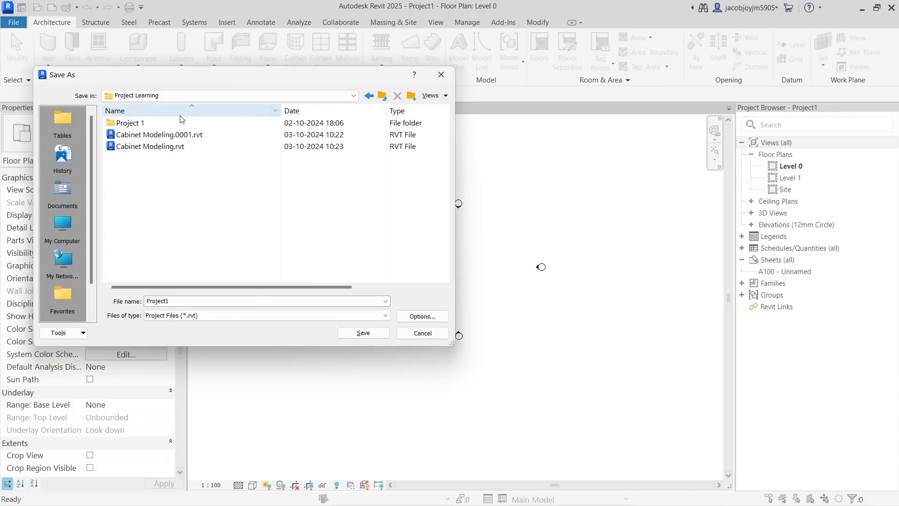
pyautogui.click(412, 96)
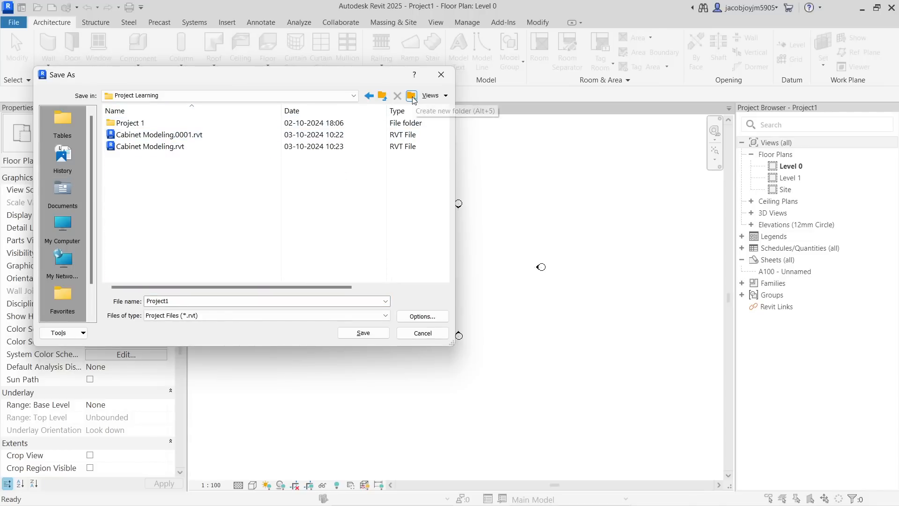
pyautogui.write('Project 2')
pyautogui.press('Return')
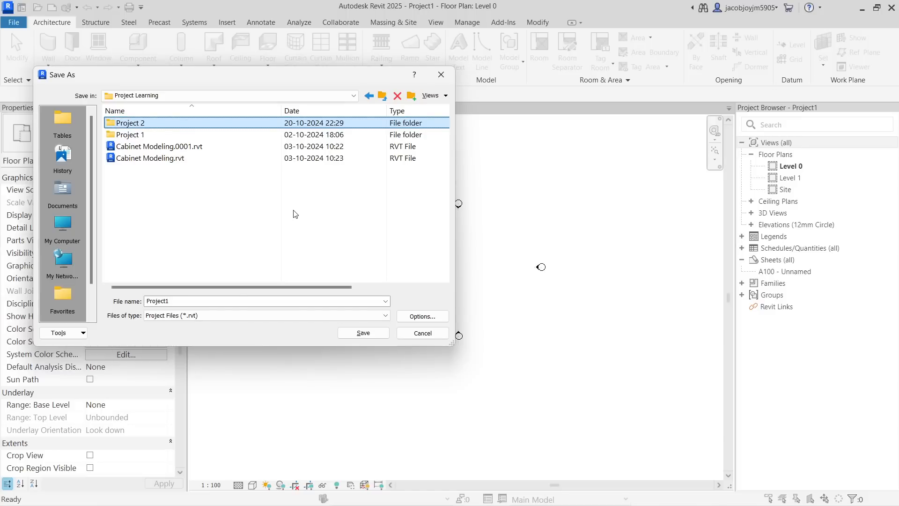
# Step: Look through the Project 1 folder to check how its discipline files are named, and return to the parent folder
pyautogui.doubleClick(217, 134)
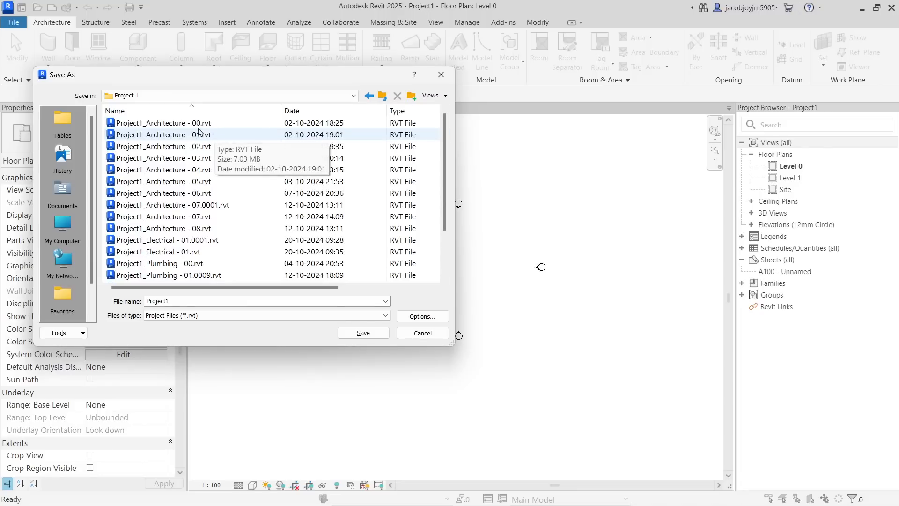
pyautogui.scroll(-2, 171, 183)
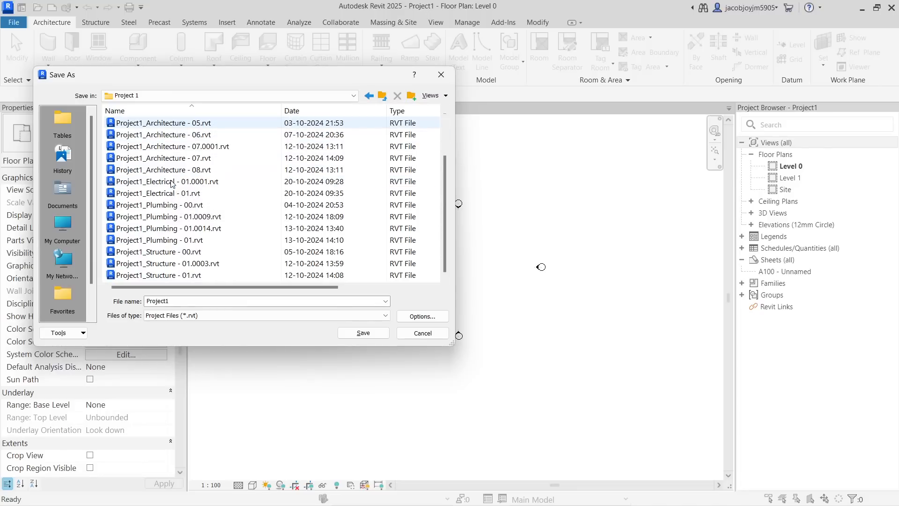
pyautogui.click(382, 96)
# Step: Choose the Project 2 folder as the save location and name the file "Project 2 - Architecture"
pyautogui.doubleClick(182, 140)
pyautogui.doubleClick(231, 302)
pyautogui.click(233, 302)
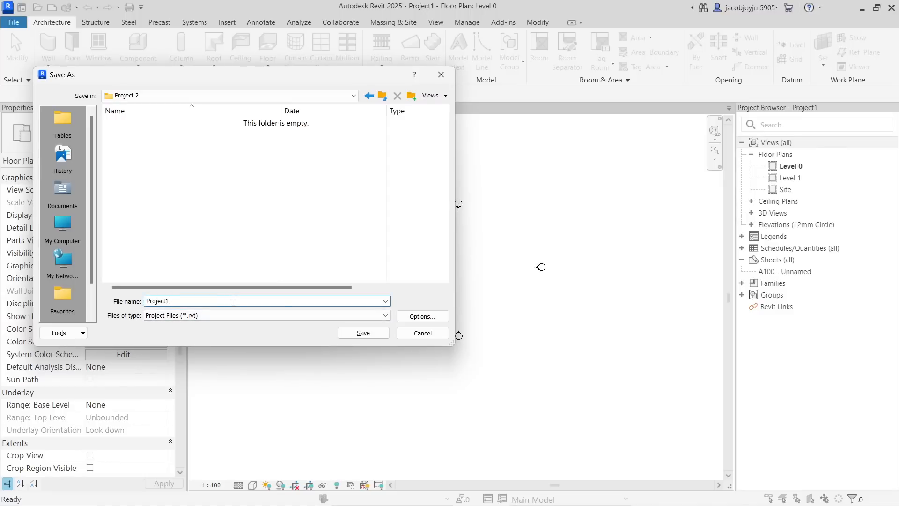
pyautogui.press('BackSpace')
pyautogui.write('2')
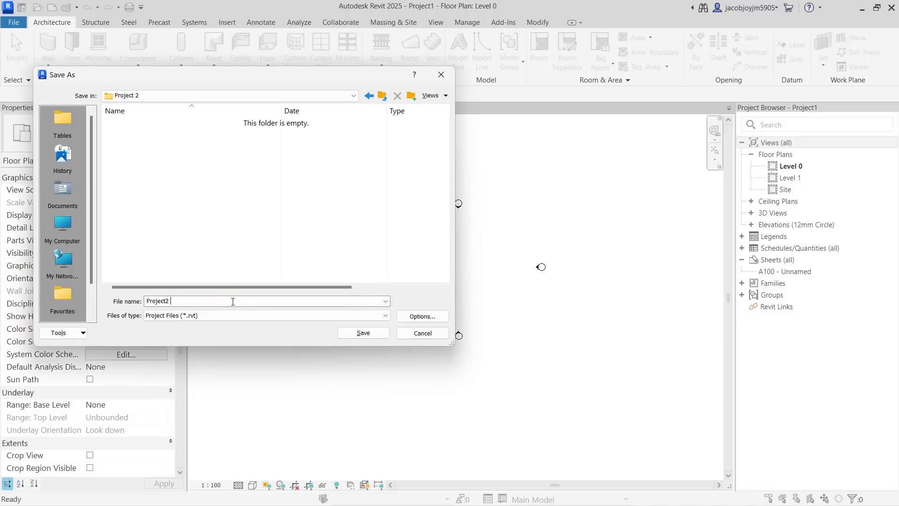
pyautogui.write(' -')
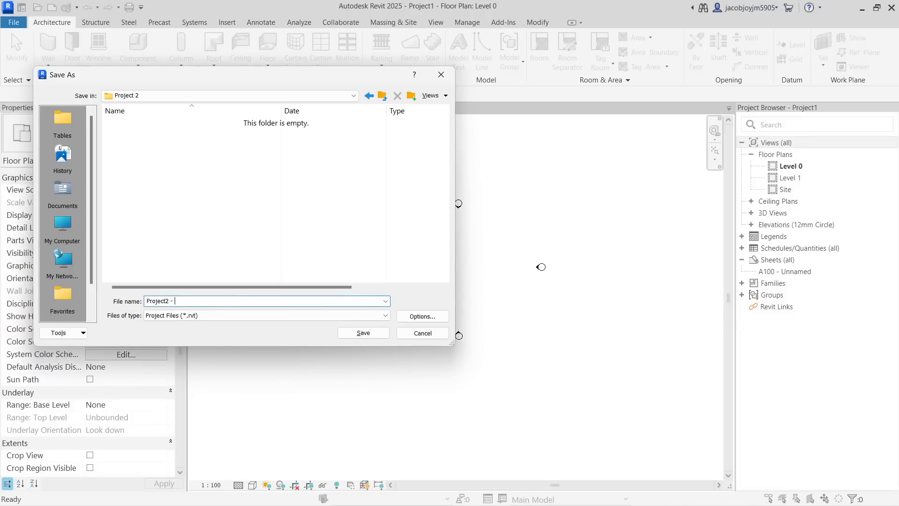
pyautogui.write(' Architecture')
pyautogui.moveTo(232, 300); pyautogui.dragTo(85, 300)
# Step: Set the file save options to a maximum of 1 backup and the thumbnail preview source to 3D View: {3D}
pyautogui.click(426, 317)
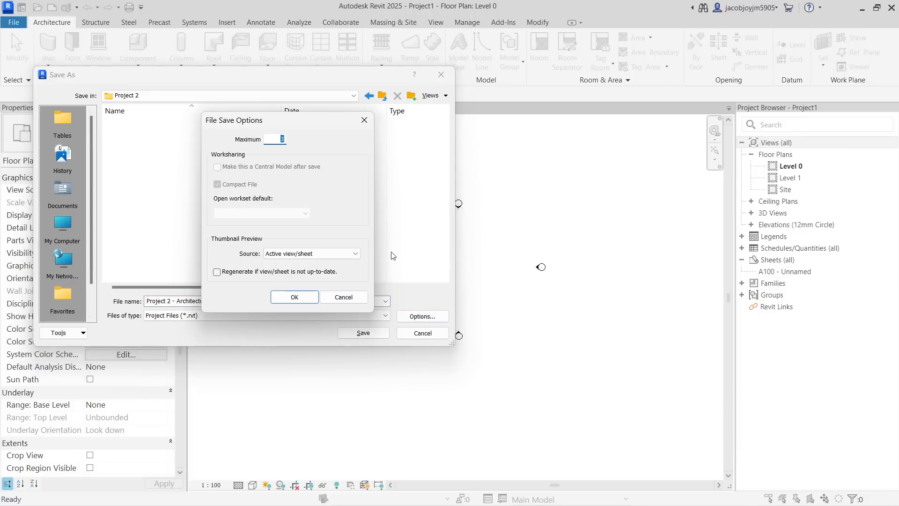
pyautogui.write('1')
pyautogui.moveTo(275, 137); pyautogui.dragTo(299, 141)
pyautogui.click(299, 254)
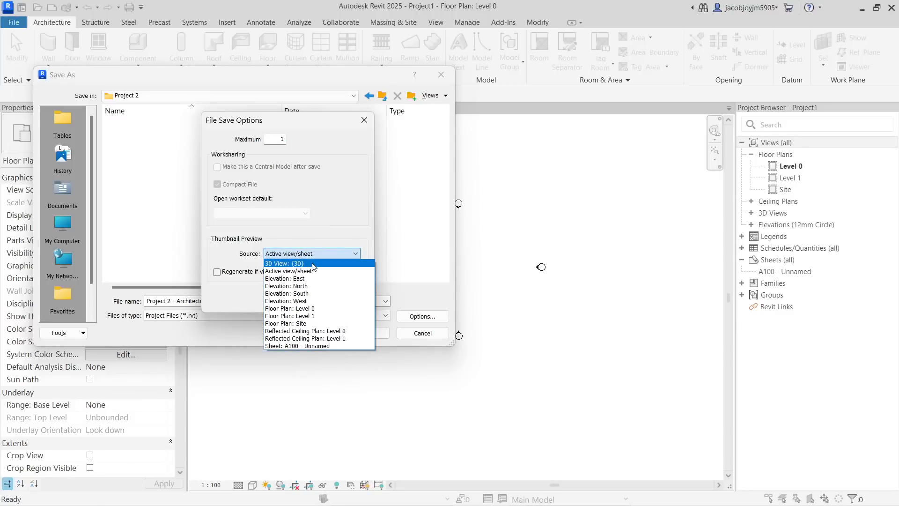
pyautogui.click(312, 263)
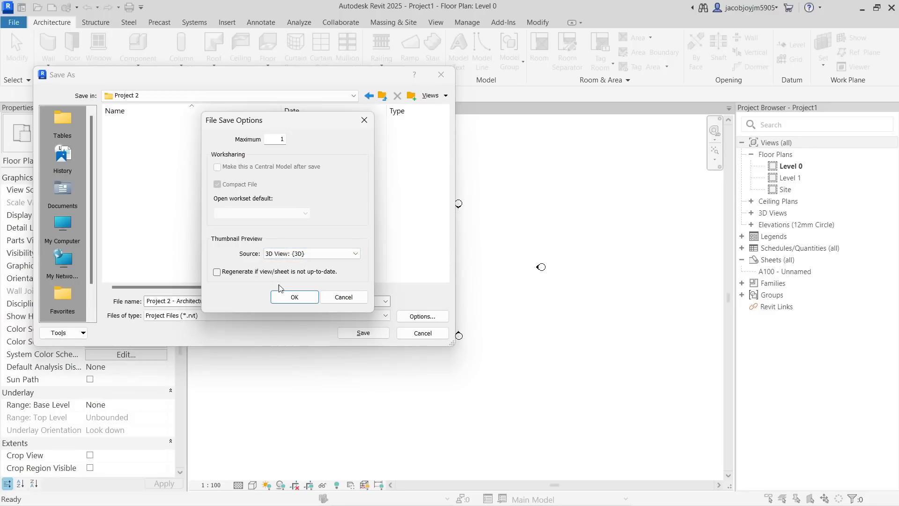
pyautogui.click(297, 298)
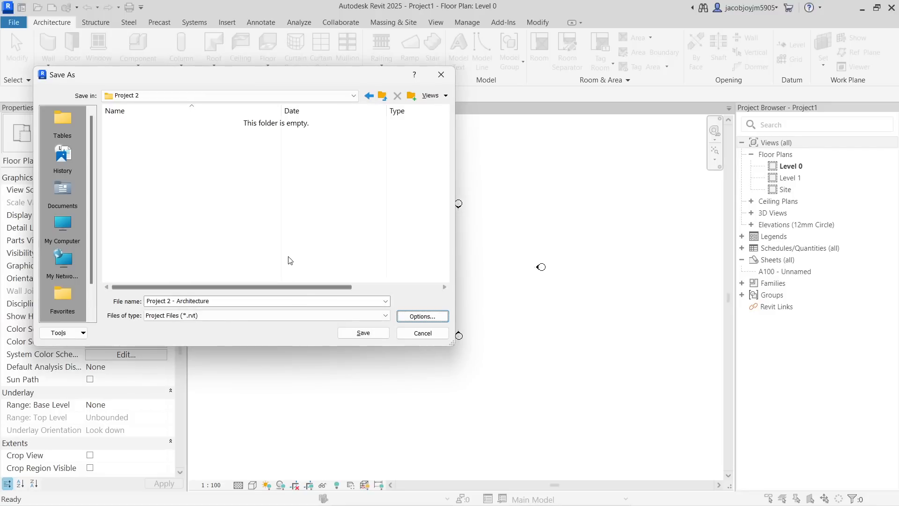
# Step: Save the project file with the chosen options and open the North elevation view
pyautogui.click(370, 336)
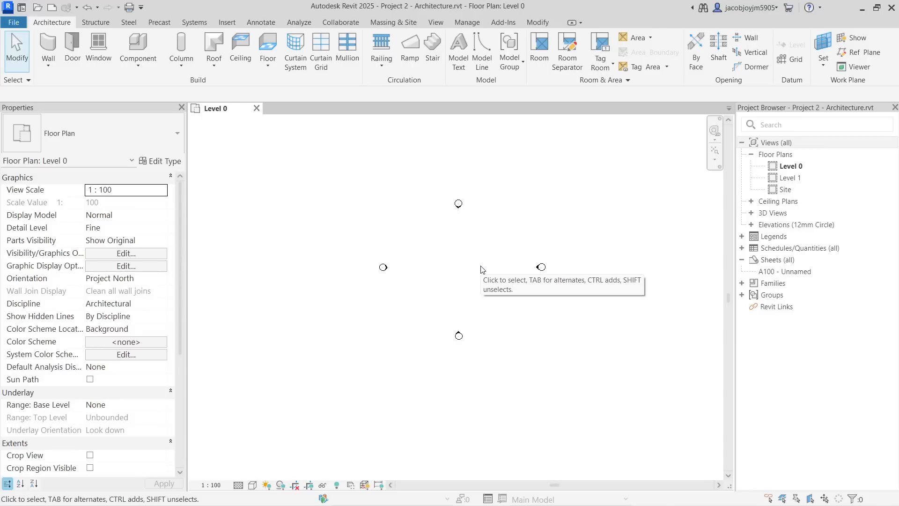
pyautogui.scroll(4, 482, 270)
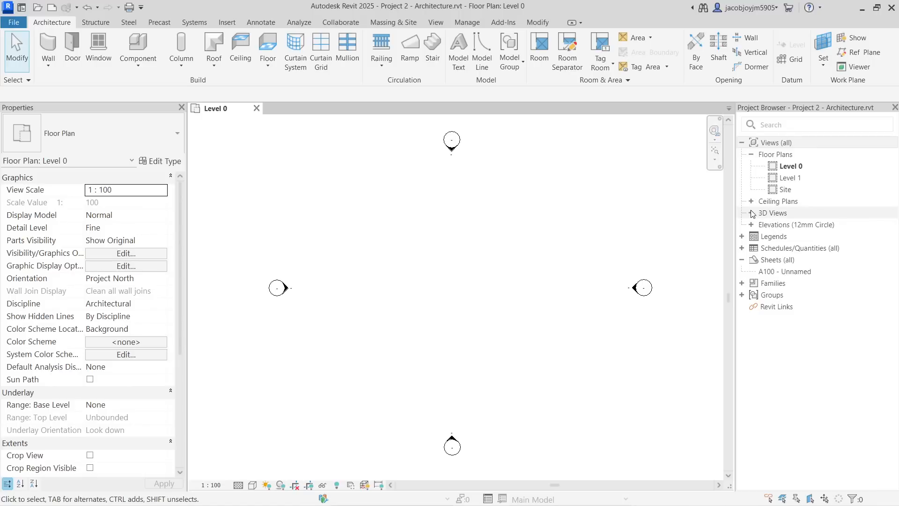
pyautogui.doubleClick(755, 225)
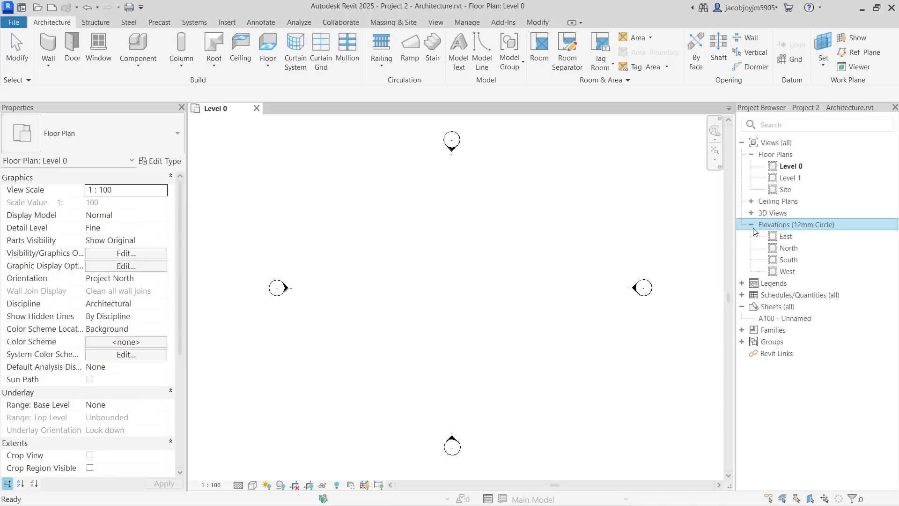
pyautogui.doubleClick(773, 246)
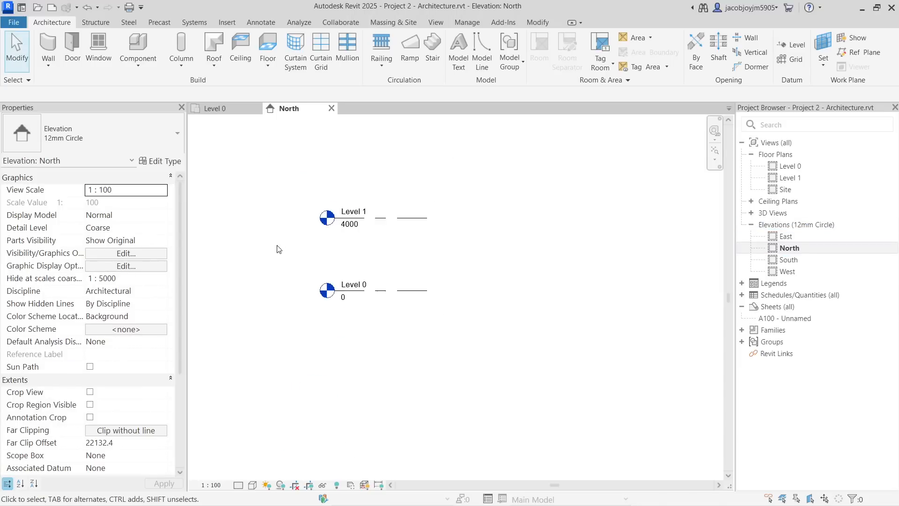
pyautogui.moveTo(487, 280); pyautogui.dragTo(398, 287, button='middle')
pyautogui.moveTo(303, 243); pyautogui.dragTo(370, 254, button='middle')
pyautogui.scroll(2, 303, 257)
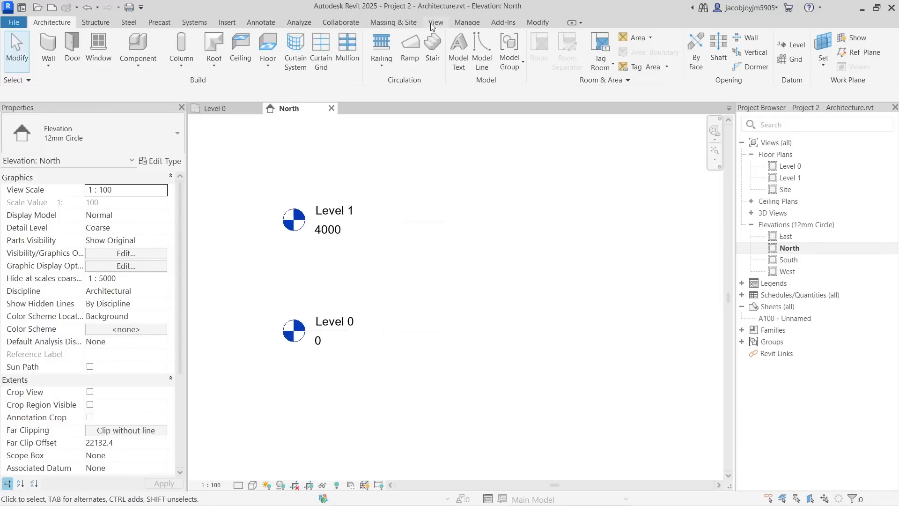
# Step: Set the project's length units to feet and fractional inches
pyautogui.press('u')
pyautogui.press('n')
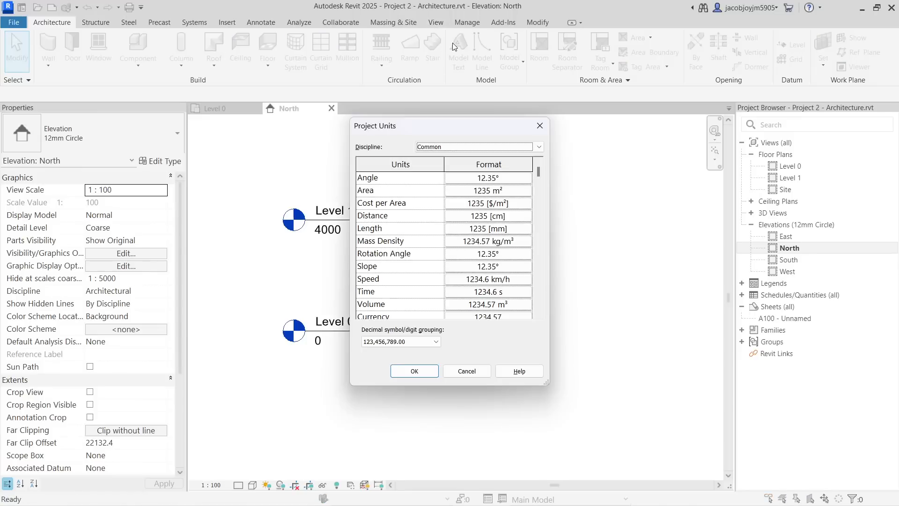
pyautogui.click(484, 229)
pyautogui.click(466, 194)
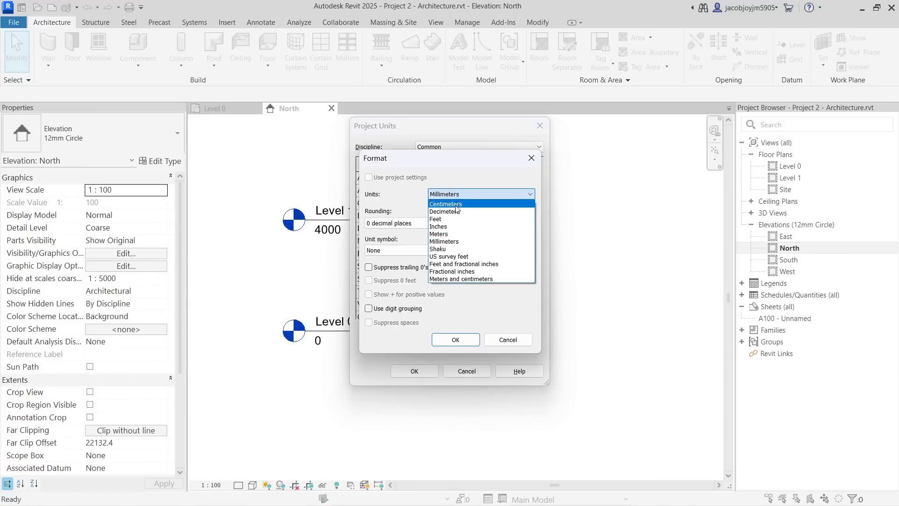
pyautogui.click(466, 264)
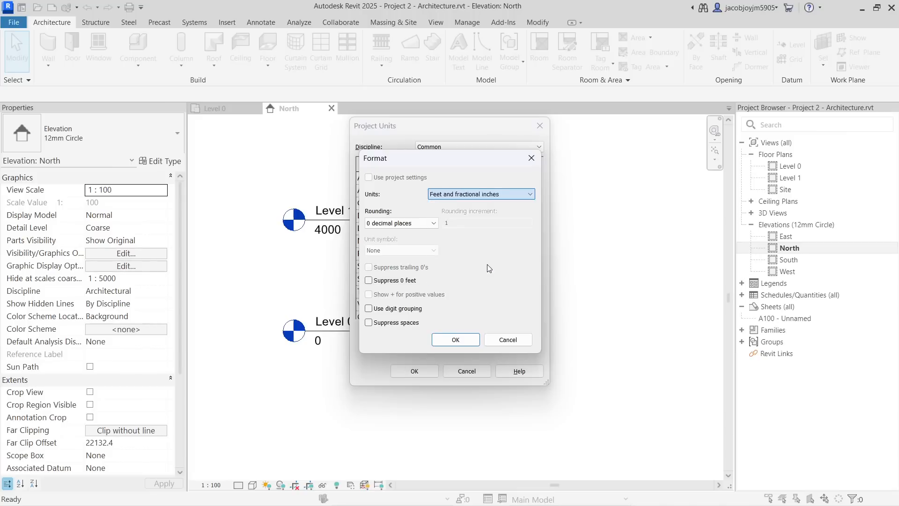
pyautogui.click(455, 340)
pyautogui.click(424, 372)
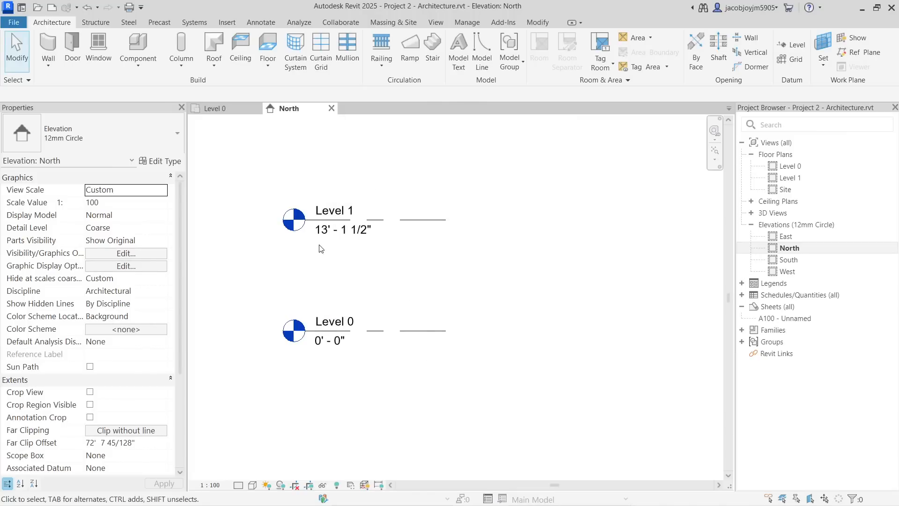
pyautogui.scroll(-2, 389, 293)
pyautogui.click(398, 318)
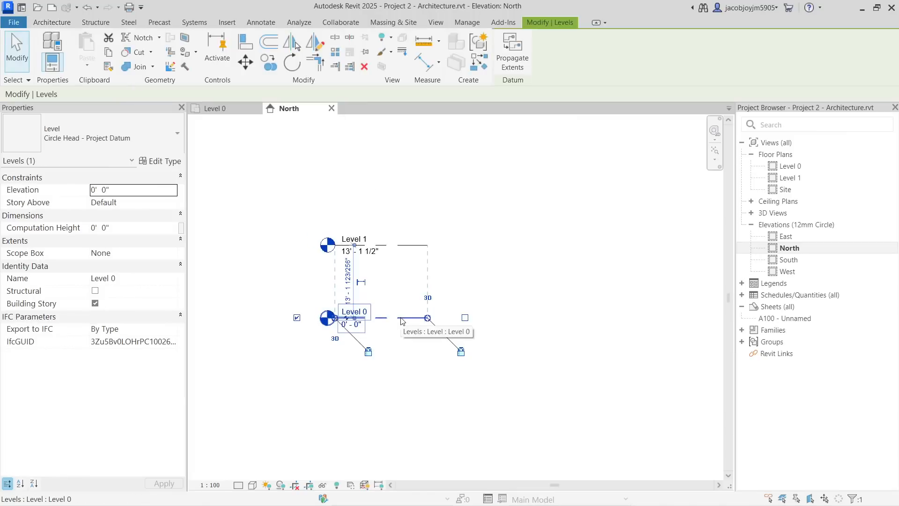
pyautogui.click(401, 245)
pyautogui.scroll(2, 355, 252)
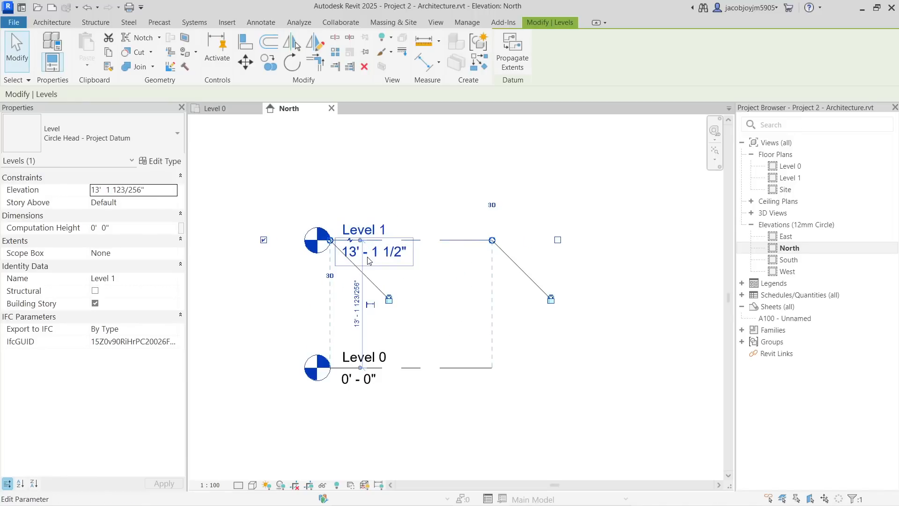
pyautogui.click(419, 323)
pyautogui.scroll(-3, 418, 328)
# Step: Rename Level 0 to "Road Level" and rename its corresponding views as well
pyautogui.click(409, 350)
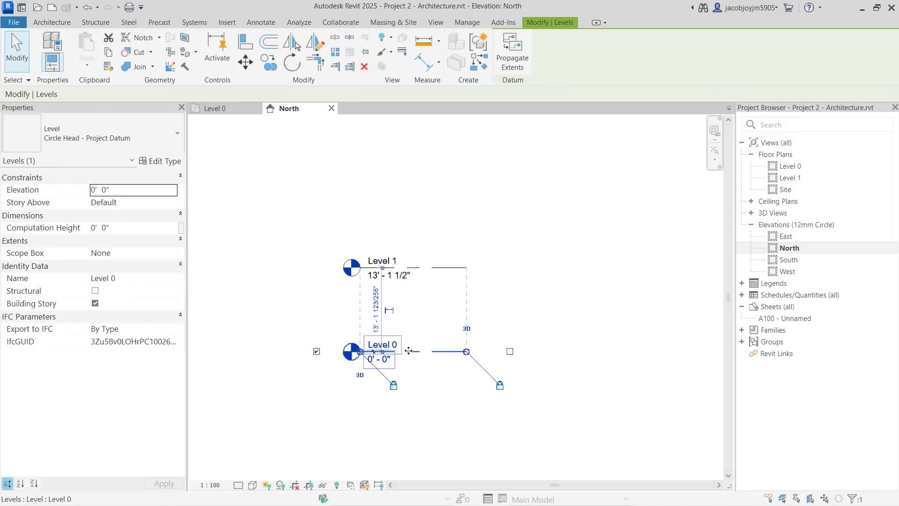
pyautogui.click(394, 345)
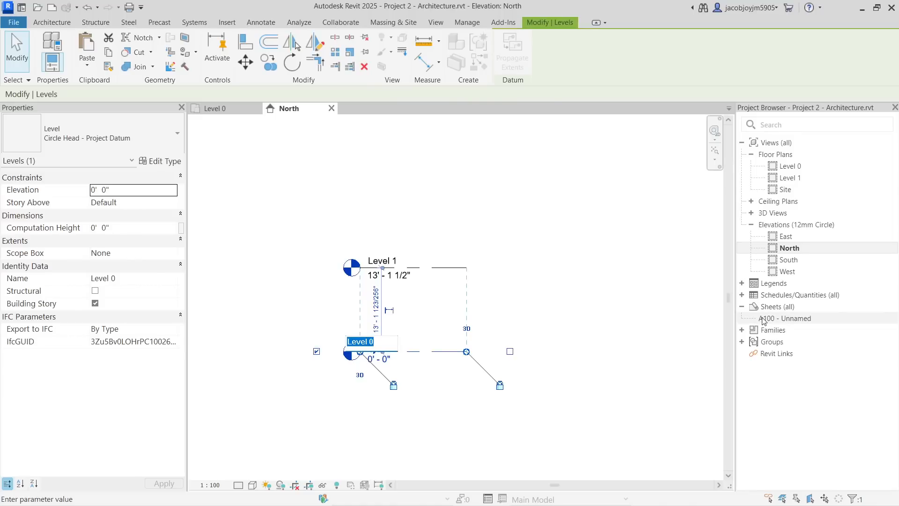
pyautogui.write('Road')
pyautogui.press('Return')
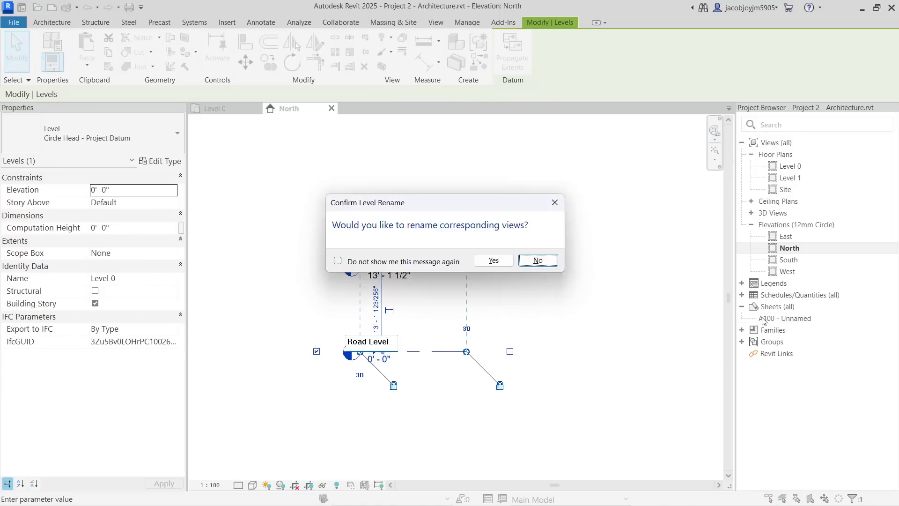
pyautogui.click(493, 261)
pyautogui.press('Escape')
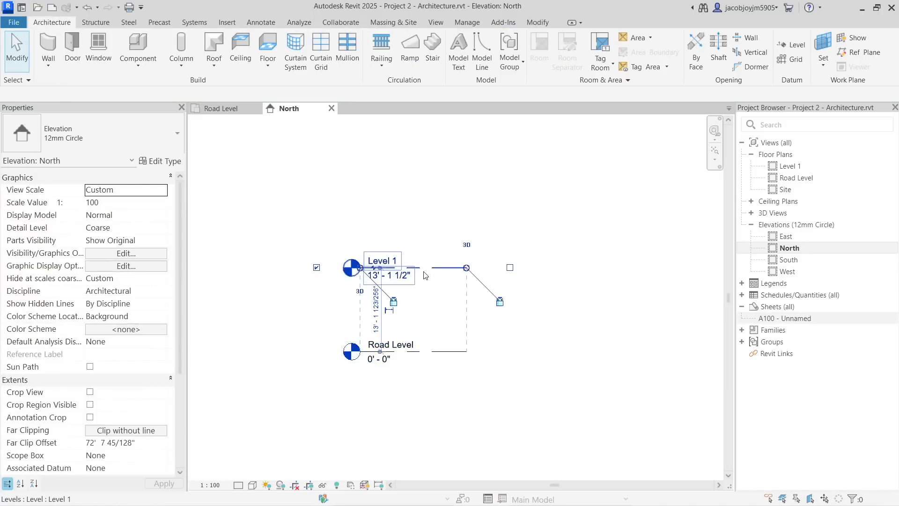
# Step: Rename Level 1 to "Ground Level" and rename its corresponding views as well
pyautogui.click(425, 275)
pyautogui.click(397, 257)
pyautogui.write('Ground')
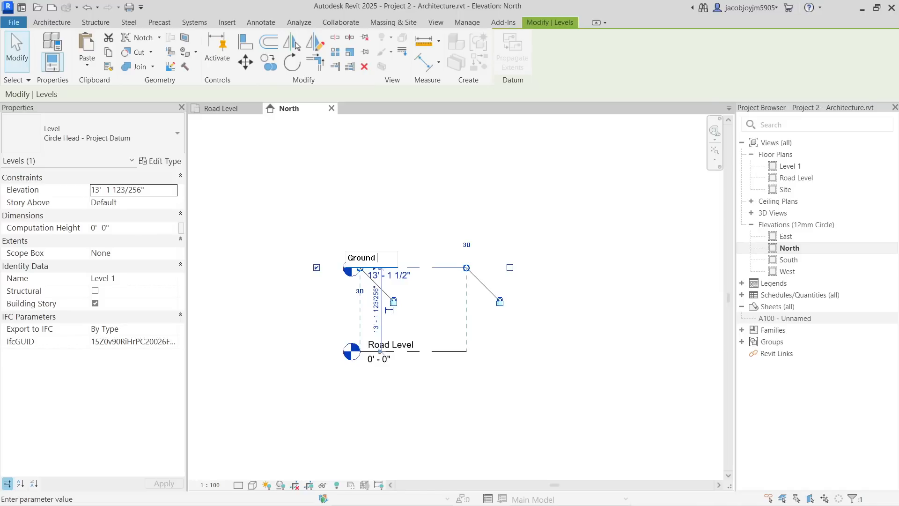
pyautogui.write(' Level')
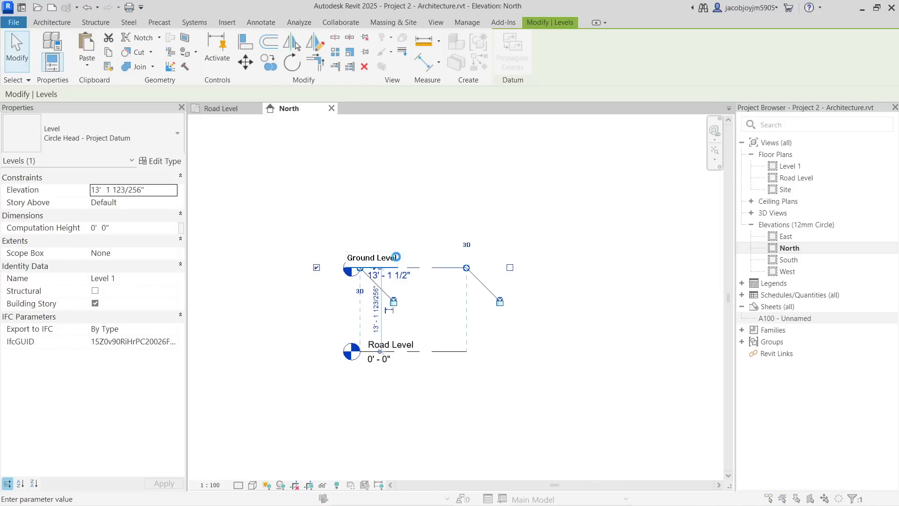
pyautogui.press('Return')
pyautogui.press('Left')
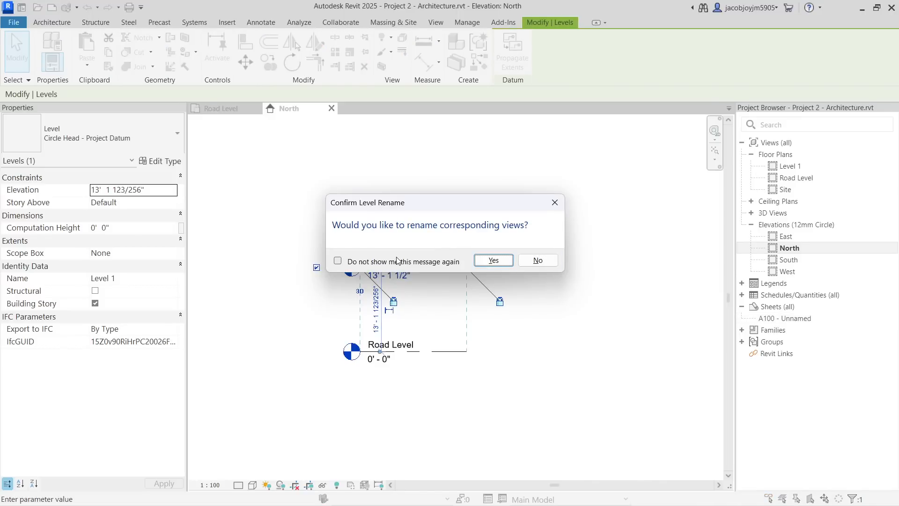
pyautogui.press('Return')
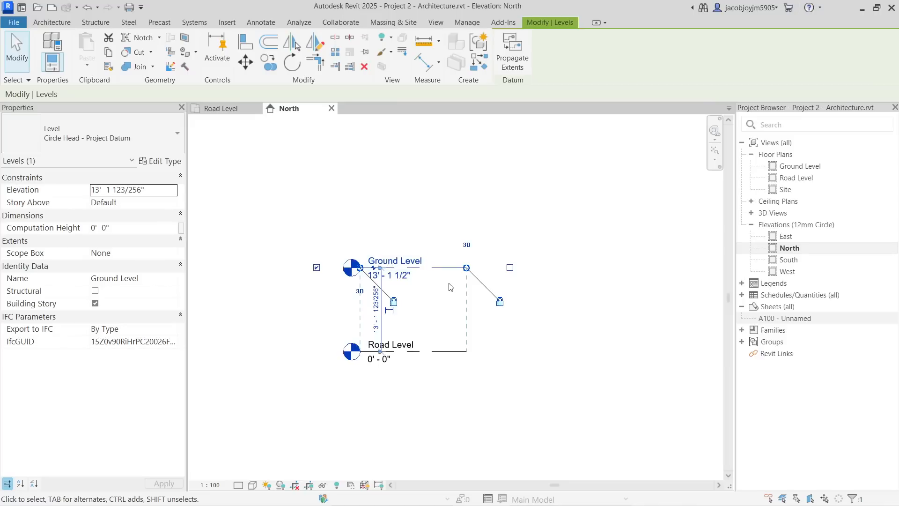
# Step: Copy the Ground Level datum about 11' 6" upward to add a third level
pyautogui.scroll(-2, 419, 220)
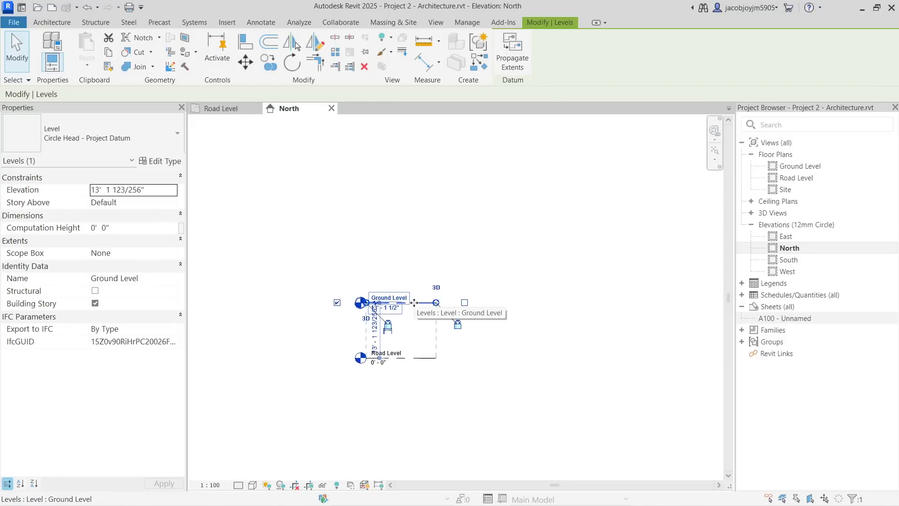
pyautogui.click(262, 62)
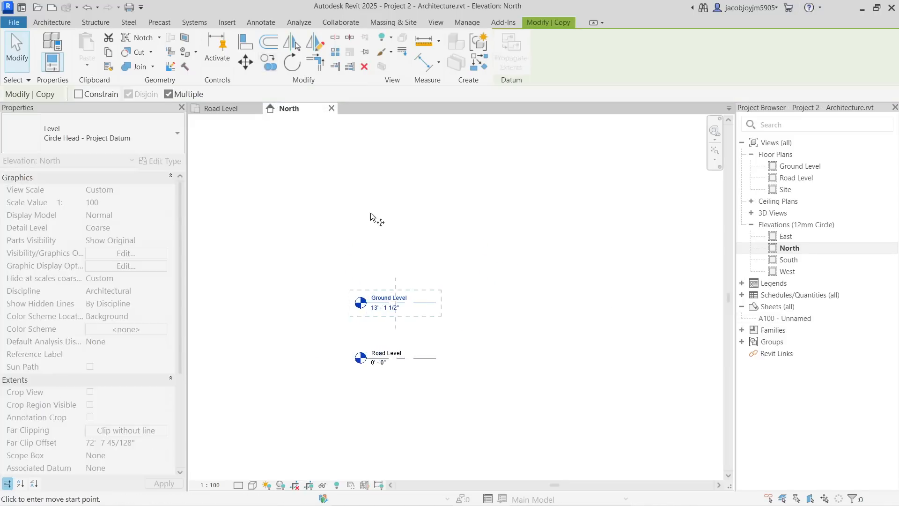
pyautogui.click(423, 302)
pyautogui.click(424, 254)
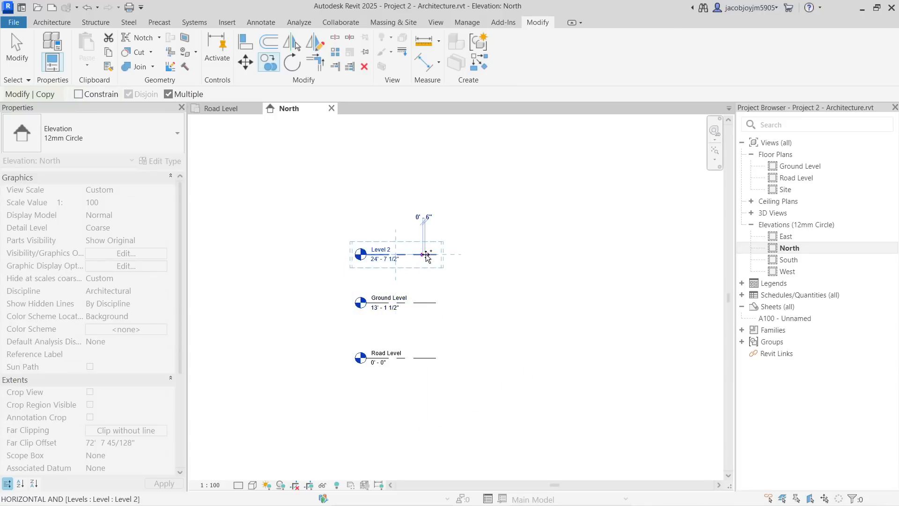
pyautogui.press('Escape')
pyautogui.press('Escape')
# Step: Rename the copied level above Ground Level to "First Floor"
pyautogui.click(419, 255)
pyautogui.click(386, 249)
pyautogui.write('First')
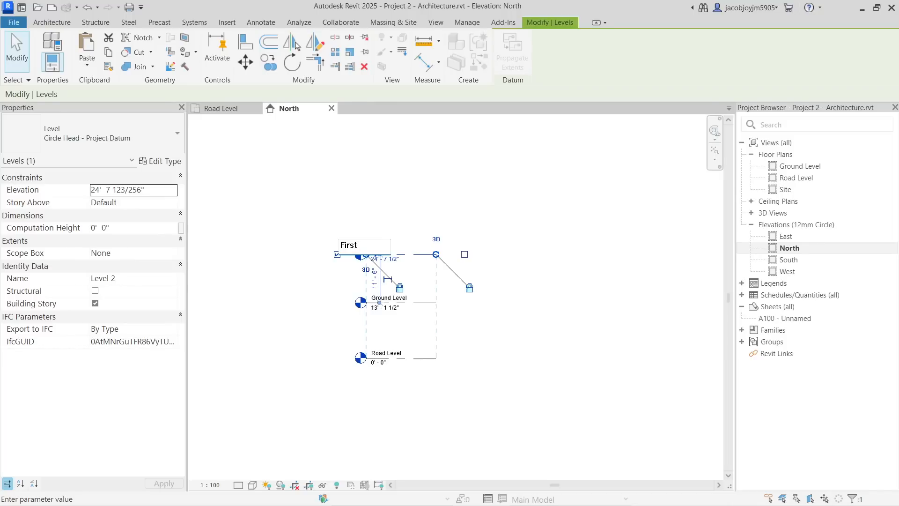
pyautogui.write(' Floor')
pyautogui.press('Return')
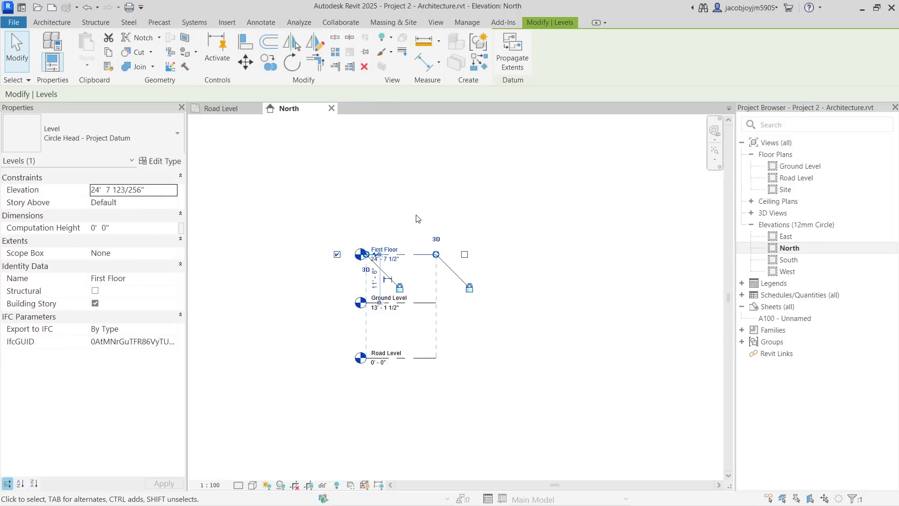
pyautogui.click(418, 218)
pyautogui.scroll(3, 376, 287)
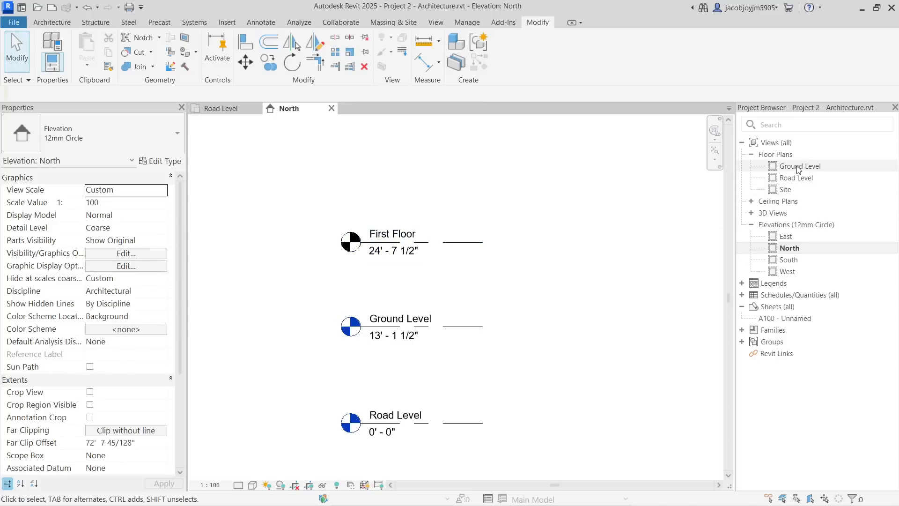
# Step: Create a floor plan view for the First Floor level and return to the North elevation
pyautogui.click(436, 22)
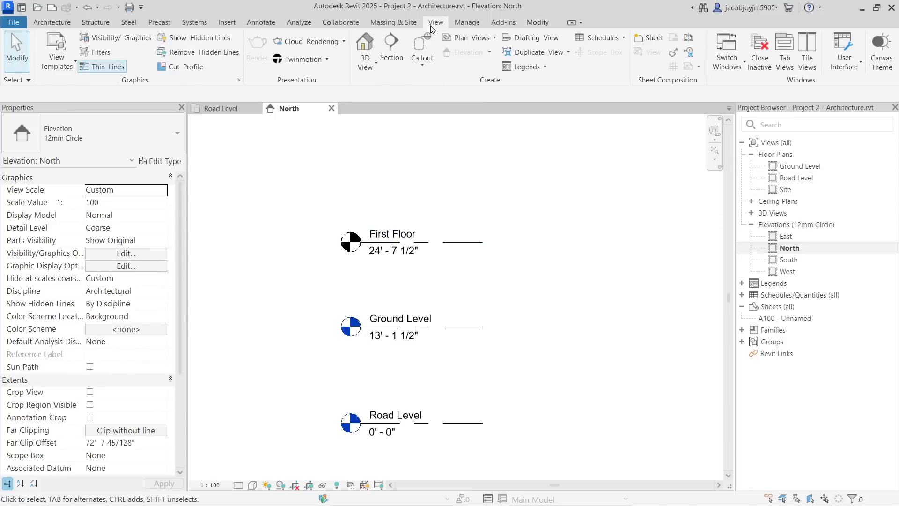
pyautogui.click(467, 39)
pyautogui.click(472, 61)
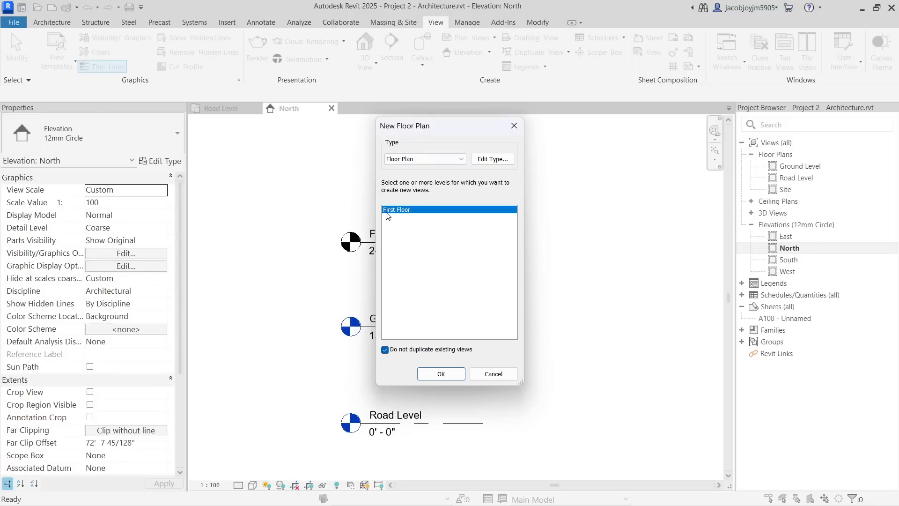
pyautogui.click(442, 374)
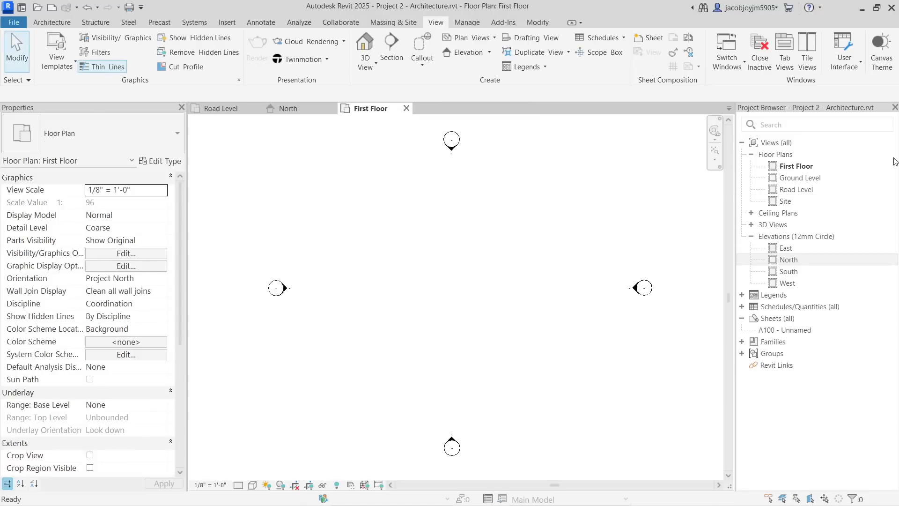
pyautogui.click(288, 108)
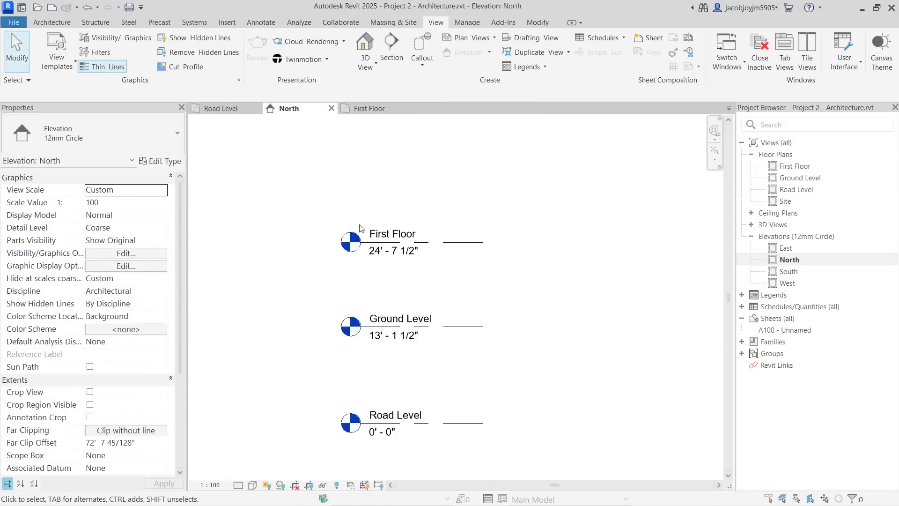
# Step: Rename the First Floor level to "First Level", correcting its spelling, and rename its corresponding views as well
pyautogui.scroll(-1, 368, 239)
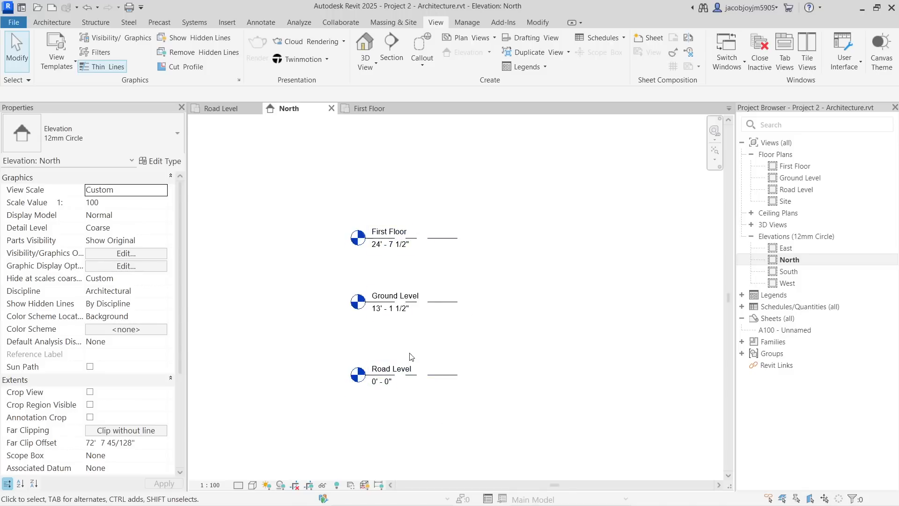
pyautogui.click(407, 240)
pyautogui.click(370, 230)
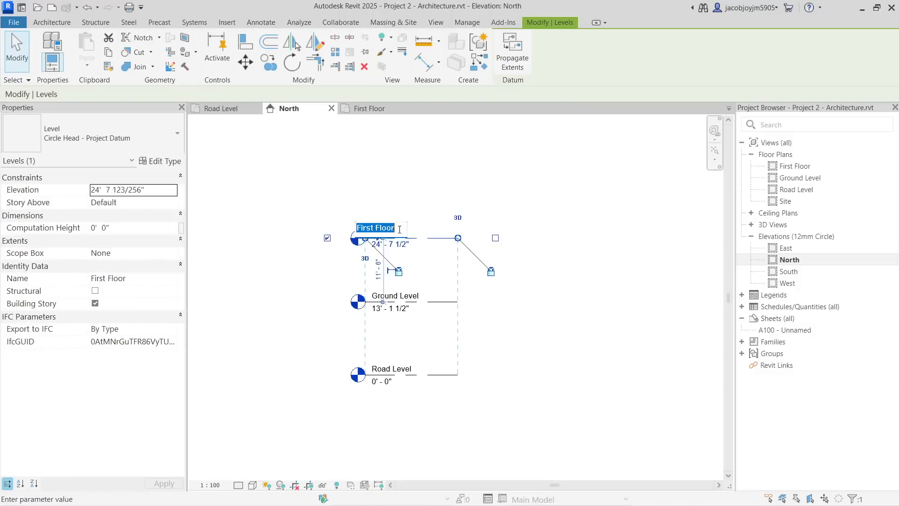
pyautogui.moveTo(375, 228); pyautogui.dragTo(422, 229)
pyautogui.write('Level')
pyautogui.press('Return')
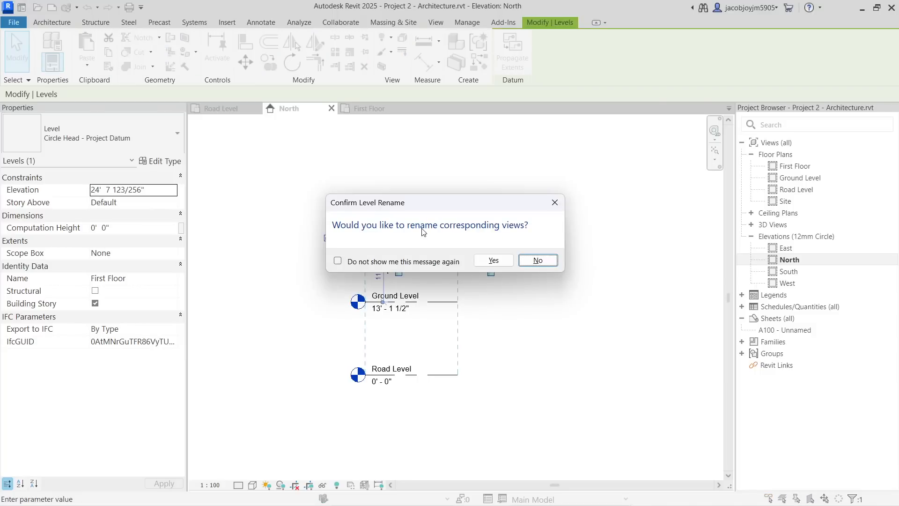
pyautogui.click(493, 260)
pyautogui.click(395, 227)
pyautogui.click(395, 227)
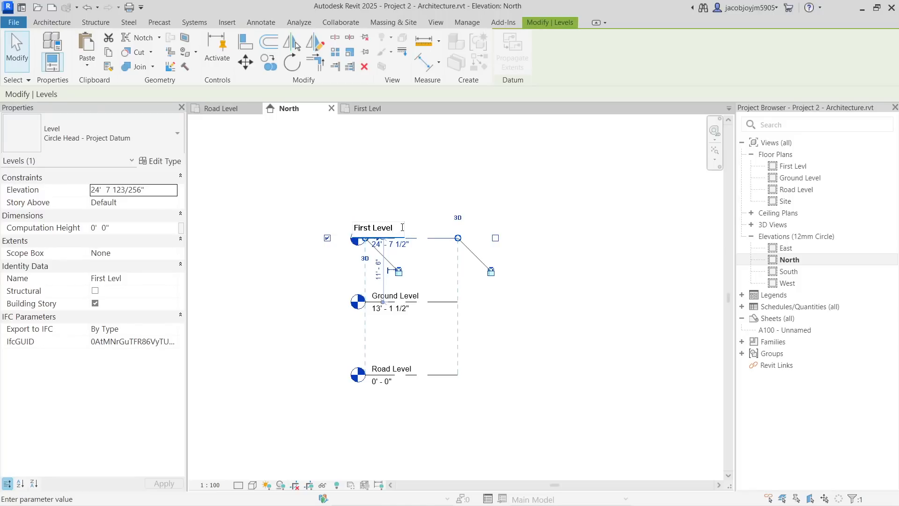
pyautogui.press('Return')
pyautogui.click(493, 259)
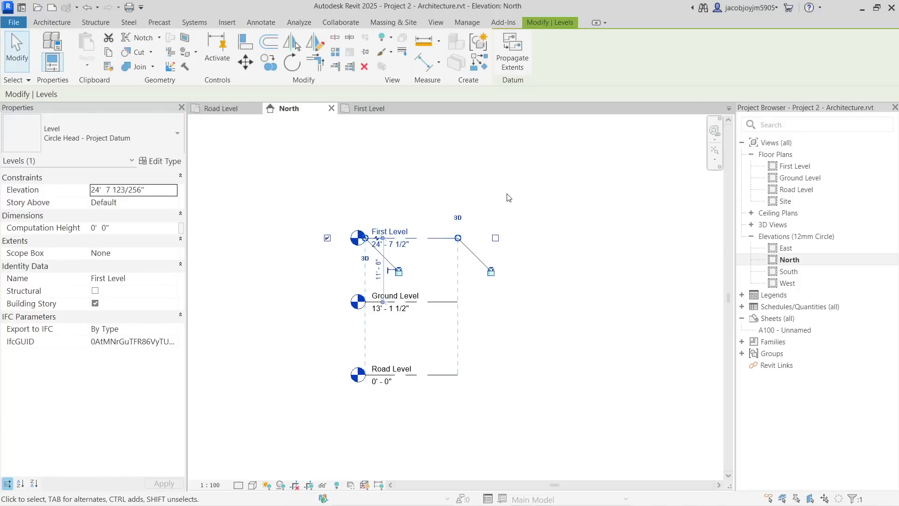
pyautogui.click(501, 204)
pyautogui.scroll(-1, 466, 263)
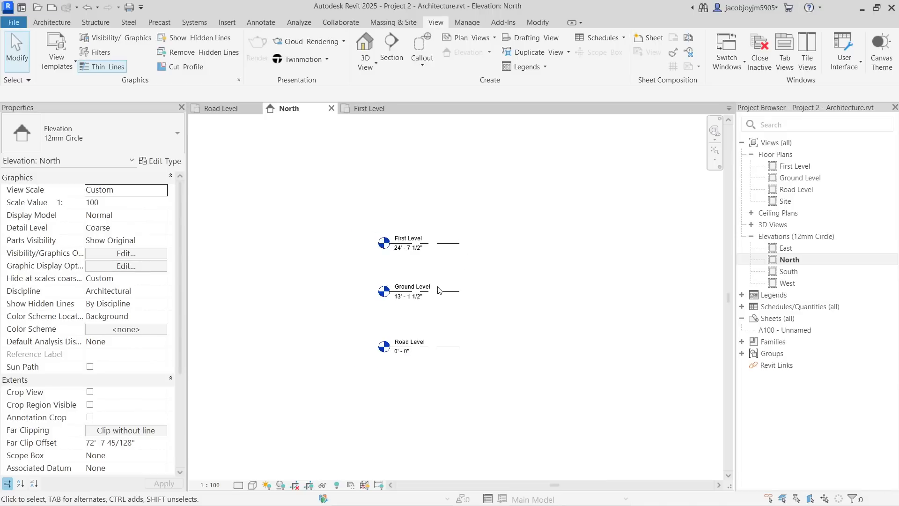
# Step: Copy the First Level datum about 10' 6" upward to add a fourth level
pyautogui.click(408, 242)
pyautogui.moveTo(462, 195); pyautogui.dragTo(454, 245, button='middle')
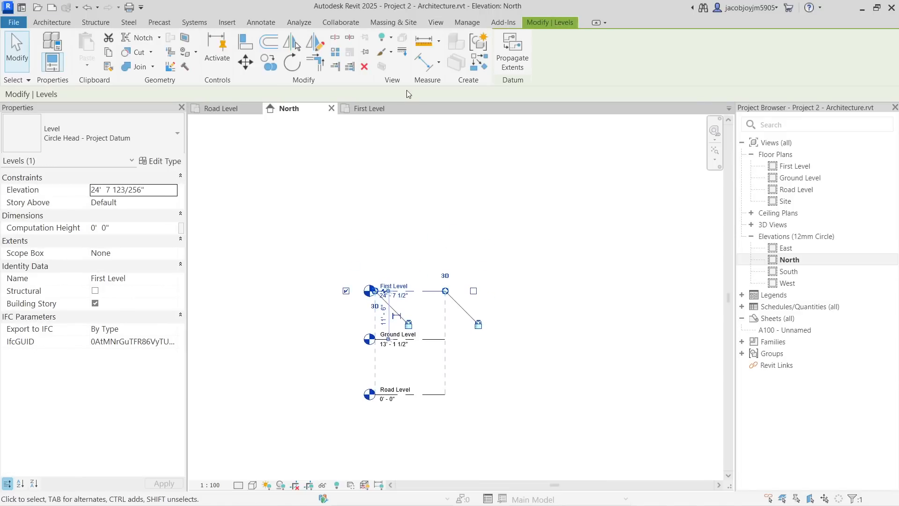
pyautogui.click(268, 63)
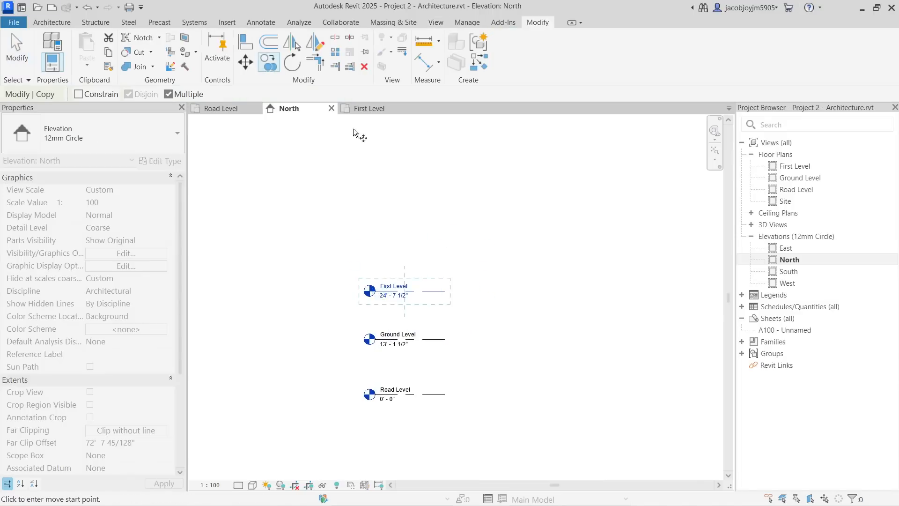
pyautogui.click(429, 291)
pyautogui.click(426, 247)
pyautogui.click(426, 254)
pyautogui.click(426, 247)
# Step: Rename the copied level above First Level to "Terrace Level"
pyautogui.click(398, 241)
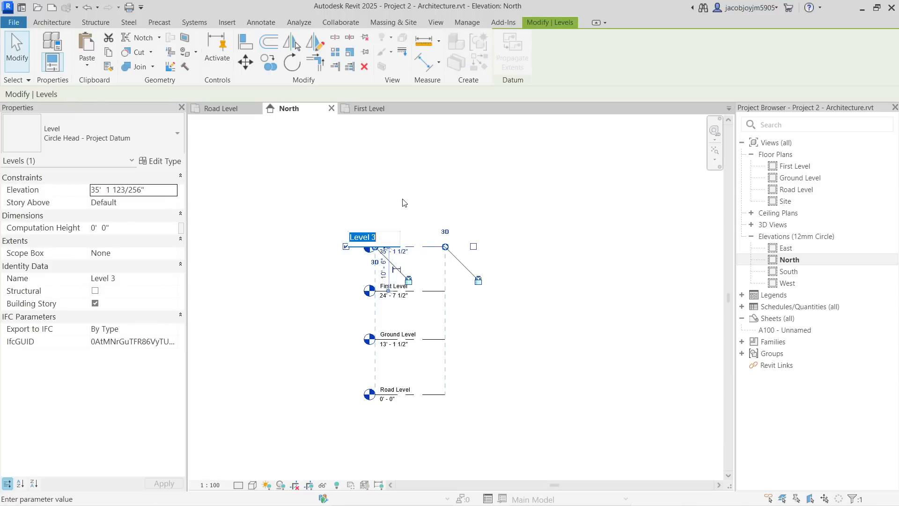
pyautogui.write('R')
pyautogui.press('BackSpace')
pyautogui.write('Terrace Level')
pyautogui.press('Return')
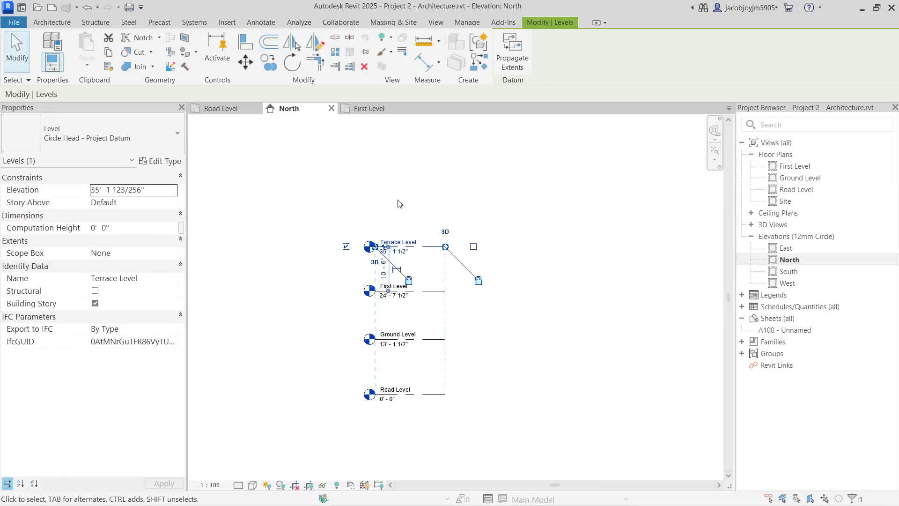
pyautogui.press('Escape')
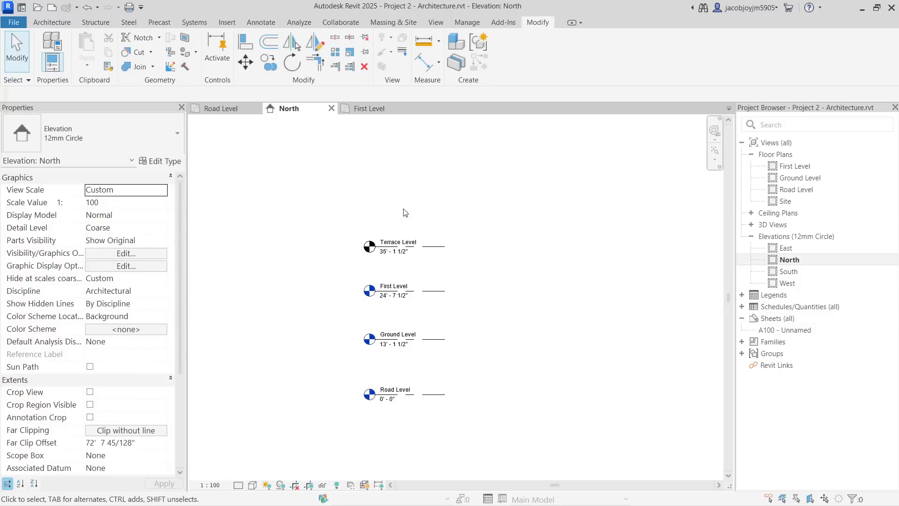
# Step: Copy the Terrace Level datum about 10' 6" upward to add a fifth level
pyautogui.click(429, 247)
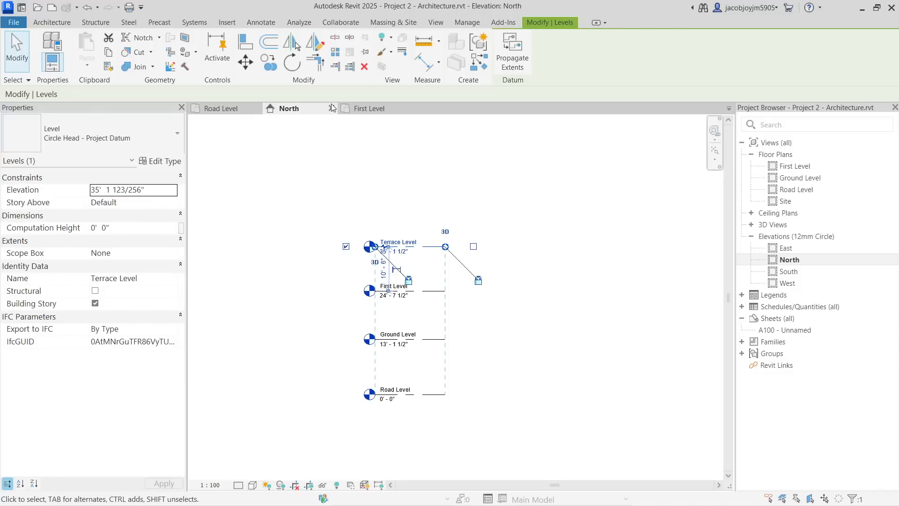
pyautogui.click(268, 61)
pyautogui.click(429, 247)
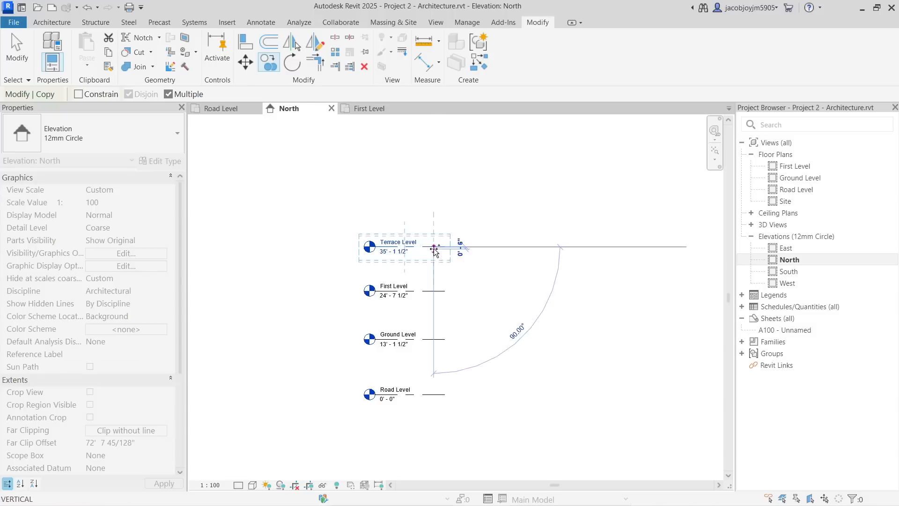
pyautogui.click(434, 203)
pyautogui.press('Escape')
pyautogui.press('Escape')
pyautogui.click(434, 202)
# Step: Rename the copied level above Terrace Level to "Roof Top Level"
pyautogui.click(400, 197)
pyautogui.write('Roof Top')
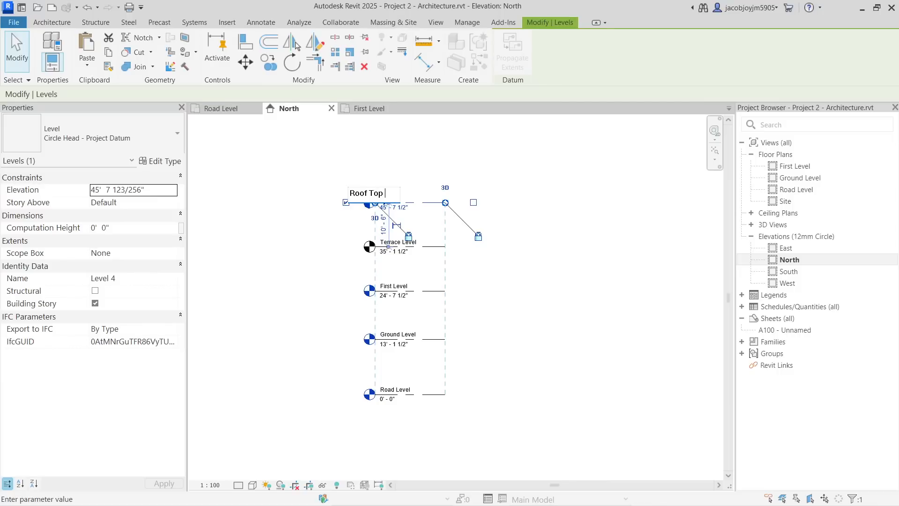
pyautogui.write('Level')
pyautogui.press('Return')
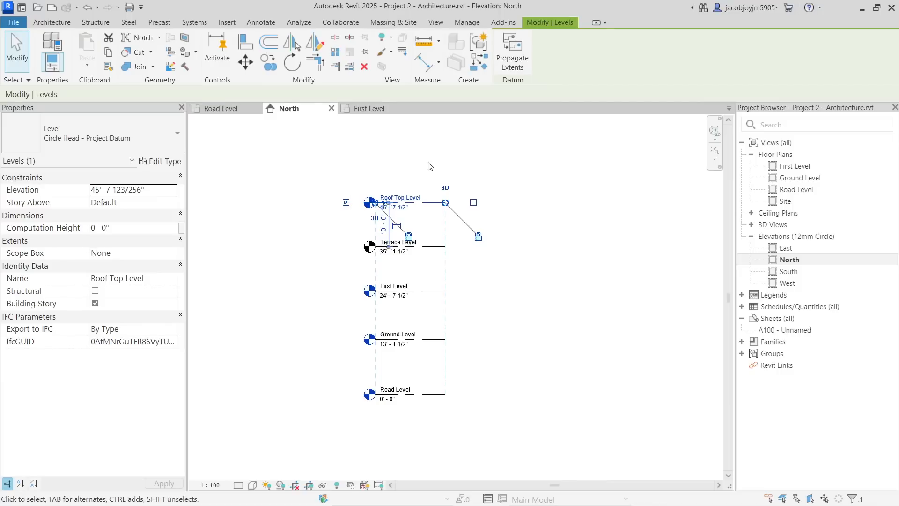
pyautogui.click(430, 167)
pyautogui.click(415, 241)
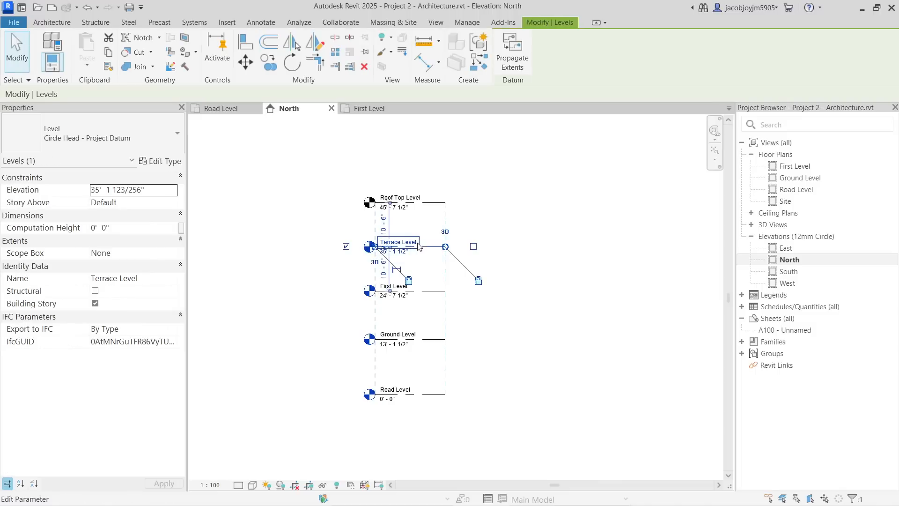
pyautogui.click(414, 242)
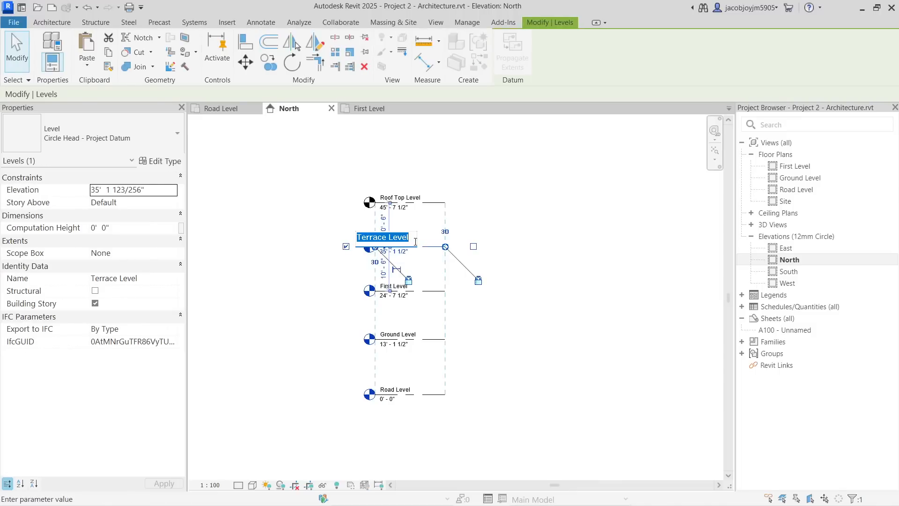
pyautogui.click(500, 187)
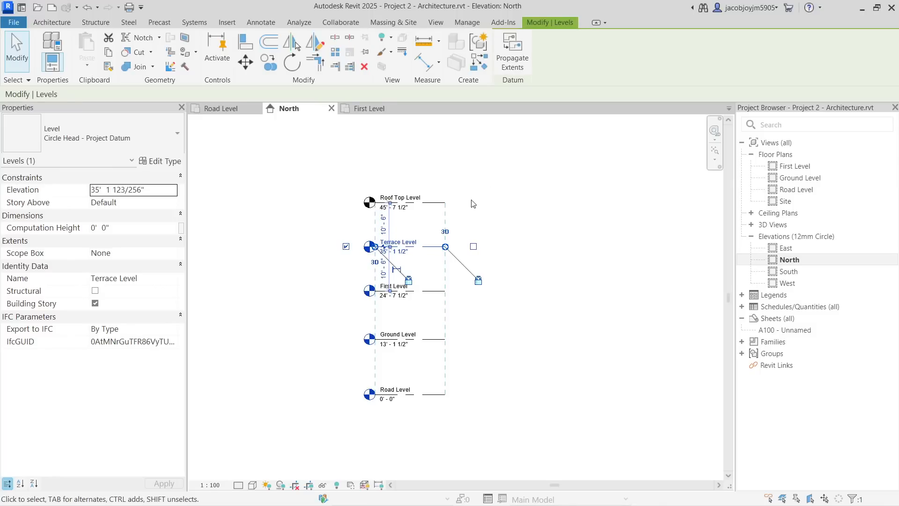
pyautogui.click(518, 179)
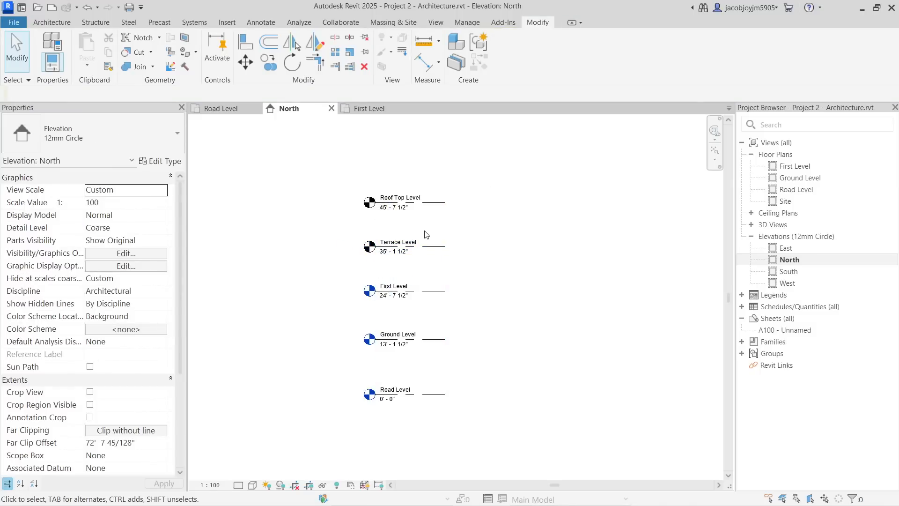
# Step: Create floor plan views for the Roof Top Level and Terrace Level, and return to the North elevation
pyautogui.click(436, 22)
pyautogui.click(476, 40)
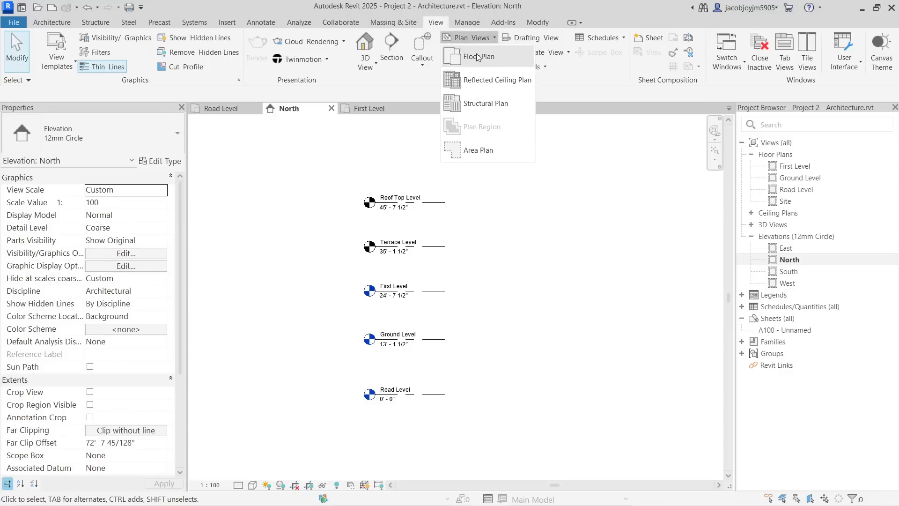
pyautogui.click(478, 57)
pyautogui.keyDown('shift'); pyautogui.click(391, 218); pyautogui.keyUp('shift')
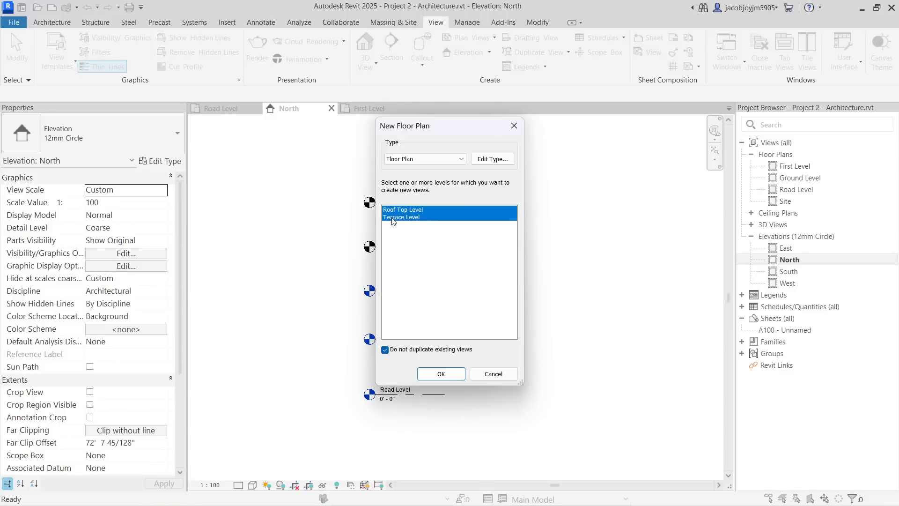
pyautogui.click(457, 375)
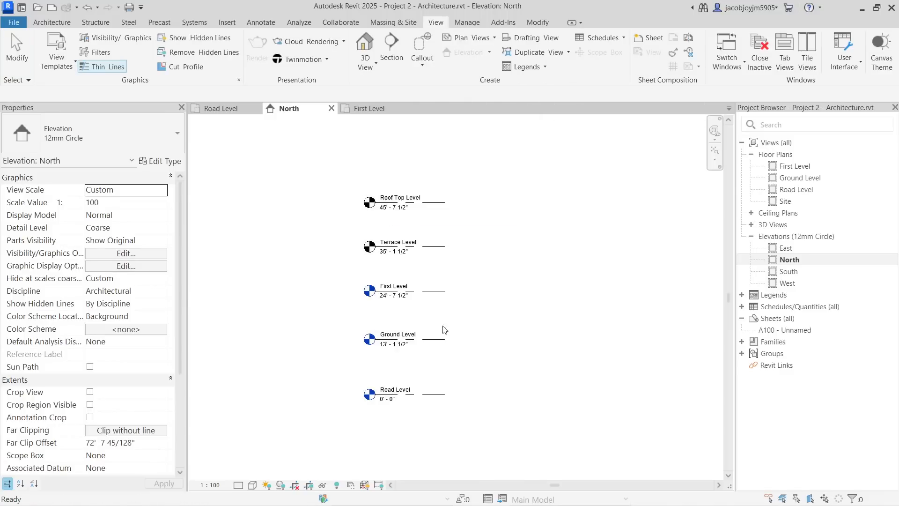
pyautogui.click(793, 167)
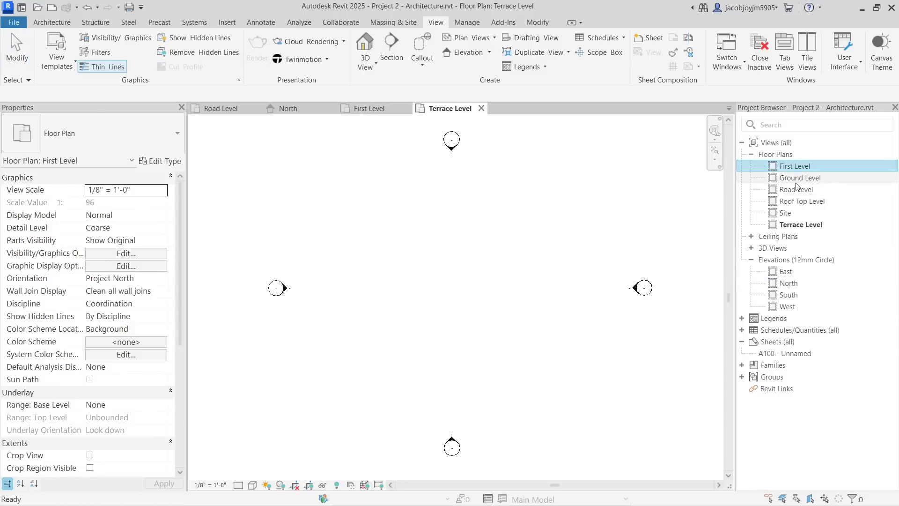
pyautogui.click(513, 201)
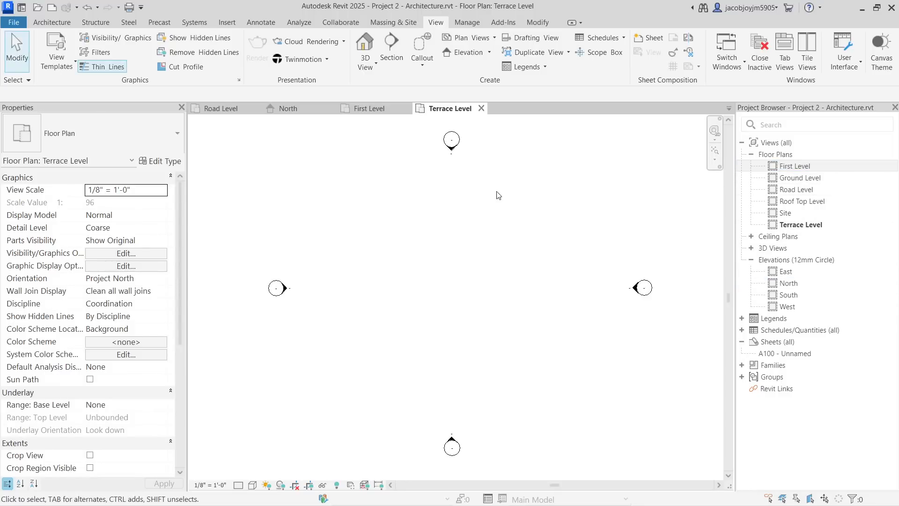
pyautogui.click(289, 109)
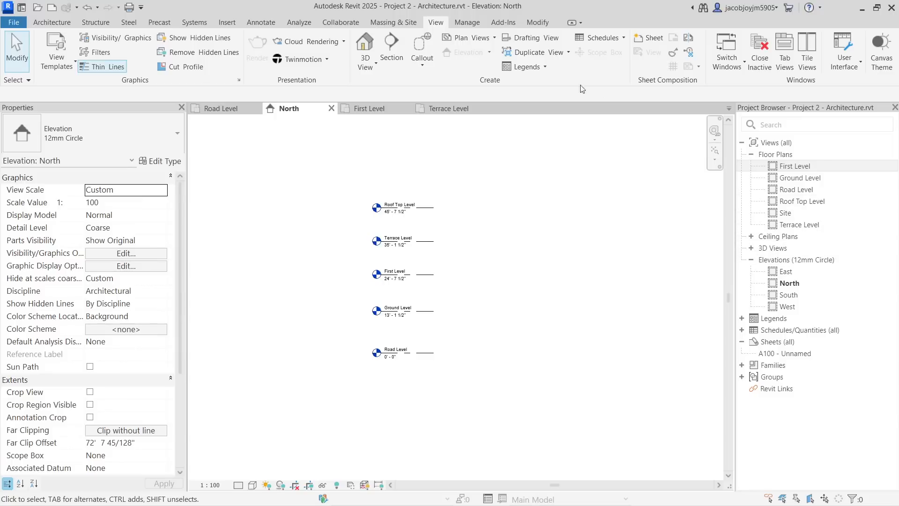
# Step: Open the default 3D view and orient it to show the stacked levels from a low side angle
pyautogui.click(366, 45)
pyautogui.scroll(-2, 461, 243)
pyautogui.keyDown('shift'); pyautogui.moveTo(472, 281); pyautogui.dragTo(480, 358, button='middle'); pyautogui.keyUp('shift')
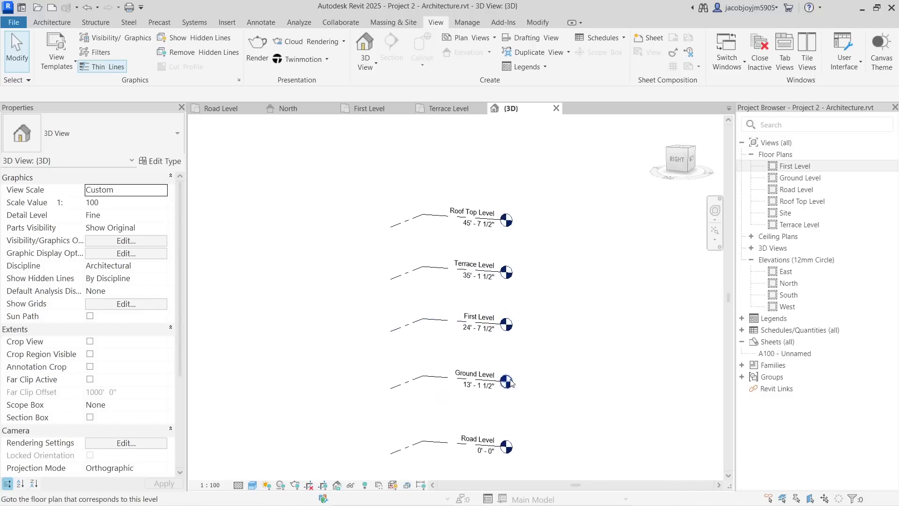
pyautogui.moveTo(489, 406); pyautogui.dragTo(495, 339, button='middle')
pyautogui.scroll(1, 446, 393)
pyautogui.click(458, 373)
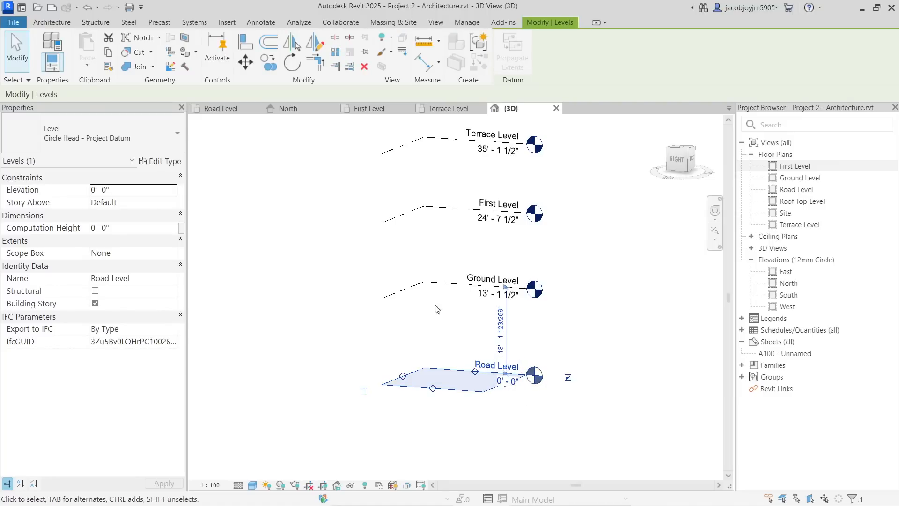
# Step: Set the Ground Level elevation to 3' 0" in the 3D view
pyautogui.click(481, 304)
pyautogui.scroll(2, 482, 304)
pyautogui.click(484, 295)
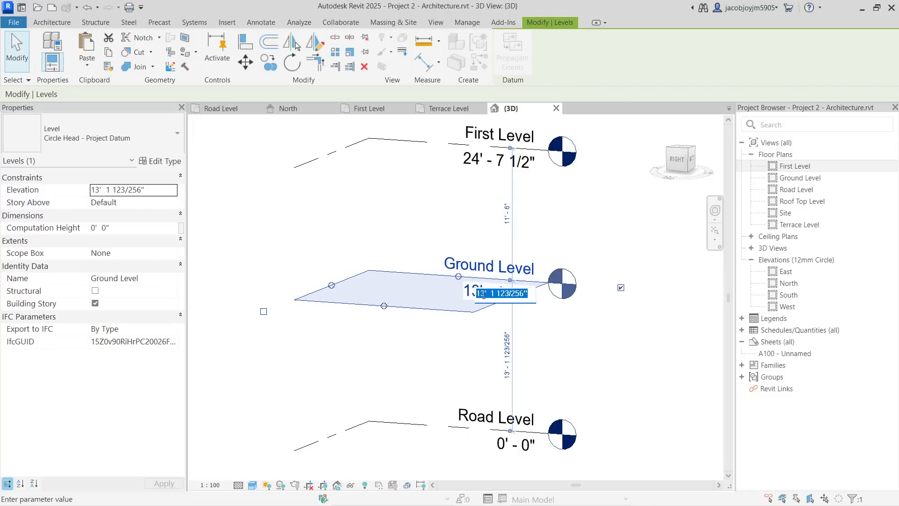
pyautogui.write('3')
pyautogui.press('Return')
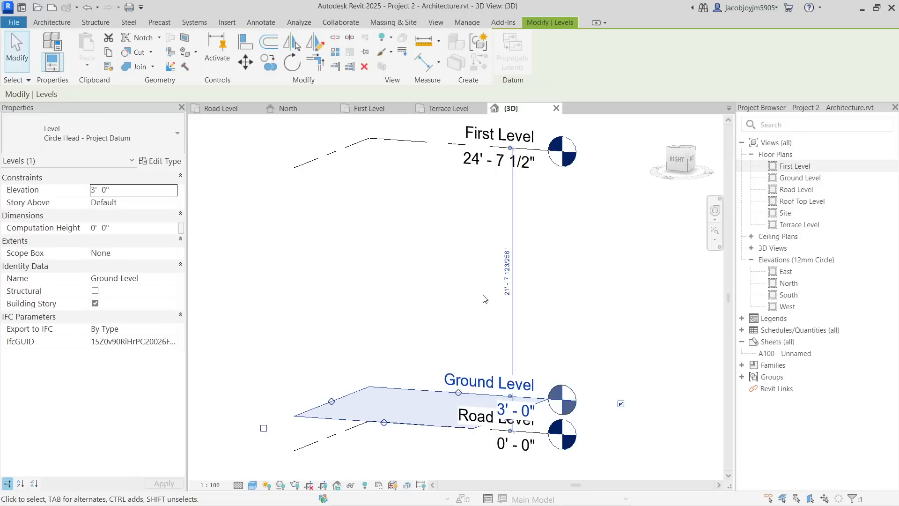
pyautogui.click(483, 295)
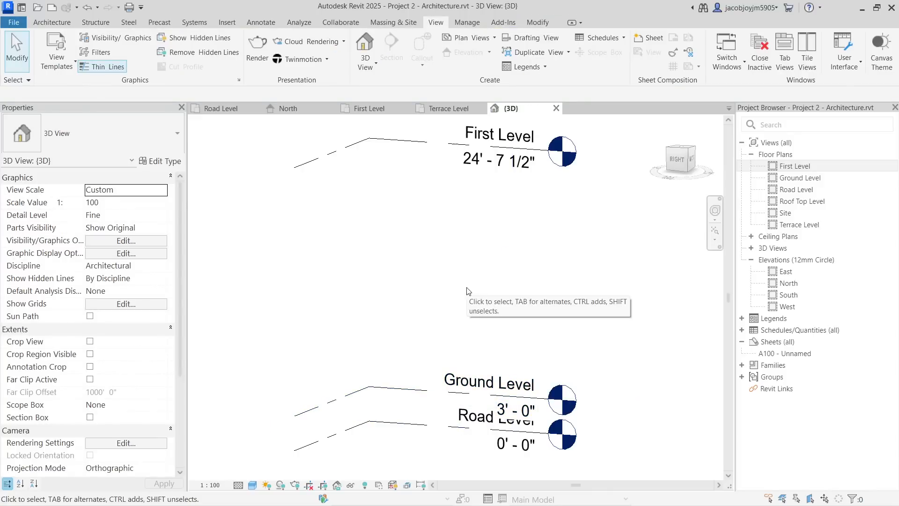
# Step: Set the First Level elevation to 13' 0"
pyautogui.scroll(-1, 447, 309)
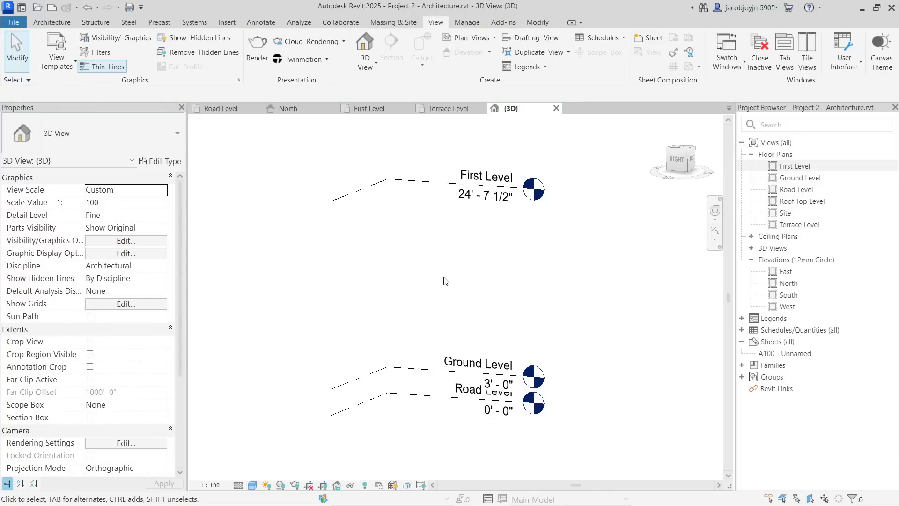
pyautogui.click(477, 201)
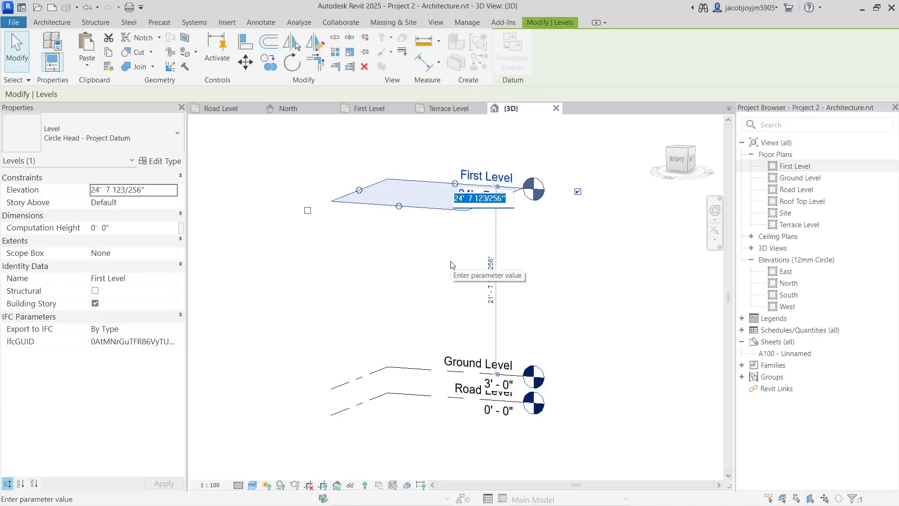
pyautogui.write('13')
pyautogui.press('Return')
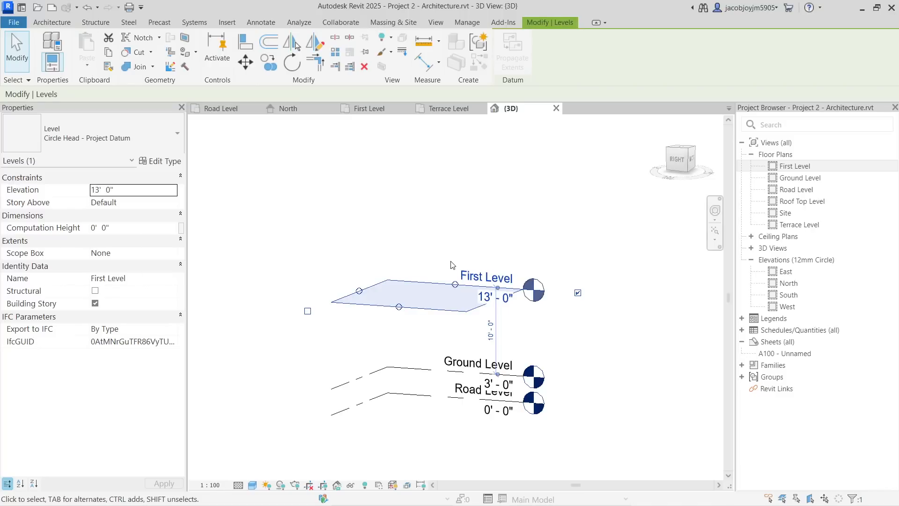
# Step: Set the distance from First Level up to Terrace Level to 10' 0"
pyautogui.scroll(-2, 451, 264)
pyautogui.click(440, 159)
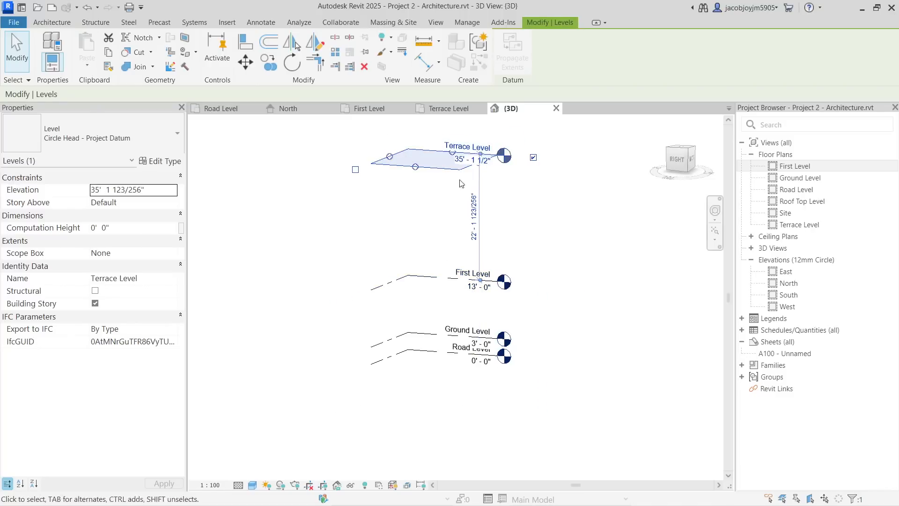
pyautogui.click(476, 215)
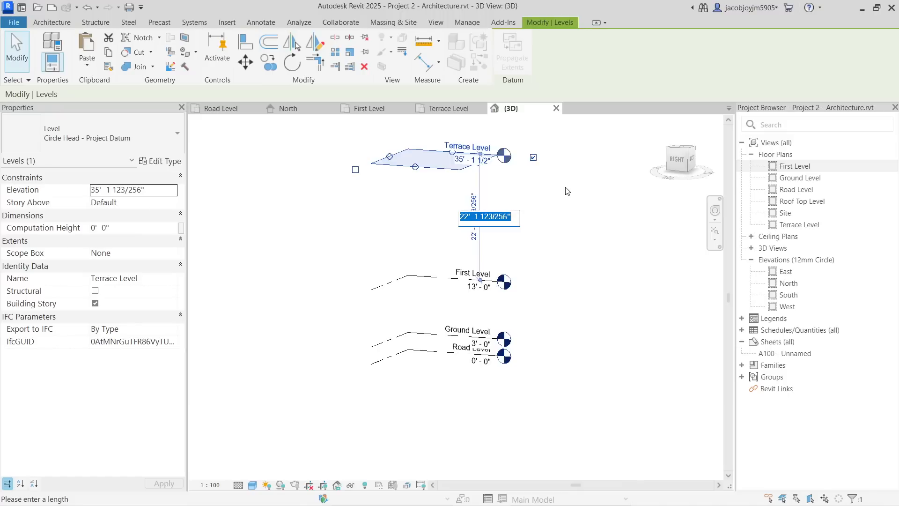
pyautogui.write('10')
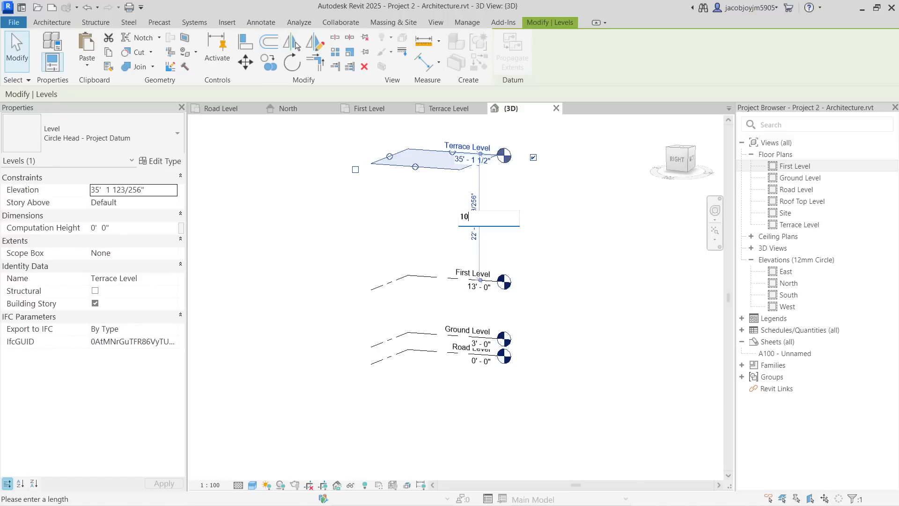
pyautogui.press('Return')
pyautogui.press('Escape')
# Step: Set the distance from Terrace Level up to Roof Top Level to 8' 0"
pyautogui.moveTo(518, 316); pyautogui.dragTo(518, 414, button='middle')
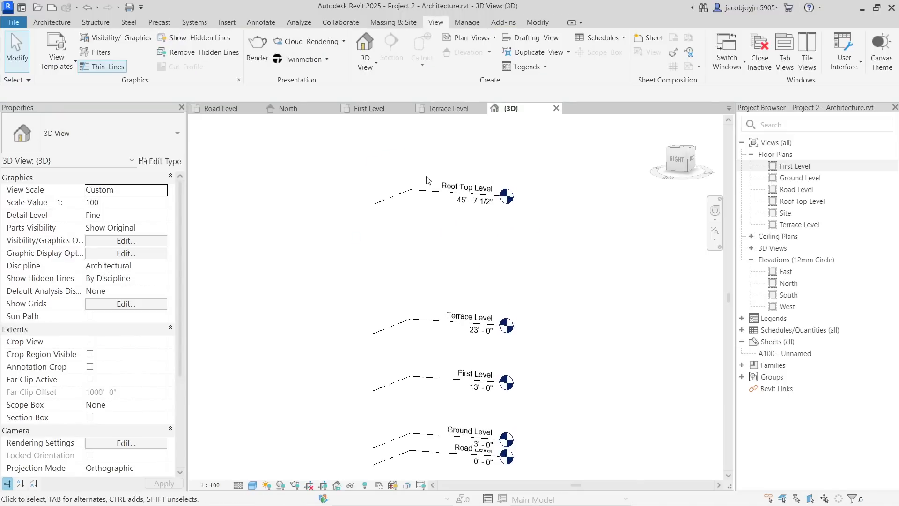
pyautogui.click(440, 210)
pyautogui.click(474, 255)
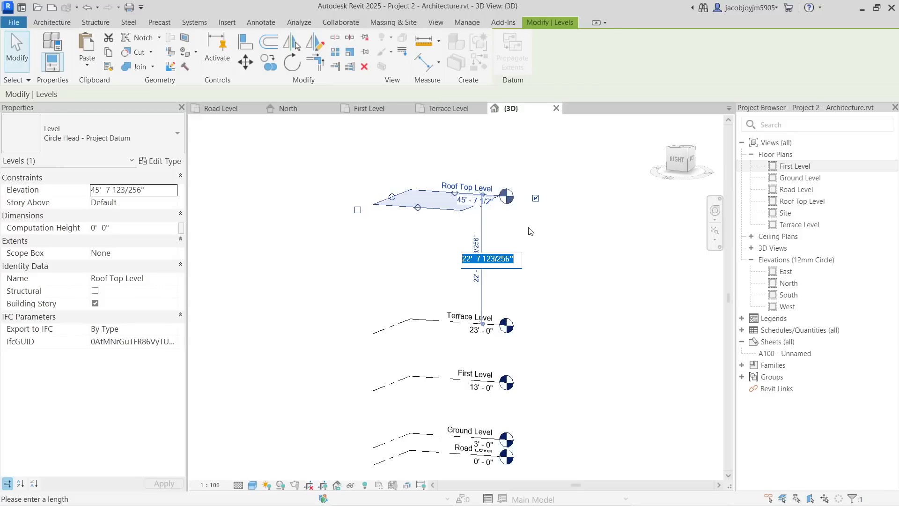
pyautogui.write('8')
pyautogui.press('Return')
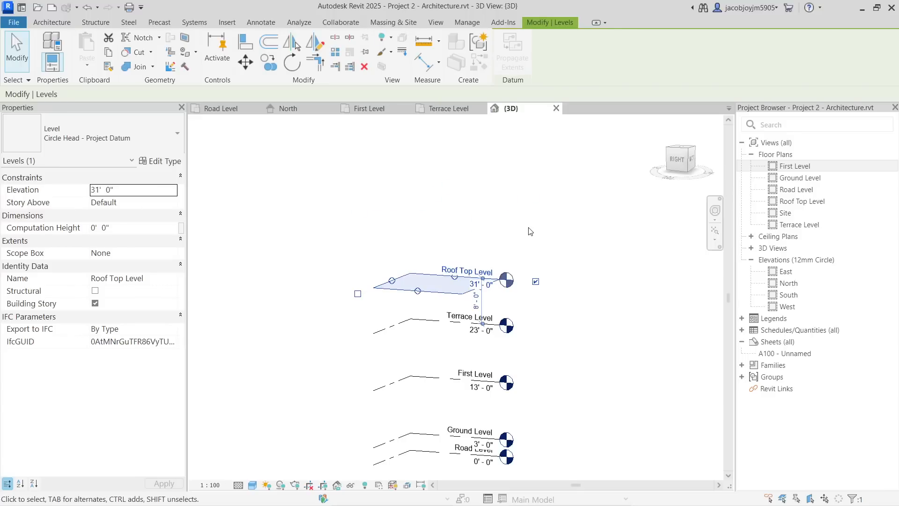
pyautogui.click(531, 231)
pyautogui.scroll(4, 500, 257)
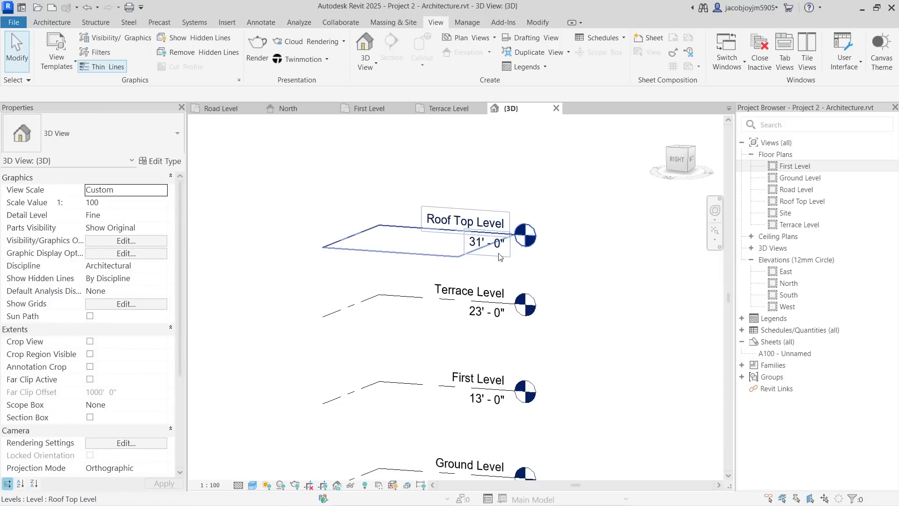
pyautogui.moveTo(507, 254); pyautogui.dragTo(517, 245, button='middle')
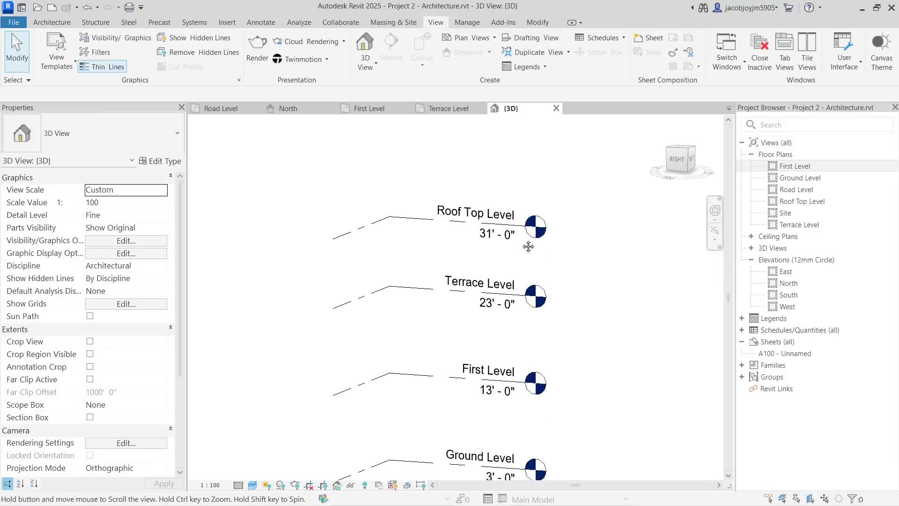
# Step: Examine the spacing of the five levels in the 3D view and the listed floor plans
pyautogui.click(444, 227)
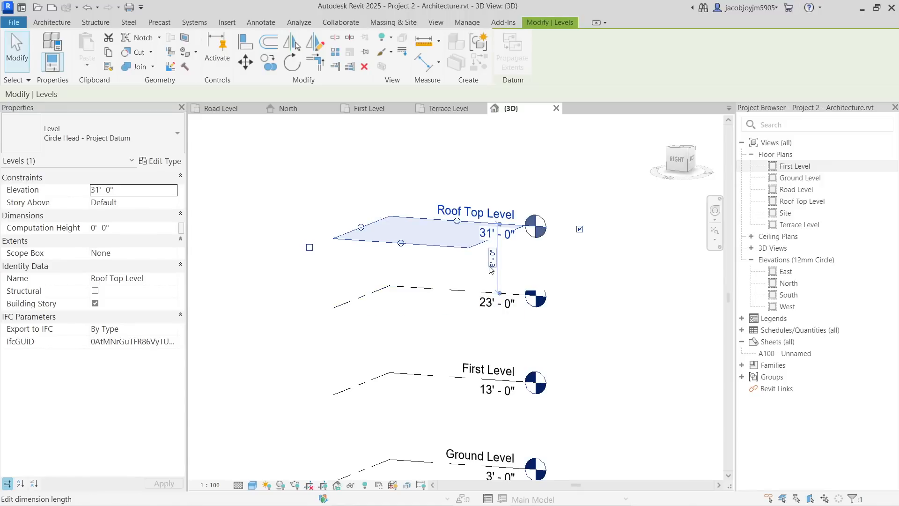
pyautogui.scroll(-2, 449, 234)
pyautogui.click(522, 180)
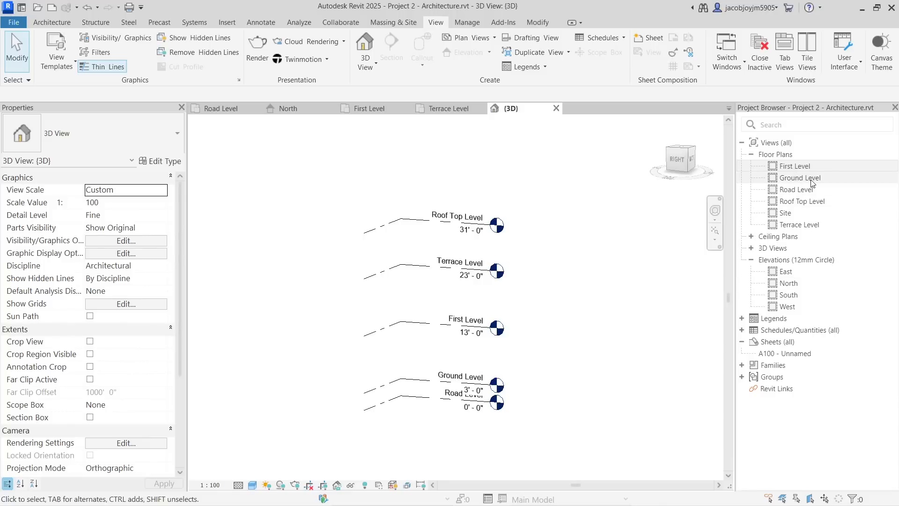
pyautogui.scroll(-1, 506, 188)
pyautogui.moveTo(509, 176); pyautogui.dragTo(442, 425)
pyautogui.click(513, 370)
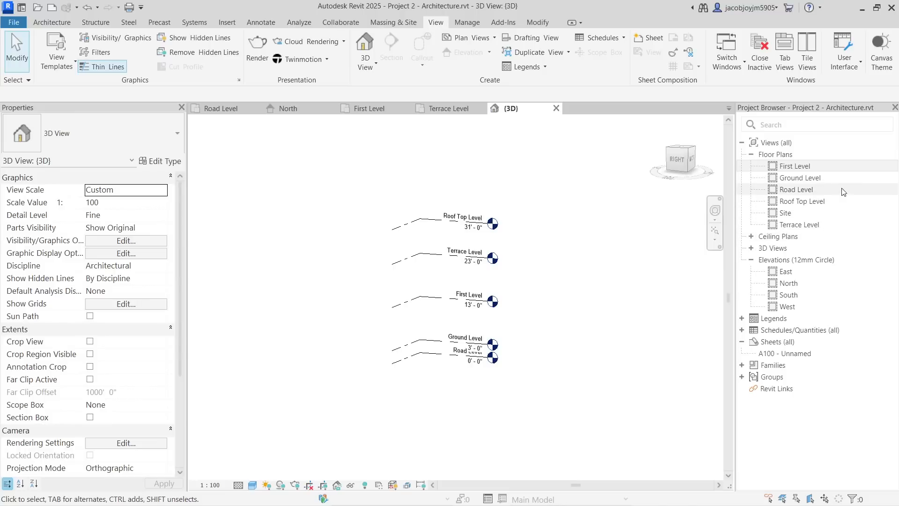
pyautogui.click(805, 214)
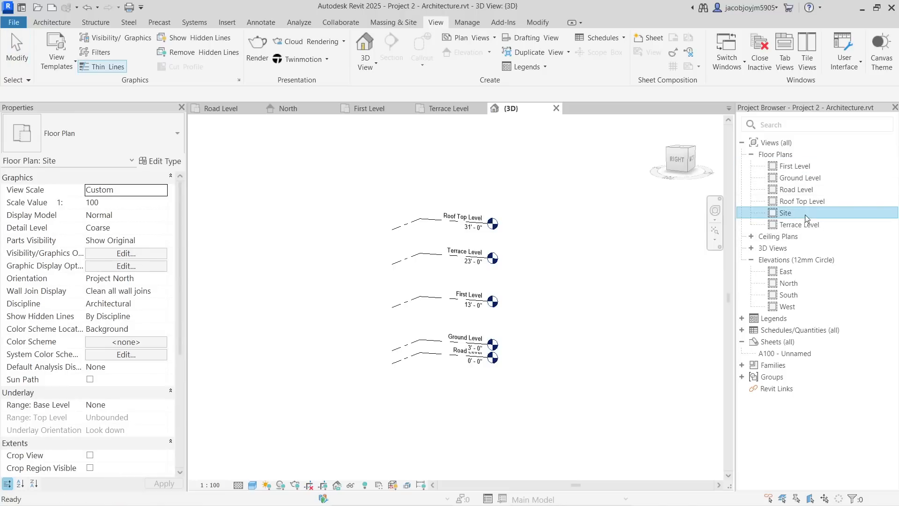
pyautogui.moveTo(530, 176); pyautogui.dragTo(427, 398)
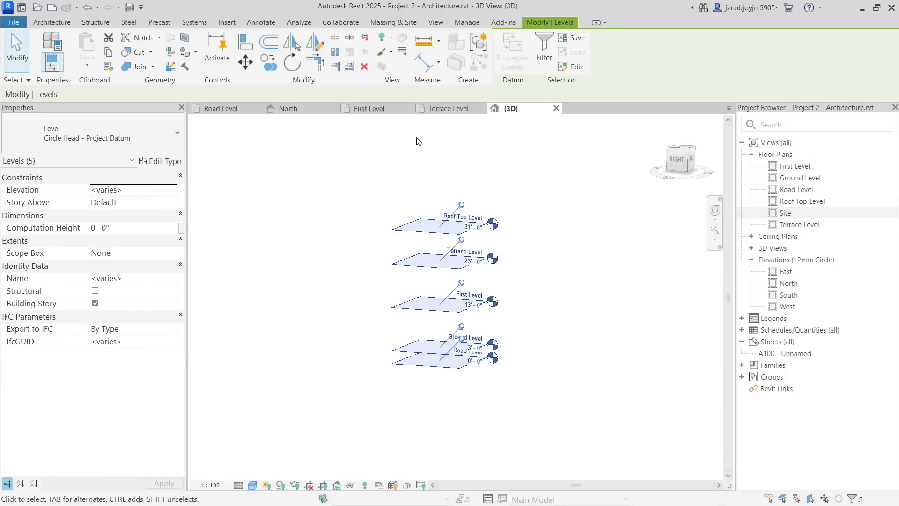
pyautogui.click(515, 165)
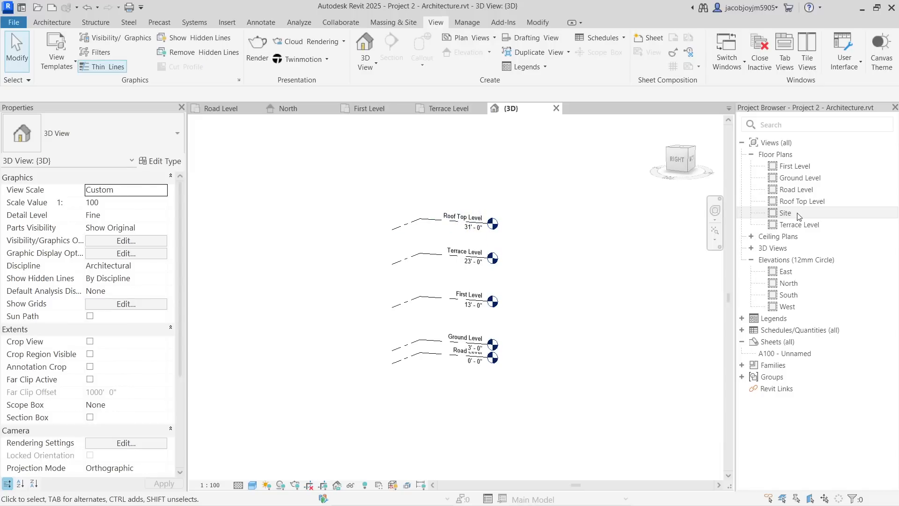
# Step: Create a toposolid on the Ground Level plan from a rectangular sketch about 76' wide and 63' 6" high around the plan's centre
pyautogui.click(798, 181)
pyautogui.doubleClick(798, 181)
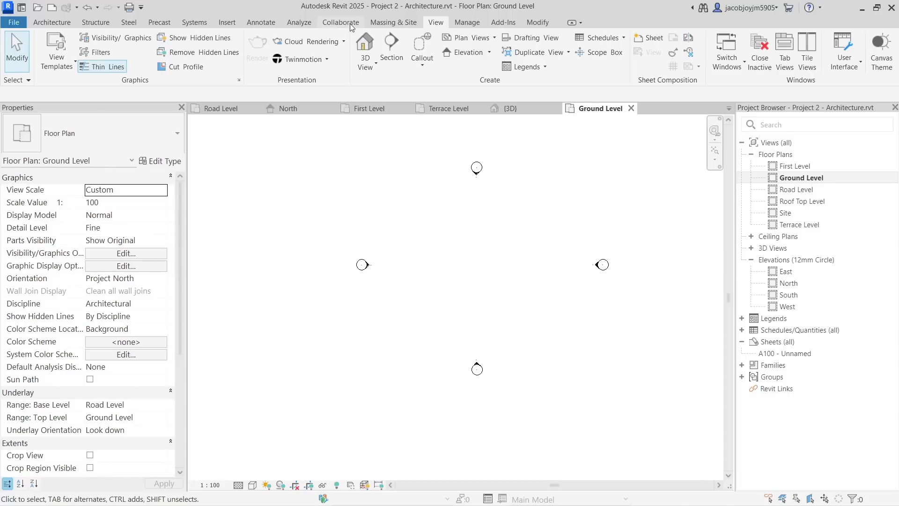
pyautogui.click(395, 24)
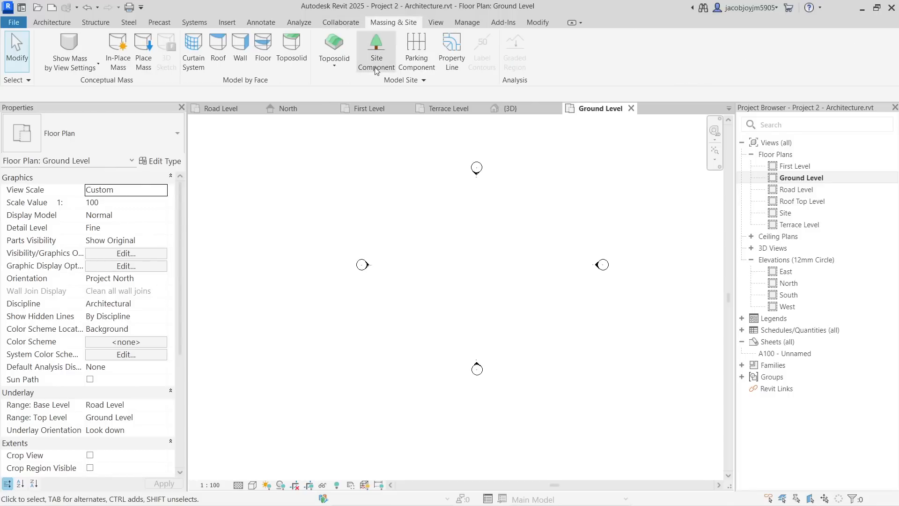
pyautogui.click(334, 66)
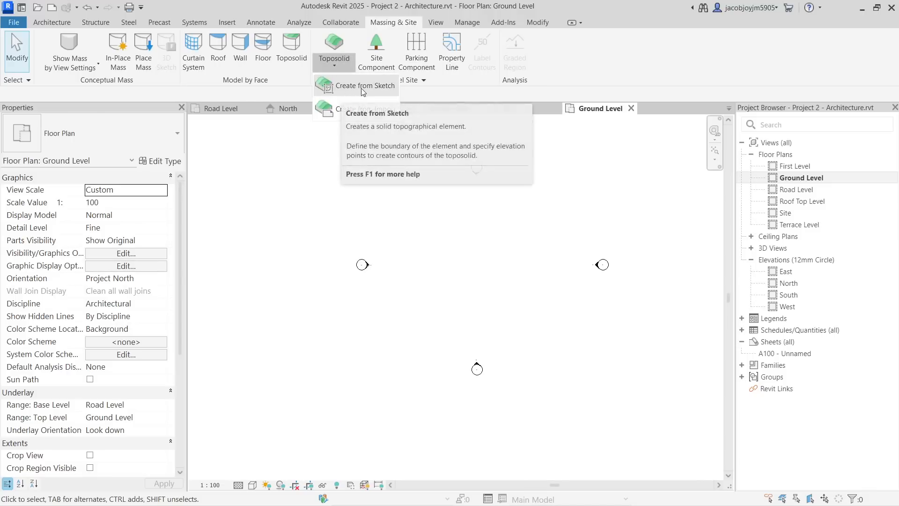
pyautogui.click(340, 93)
pyautogui.click(609, 44)
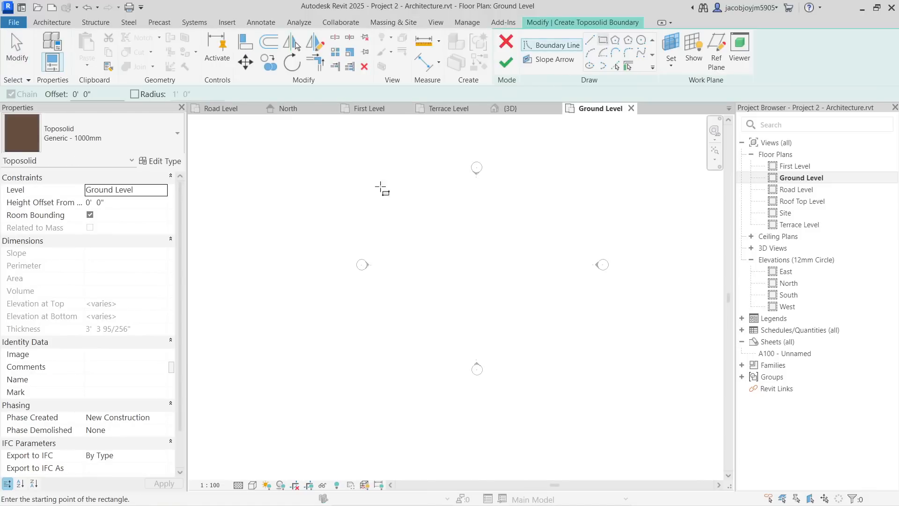
pyautogui.click(385, 179)
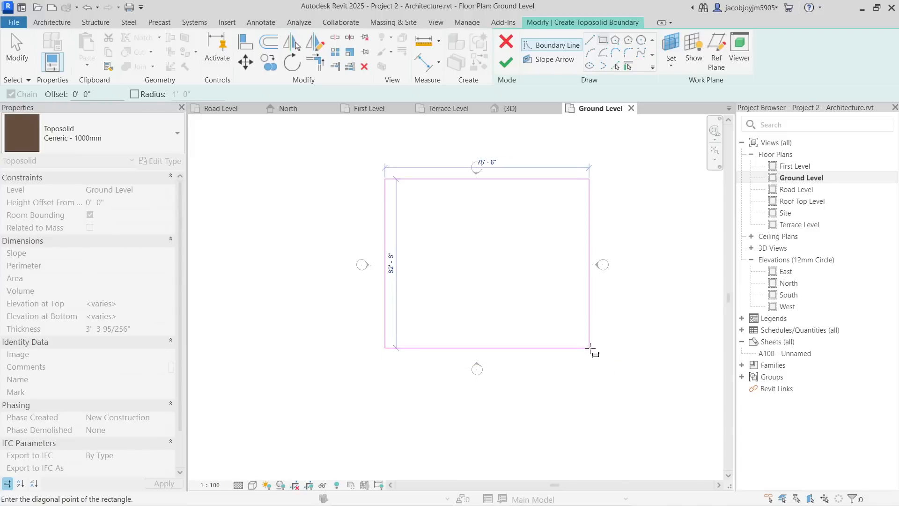
pyautogui.click(590, 350)
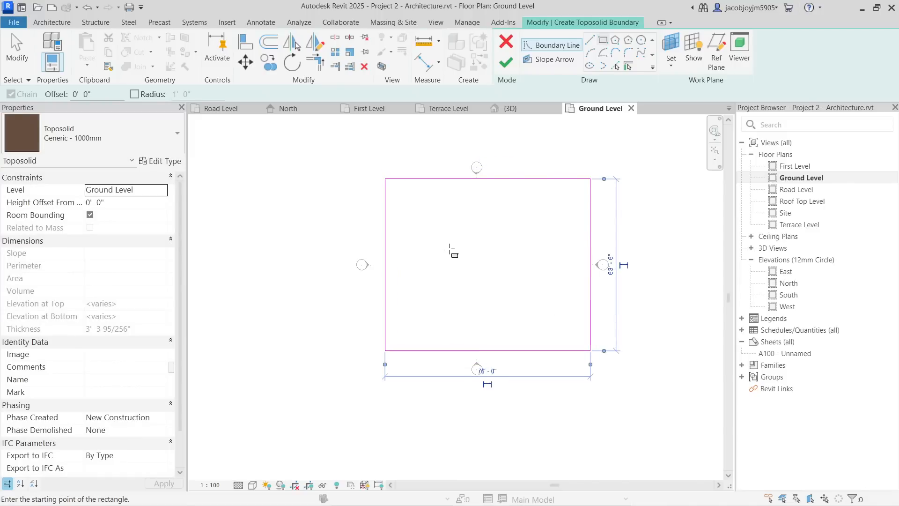
pyautogui.click(507, 65)
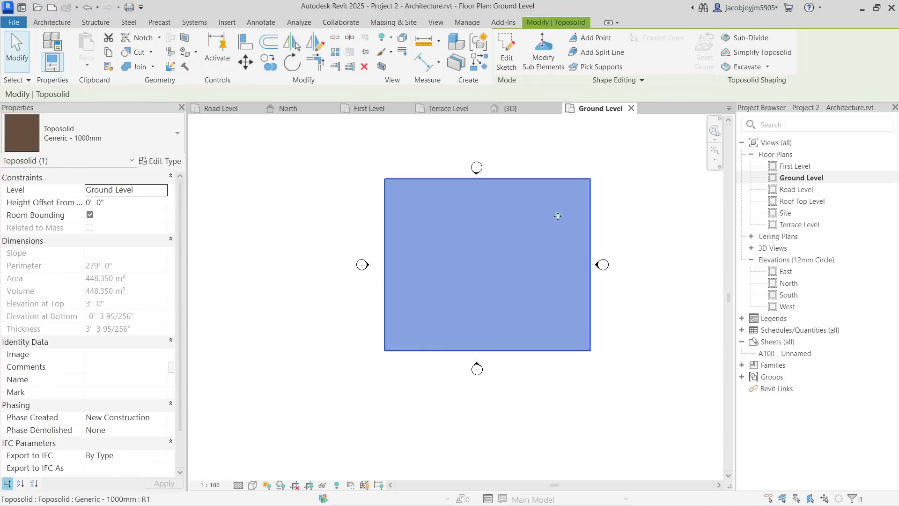
# Step: Inspect the toposolid from above in the 3D view and return to the Ground Level plan
pyautogui.click(511, 109)
pyautogui.scroll(-2, 589, 246)
pyautogui.keyDown('shift'); pyautogui.moveTo(565, 200); pyautogui.dragTo(522, 317, button='middle'); pyautogui.keyUp('shift')
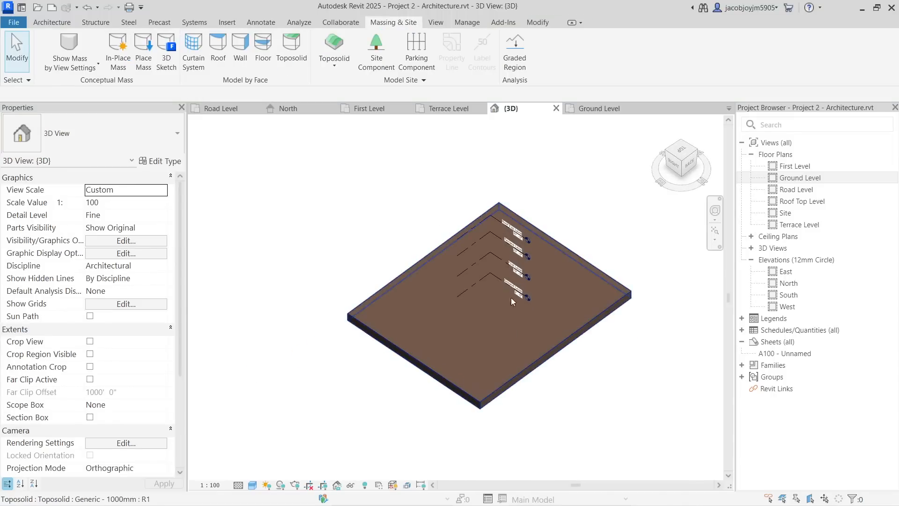
pyautogui.click(448, 111)
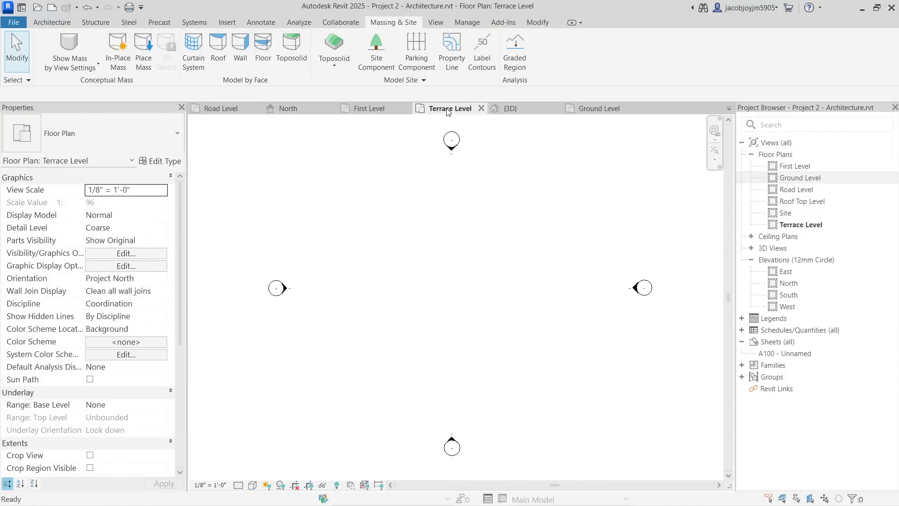
pyautogui.click(600, 109)
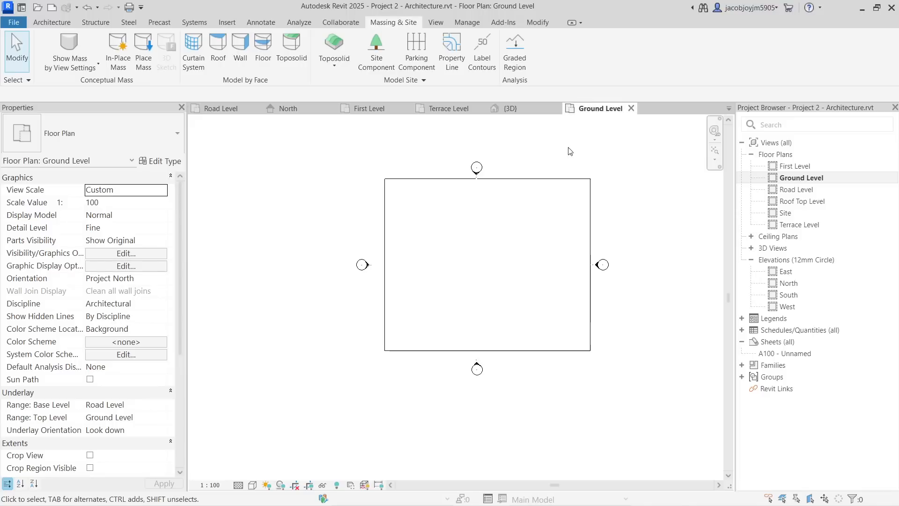
# Step: Start a property line by sketching and draw a rectangle about 19' by 25' 6" inside the toposolid
pyautogui.click(452, 56)
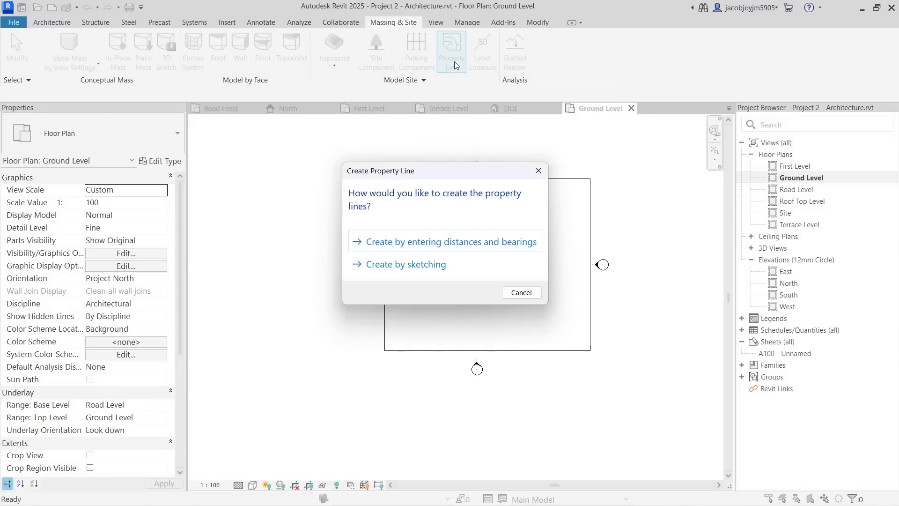
pyautogui.click(419, 265)
pyautogui.click(541, 40)
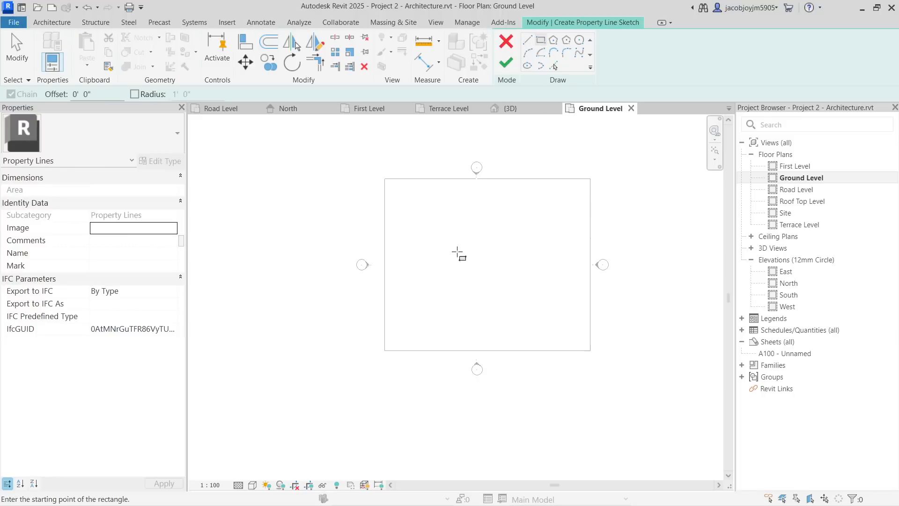
pyautogui.click(457, 211)
pyautogui.click(508, 280)
pyautogui.press('Escape')
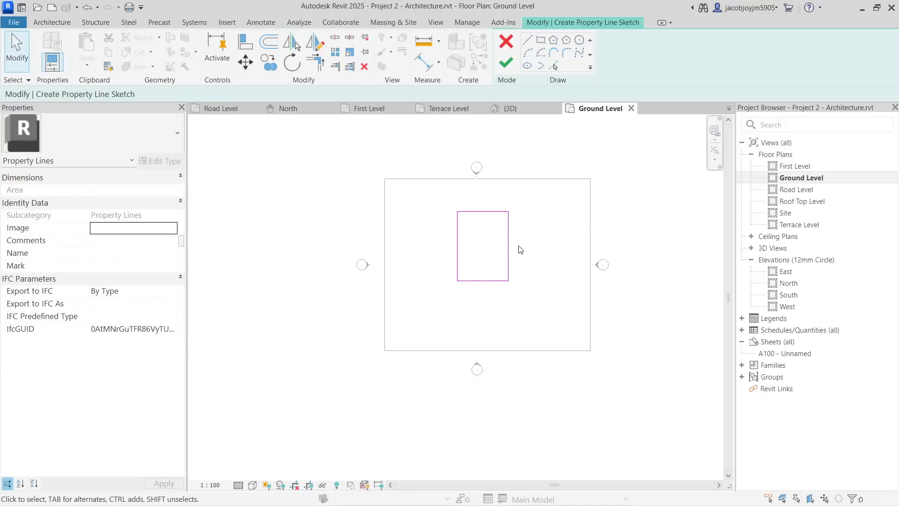
# Step: Set the property line rectangle's width to 40' and its height to 60', making the height dimension permanent
pyautogui.click(509, 247)
pyautogui.click(482, 301)
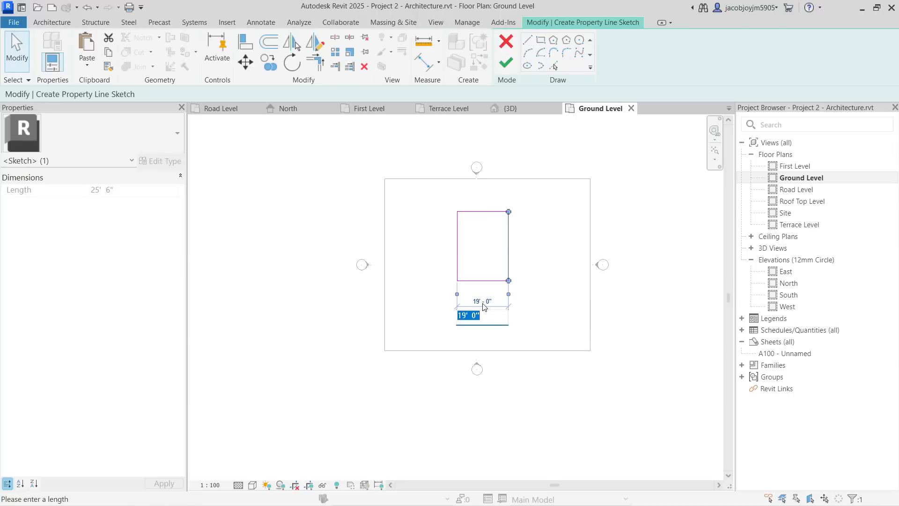
pyautogui.write('40')
pyautogui.press('Return')
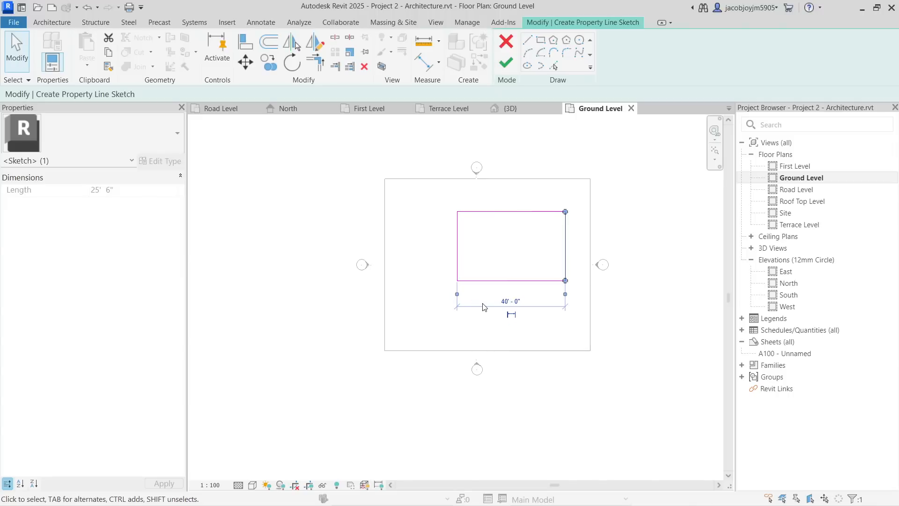
pyautogui.click(512, 281)
pyautogui.click(426, 246)
pyautogui.write('60')
pyautogui.press('Return')
pyautogui.click(440, 294)
# Step: Move the whole property line rectangle up and left so it lies within the toposolid, and finish the sketch
pyautogui.click(473, 253)
pyautogui.press('Tab')
pyautogui.click(489, 212)
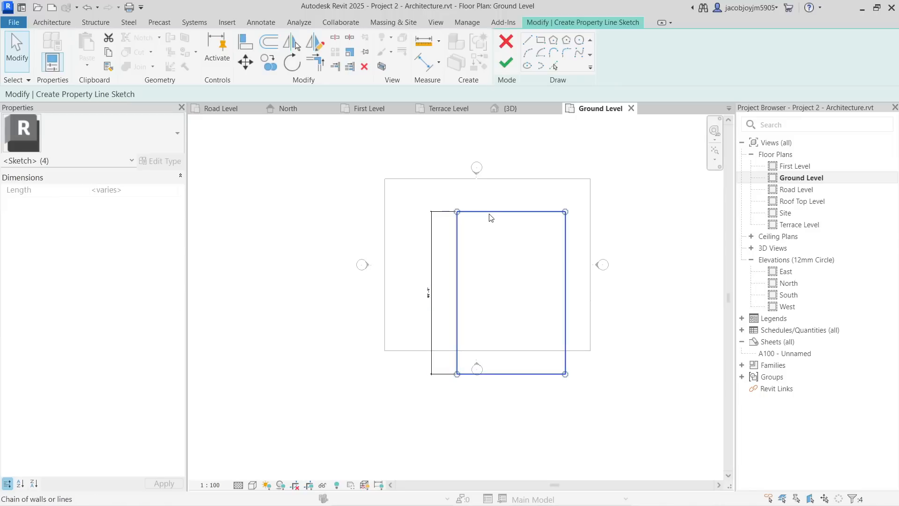
pyautogui.moveTo(512, 211); pyautogui.dragTo(481, 184)
pyautogui.click(515, 156)
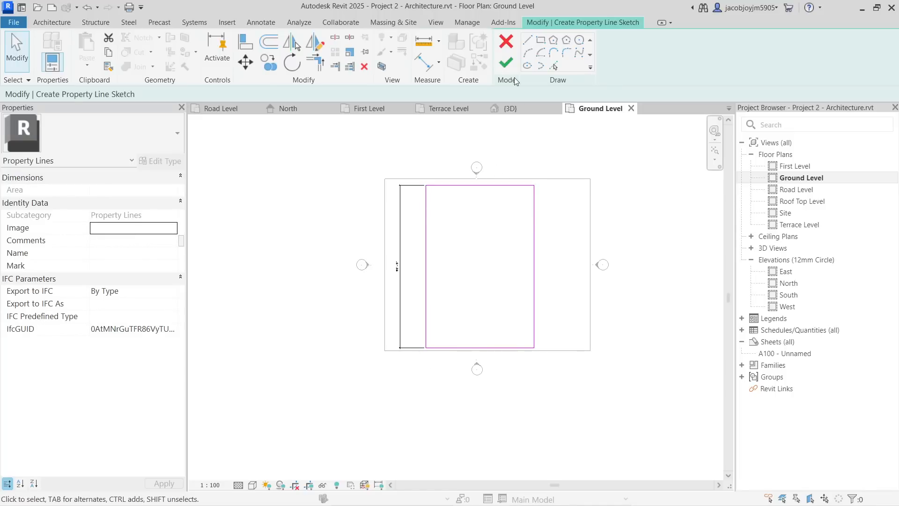
pyautogui.click(506, 63)
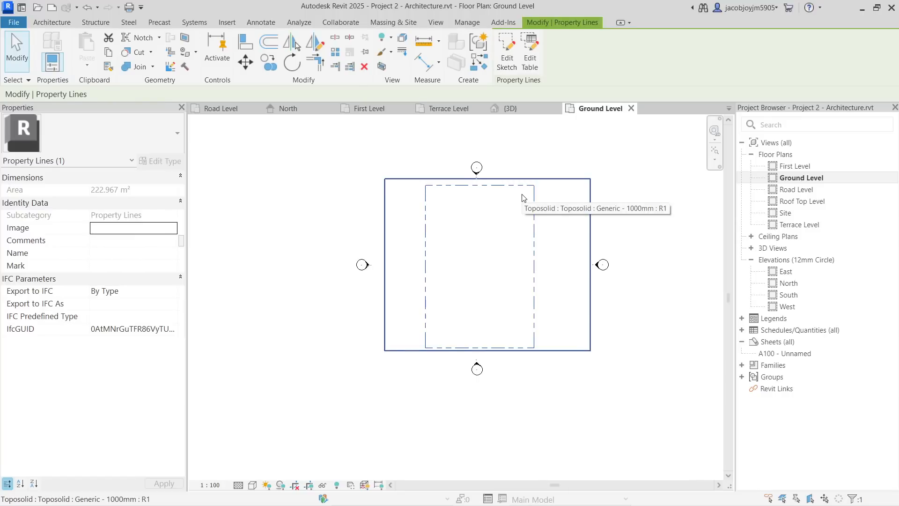
# Step: Start another sketched property line and draw a rectangle about 140' long below the toposolid for the road
pyautogui.click(479, 62)
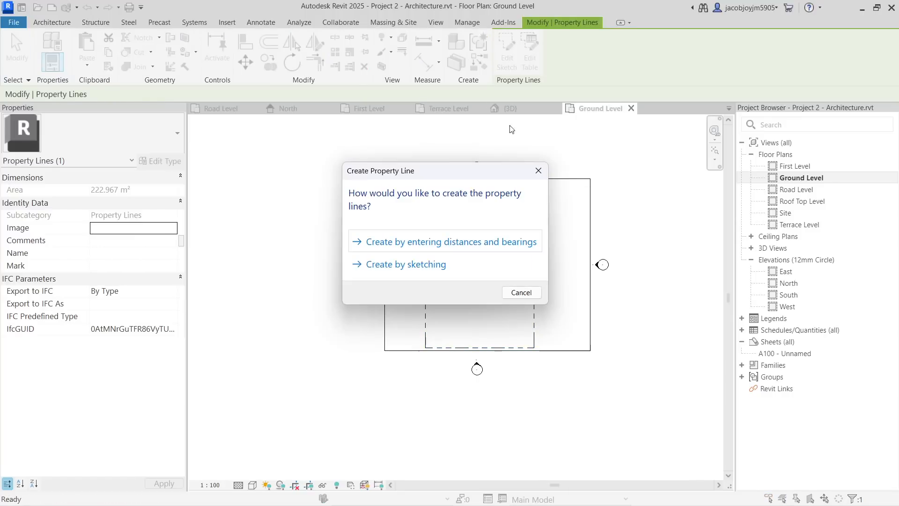
pyautogui.press('Escape')
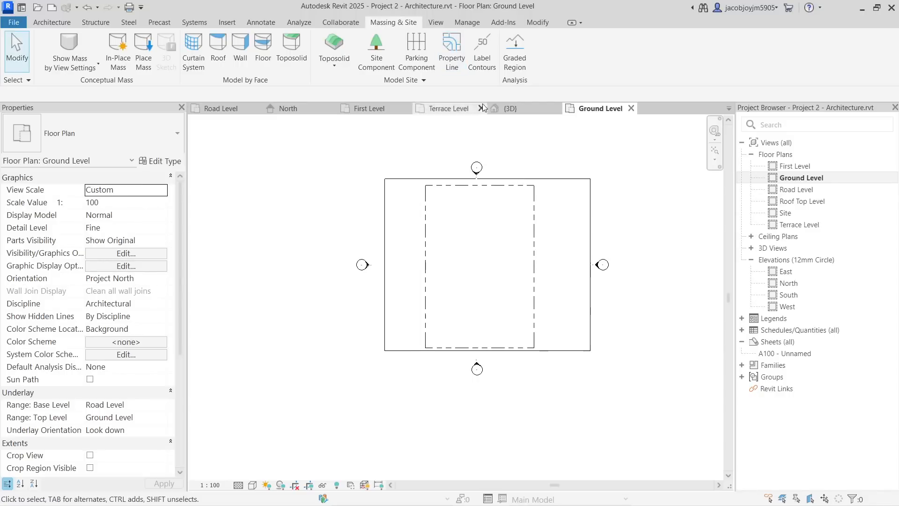
pyautogui.click(453, 58)
pyautogui.click(450, 266)
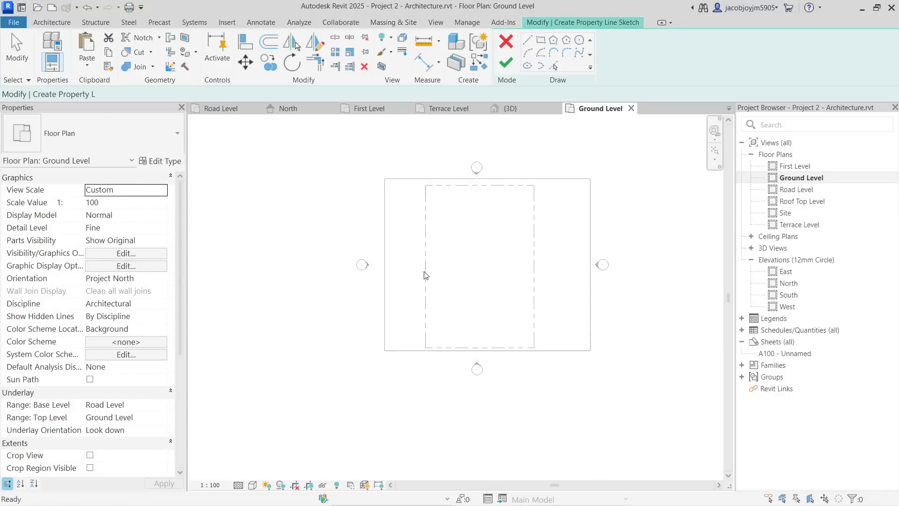
pyautogui.scroll(-2, 321, 372)
pyautogui.click(305, 380)
pyautogui.click(555, 430)
pyautogui.press('Escape')
pyautogui.press('Escape')
# Step: Set the distance between the road rectangle's upper edge and the plot's lower property line to 6'
pyautogui.click(431, 380)
pyautogui.moveTo(567, 430); pyautogui.dragTo(567, 354)
pyautogui.click(579, 368)
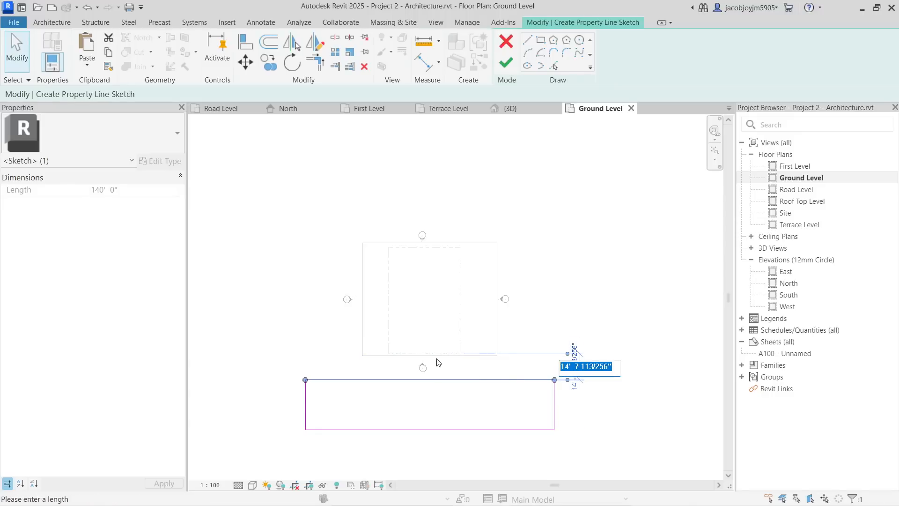
pyautogui.write('6')
pyautogui.press('Return')
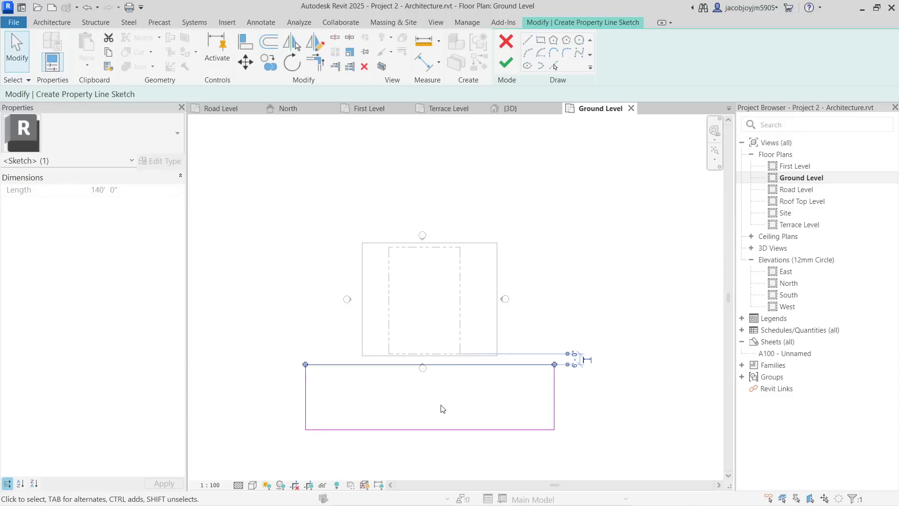
pyautogui.click(442, 407)
# Step: Set the road rectangle's width between its two long edges to 20'
pyautogui.click(449, 430)
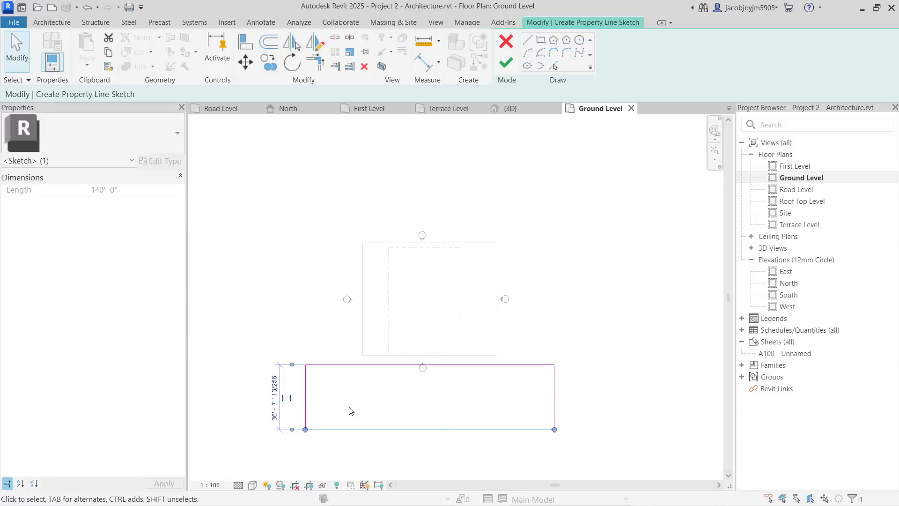
pyautogui.click(273, 412)
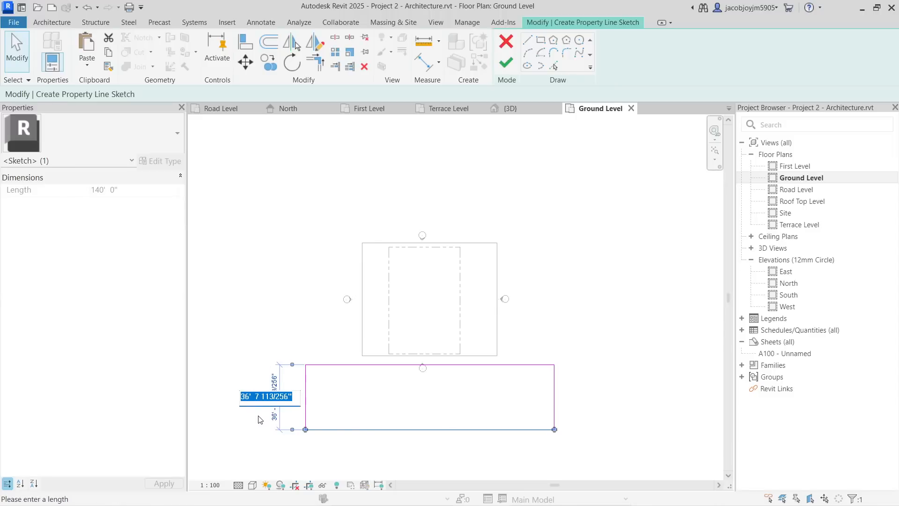
pyautogui.write('20')
pyautogui.press('Return')
pyautogui.click(253, 344)
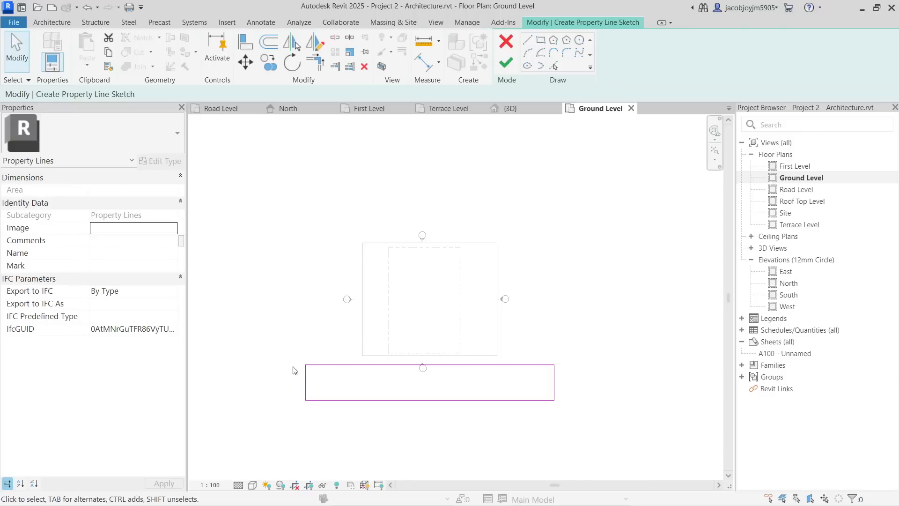
# Step: Delete the road rectangle's two short end lines and finish the property line sketch as two open parallel lines
pyautogui.moveTo(594, 384); pyautogui.dragTo(241, 388)
pyautogui.press('Delete')
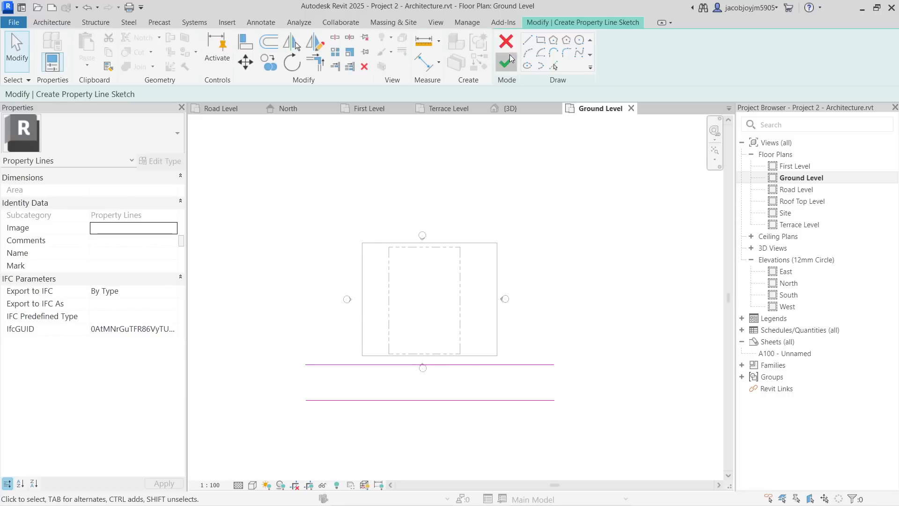
pyautogui.click(506, 62)
pyautogui.click(577, 341)
pyautogui.click(536, 364)
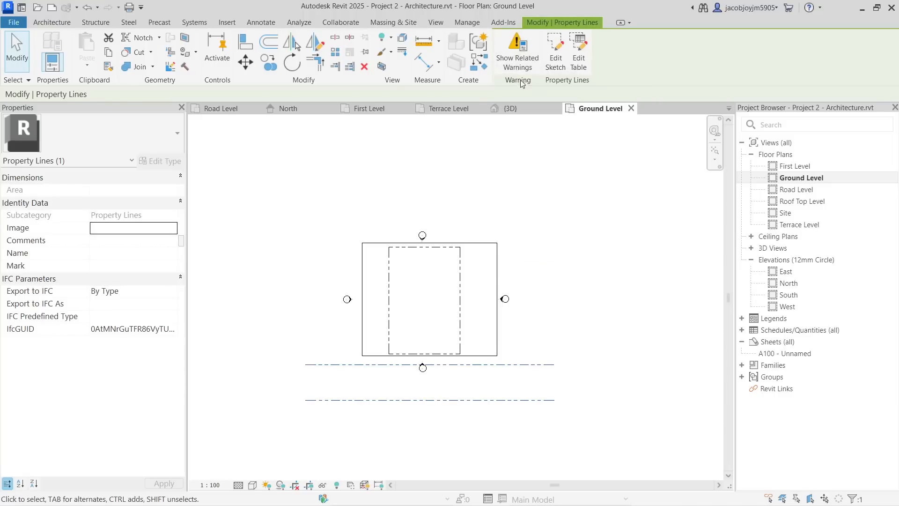
pyautogui.click(514, 263)
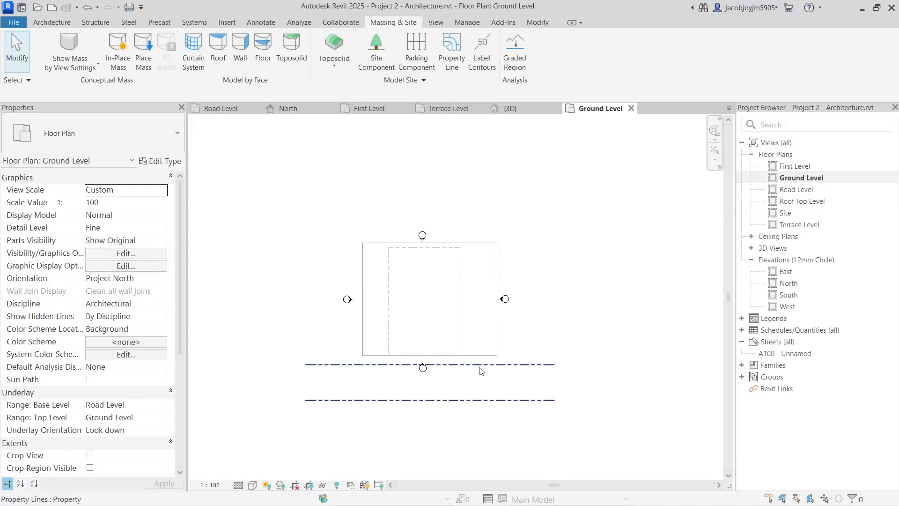
# Step: Edit the toposolid boundary, moving its lower edge below the road lines and both side edges outward past the ends of those lines
pyautogui.click(462, 337)
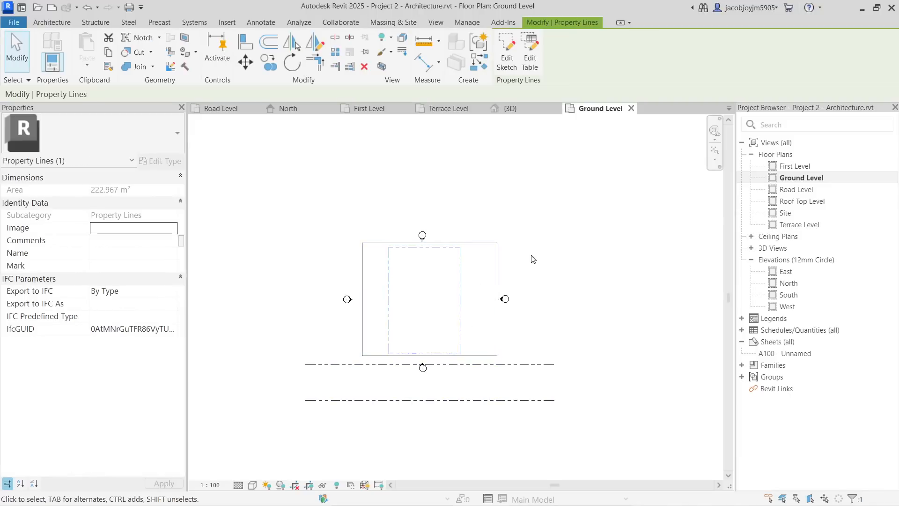
pyautogui.click(478, 257)
pyautogui.click(498, 270)
pyautogui.click(507, 50)
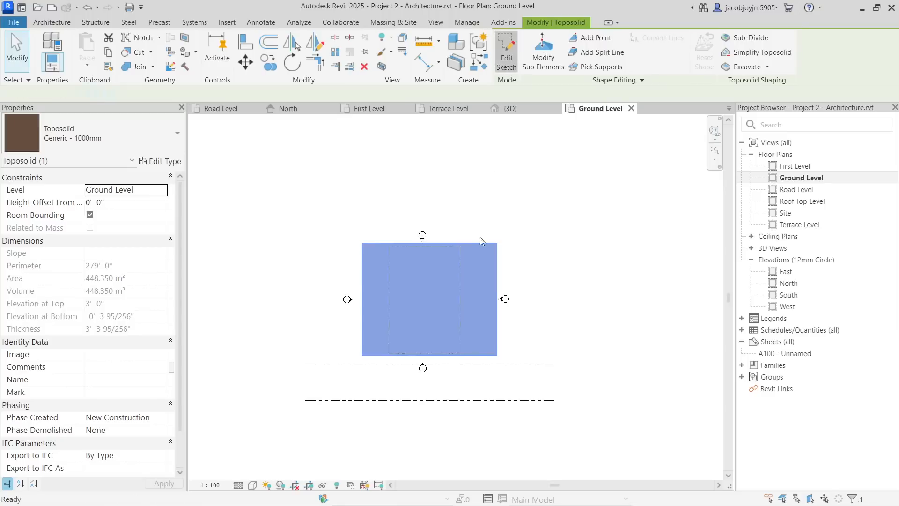
pyautogui.moveTo(473, 357); pyautogui.dragTo(473, 414)
pyautogui.click(368, 353)
pyautogui.click(363, 352)
pyautogui.moveTo(363, 353); pyautogui.dragTo(276, 345)
pyautogui.click(493, 340)
pyautogui.click(497, 340)
pyautogui.moveTo(496, 340); pyautogui.dragTo(583, 347)
# Step: Move the toposolid's upper edge farther above the plot and its lower edge farther below the road, and finish the boundary edit
pyautogui.click(528, 243)
pyautogui.moveTo(528, 242); pyautogui.dragTo(534, 193)
pyautogui.click(514, 414)
pyautogui.moveTo(514, 414); pyautogui.dragTo(527, 448)
pyautogui.click(683, 365)
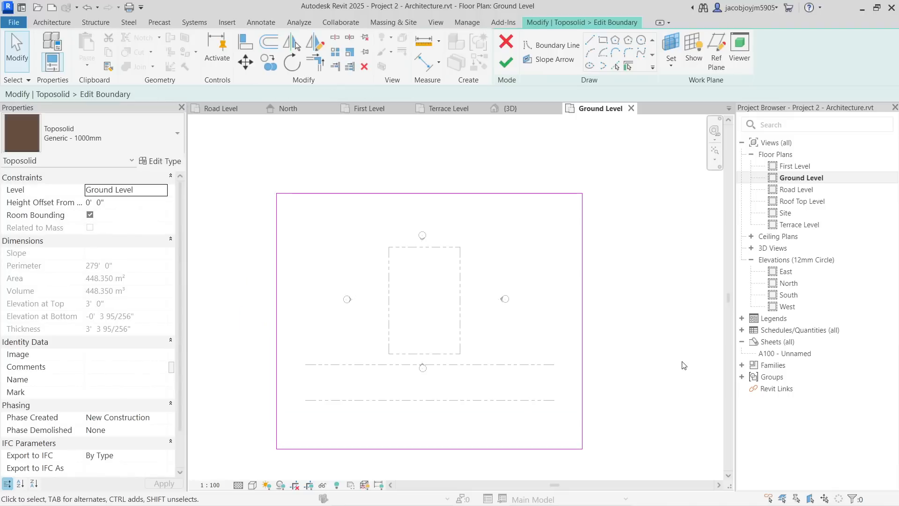
pyautogui.click(506, 62)
pyautogui.click(634, 248)
# Step: Start a sub-division on the toposolid and sketch a rectangle between the two road property lines over their full length
pyautogui.click(554, 309)
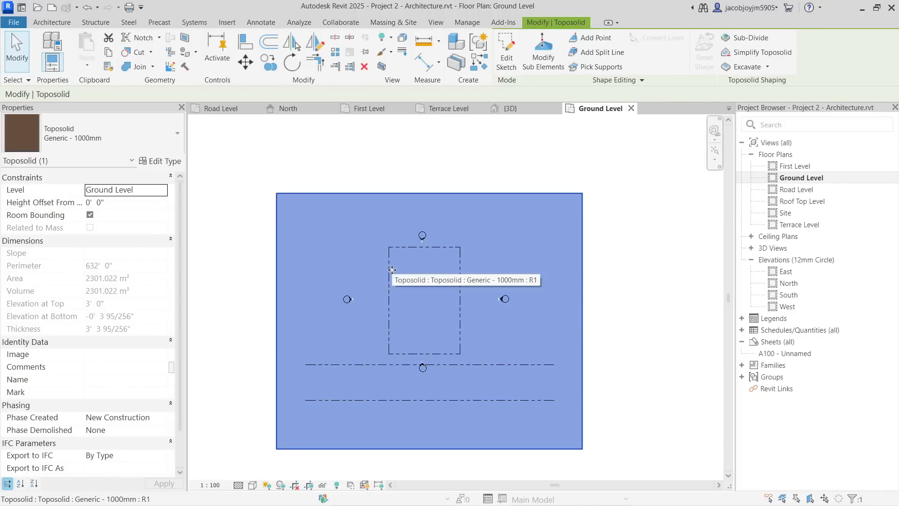
pyautogui.click(747, 38)
pyautogui.click(603, 40)
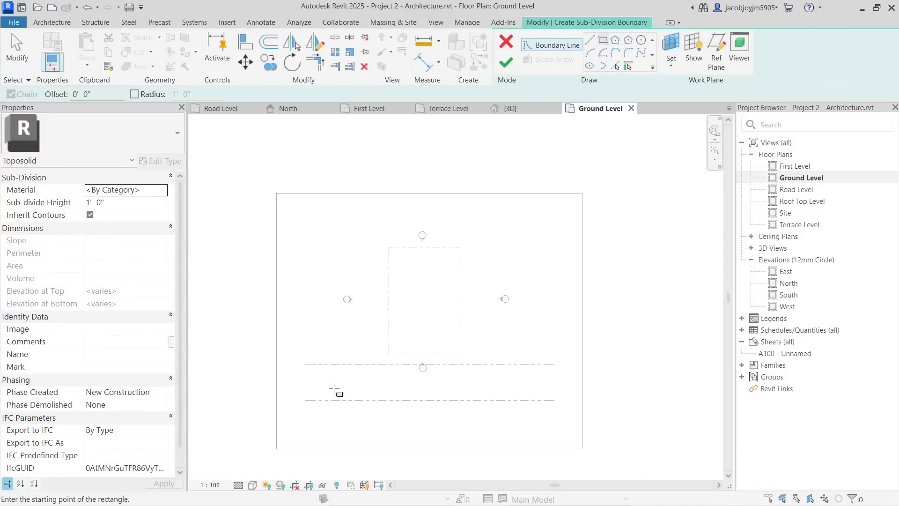
pyautogui.click(306, 364)
pyautogui.click(555, 400)
pyautogui.press('Escape')
# Step: Extend both short ends of the road rectangle beyond the toposolid's side edges and finish the sub-division
pyautogui.click(554, 387)
pyautogui.moveTo(555, 387); pyautogui.dragTo(604, 387)
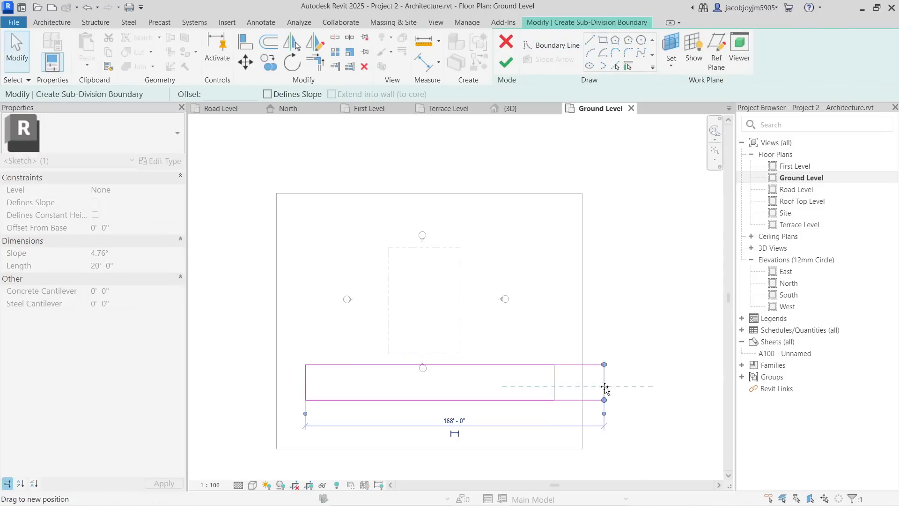
pyautogui.click(305, 384)
pyautogui.moveTo(309, 384); pyautogui.dragTo(257, 387)
pyautogui.click(506, 62)
pyautogui.click(656, 235)
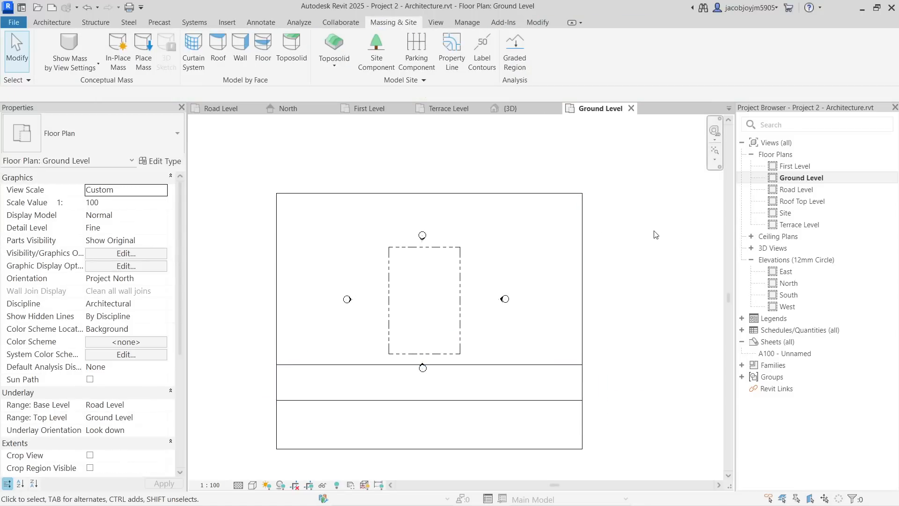
# Step: Open the default 3D view and select the road sub-division on the toposolid
pyautogui.click(429, 23)
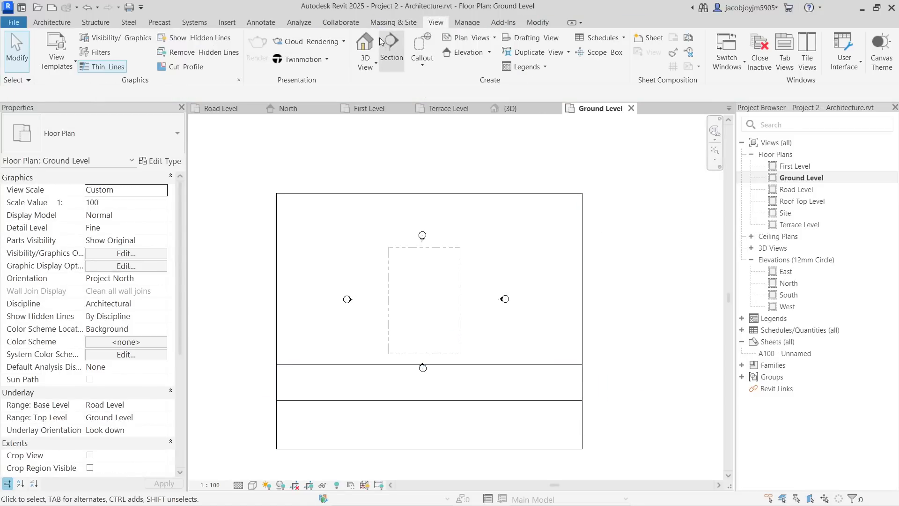
pyautogui.click(373, 41)
pyautogui.scroll(-5, 373, 304)
pyautogui.keyDown('shift'); pyautogui.moveTo(373, 304); pyautogui.dragTo(757, 336, button='middle'); pyautogui.keyUp('shift')
pyautogui.click(518, 350)
pyautogui.keyDown('shift'); pyautogui.moveTo(518, 350); pyautogui.dragTo(513, 304, button='middle'); pyautogui.keyUp('shift')
# Step: Search the materials for "aspha" for the road sub-division and select Asphalt, Bitumen
pyautogui.click(155, 190)
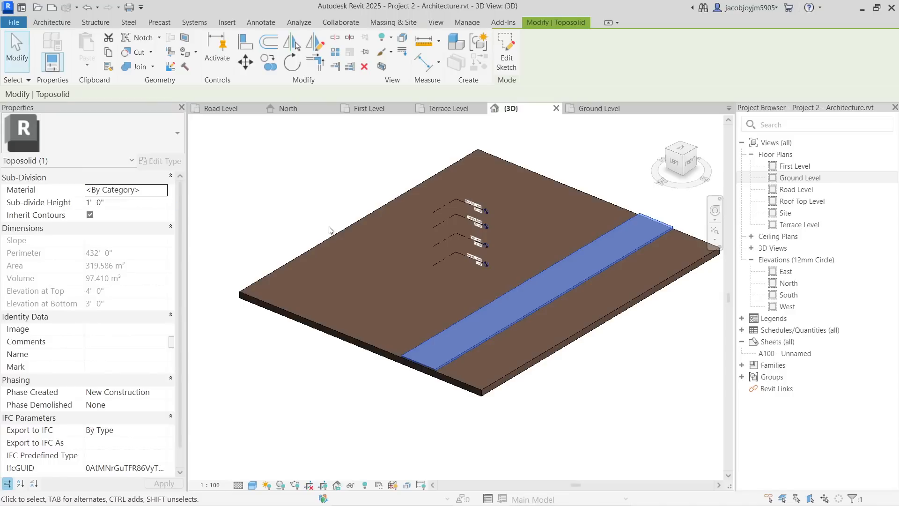
pyautogui.click(358, 231)
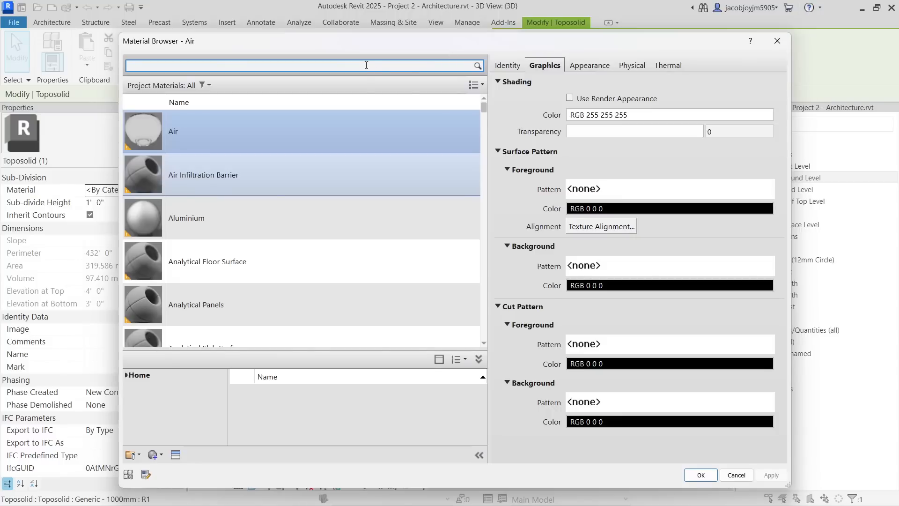
pyautogui.write('aspha')
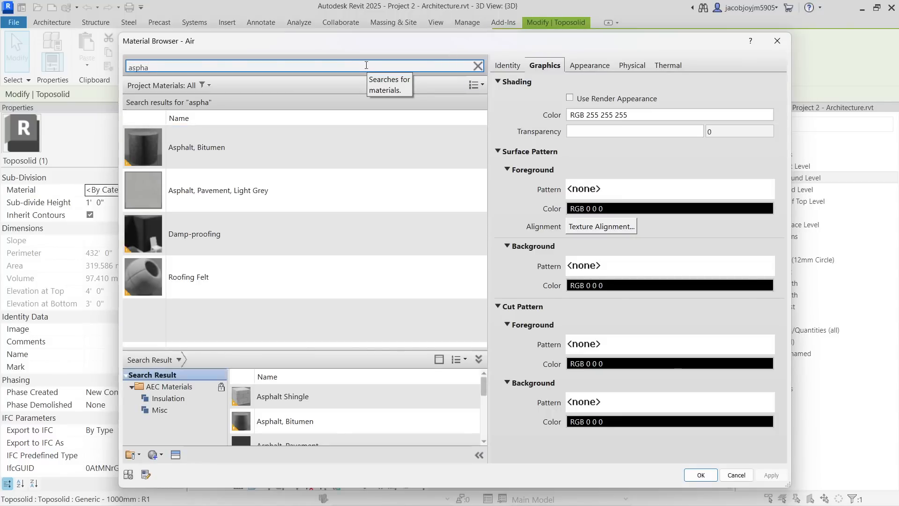
pyautogui.click(218, 156)
# Step: Set the Asphalt, Bitumen shading color to grey RGB 128 128 128 with Use Render Appearance off, and accept the material settings
pyautogui.click(633, 98)
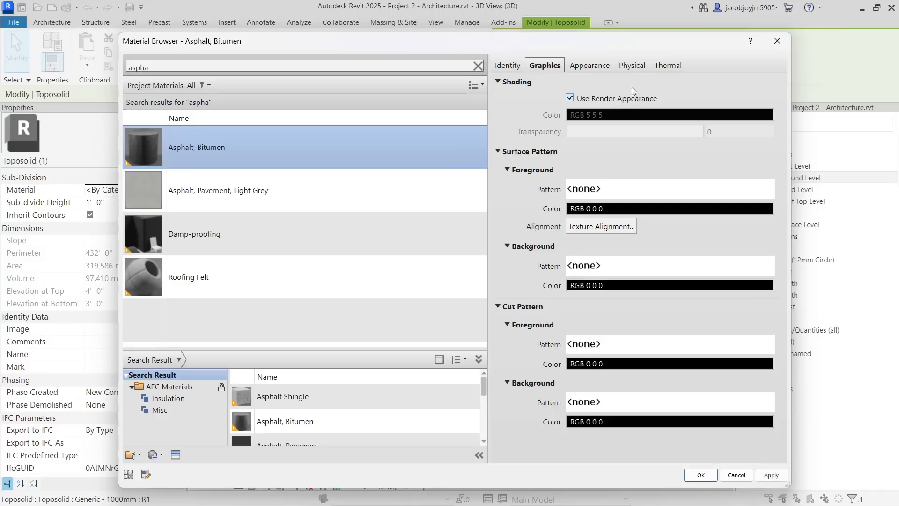
pyautogui.click(607, 99)
pyautogui.click(604, 116)
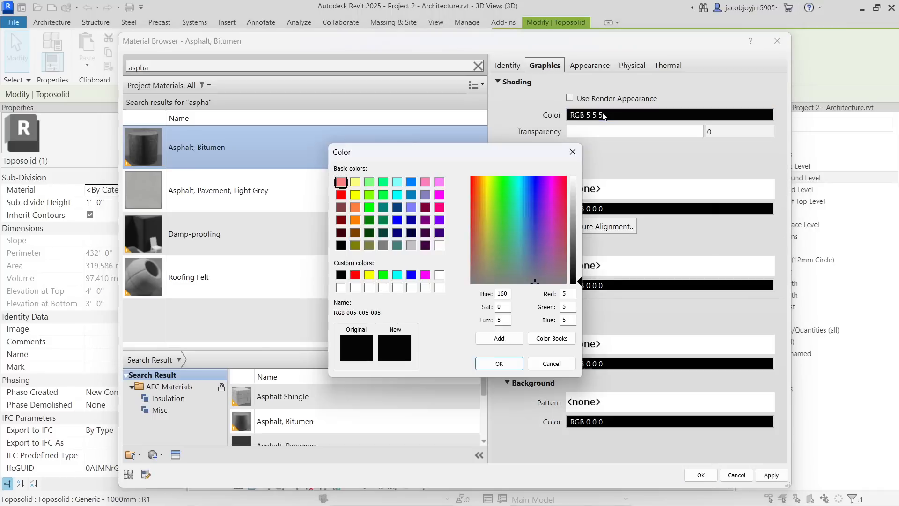
pyautogui.click(385, 246)
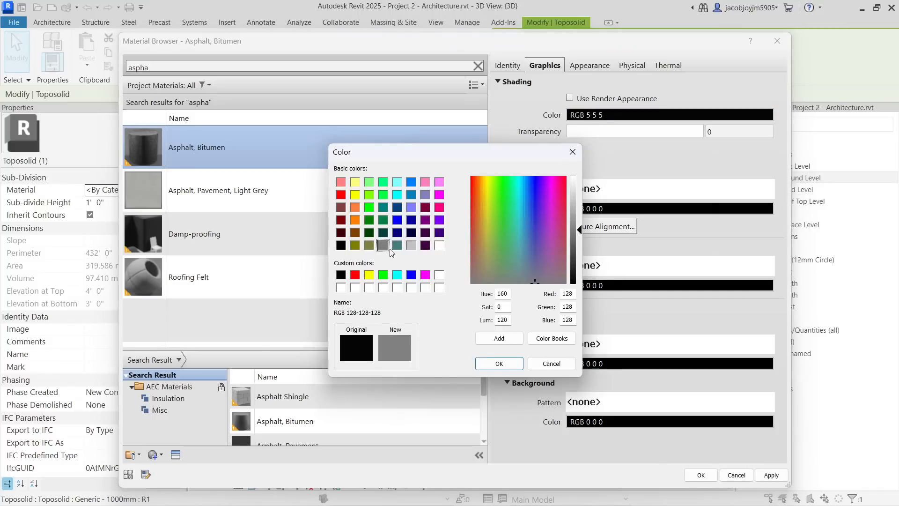
pyautogui.click(500, 364)
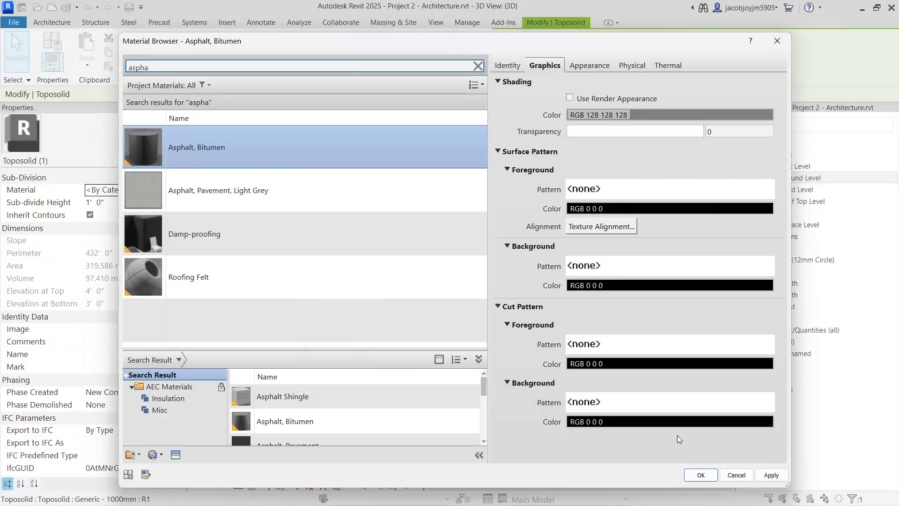
pyautogui.click(700, 475)
pyautogui.click(706, 478)
# Step: Assign the Asphalt, Bitumen material to the road sub-division
pyautogui.keyDown('shift'); pyautogui.moveTo(561, 289); pyautogui.dragTo(528, 302, button='middle'); pyautogui.keyUp('shift')
pyautogui.click(528, 306)
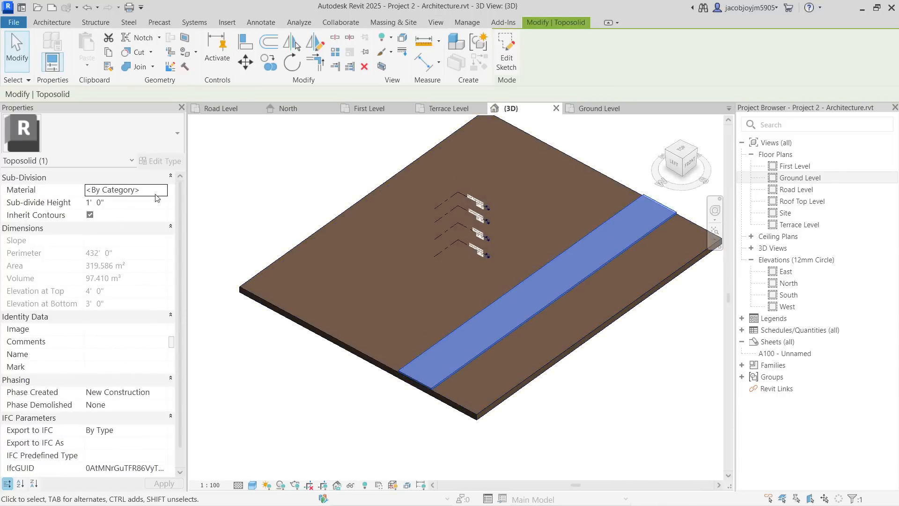
pyautogui.click(164, 193)
pyautogui.click(162, 190)
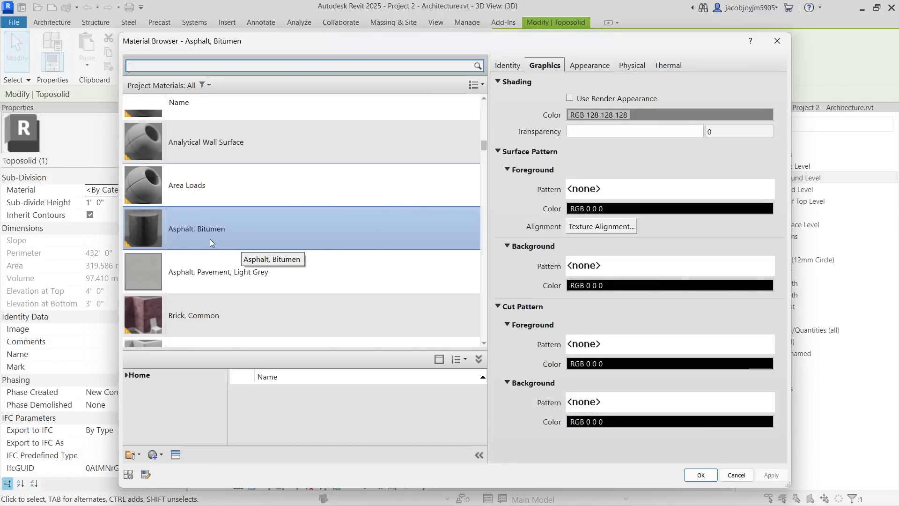
pyautogui.click(285, 232)
pyautogui.click(701, 475)
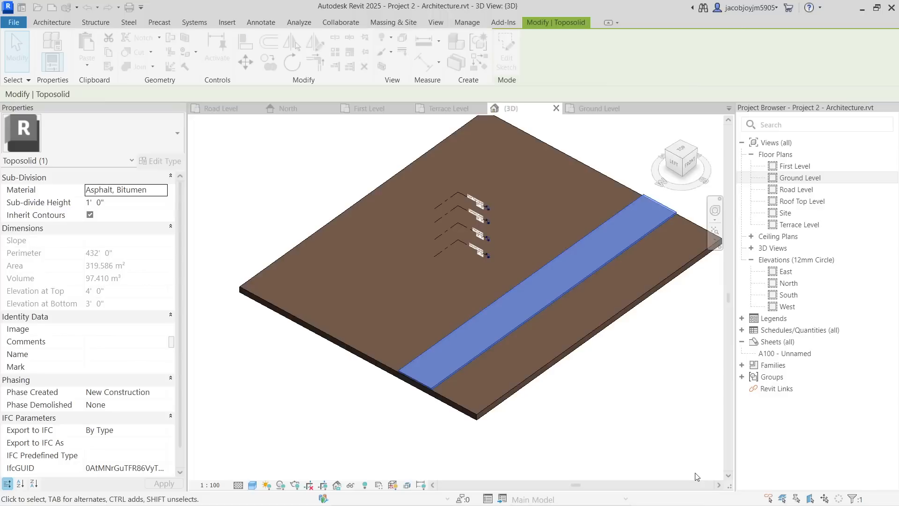
pyautogui.click(634, 398)
pyautogui.scroll(5, 529, 358)
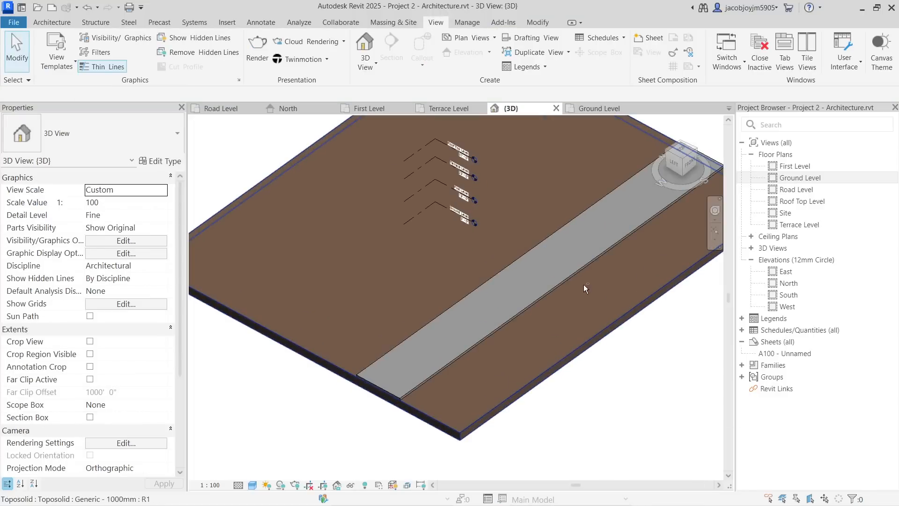
pyautogui.scroll(-2, 539, 284)
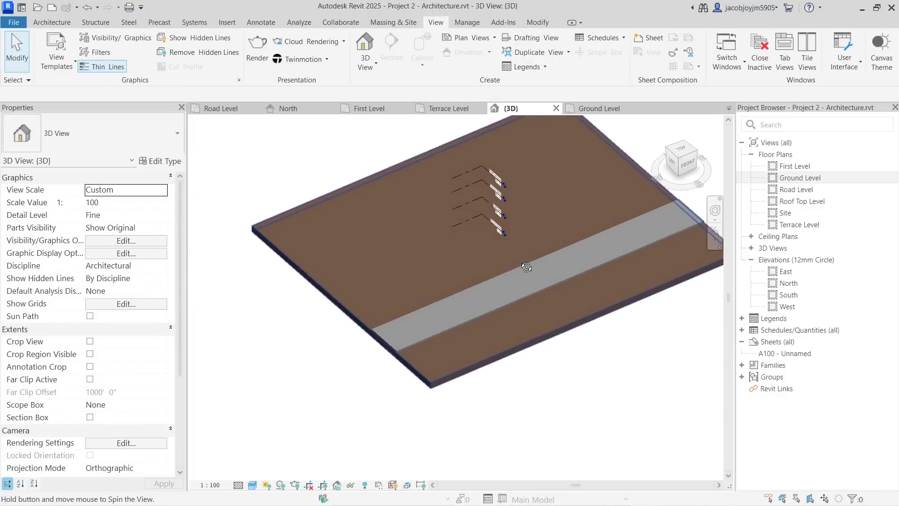
# Step: Set the Earth layer thickness in the Generic - 1000mm toposolid type's structure to 10' and accept the type changes
pyautogui.click(536, 209)
pyautogui.keyDown('shift'); pyautogui.moveTo(541, 205); pyautogui.dragTo(534, 262, button='middle'); pyautogui.keyUp('shift')
pyautogui.click(174, 161)
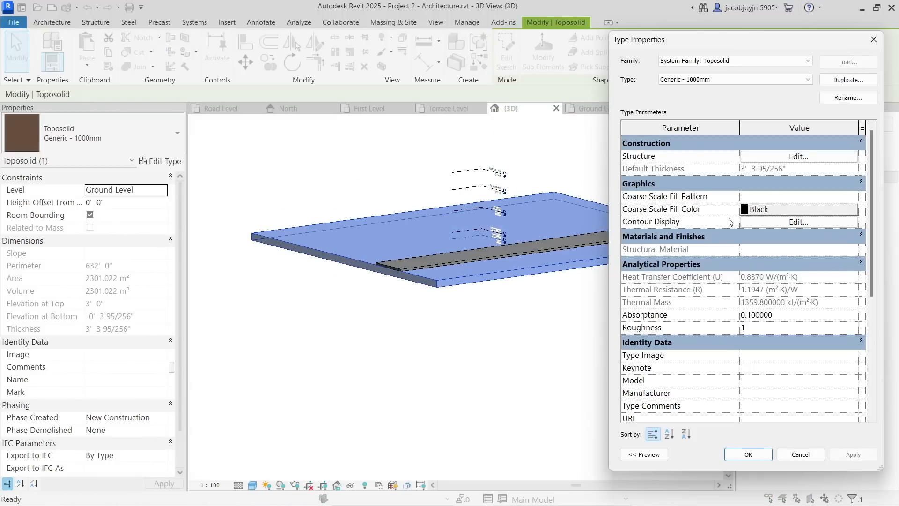
pyautogui.click(821, 158)
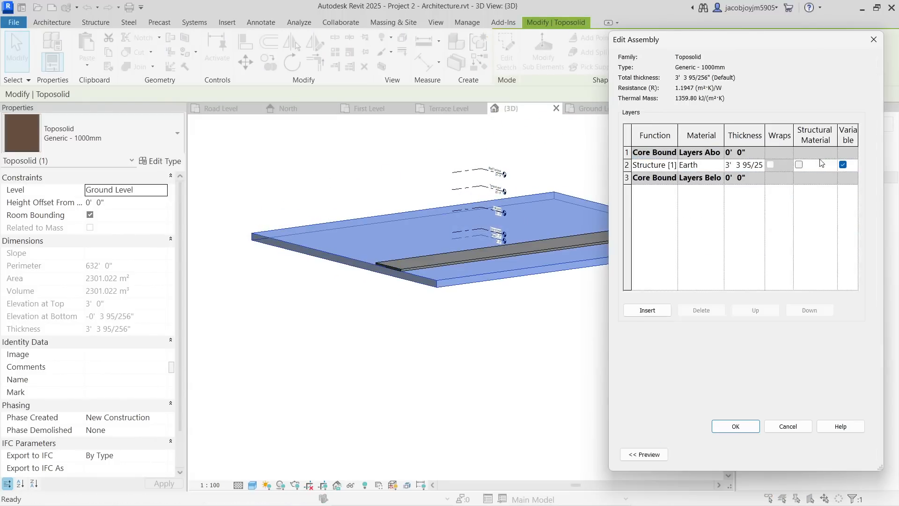
pyautogui.click(740, 166)
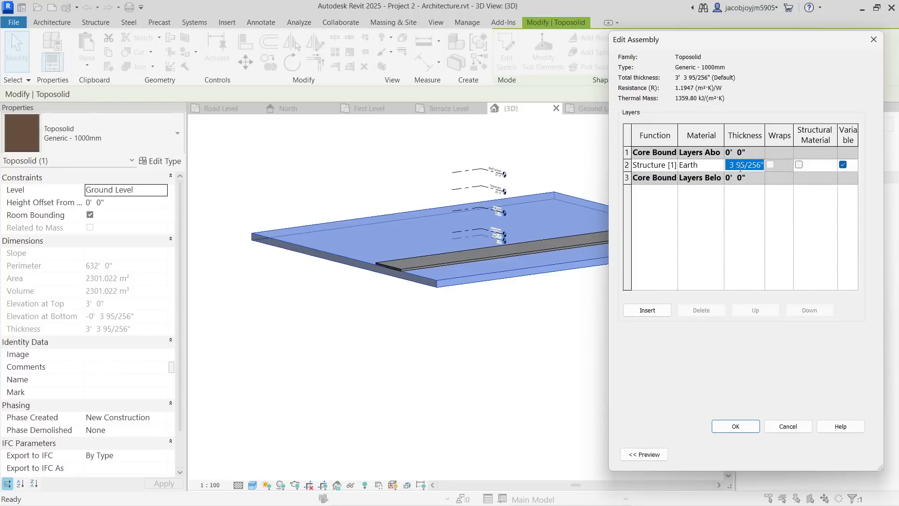
pyautogui.write('10')
pyautogui.click(763, 268)
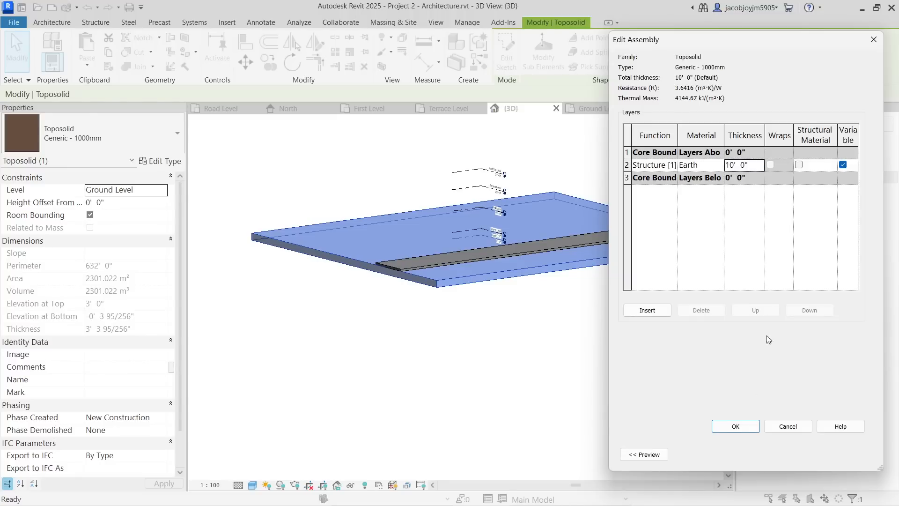
pyautogui.click(737, 426)
pyautogui.click(761, 455)
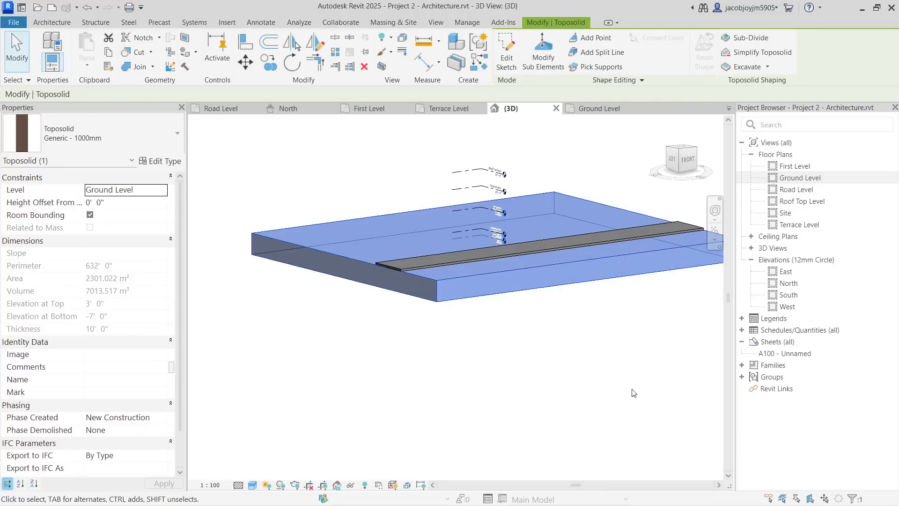
pyautogui.click(632, 392)
# Step: Check the thickened toposolid in 3D, return to the Ground Level floor plan and select the toposolid there
pyautogui.keyDown('shift'); pyautogui.moveTo(531, 217); pyautogui.dragTo(493, 331, button='middle'); pyautogui.keyUp('shift')
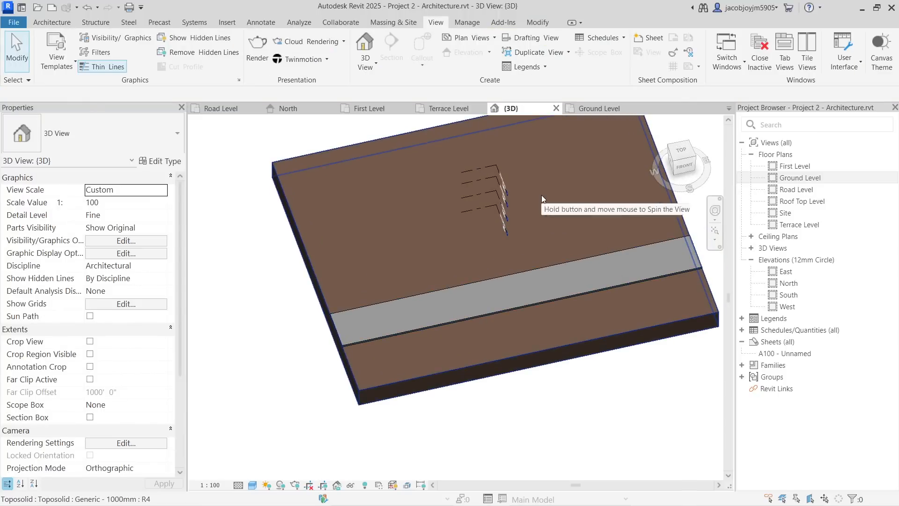
pyautogui.click(495, 243)
pyautogui.keyDown('shift'); pyautogui.moveTo(495, 243); pyautogui.dragTo(562, 234, button='middle'); pyautogui.keyUp('shift')
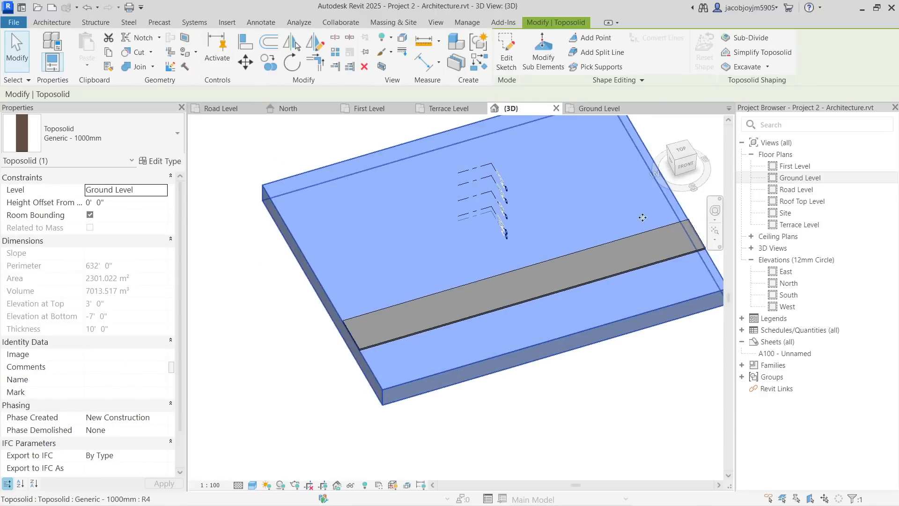
pyautogui.doubleClick(801, 179)
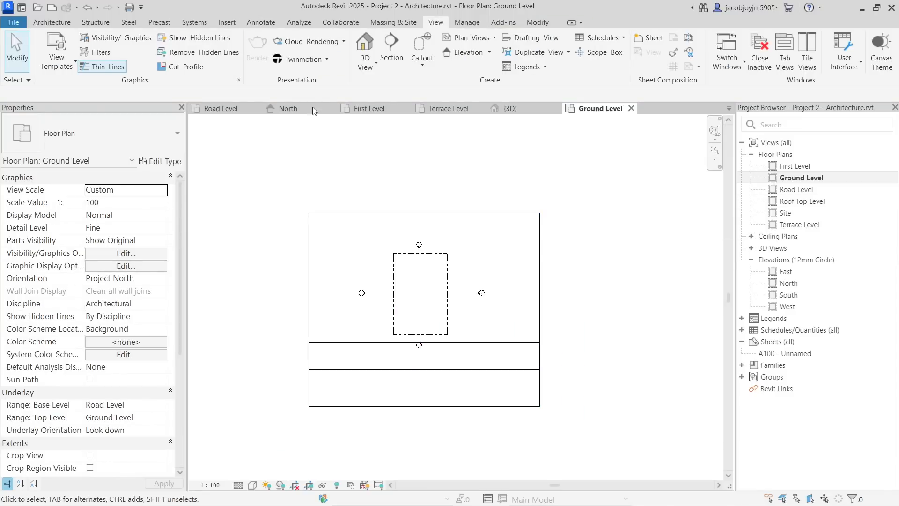
pyautogui.click(526, 236)
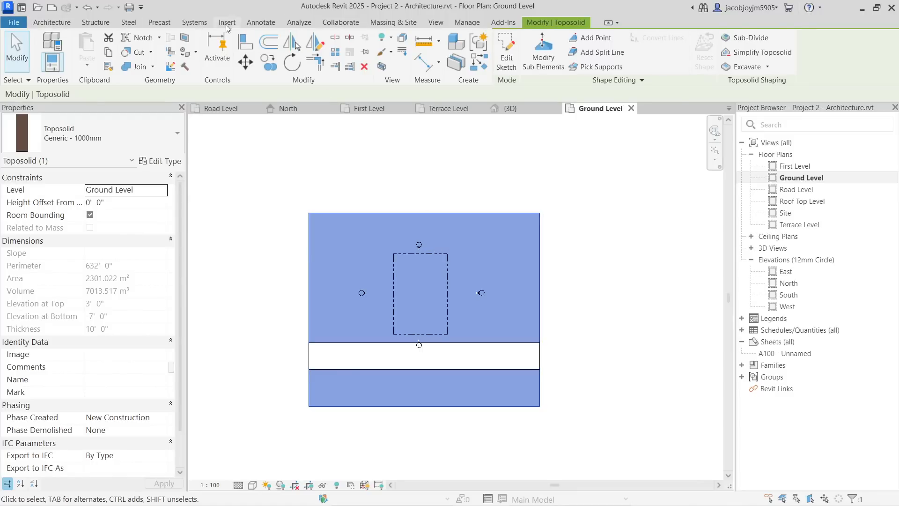
# Step: Create an in-place model component in the Generic Models category and name it Excavation
pyautogui.click(49, 23)
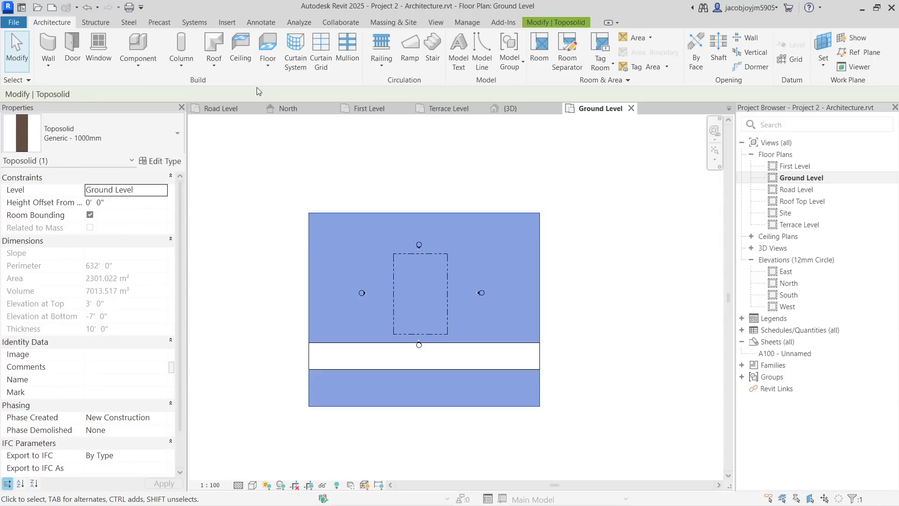
pyautogui.click(138, 64)
pyautogui.click(183, 113)
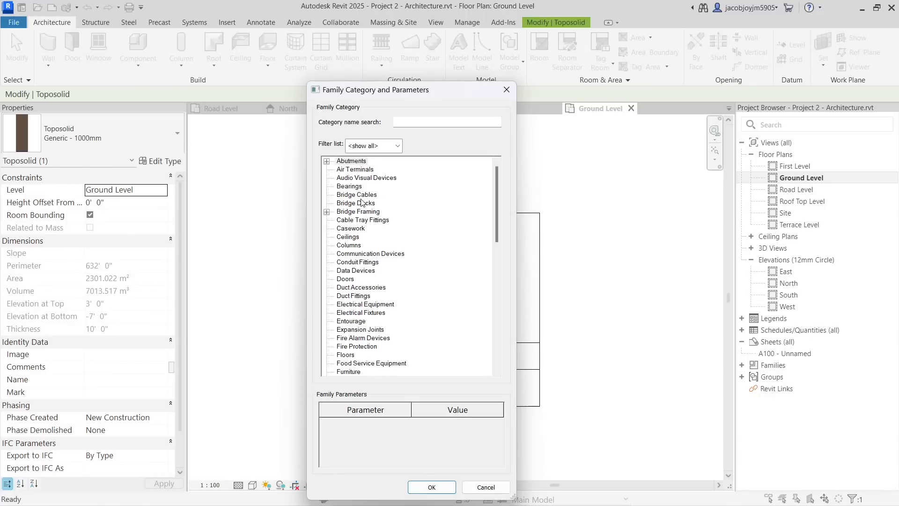
pyautogui.click(354, 245)
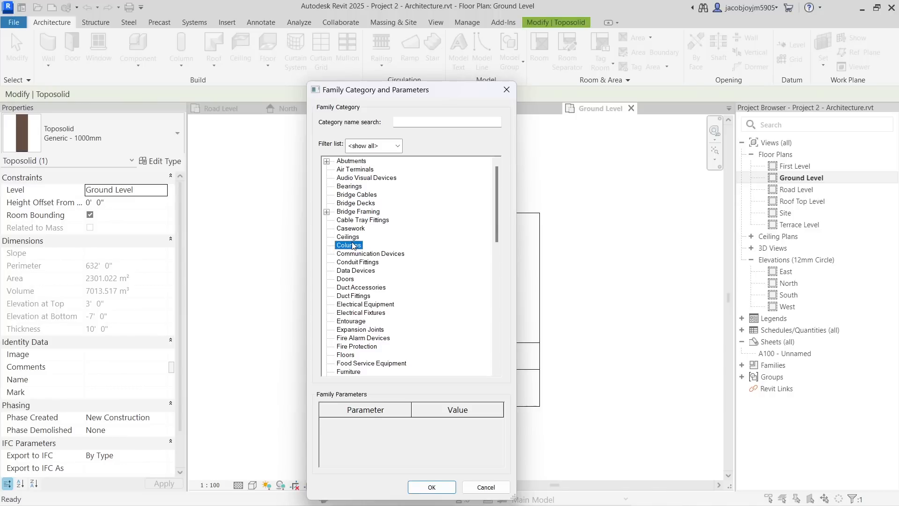
pyautogui.press('r')
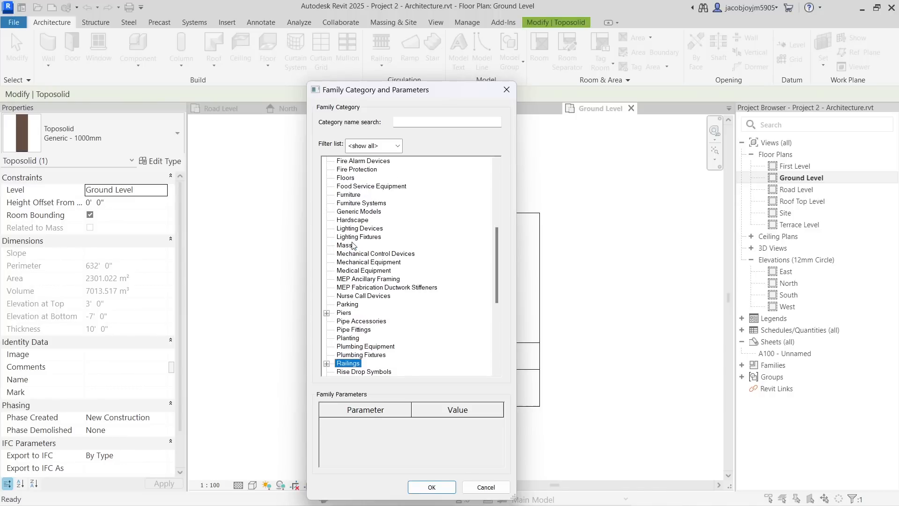
pyautogui.press('e')
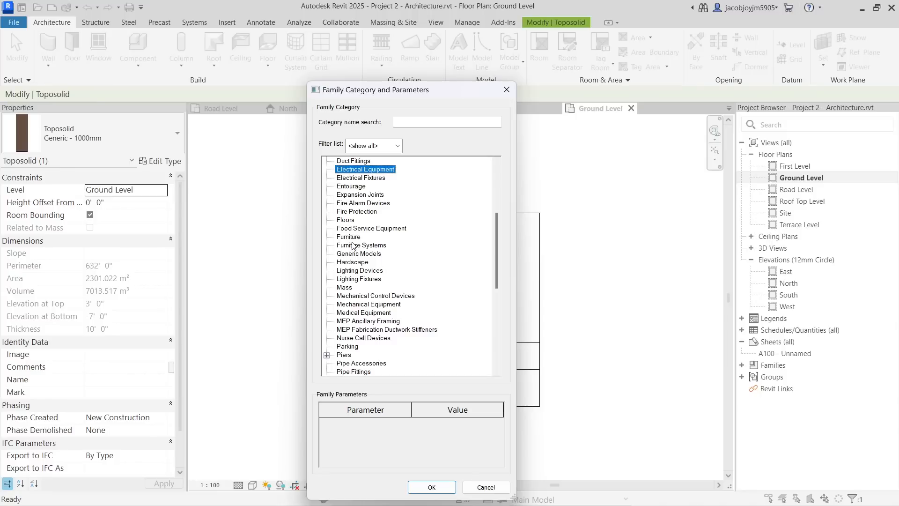
pyautogui.press('e')
pyautogui.press('e')
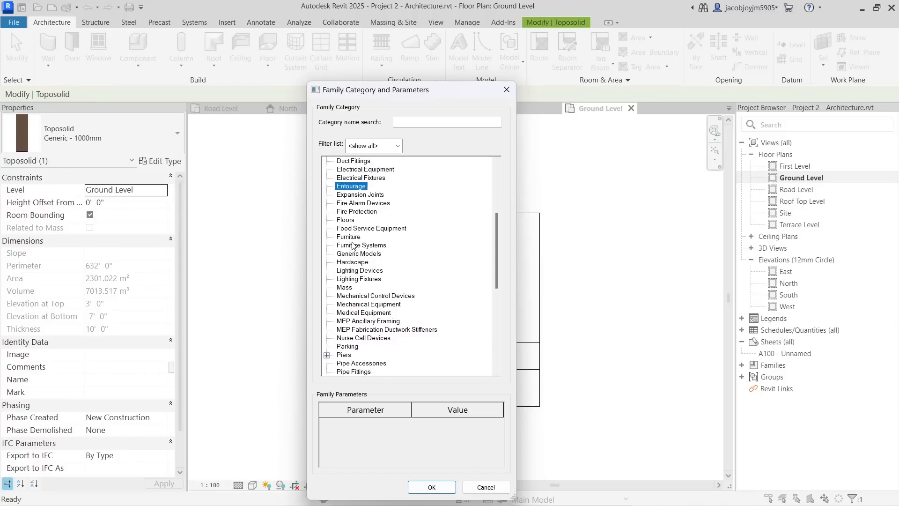
pyautogui.press('g')
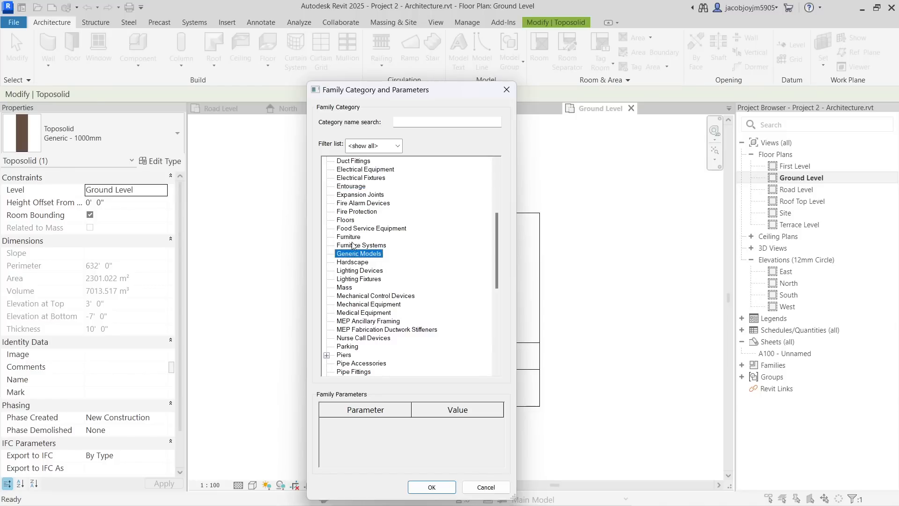
pyautogui.click(434, 488)
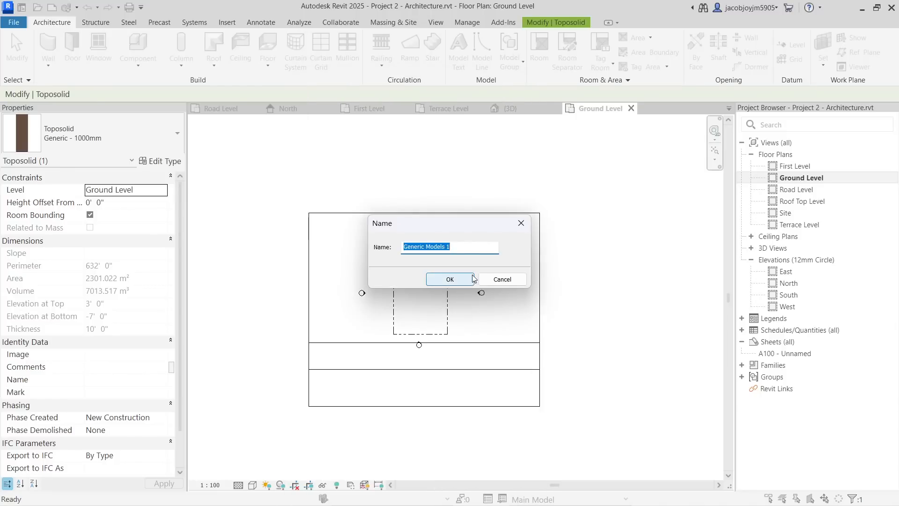
pyautogui.write('Excavation')
pyautogui.click(467, 277)
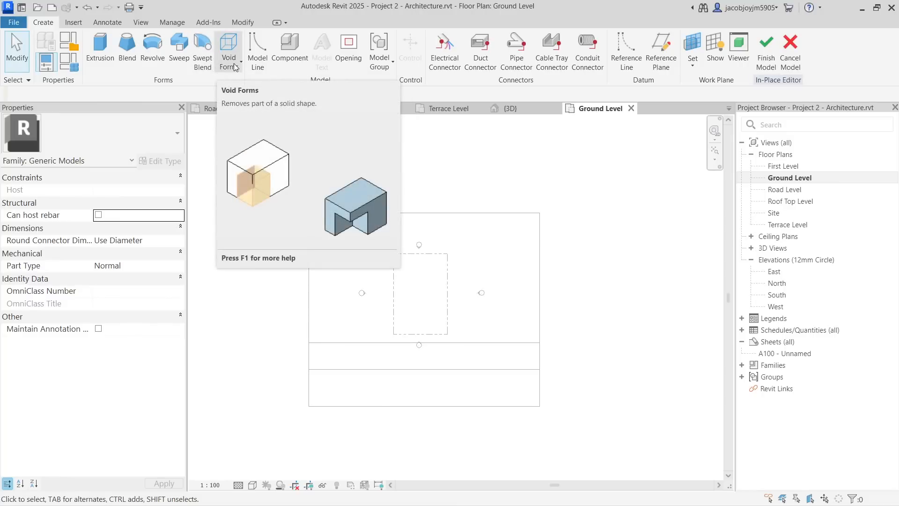
# Step: Create a void extrusion from a rectangle traced over the dashed plot boundary from corner to corner
pyautogui.click(216, 68)
pyautogui.click(243, 87)
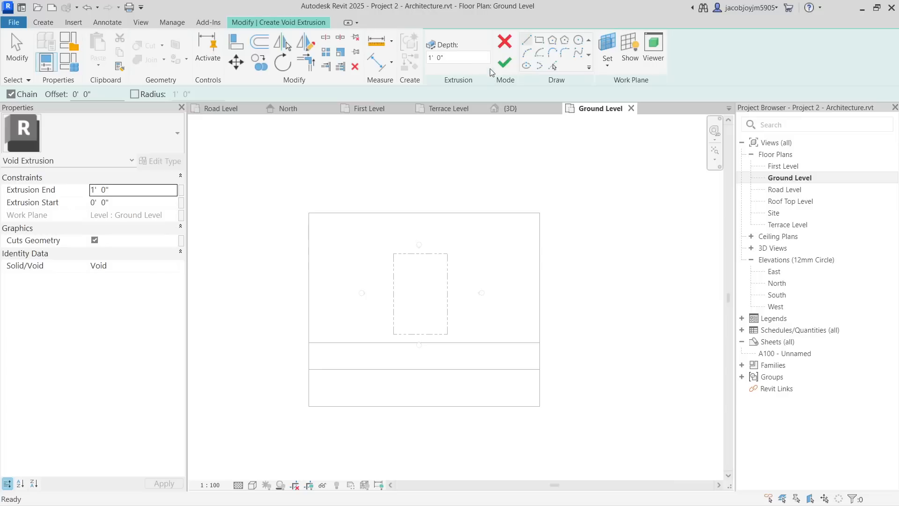
pyautogui.click(540, 40)
pyautogui.click(393, 253)
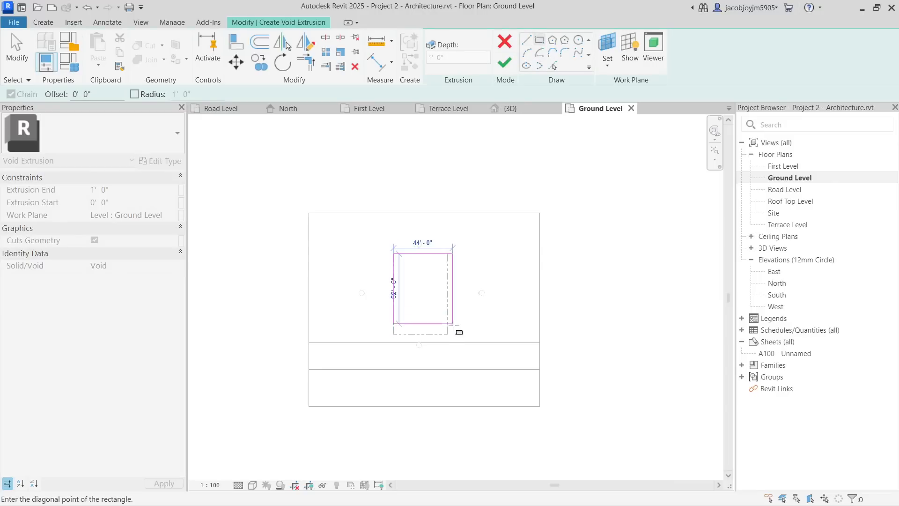
pyautogui.click(448, 334)
pyautogui.click(505, 64)
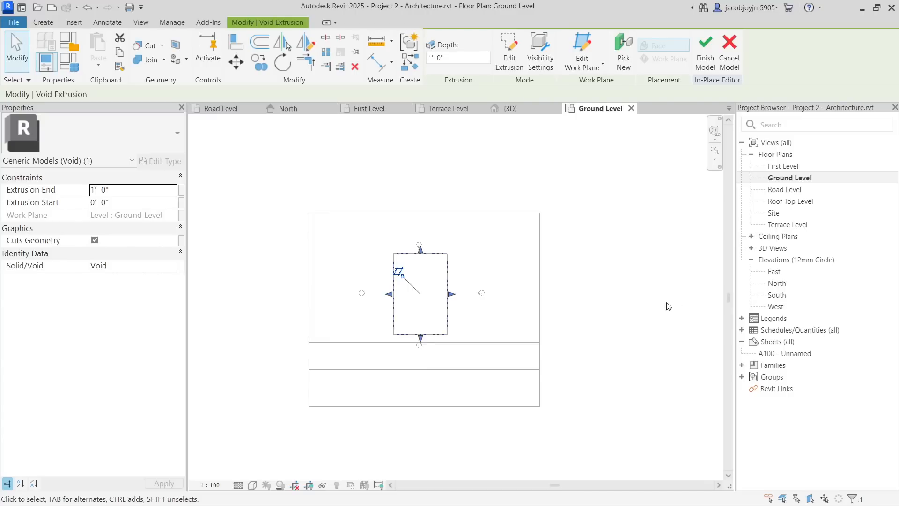
# Step: In the East elevation, set the void extrusion's start to 6'
pyautogui.doubleClick(785, 270)
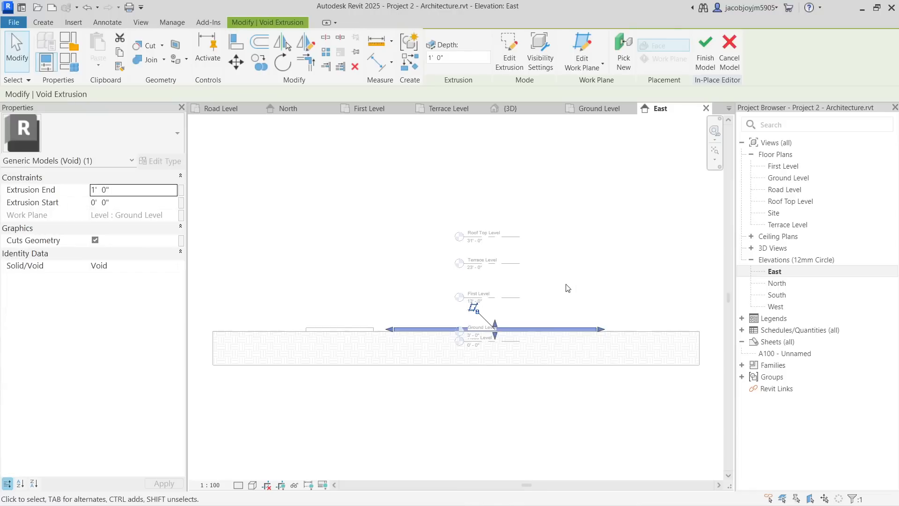
pyautogui.scroll(3, 503, 336)
pyautogui.moveTo(495, 329); pyautogui.dragTo(494, 355)
pyautogui.click(128, 190)
pyautogui.click(156, 206)
pyautogui.click(157, 203)
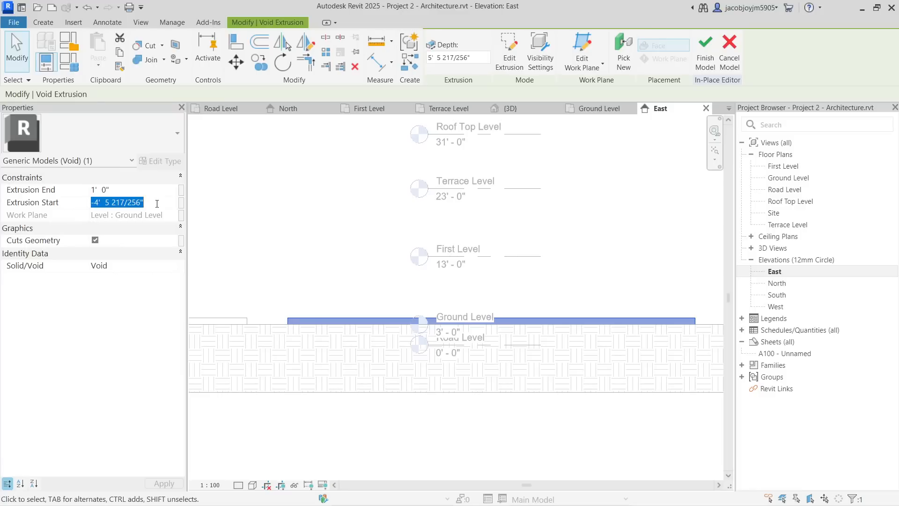
pyautogui.write('6')
pyautogui.press('Tab')
pyautogui.click(157, 194)
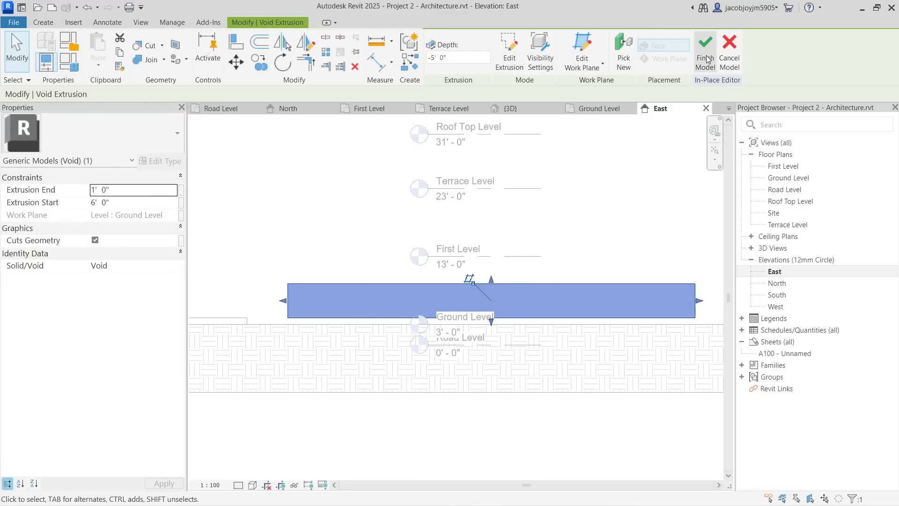
pyautogui.click(706, 58)
pyautogui.click(557, 299)
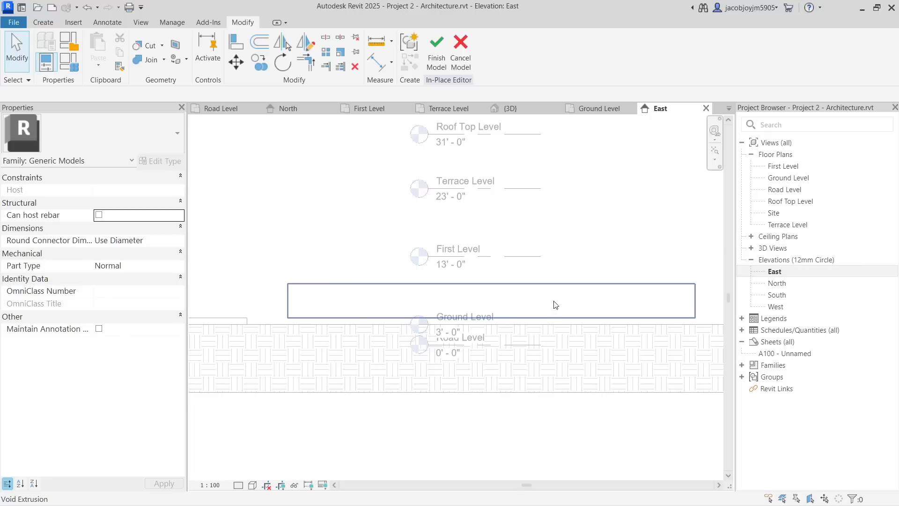
# Step: Set the void extrusion's start to -6' in the East elevation and deselect it
pyautogui.click(553, 293)
pyautogui.click(122, 202)
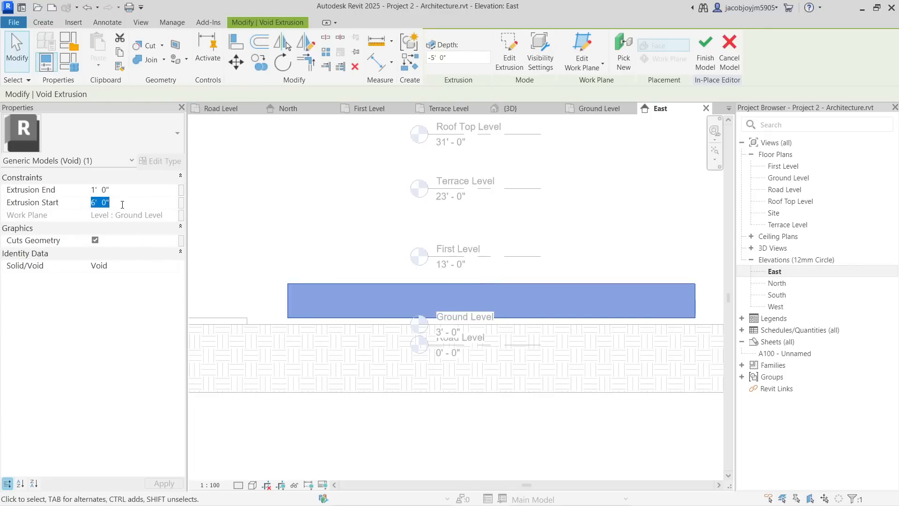
pyautogui.write('-6\' 0"')
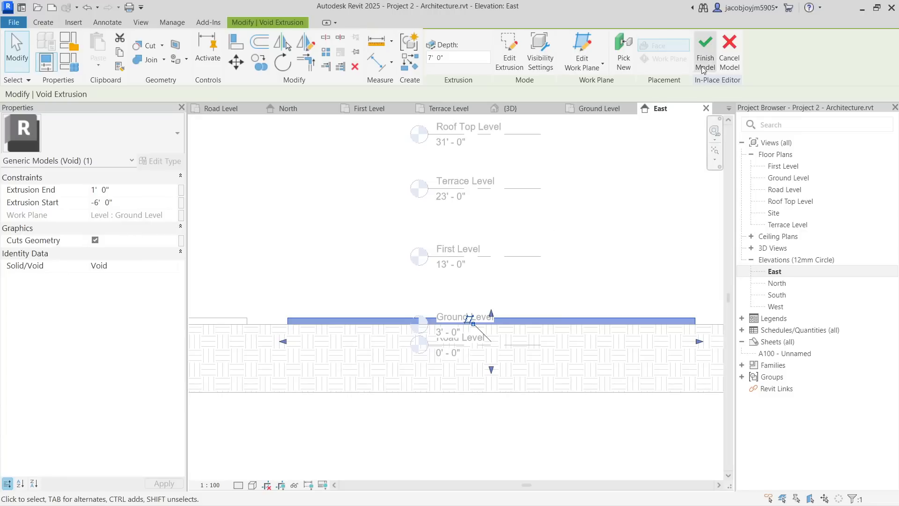
pyautogui.click(706, 50)
pyautogui.click(542, 297)
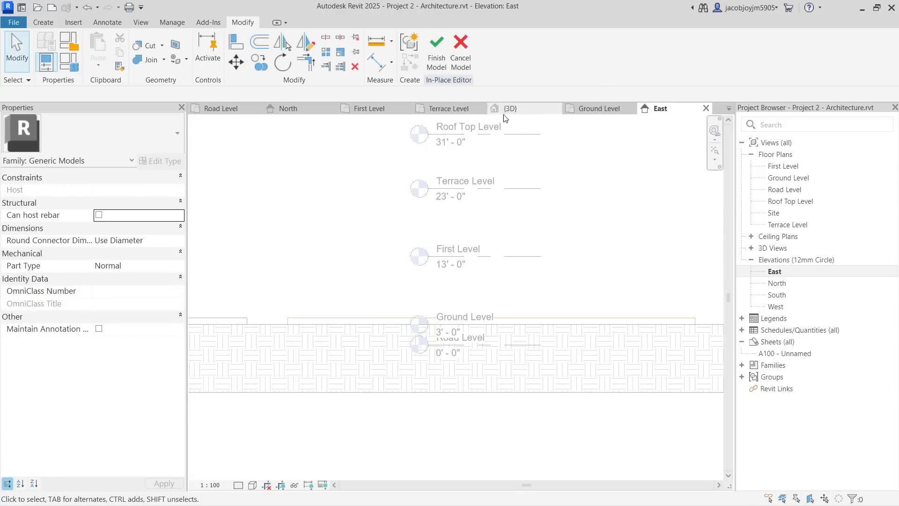
# Step: In the 3D view, cut the toposolid with the void extrusion
pyautogui.click(515, 108)
pyautogui.keyDown('shift'); pyautogui.moveTo(458, 259); pyautogui.dragTo(451, 123, button='middle'); pyautogui.keyUp('shift')
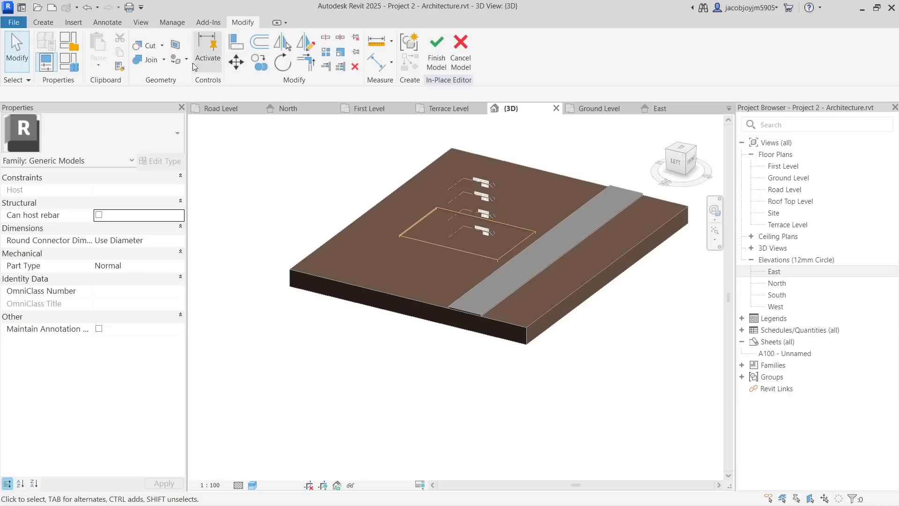
pyautogui.click(143, 46)
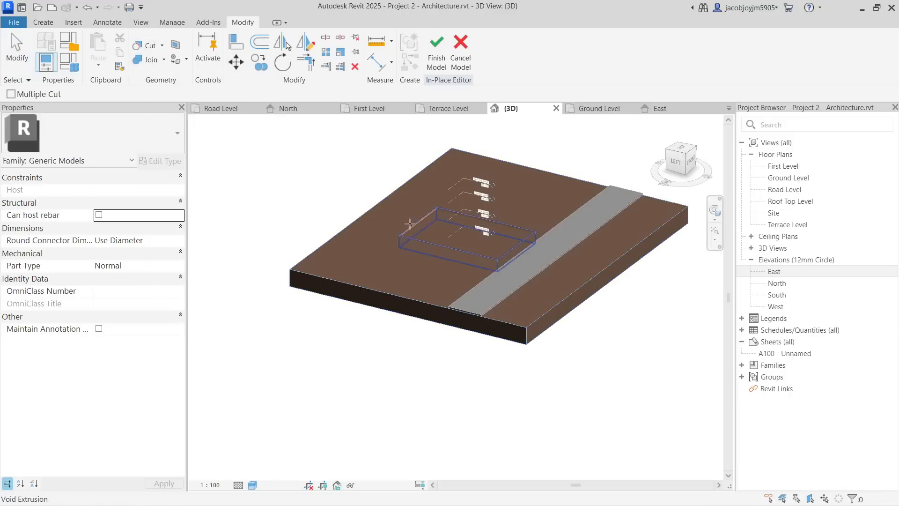
pyautogui.click(401, 214)
pyautogui.scroll(2, 475, 236)
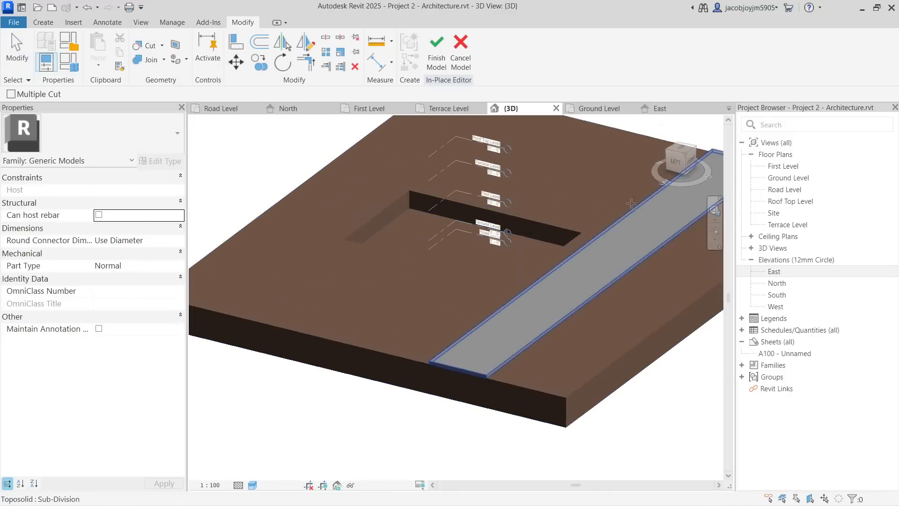
pyautogui.keyDown('shift'); pyautogui.moveTo(620, 216); pyautogui.dragTo(585, 230, button='middle'); pyautogui.keyUp('shift')
pyautogui.scroll(2, 403, 227)
# Step: Finish the Excavation in-place model and reopen the Ground Level floor plan
pyautogui.click(436, 51)
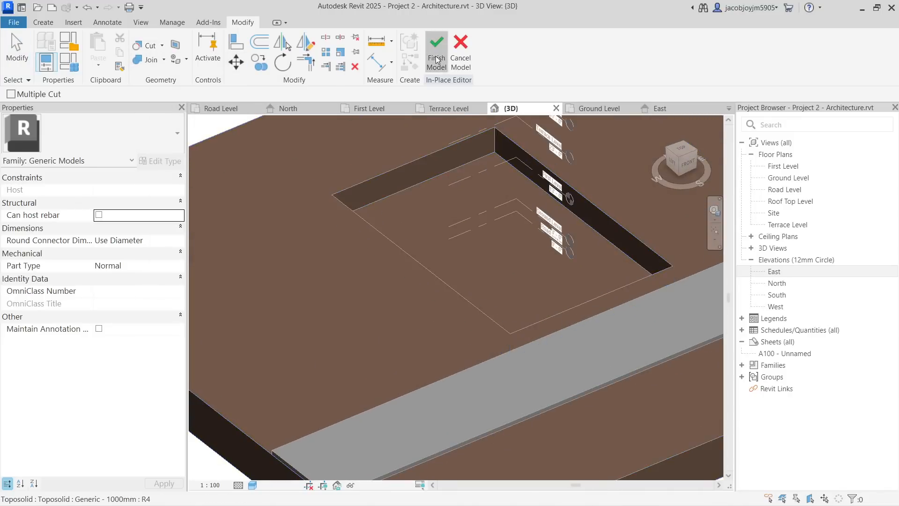
pyautogui.scroll(-4, 311, 319)
pyautogui.moveTo(578, 231)
pyautogui.keyDown('shift'); pyautogui.mouseDown(button='middle')
pyautogui.moveTo(570, 233)
pyautogui.moveTo(556, 325)
pyautogui.moveTo(571, 238)
pyautogui.mouseUp(button='middle'); pyautogui.keyUp('shift')
pyautogui.scroll(2, 343, 229)
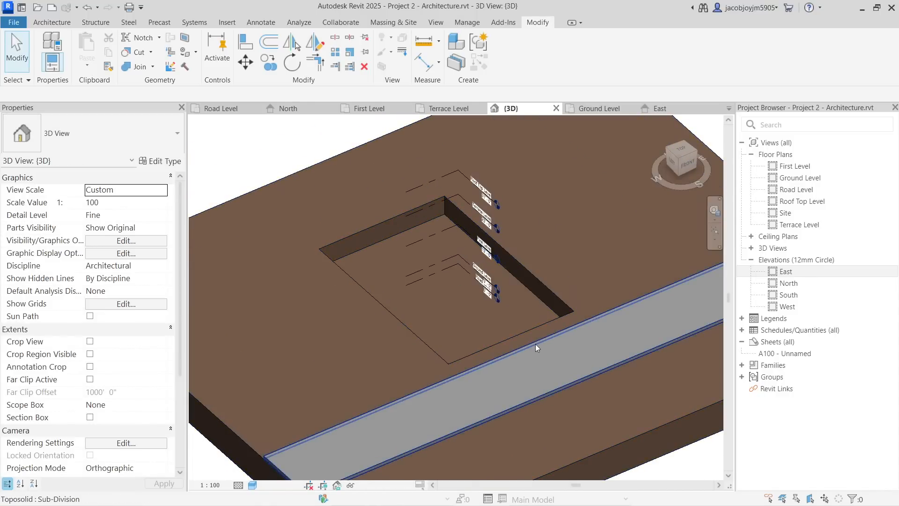
pyautogui.keyDown('shift'); pyautogui.moveTo(541, 322); pyautogui.dragTo(534, 286, button='middle'); pyautogui.keyUp('shift')
pyautogui.doubleClick(812, 177)
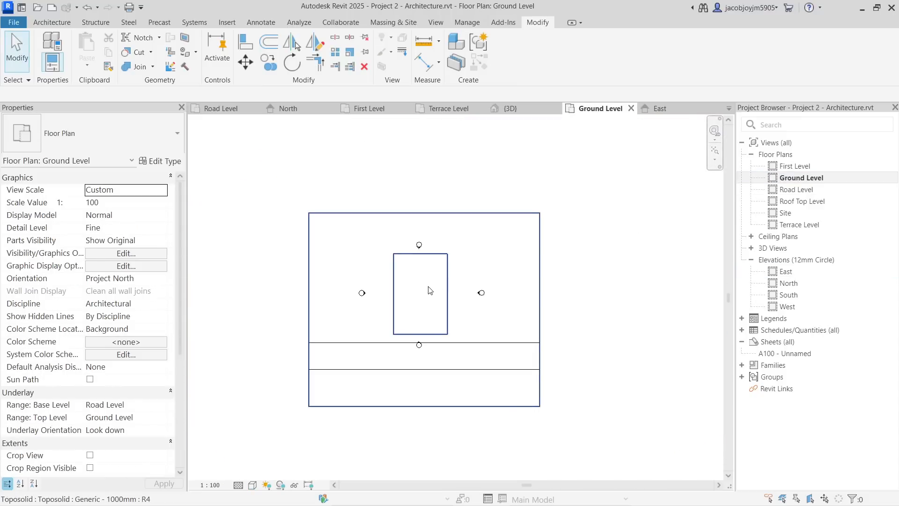
pyautogui.click(448, 287)
pyautogui.press('Escape')
pyautogui.click(502, 249)
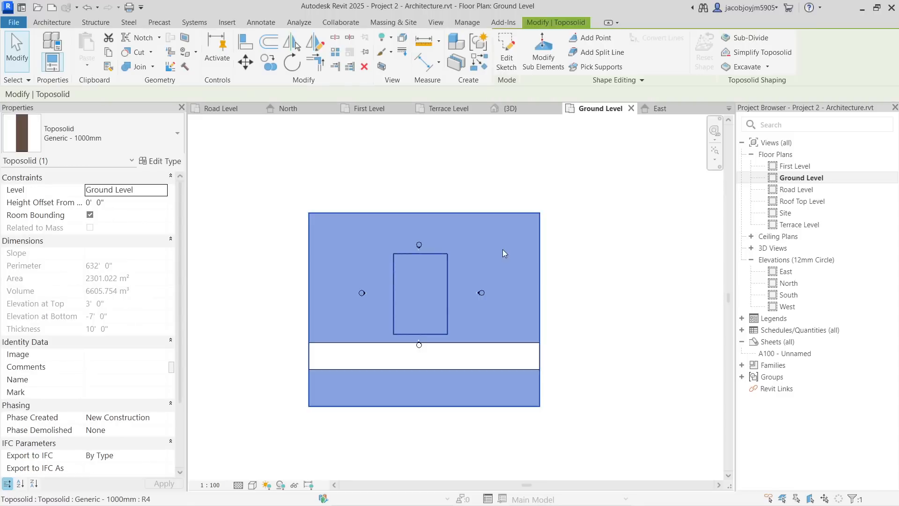
pyautogui.press('Escape')
pyautogui.scroll(3, 422, 297)
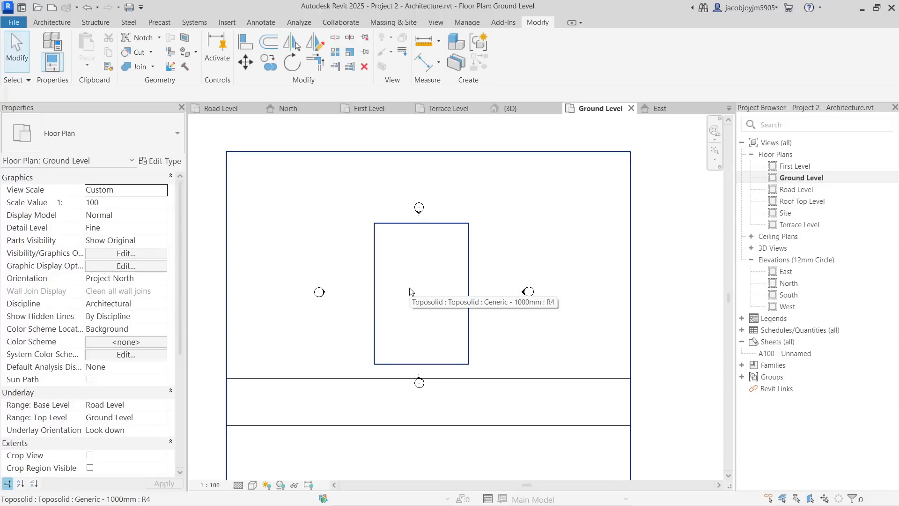
pyautogui.scroll(-2, 409, 291)
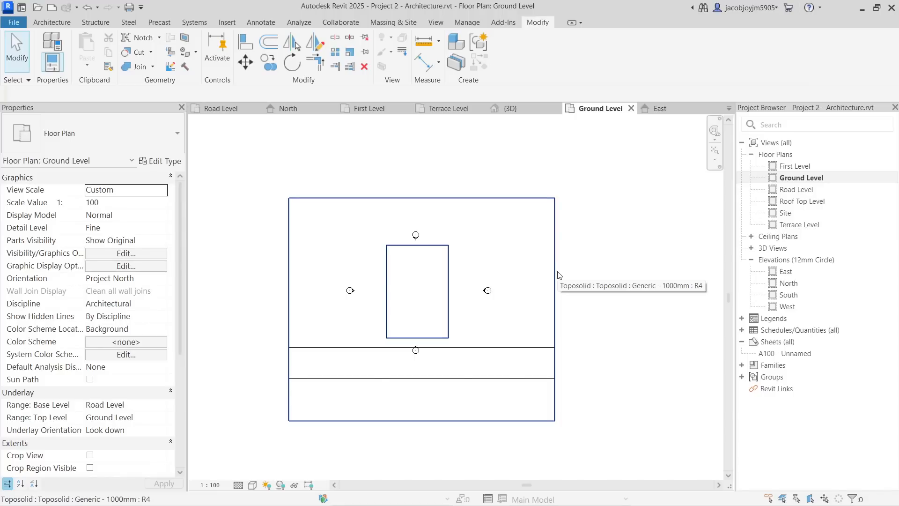
# Step: Start a wall of type Wall-Ext_215Bwk with the location line set to Core Face: Exterior
pyautogui.press('w')
pyautogui.press('a')
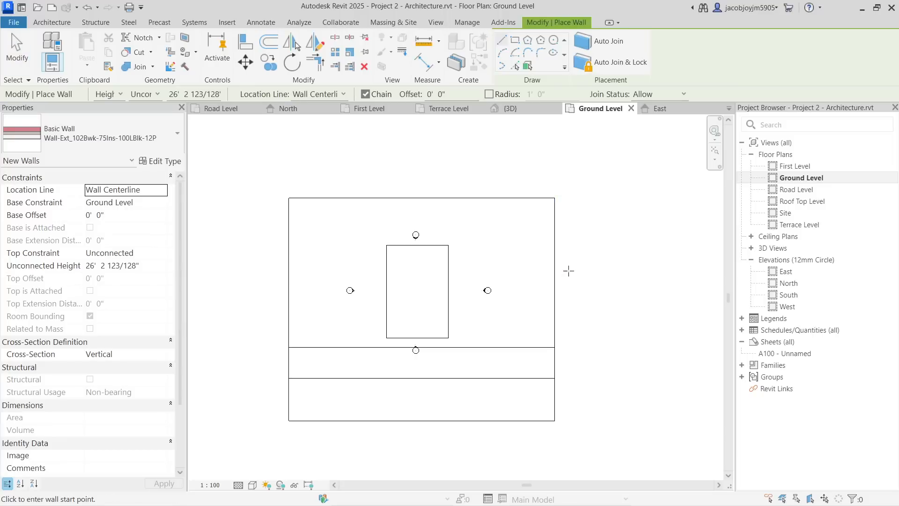
pyautogui.click(49, 22)
pyautogui.click(128, 137)
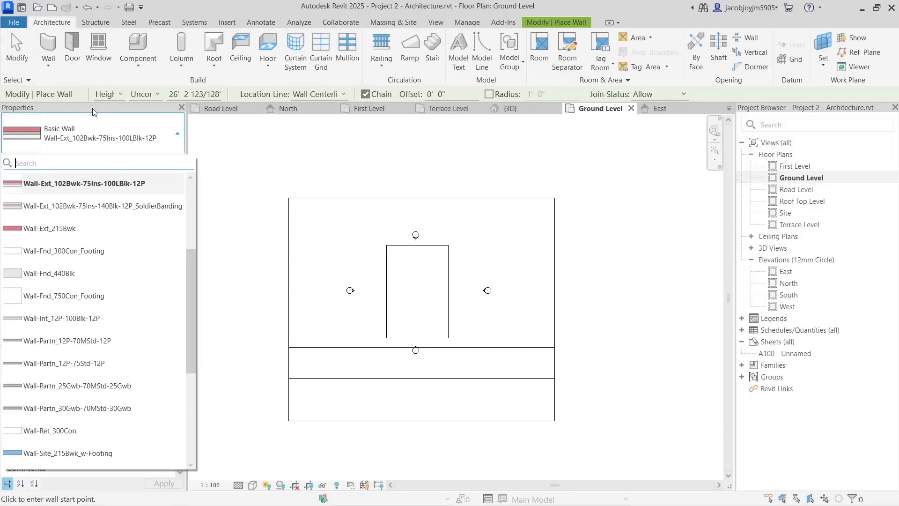
pyautogui.click(67, 230)
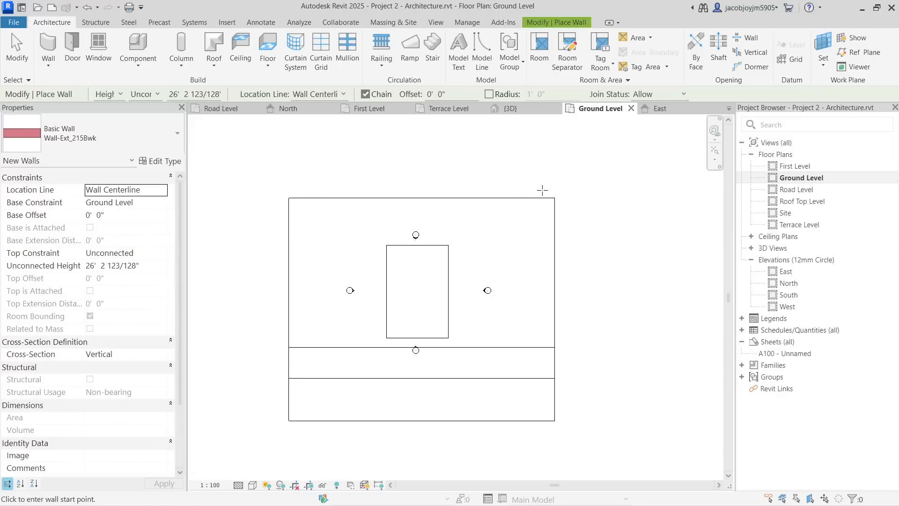
pyautogui.click(323, 93)
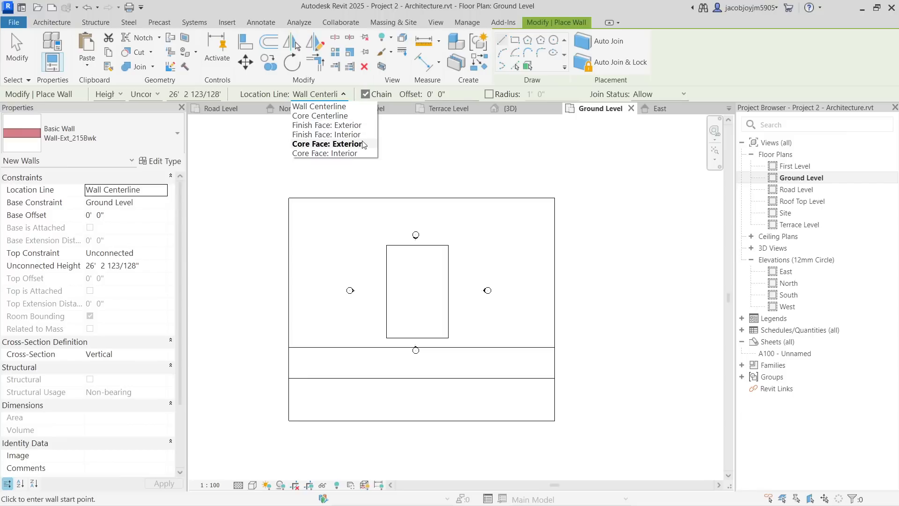
pyautogui.click(346, 144)
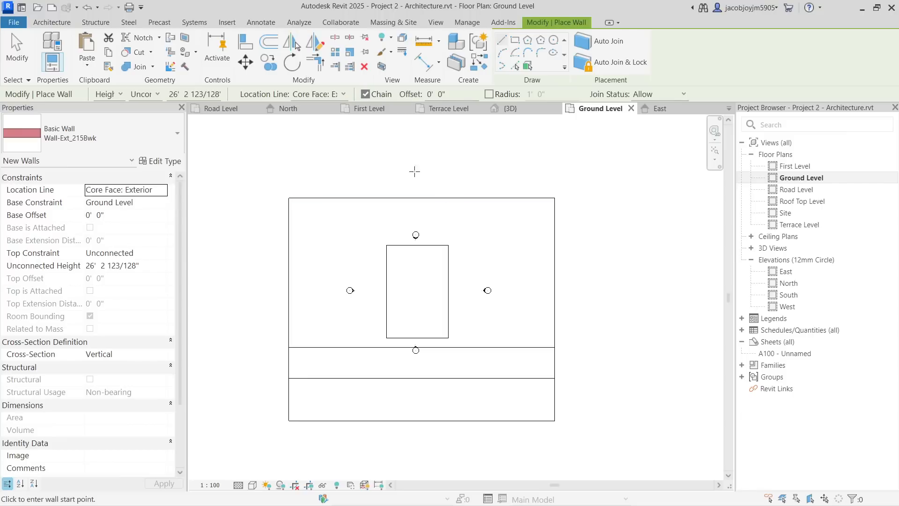
# Step: Draw the Wall-Ext_215Bwk walls as a rectangle around the plot excavation, corner to opposite corner
pyautogui.click(387, 245)
pyautogui.press('Escape')
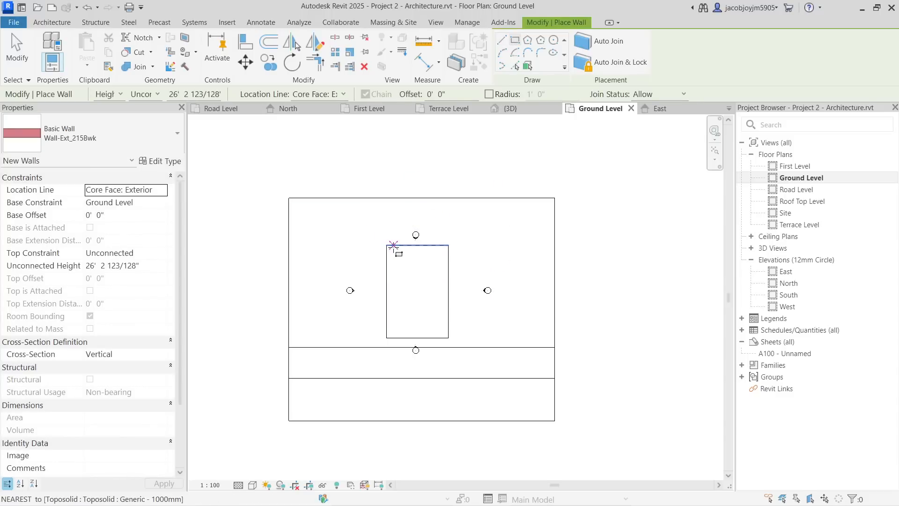
pyautogui.click(394, 245)
pyautogui.scroll(4, 445, 337)
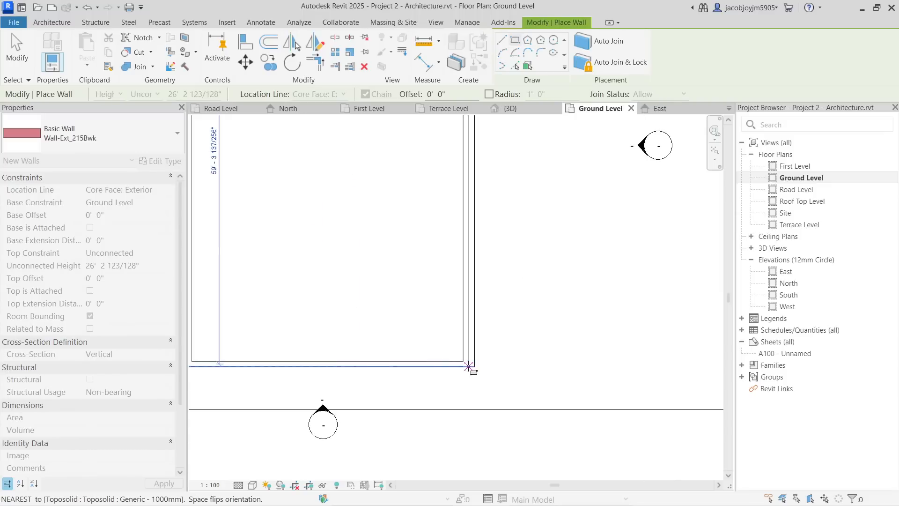
pyautogui.click(472, 368)
pyautogui.press('Escape')
pyautogui.press('Escape')
pyautogui.scroll(-3, 479, 340)
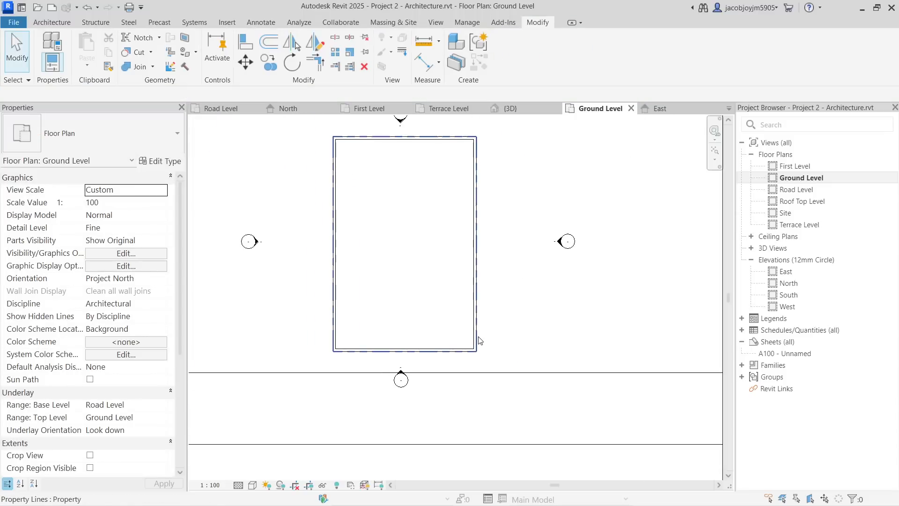
# Step: In the 3D view, select the four plot walls and set their base to Road Level with a -4' offset
pyautogui.scroll(-2, 479, 340)
pyautogui.click(526, 110)
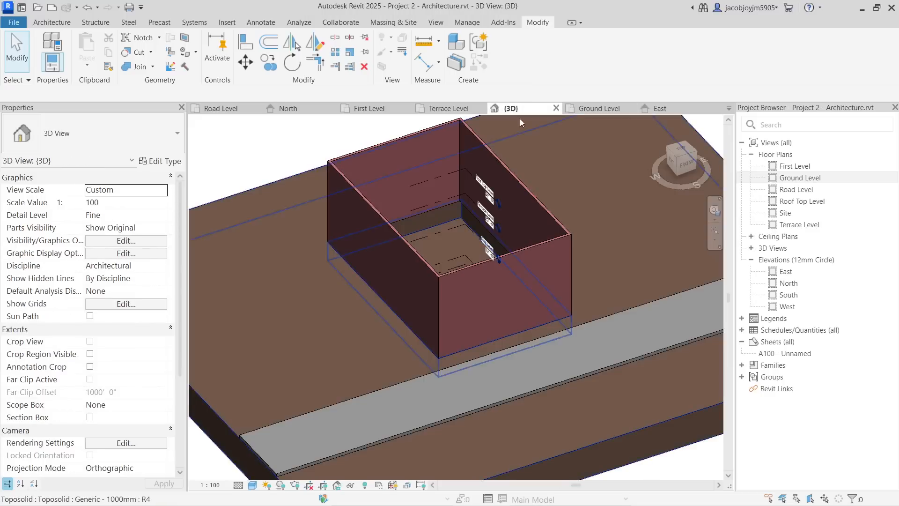
pyautogui.scroll(-2, 511, 211)
pyautogui.press('Tab')
pyautogui.click(524, 209)
pyautogui.keyDown('shift'); pyautogui.moveTo(524, 209); pyautogui.dragTo(191, 221, button='middle'); pyautogui.keyUp('shift')
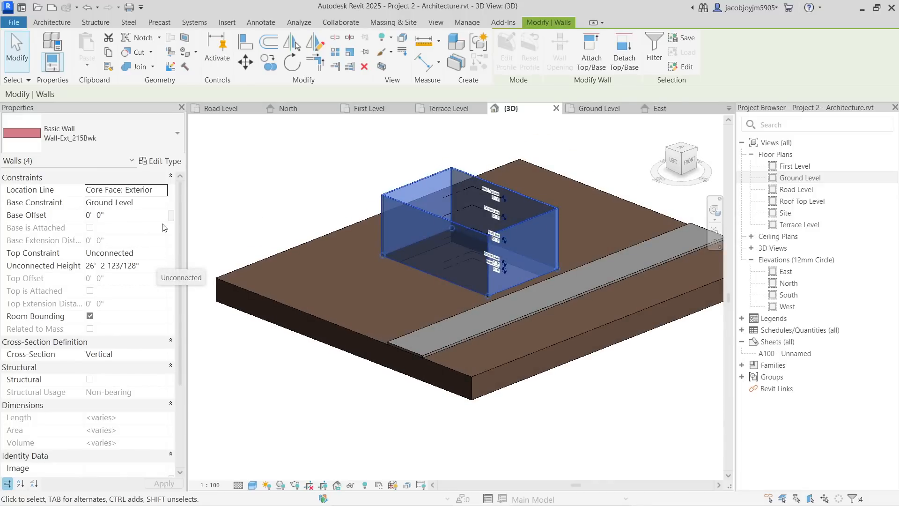
pyautogui.click(162, 204)
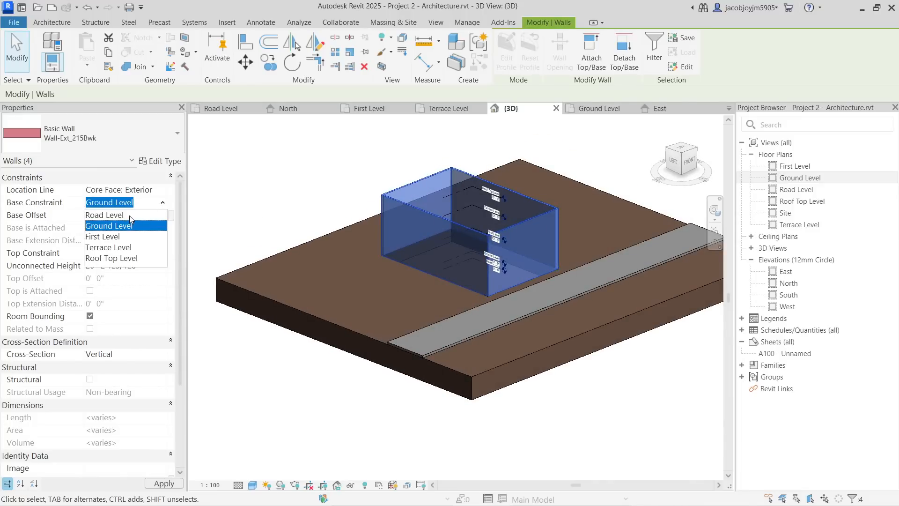
pyautogui.click(129, 215)
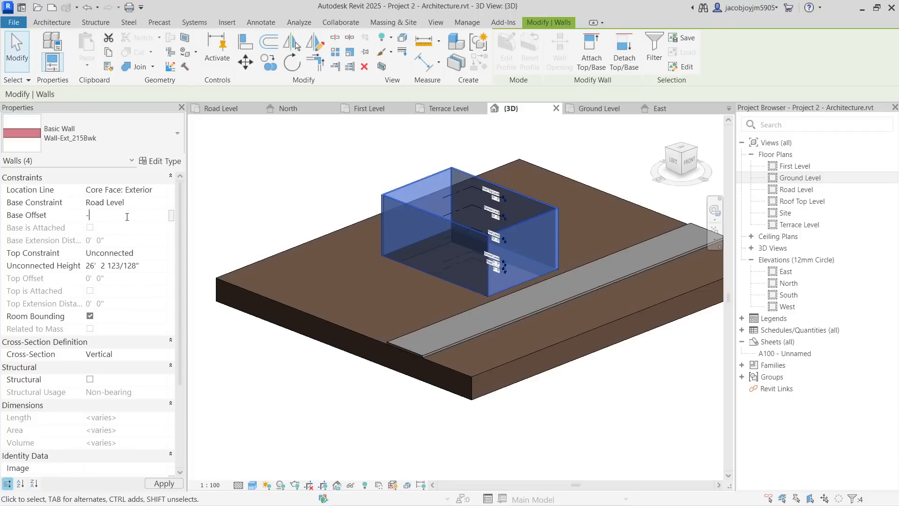
# Step: Constrain the top of the four walls up to Ground Level with a 3' top offset, and deselect them
pyautogui.click(149, 254)
pyautogui.click(163, 254)
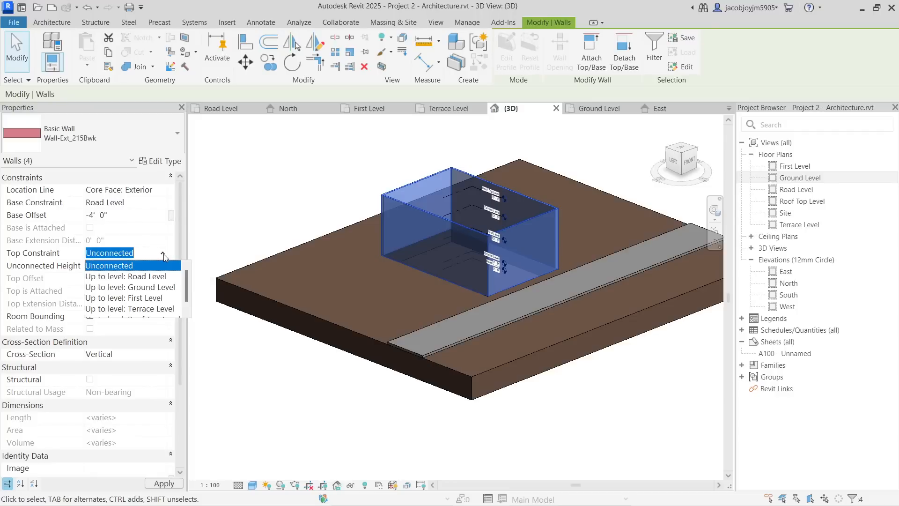
pyautogui.click(158, 287)
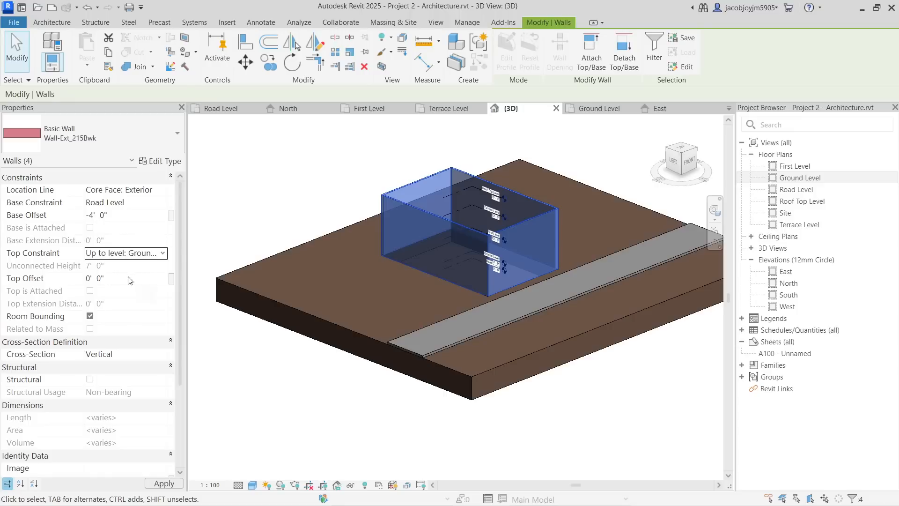
pyautogui.click(128, 277)
pyautogui.click(559, 403)
# Step: Reselect the four plot walls to check their top offset, and inspect the walls from several angles
pyautogui.press('Tab')
pyautogui.click(517, 276)
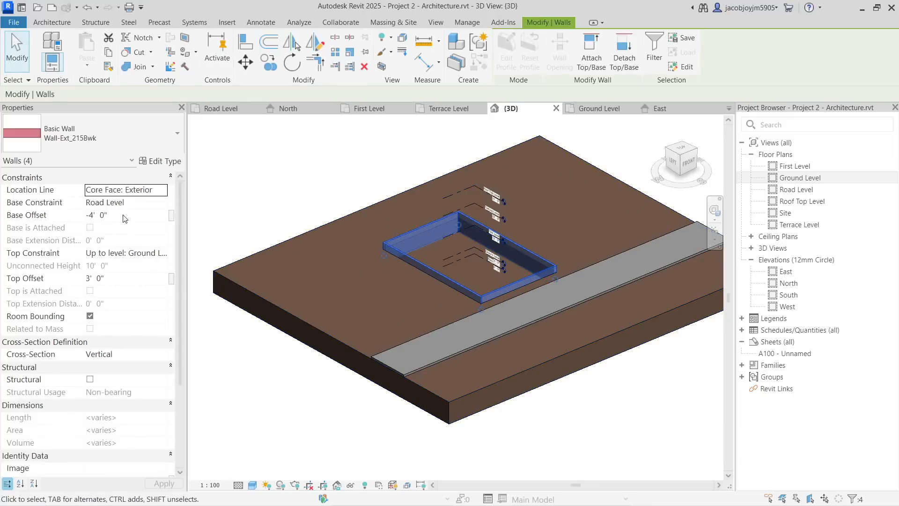
pyautogui.click(123, 279)
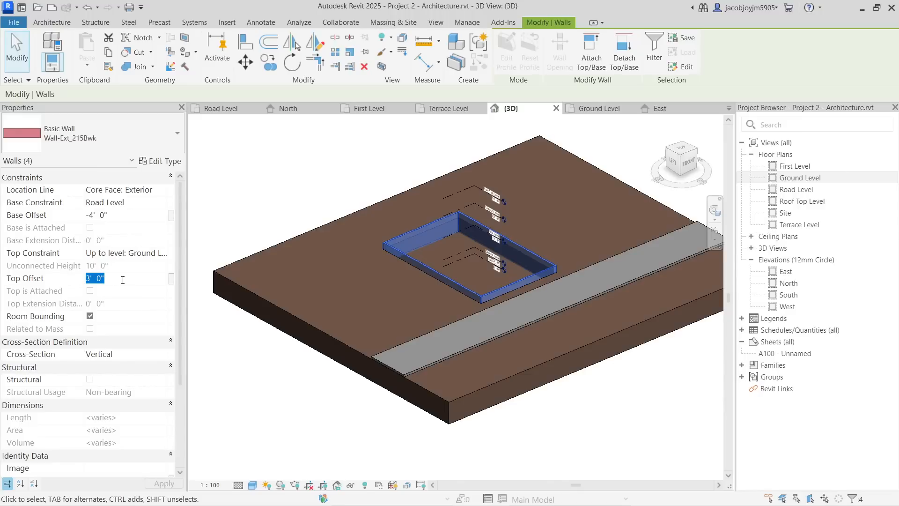
pyautogui.click(428, 439)
pyautogui.keyDown('shift'); pyautogui.moveTo(561, 368); pyautogui.dragTo(570, 312, button='middle'); pyautogui.keyUp('shift')
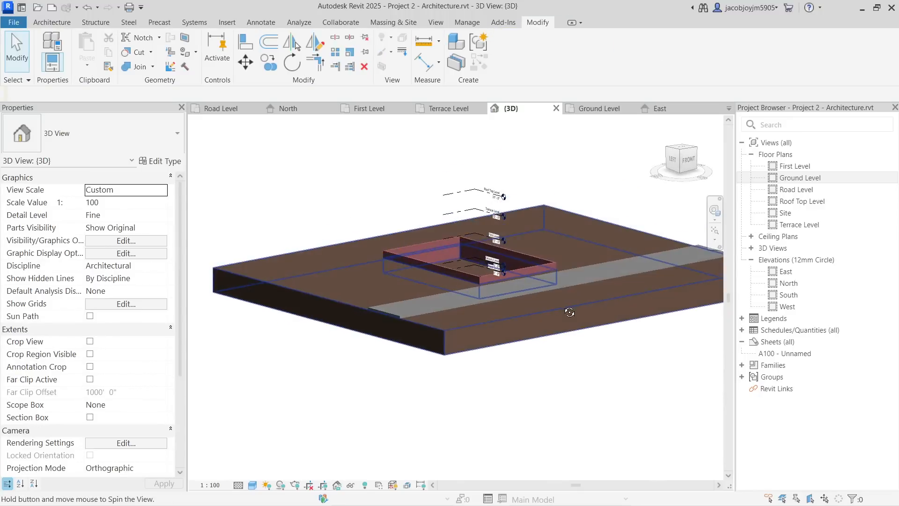
pyautogui.scroll(3, 530, 255)
pyautogui.keyDown('shift'); pyautogui.moveTo(430, 233); pyautogui.dragTo(551, 284, button='middle'); pyautogui.keyUp('shift')
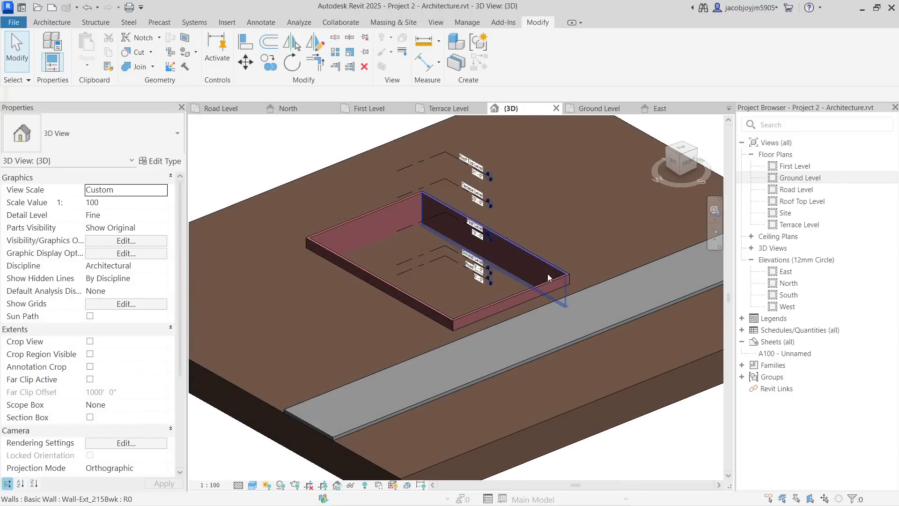
pyautogui.keyDown('shift'); pyautogui.moveTo(546, 280); pyautogui.dragTo(538, 321, button='middle'); pyautogui.keyUp('shift')
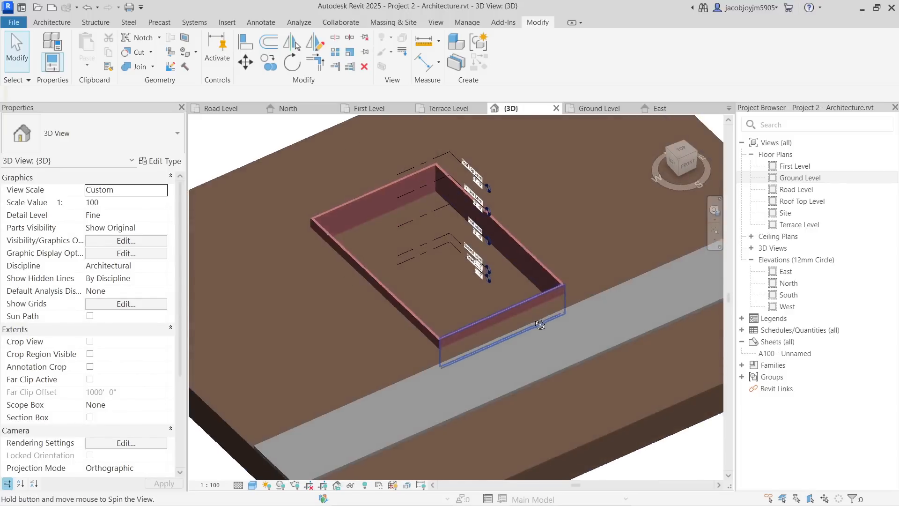
# Step: In the Ground Level floor plan, sketch a rectangular 1100mm railing path along the centre of the plot walls and finish it
pyautogui.doubleClick(802, 178)
pyautogui.scroll(3, 420, 255)
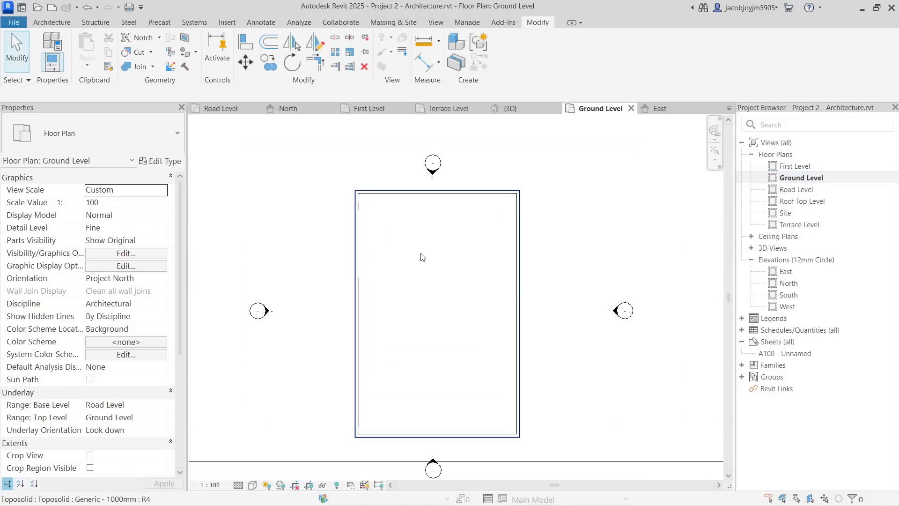
pyautogui.click(60, 23)
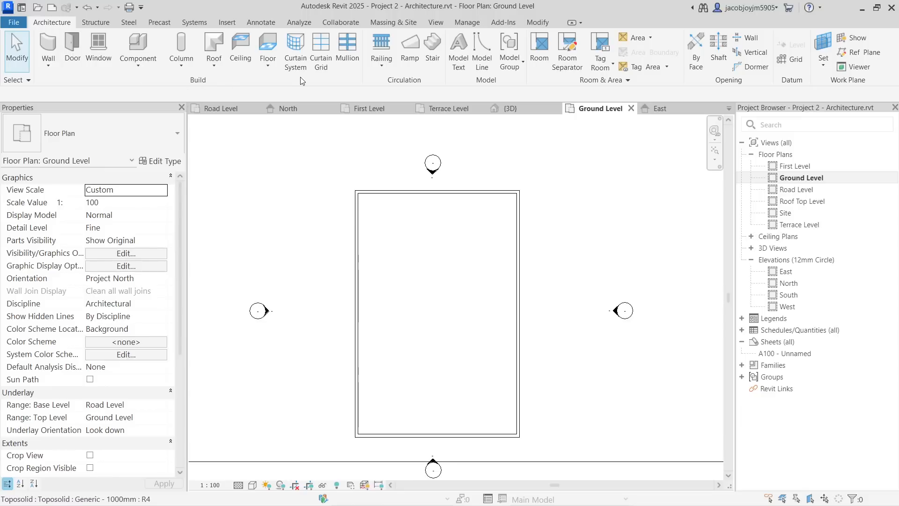
pyautogui.click(382, 66)
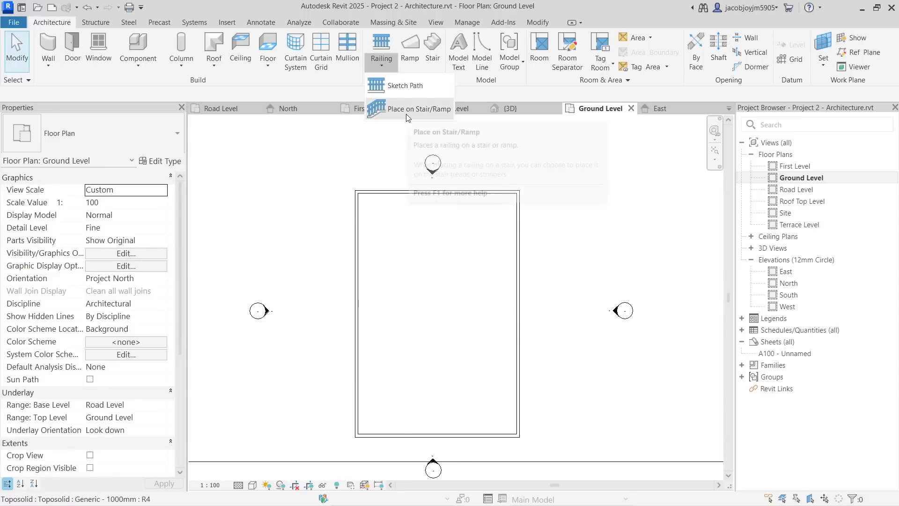
pyautogui.click(405, 87)
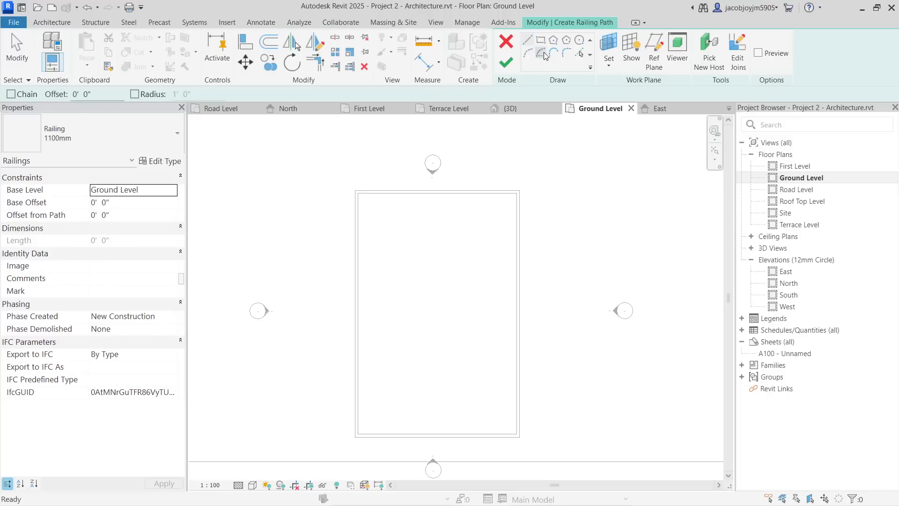
pyautogui.click(542, 40)
pyautogui.scroll(5, 356, 187)
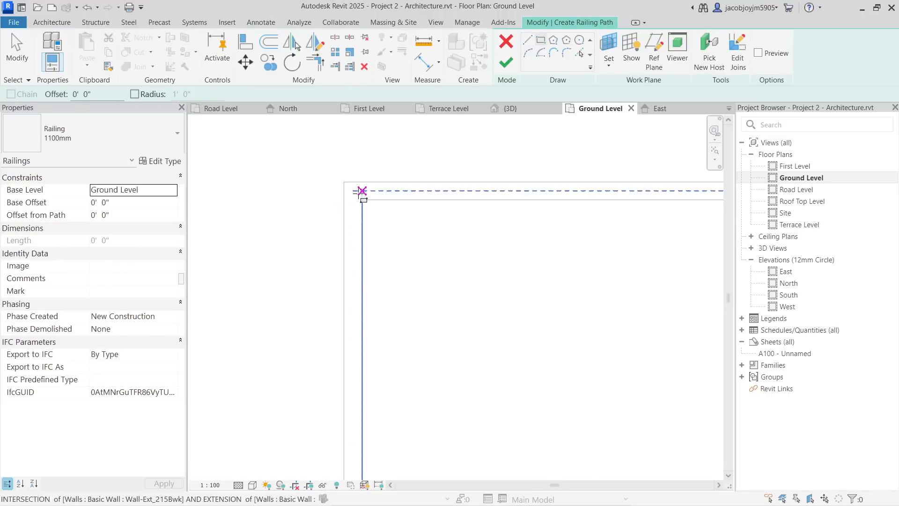
pyautogui.click(353, 191)
pyautogui.scroll(-5, 370, 148)
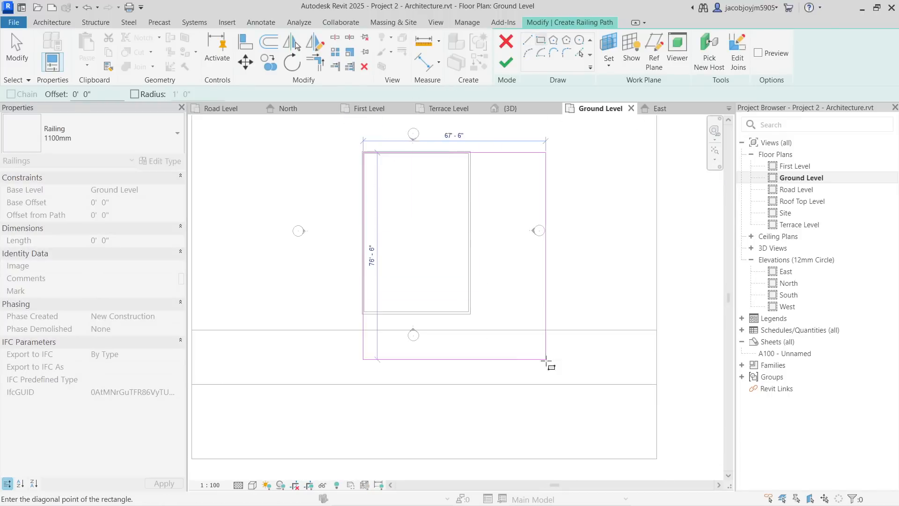
pyautogui.scroll(3, 435, 306)
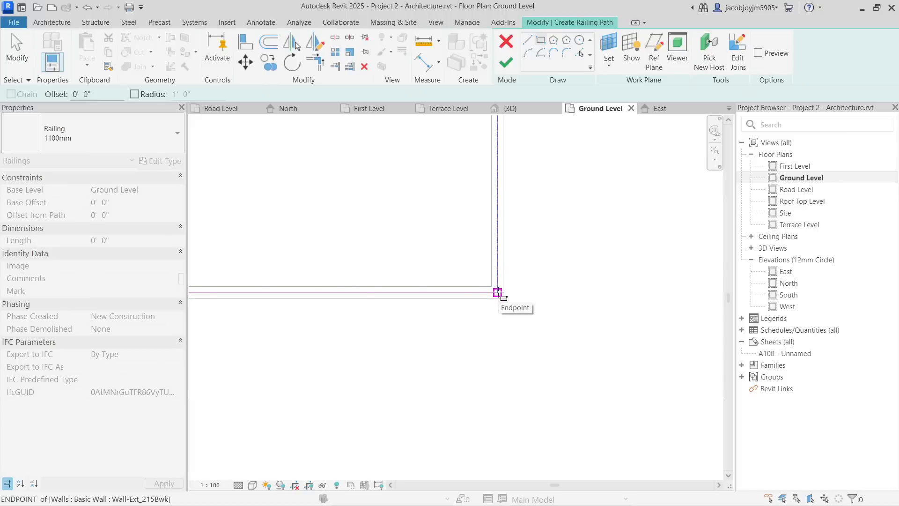
pyautogui.click(498, 292)
pyautogui.click(507, 63)
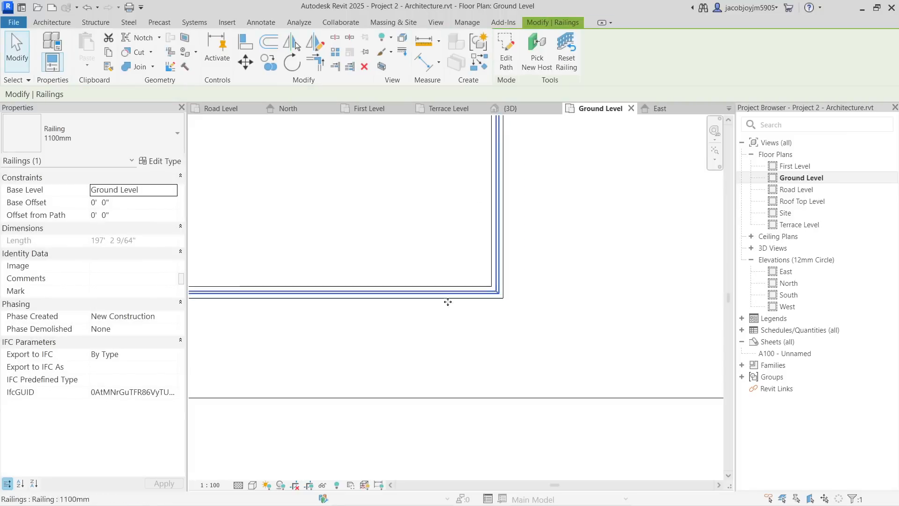
# Step: In the 3D view, host the railing on the plot walls with Pick New Host
pyautogui.click(436, 22)
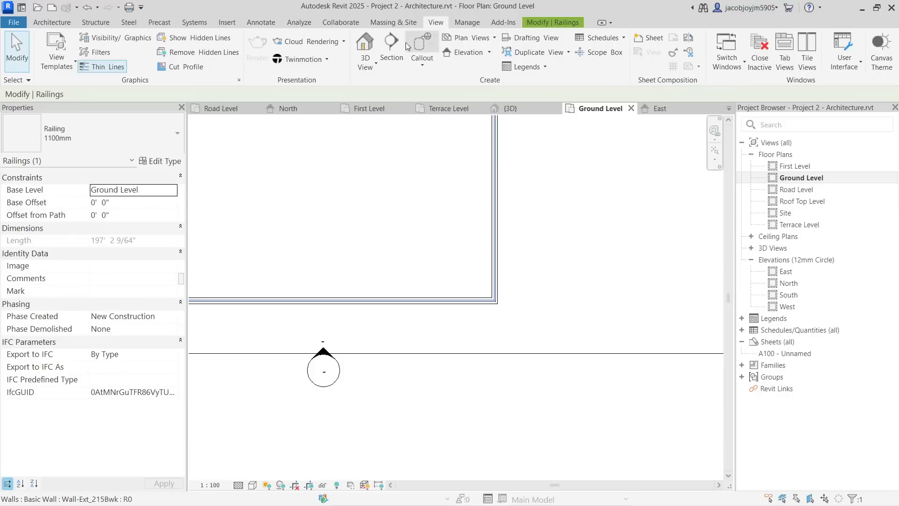
pyautogui.click(365, 49)
pyautogui.scroll(4, 445, 223)
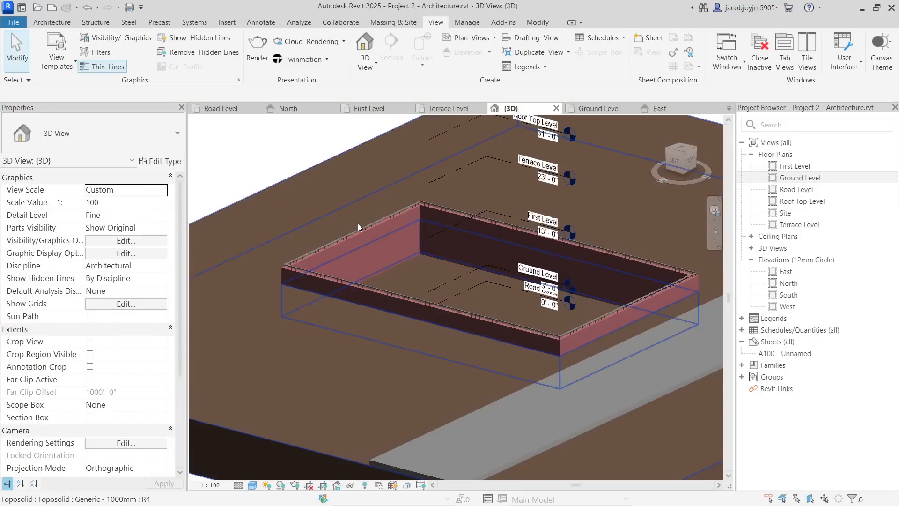
pyautogui.click(362, 226)
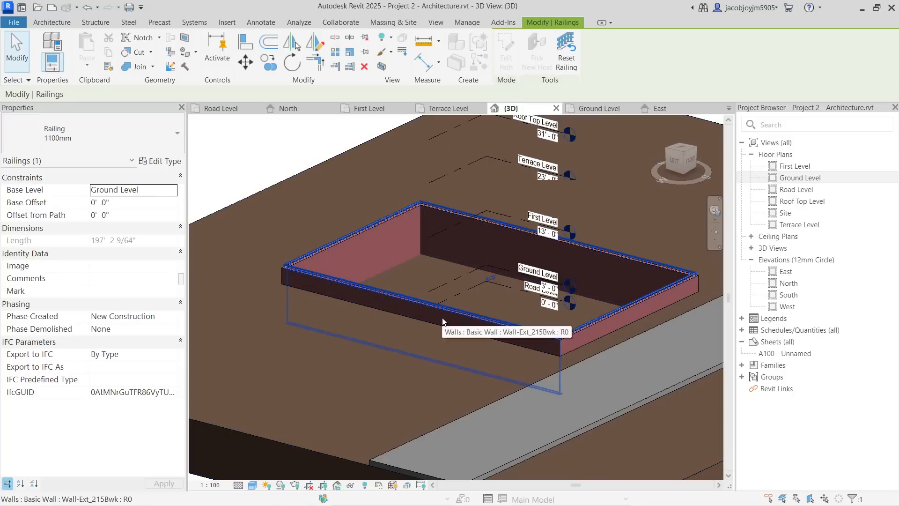
pyautogui.press('Escape')
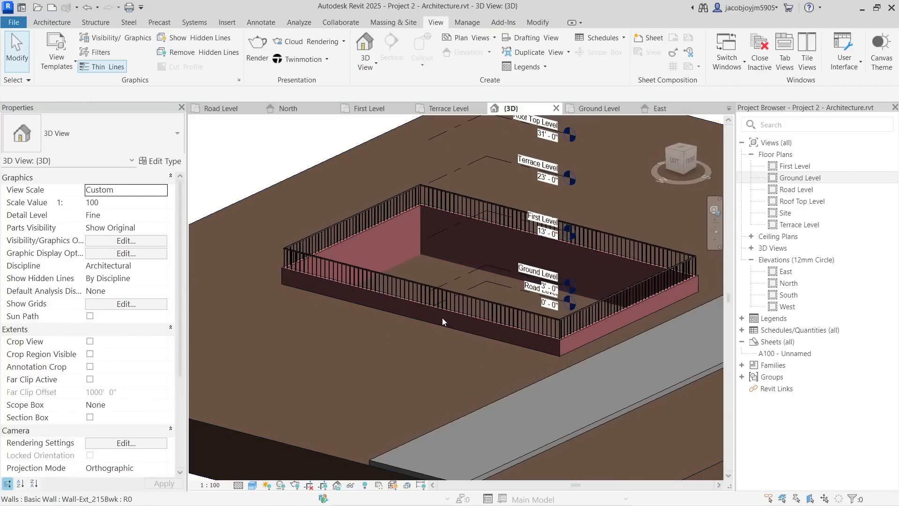
# Step: Examine how the railing sits on top of the plot walls from several angles in the 3D view
pyautogui.keyDown('shift'); pyautogui.moveTo(499, 320); pyautogui.dragTo(467, 325, button='middle'); pyautogui.keyUp('shift')
pyautogui.scroll(5, 521, 353)
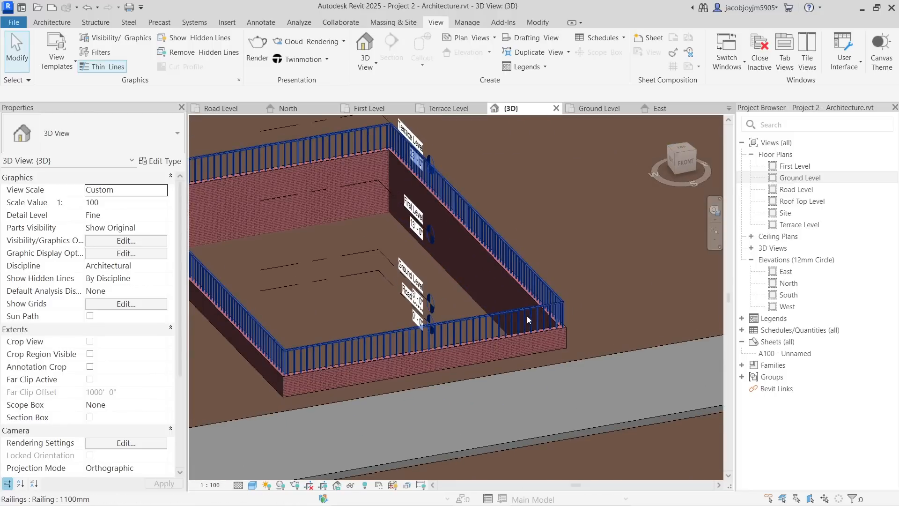
pyautogui.click(527, 319)
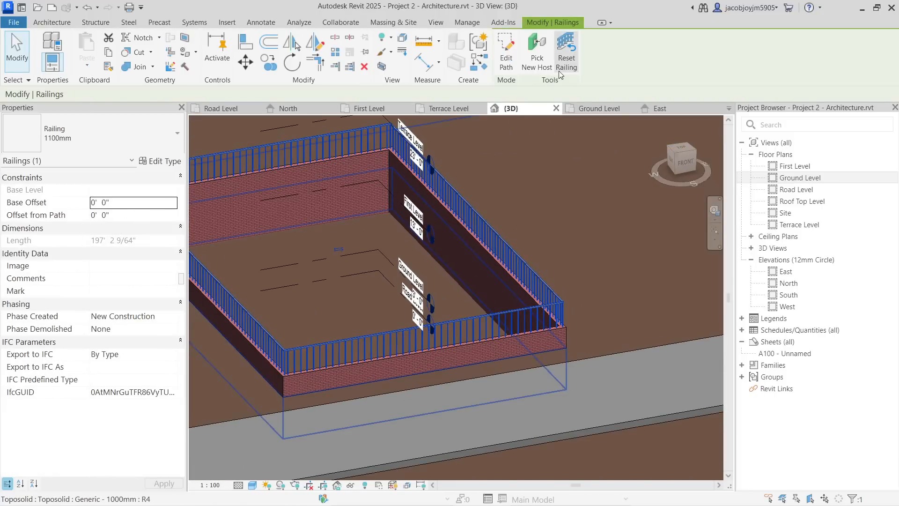
pyautogui.press('Escape')
pyautogui.moveTo(433, 319); pyautogui.dragTo(592, 322, button='middle')
pyautogui.keyDown('shift'); pyautogui.moveTo(505, 338); pyautogui.dragTo(383, 363, button='middle'); pyautogui.keyUp('shift')
pyautogui.scroll(1, 496, 328)
pyautogui.keyDown('shift'); pyautogui.moveTo(417, 291); pyautogui.dragTo(433, 332, button='middle'); pyautogui.keyUp('shift')
pyautogui.scroll(-2, 416, 301)
pyautogui.scroll(1, 520, 369)
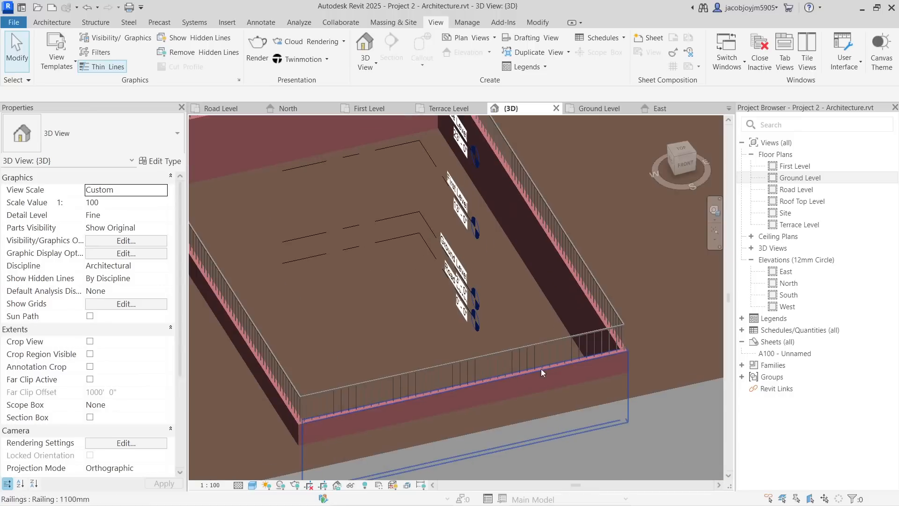
# Step: In the Site floor plan, draw a vertical thin detail line across the road-side plot wall near its east corner
pyautogui.click(820, 178)
pyautogui.doubleClick(820, 178)
pyautogui.scroll(2, 440, 300)
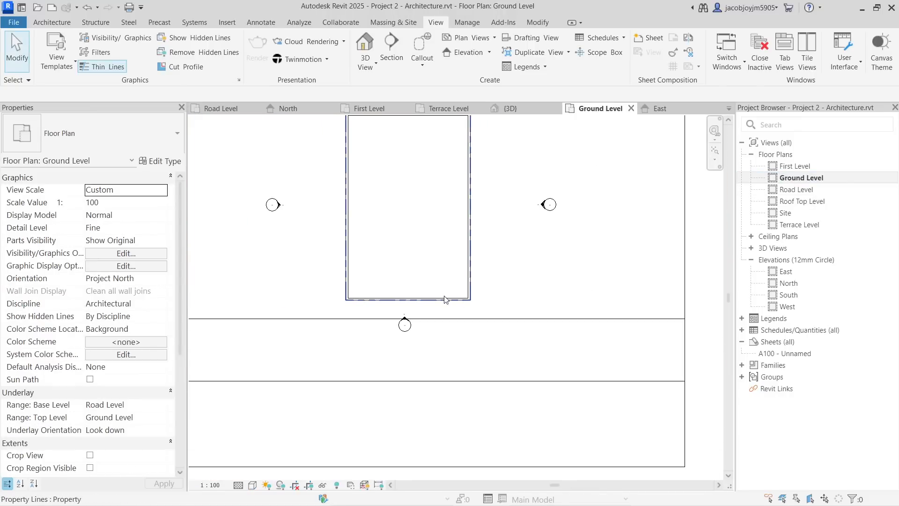
pyautogui.doubleClick(786, 212)
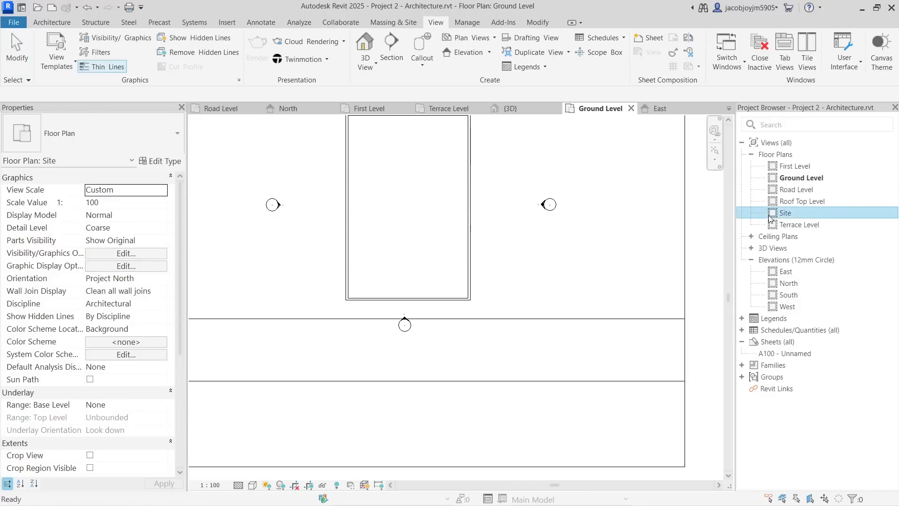
pyautogui.scroll(3, 448, 308)
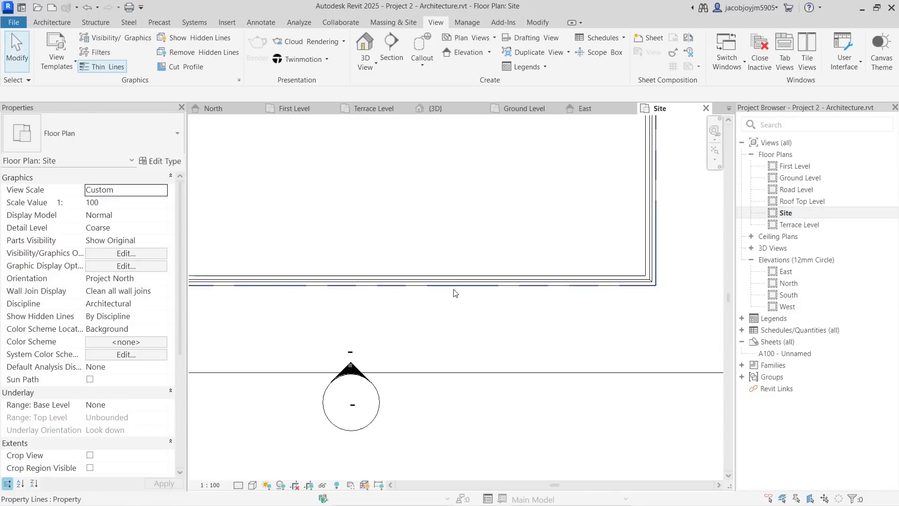
pyautogui.scroll(-1, 475, 344)
pyautogui.press('d')
pyautogui.press('l')
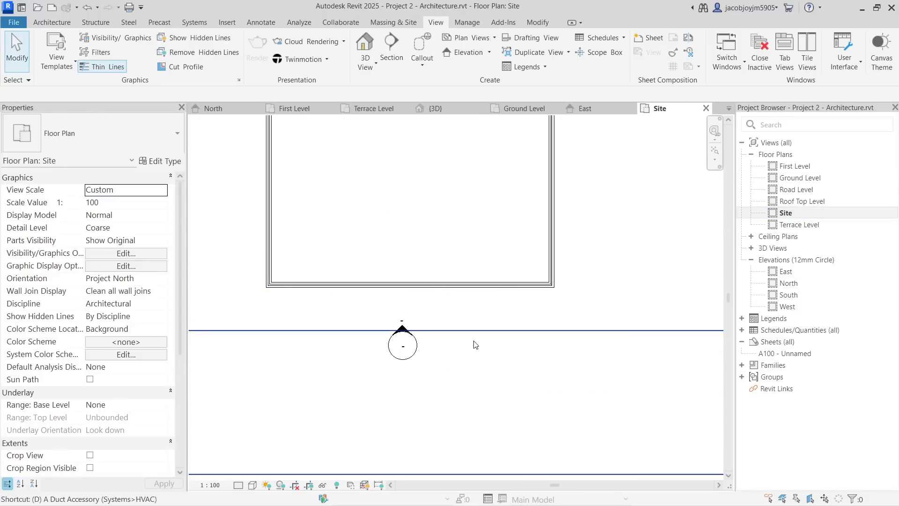
pyautogui.click(514, 294)
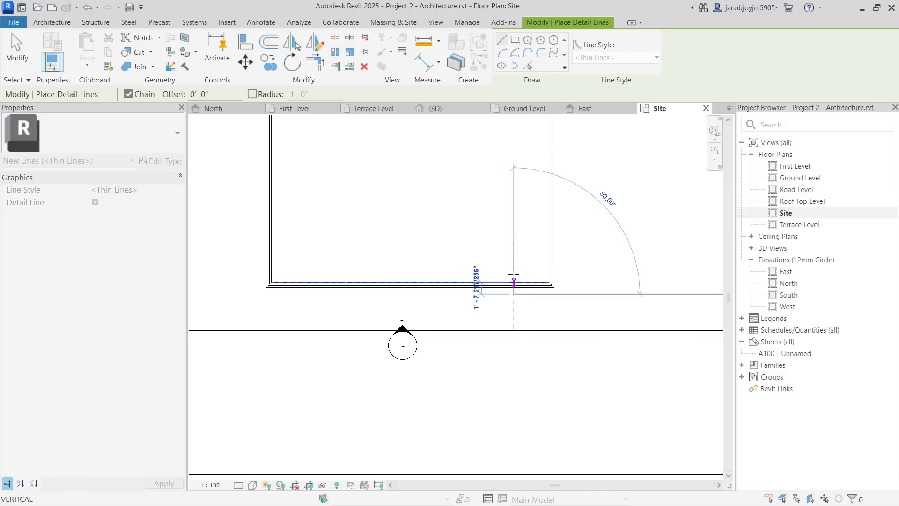
pyautogui.click(514, 261)
pyautogui.press('Escape')
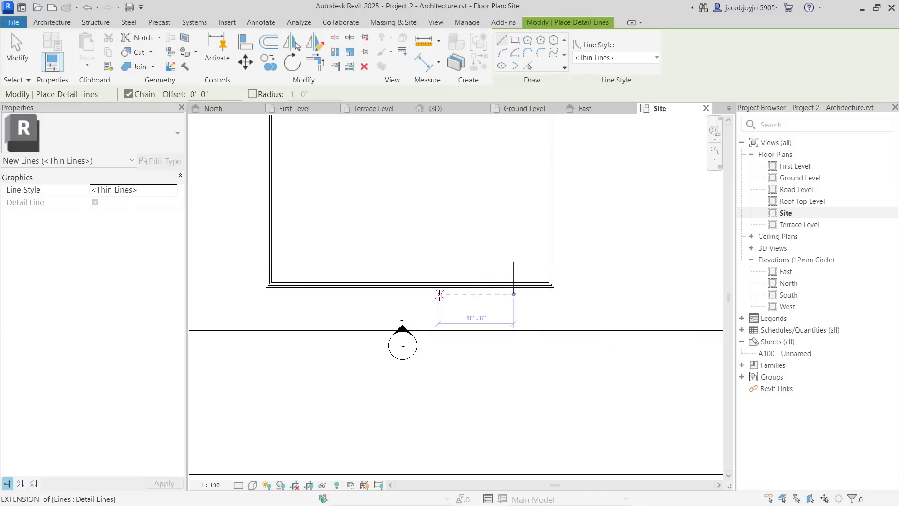
# Step: Draw a second vertical detail line, about 4'-6" long, across the road-side wall about 9'-6" west of the first
pyautogui.click(445, 294)
pyautogui.click(445, 262)
pyautogui.press('Escape')
pyautogui.press('Escape')
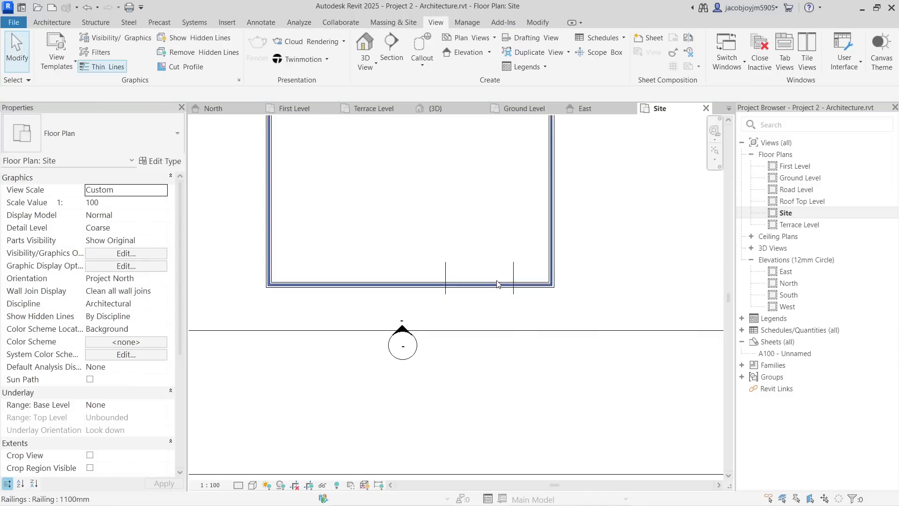
# Step: Set the east detail line's distance from the east plot wall to 1'-0"
pyautogui.click(513, 271)
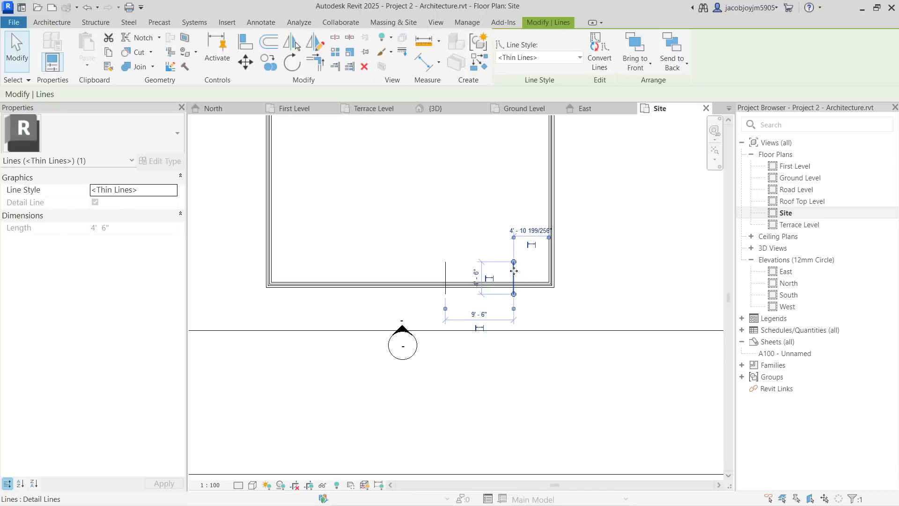
pyautogui.click(530, 231)
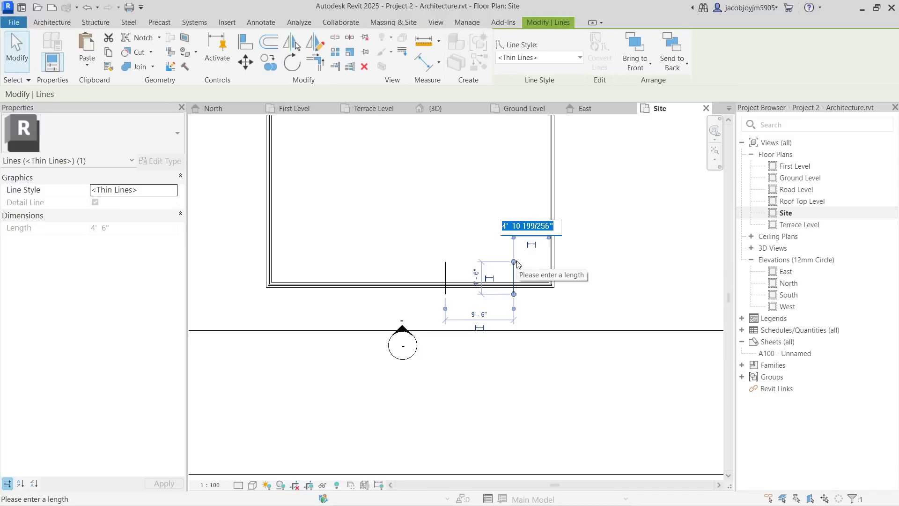
pyautogui.write('1')
pyautogui.press('Return')
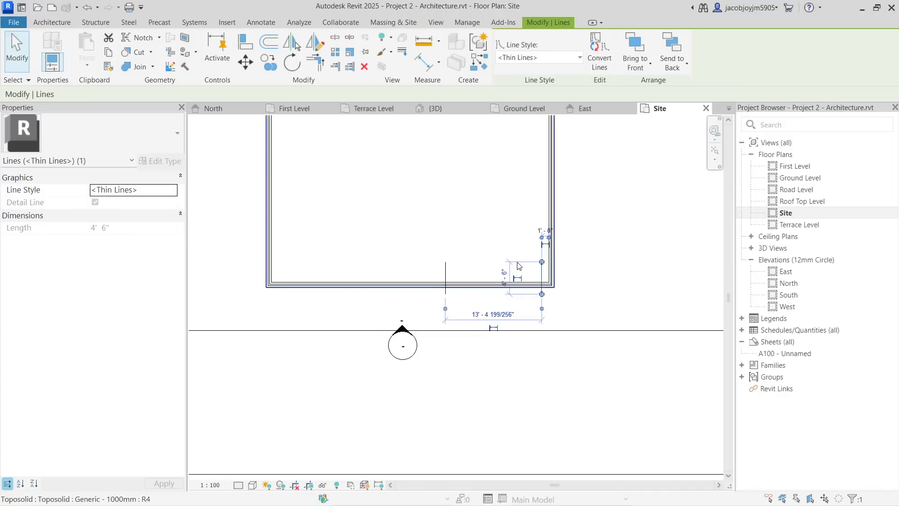
pyautogui.press('Escape')
# Step: Move the west detail line so that it lies 12'-0" from the east detail line
pyautogui.click(445, 279)
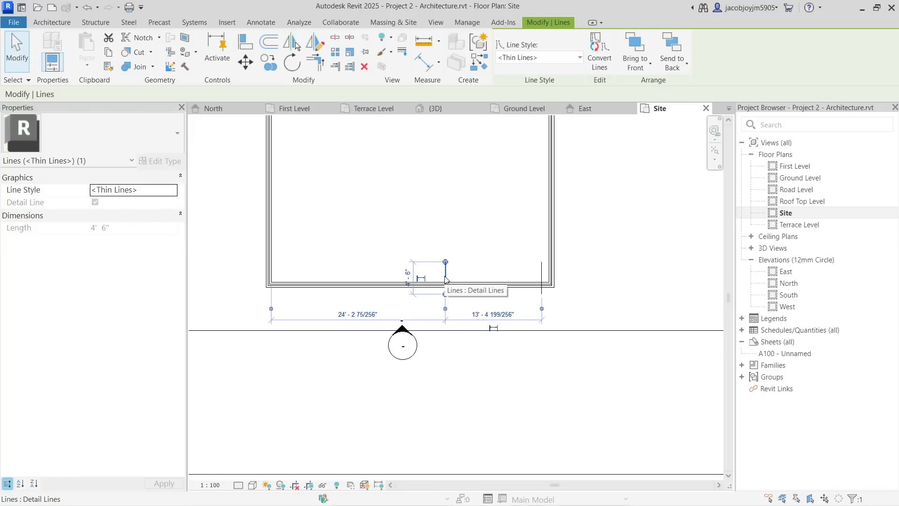
pyautogui.click(495, 314)
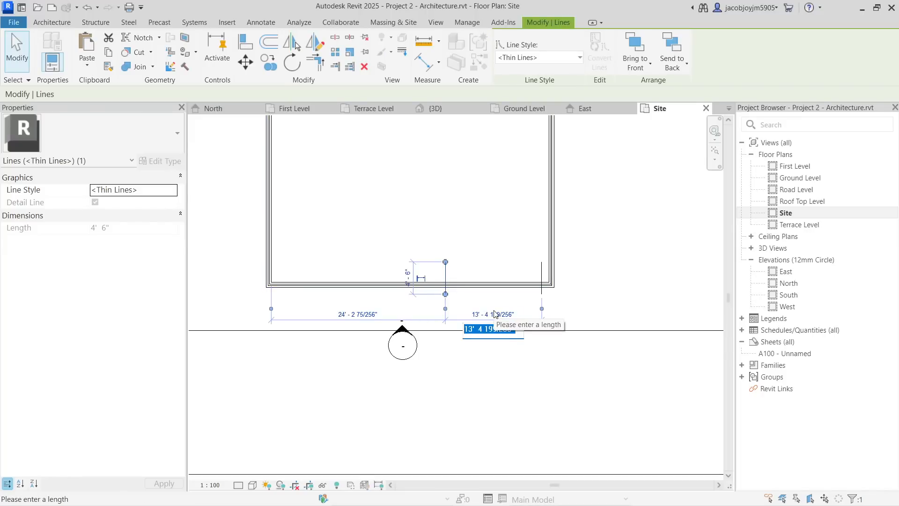
pyautogui.write('12')
pyautogui.press('Return')
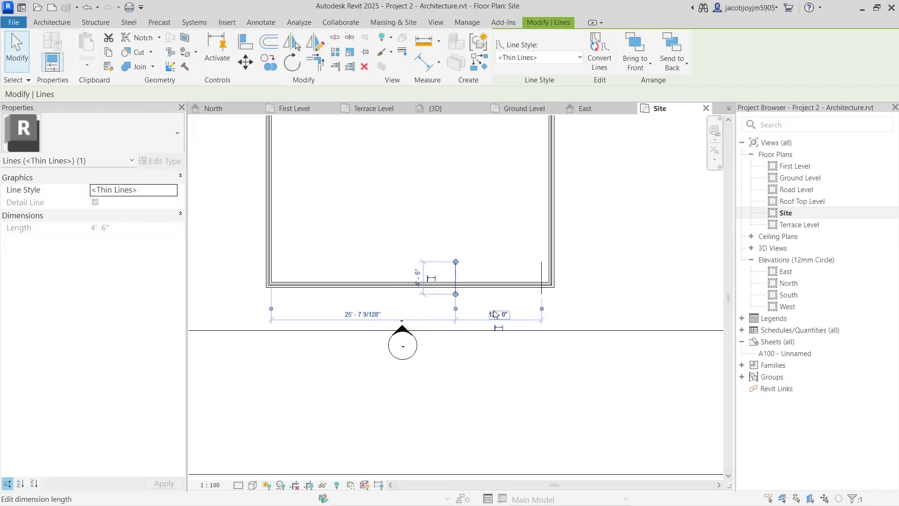
pyautogui.press('Escape')
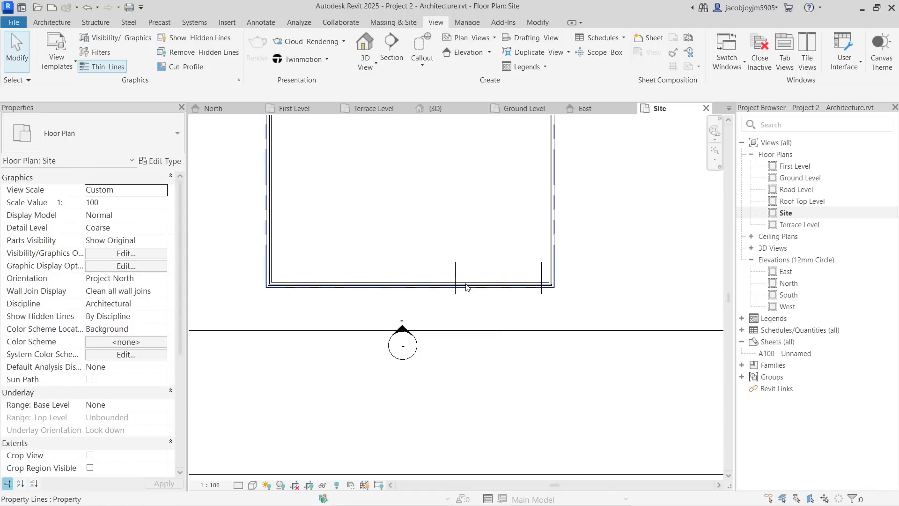
# Step: Split the railing on the road-side wall at the west detail line with Split Element
pyautogui.scroll(3, 473, 279)
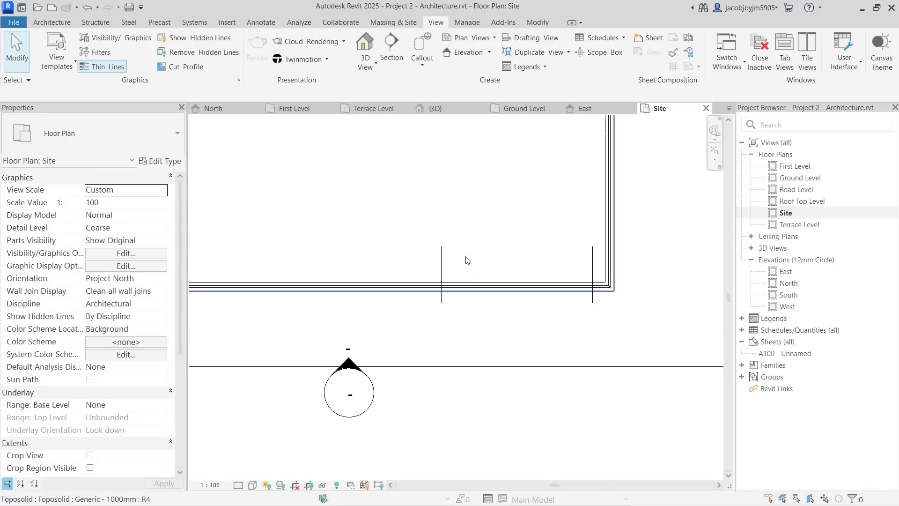
pyautogui.click(469, 288)
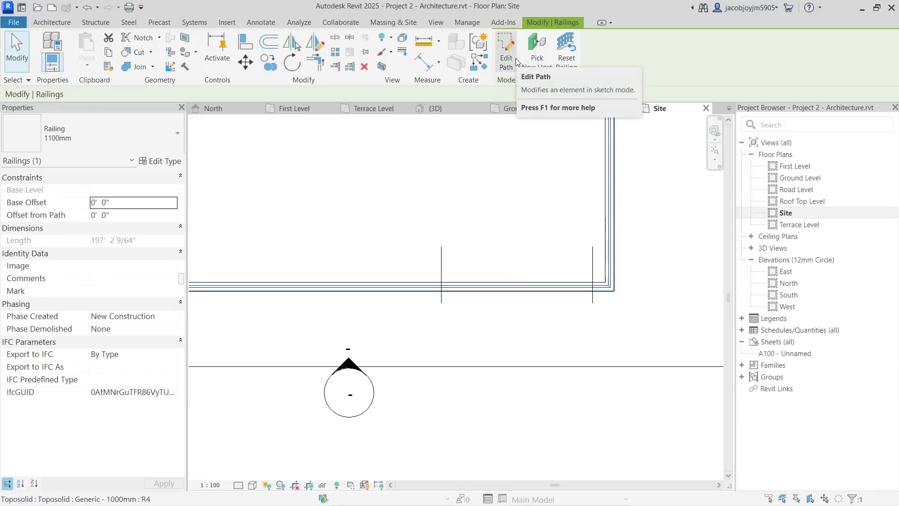
pyautogui.click(334, 37)
pyautogui.scroll(3, 420, 255)
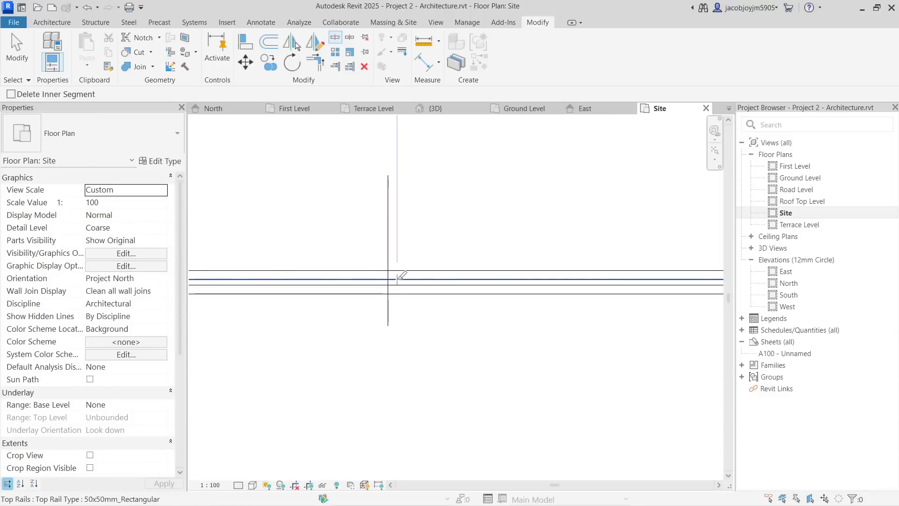
pyautogui.click(398, 280)
pyautogui.scroll(-3, 408, 286)
pyautogui.scroll(-5, 411, 288)
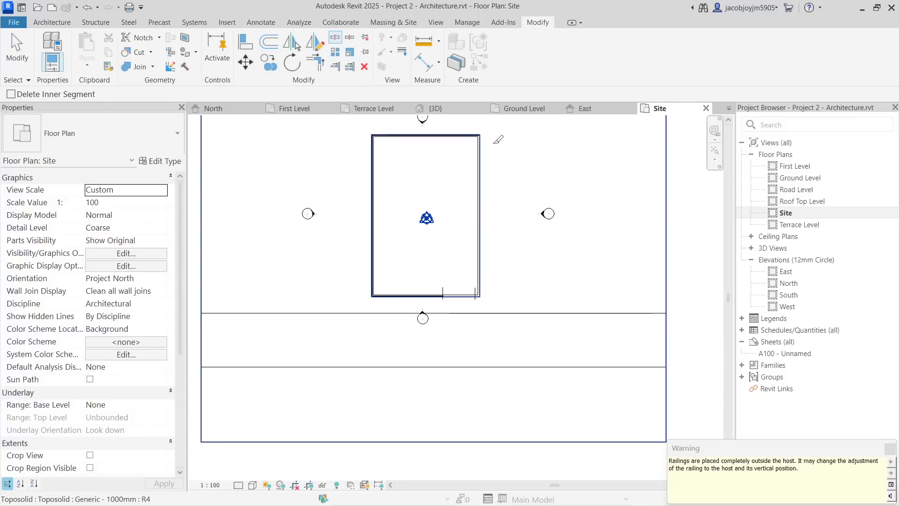
pyautogui.press('Escape')
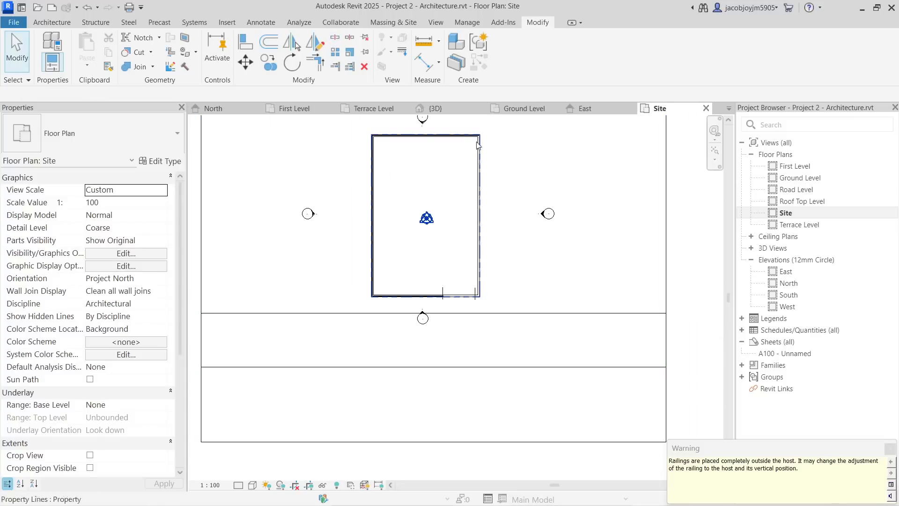
# Step: Edit the railing's path and draw a line along the east wall from the north-east corner to the south-east corner
pyautogui.scroll(5, 485, 136)
pyautogui.click(485, 136)
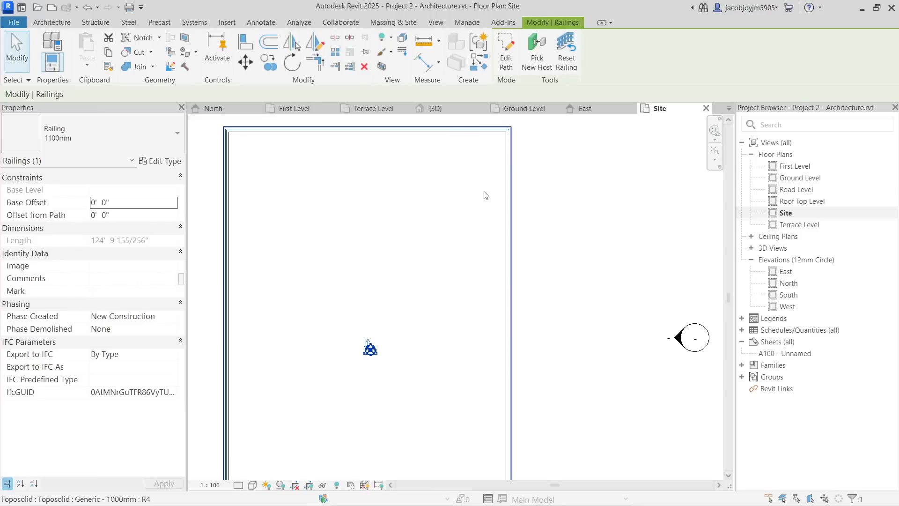
pyautogui.scroll(-3, 485, 200)
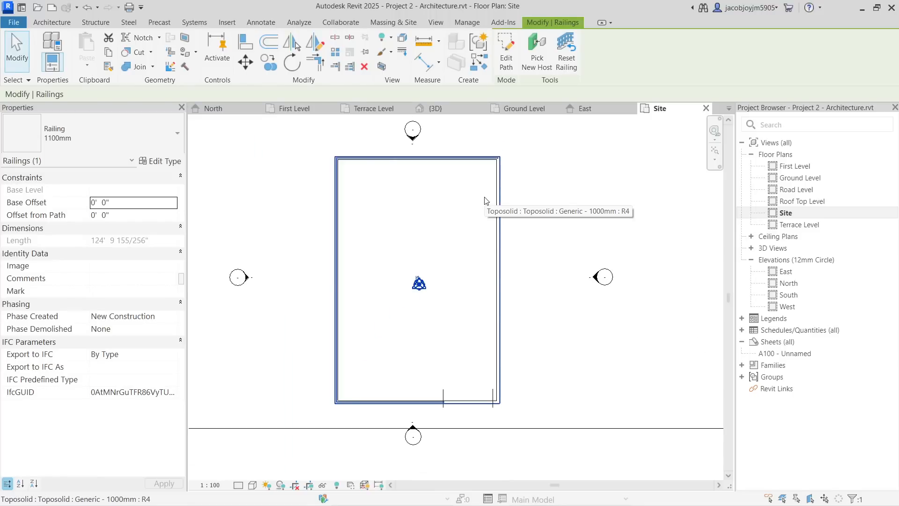
pyautogui.click(506, 60)
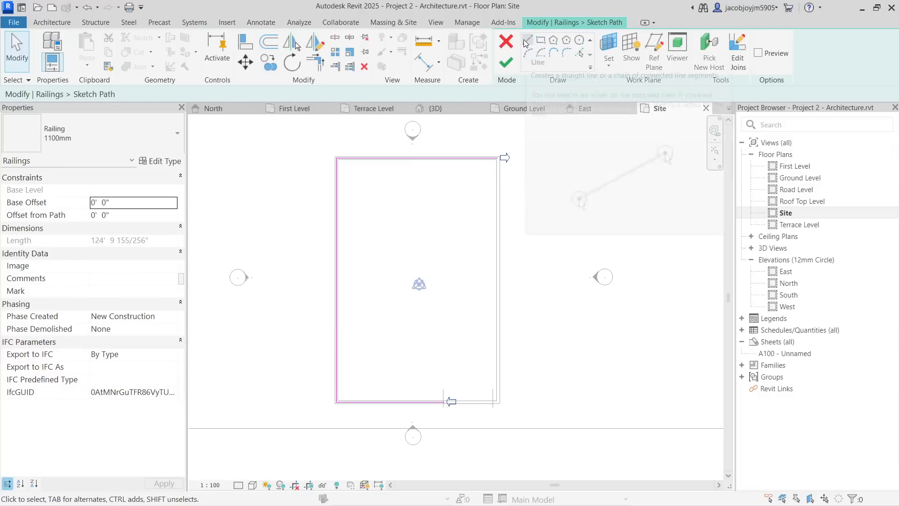
pyautogui.click(528, 40)
pyautogui.scroll(2, 493, 158)
pyautogui.click(493, 157)
pyautogui.scroll(-3, 572, 174)
pyautogui.scroll(4, 512, 314)
pyautogui.click(516, 384)
pyautogui.press('Escape')
pyautogui.press('Escape')
pyautogui.scroll(-2, 536, 353)
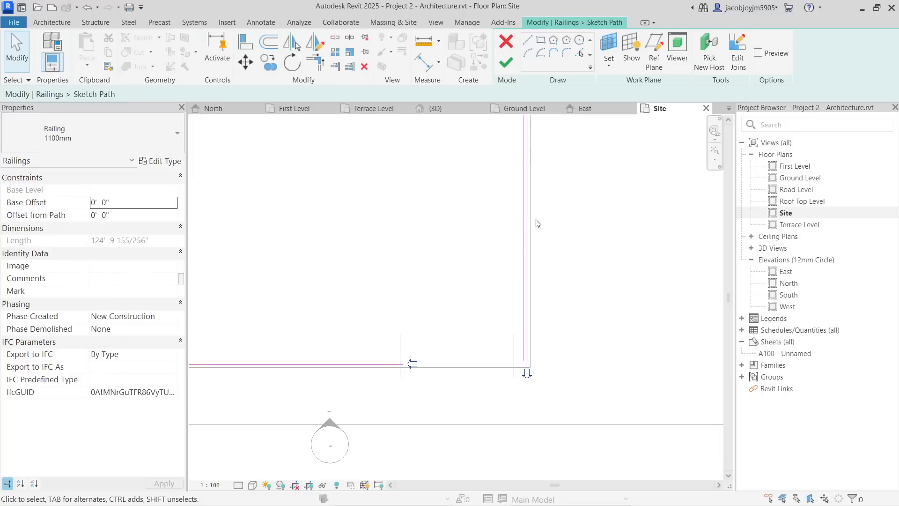
# Step: Extend the railing path from the south-east corner to the east detail line and finish the sketch
pyautogui.click(528, 40)
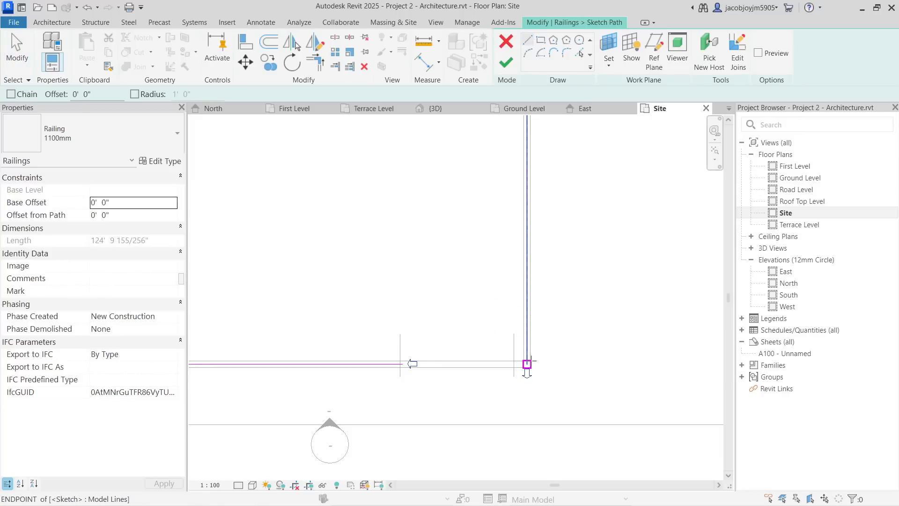
pyautogui.click(527, 364)
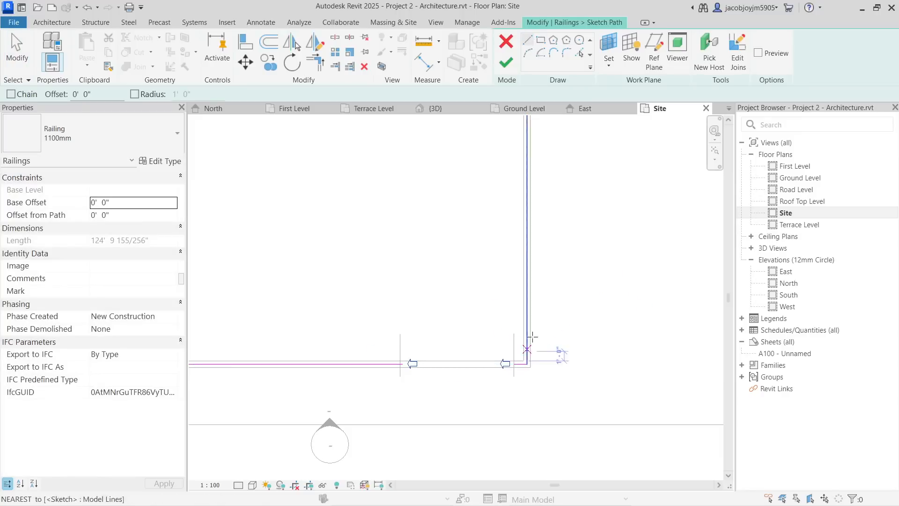
pyautogui.click(506, 61)
pyautogui.press('Escape')
pyautogui.scroll(-3, 552, 291)
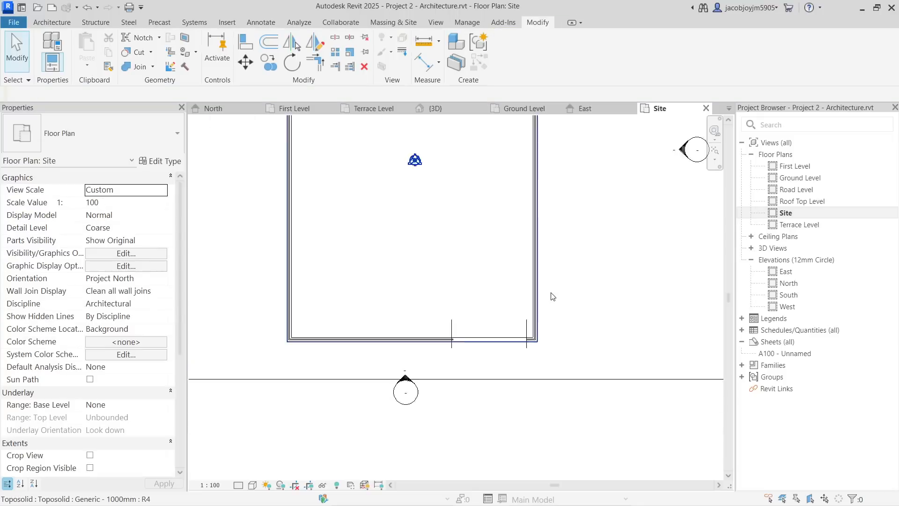
# Step: Open the 3D view and orbit to the railing gap above the road-side plot wall
pyautogui.scroll(3, 507, 331)
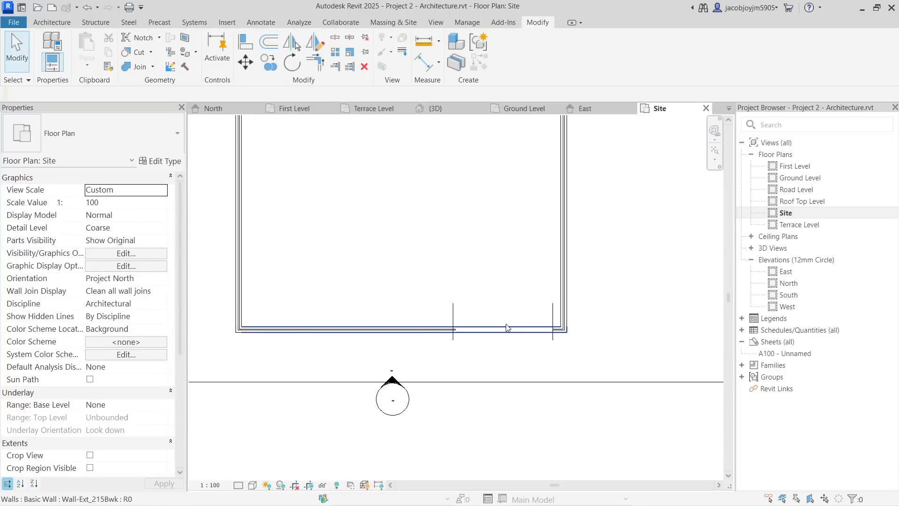
pyautogui.click(435, 23)
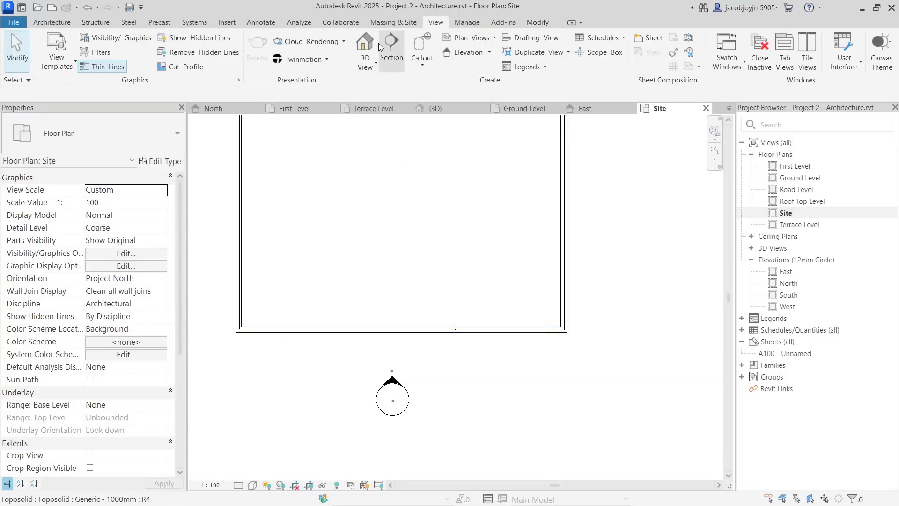
pyautogui.click(365, 47)
pyautogui.keyDown('shift'); pyautogui.moveTo(558, 384); pyautogui.dragTo(546, 355, button='middle'); pyautogui.keyUp('shift')
pyautogui.click(546, 356)
pyautogui.press('Escape')
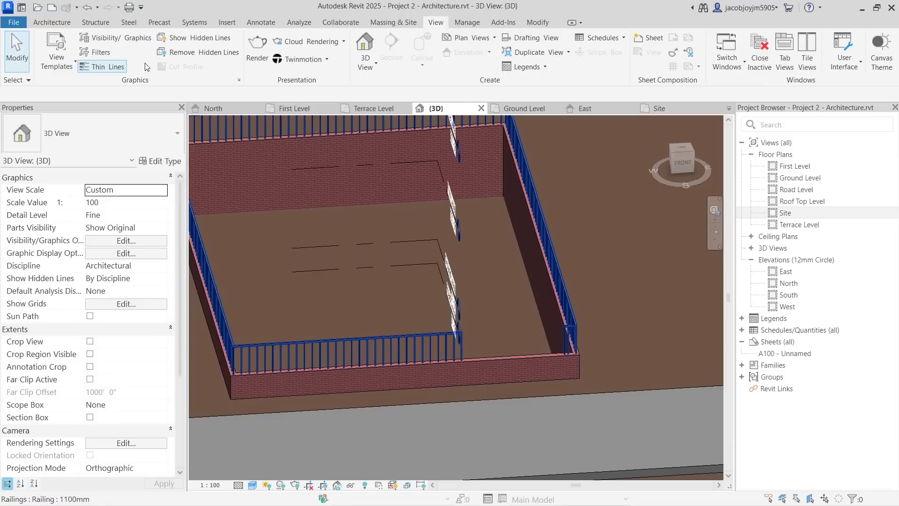
# Step: Cut a rectangular Wall Opening about 10'-10" wide and 2'-8" high in the road-side wall beneath the railing gap
pyautogui.click(530, 367)
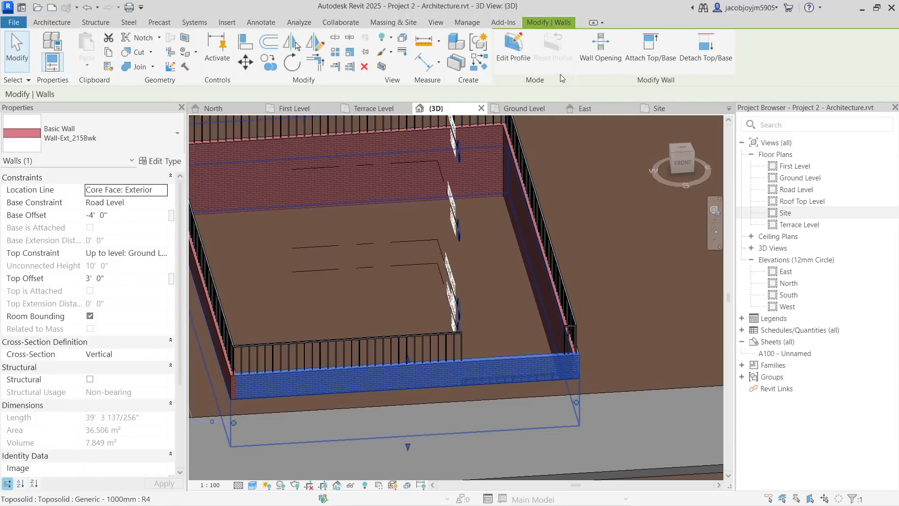
pyautogui.click(603, 52)
pyautogui.click(478, 359)
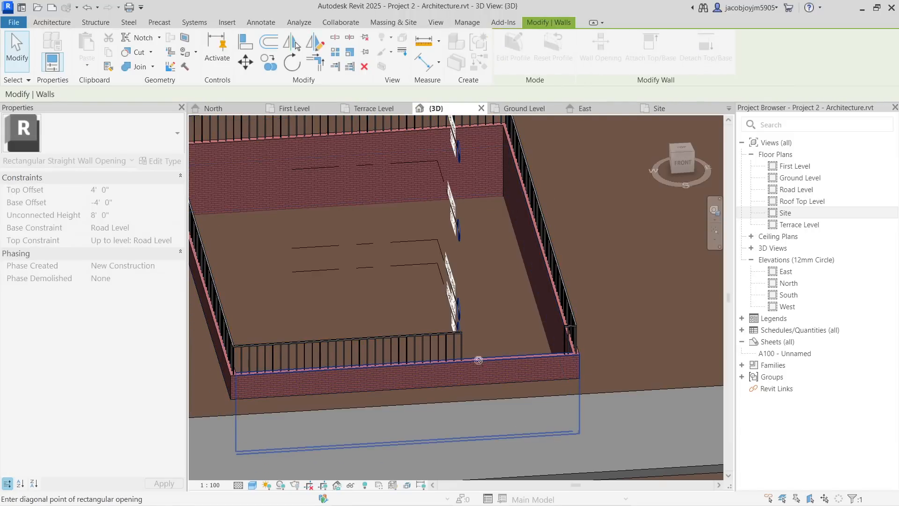
pyautogui.click(565, 375)
pyautogui.press('Escape')
pyautogui.press('Escape')
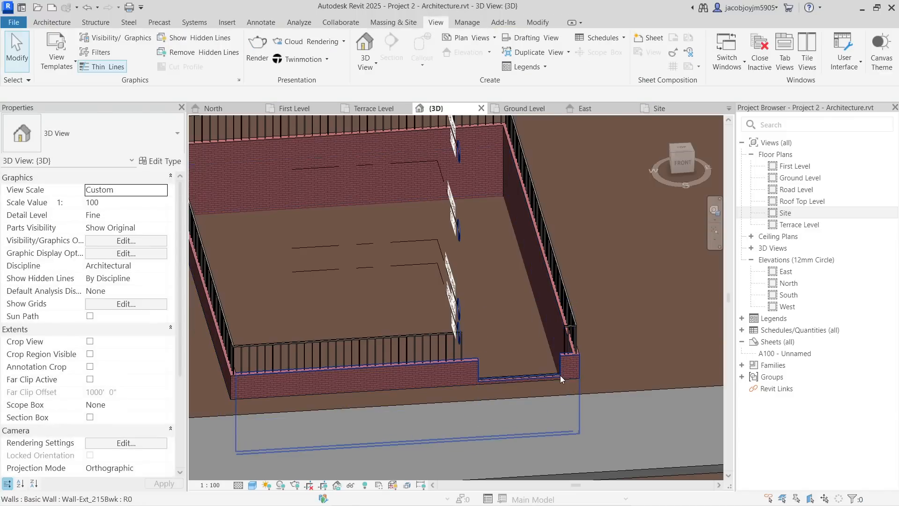
pyautogui.scroll(3, 476, 358)
pyautogui.click(473, 356)
pyautogui.scroll(4, 461, 371)
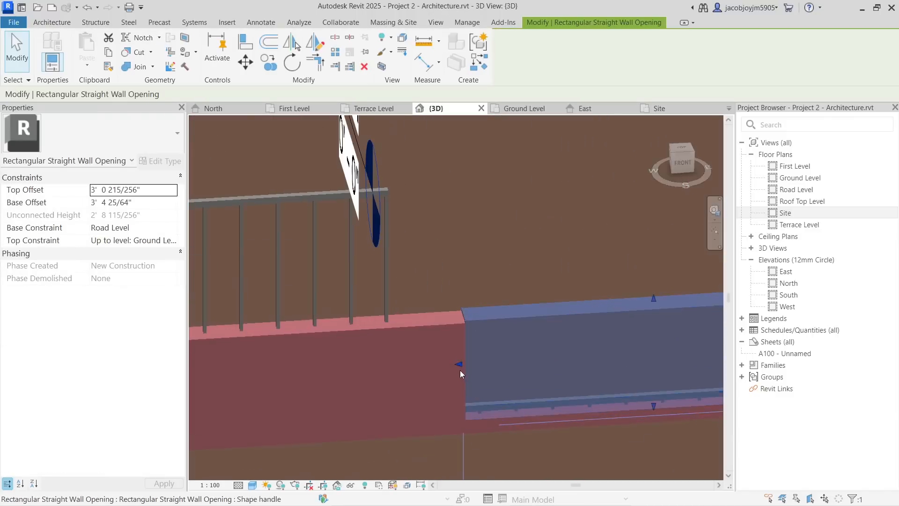
pyautogui.press('Escape')
pyautogui.keyDown('shift'); pyautogui.moveTo(403, 373); pyautogui.dragTo(533, 410, button='middle'); pyautogui.keyUp('shift')
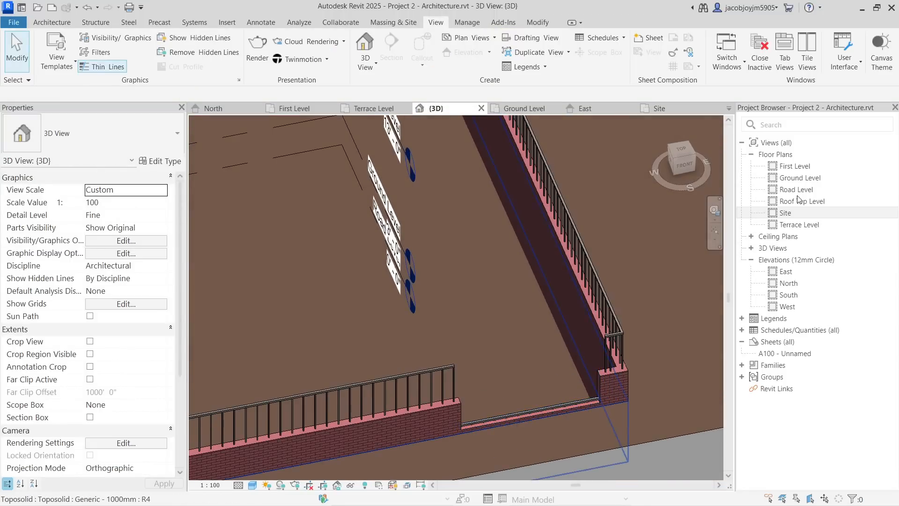
# Step: Open the Ground Level floor plan and go to the South elevation from its elevation marker
pyautogui.click(799, 180)
pyautogui.doubleClick(799, 180)
pyautogui.scroll(-2, 502, 296)
pyautogui.scroll(3, 468, 291)
pyautogui.click(468, 328)
pyautogui.press('Escape')
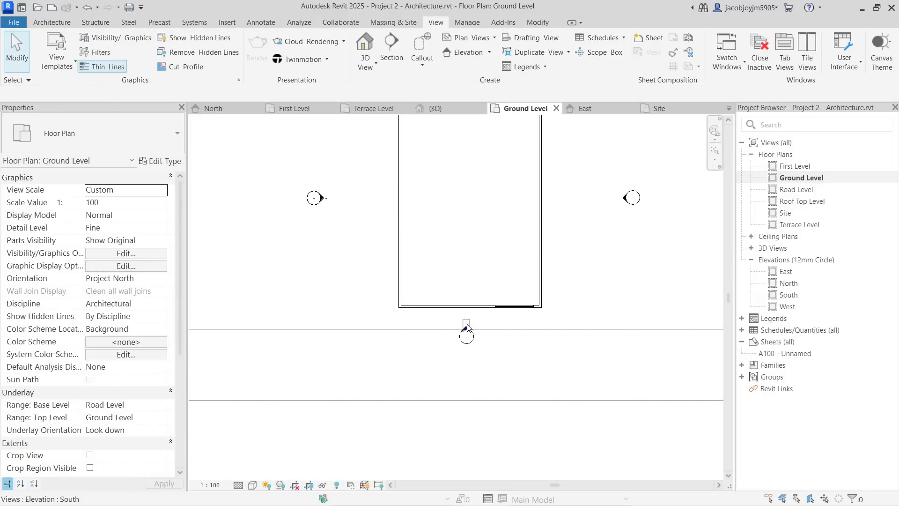
pyautogui.rightClick(468, 323)
pyautogui.click(520, 64)
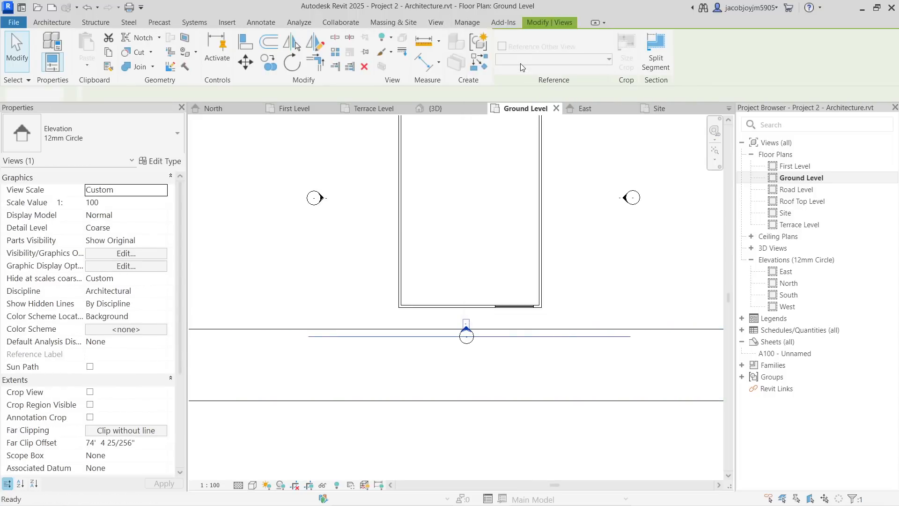
pyautogui.scroll(4, 475, 283)
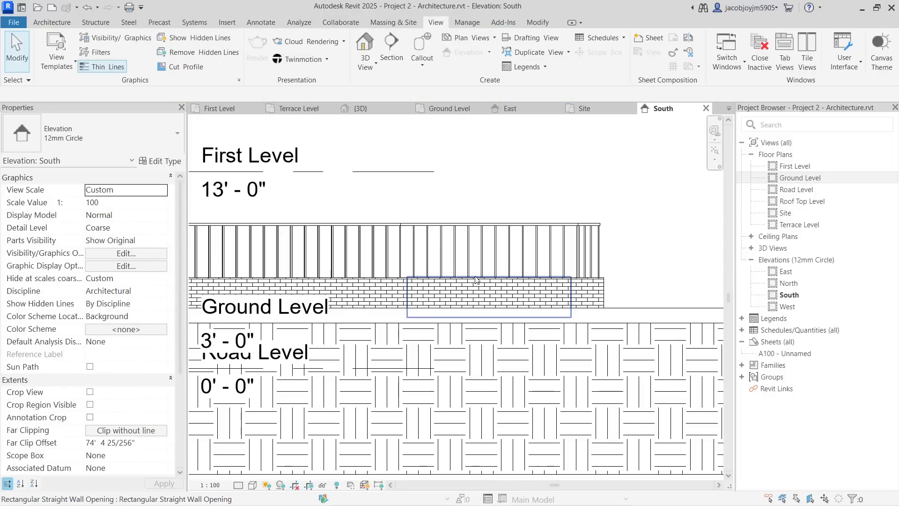
# Step: Adjust the wall opening's lower edge to the ground line, at a base offset of 4'-0" from Road Level
pyautogui.click(475, 284)
pyautogui.scroll(2, 489, 320)
pyautogui.scroll(2, 489, 320)
pyautogui.moveTo(513, 296); pyautogui.dragTo(518, 300)
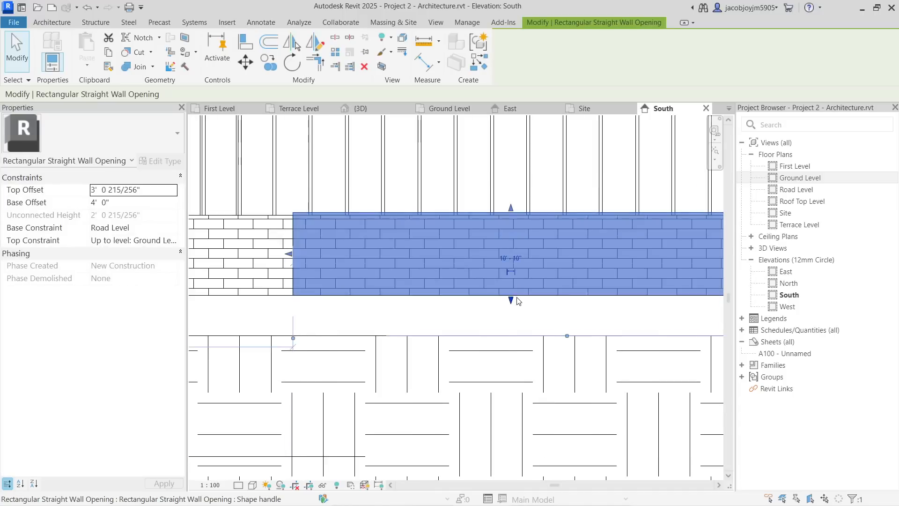
# Step: Open the distance at the opening's east edge for editing and set the South elevation to the Wireframe visual style
pyautogui.scroll(-3, 524, 268)
pyautogui.moveTo(625, 264); pyautogui.dragTo(518, 298, button='middle')
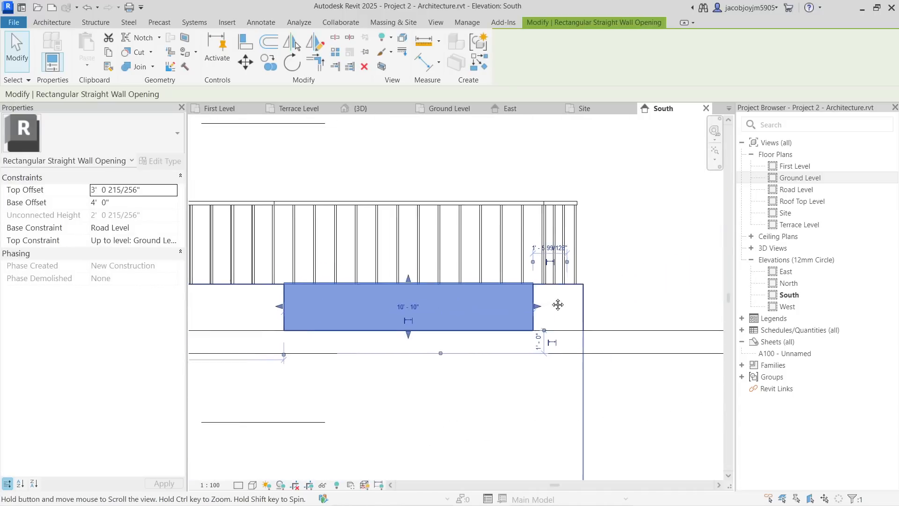
pyautogui.scroll(2, 552, 314)
pyautogui.click(554, 229)
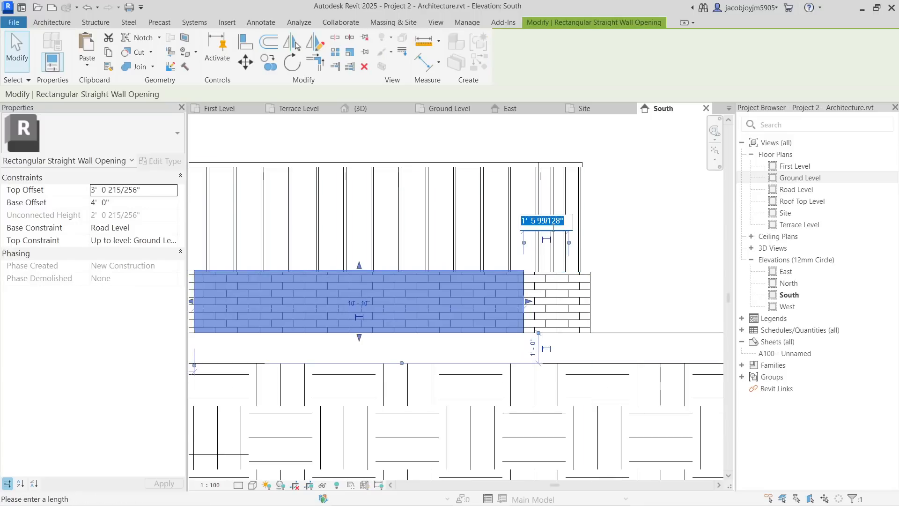
pyautogui.click(251, 485)
pyautogui.click(279, 413)
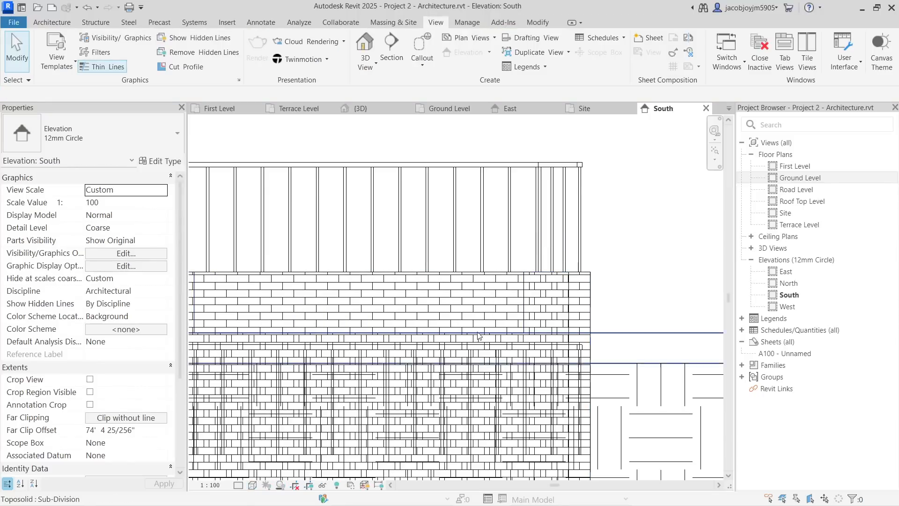
# Step: Try a distance of 2'-0" at the wall opening's east edge and settle on 1'-0"
pyautogui.click(502, 279)
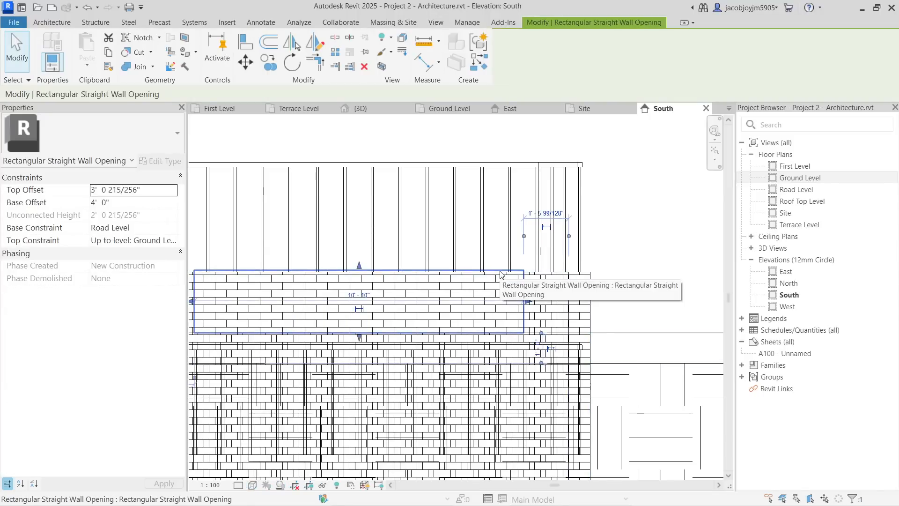
pyautogui.click(552, 215)
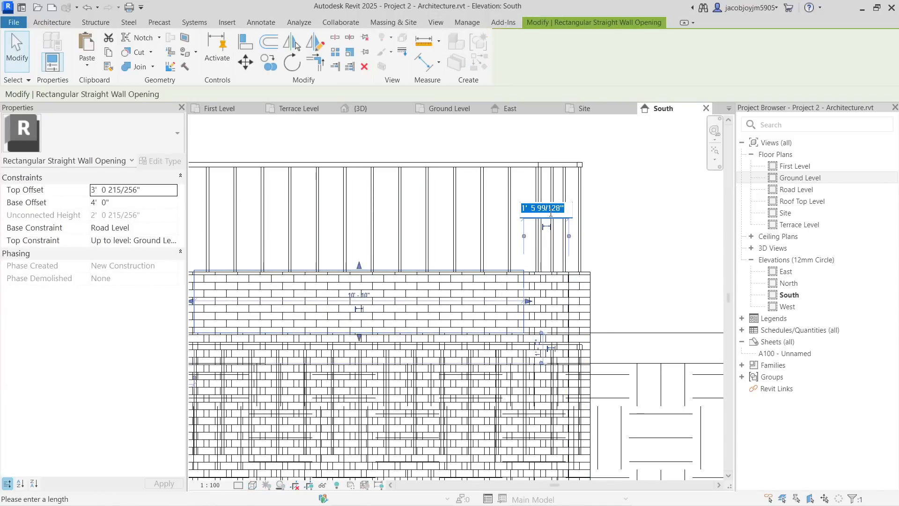
pyautogui.write('2')
pyautogui.press('Return')
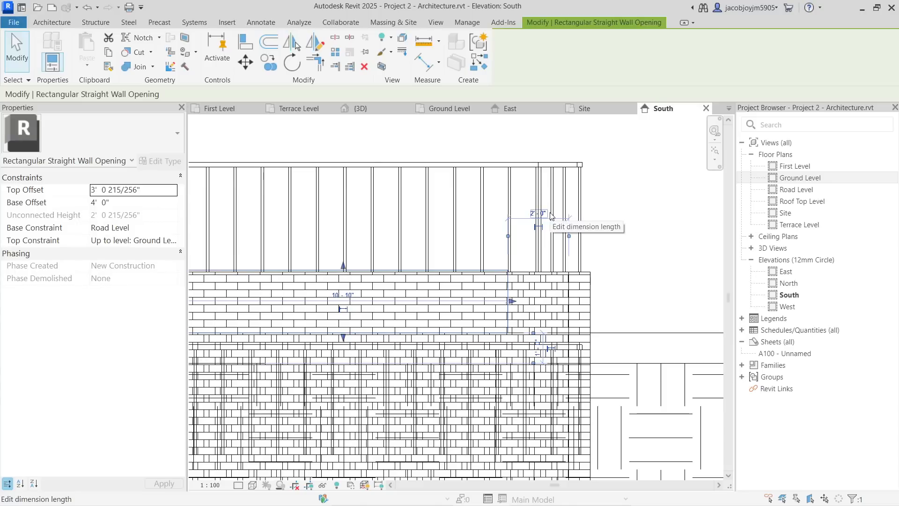
pyautogui.click(551, 214)
pyautogui.write('1')
pyautogui.press('Return')
# Step: Set the wall opening's width to 12'-0" and open the distance at its east edge for editing
pyautogui.scroll(-2, 360, 263)
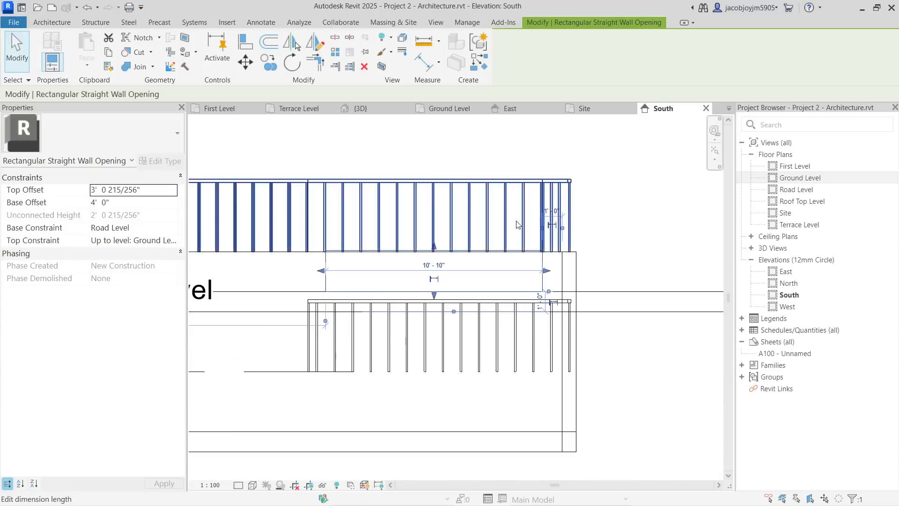
pyautogui.click(445, 265)
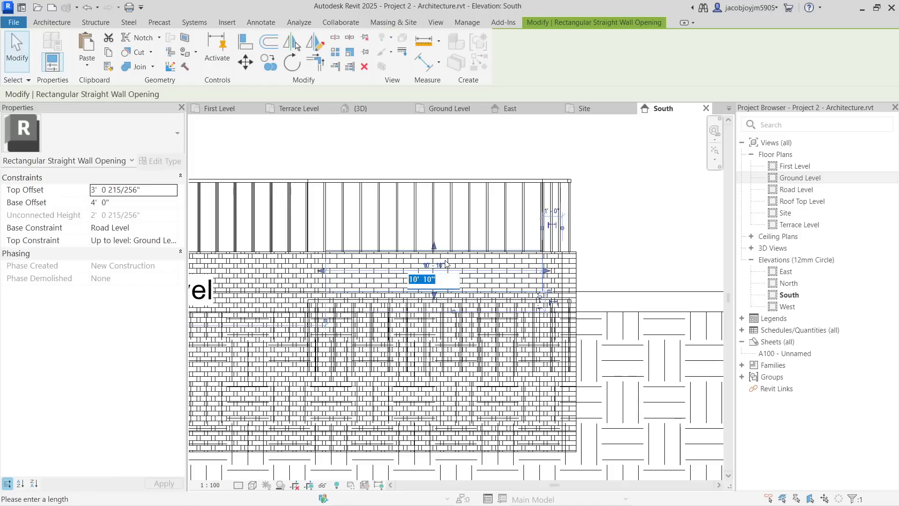
pyautogui.write('12')
pyautogui.press('Return')
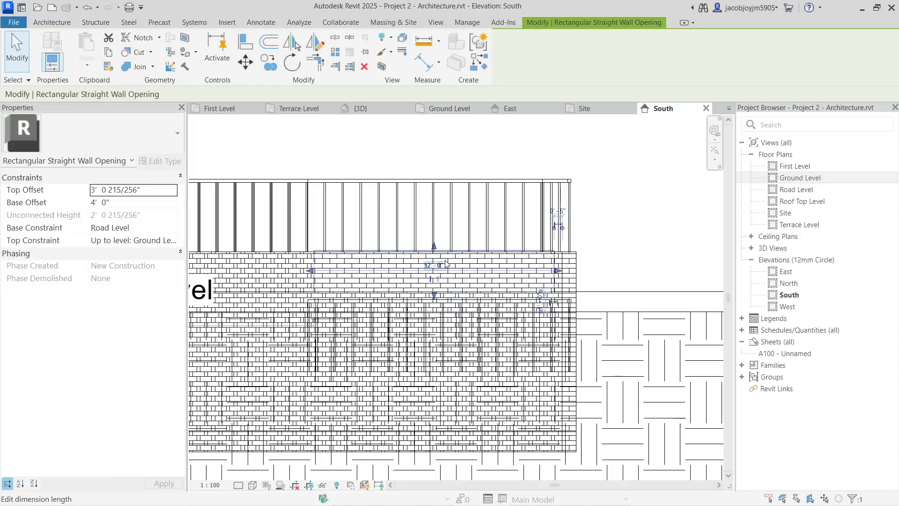
pyautogui.click(562, 211)
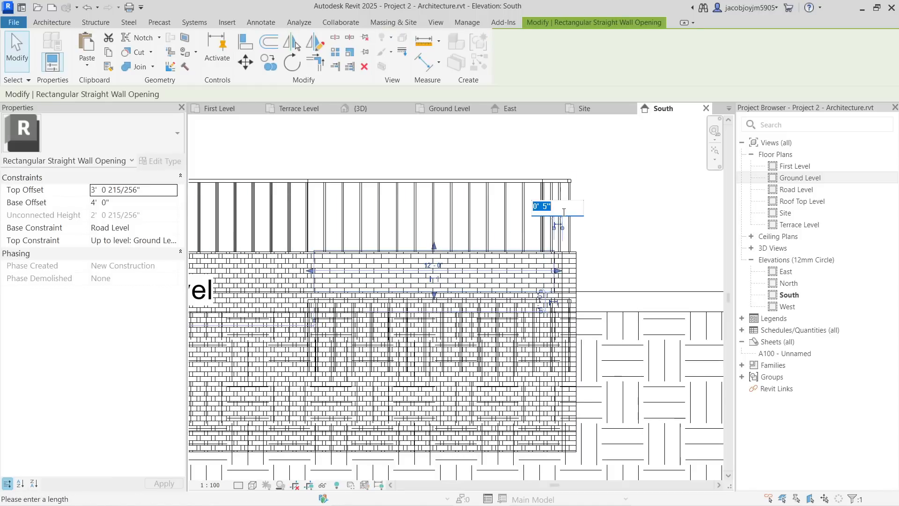
# Step: Set the wall opening's distance from the adjacent east boundary wall to 1' and view the opening in 3D
pyautogui.write('1')
pyautogui.press('Return')
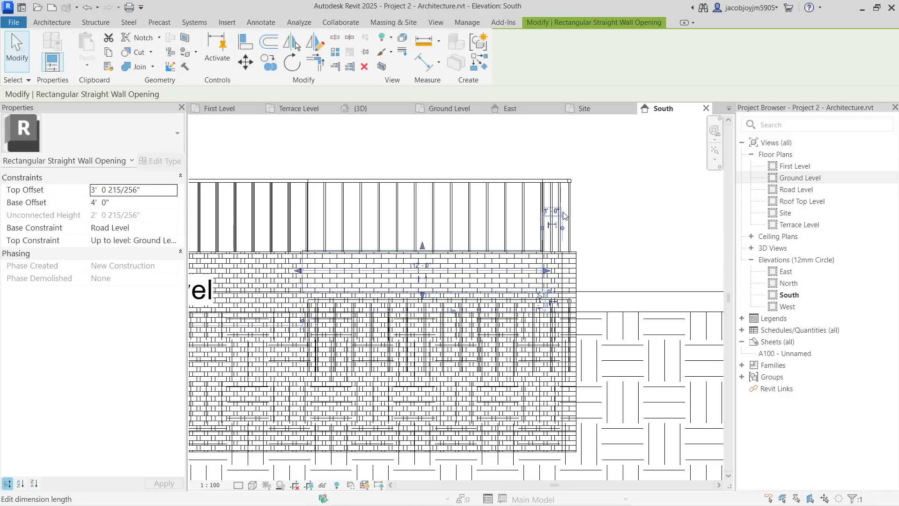
pyautogui.press('Escape')
pyautogui.click(435, 22)
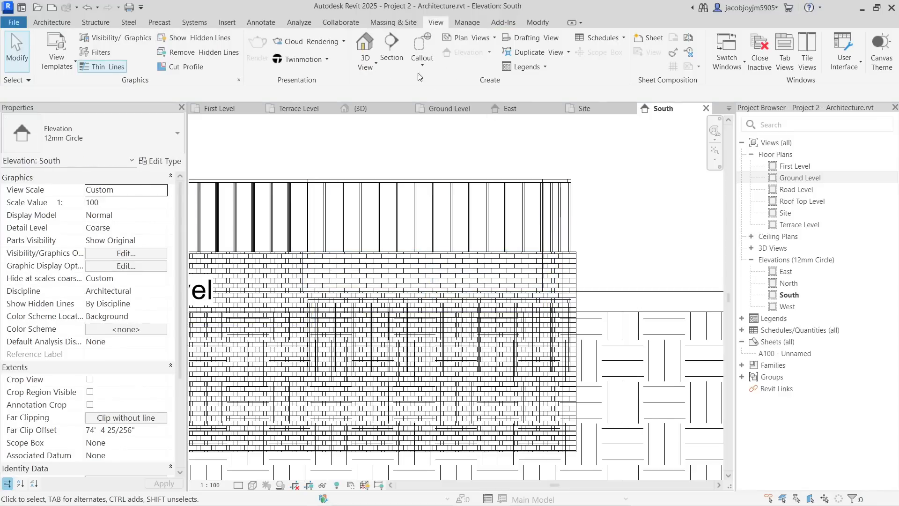
pyautogui.click(364, 44)
pyautogui.keyDown('shift'); pyautogui.moveTo(487, 338); pyautogui.dragTo(586, 367, button='middle'); pyautogui.keyUp('shift')
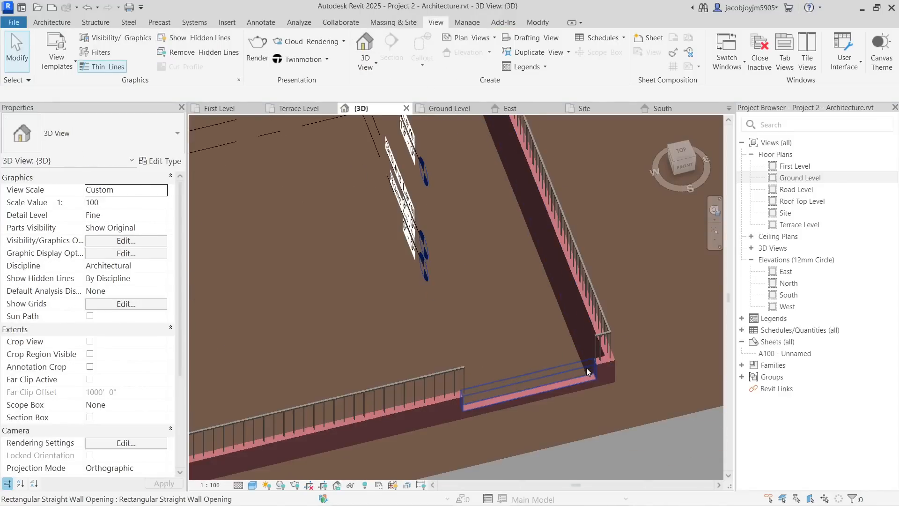
pyautogui.scroll(3, 421, 376)
pyautogui.doubleClick(423, 375)
pyautogui.scroll(1, 440, 388)
pyautogui.moveTo(440, 389); pyautogui.dragTo(436, 307, button='middle')
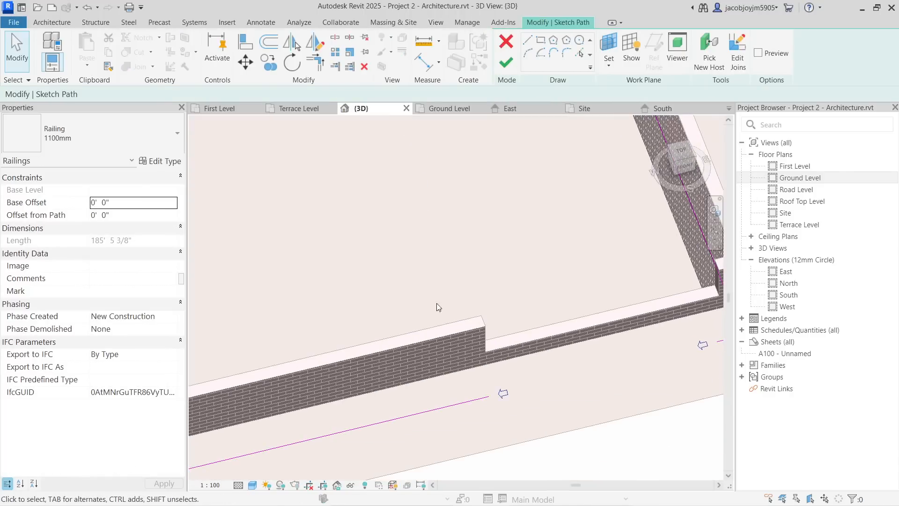
pyautogui.click(335, 69)
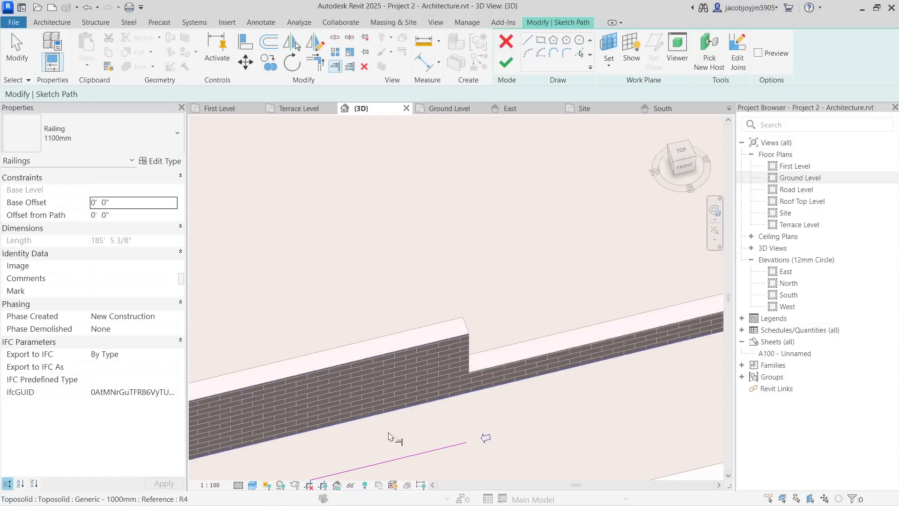
pyautogui.scroll(-3, 368, 398)
pyautogui.click(617, 278)
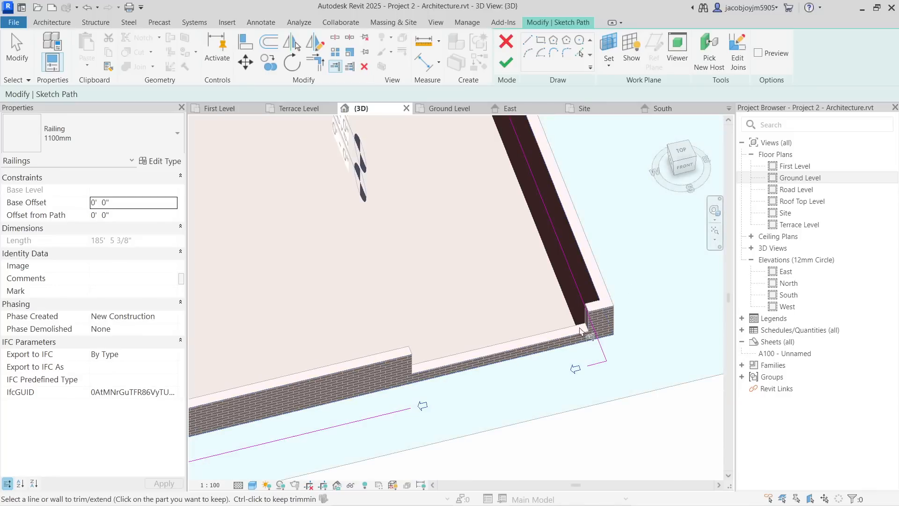
pyautogui.scroll(3, 580, 331)
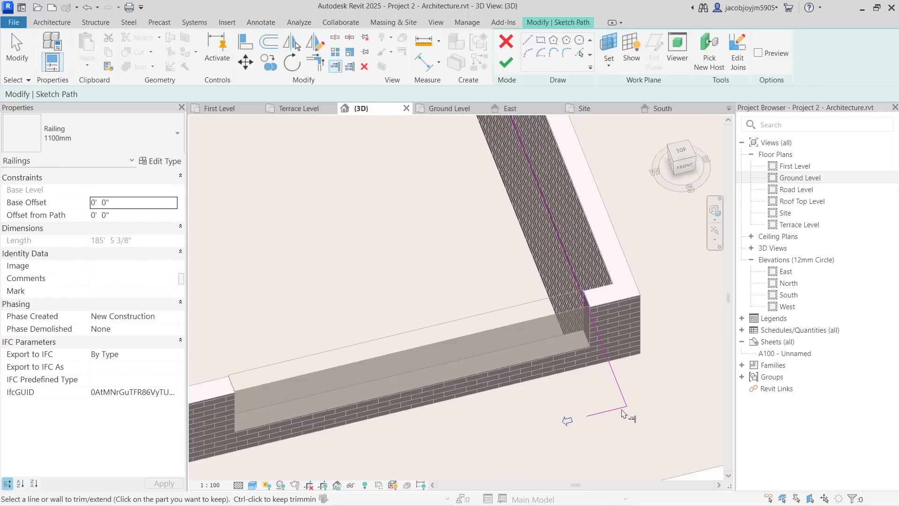
pyautogui.press('Escape')
# Step: Check the railing path's ends against the gate opening in the Site plan and finish the path sketch
pyautogui.scroll(-3, 533, 336)
pyautogui.click(800, 177)
pyautogui.doubleClick(786, 212)
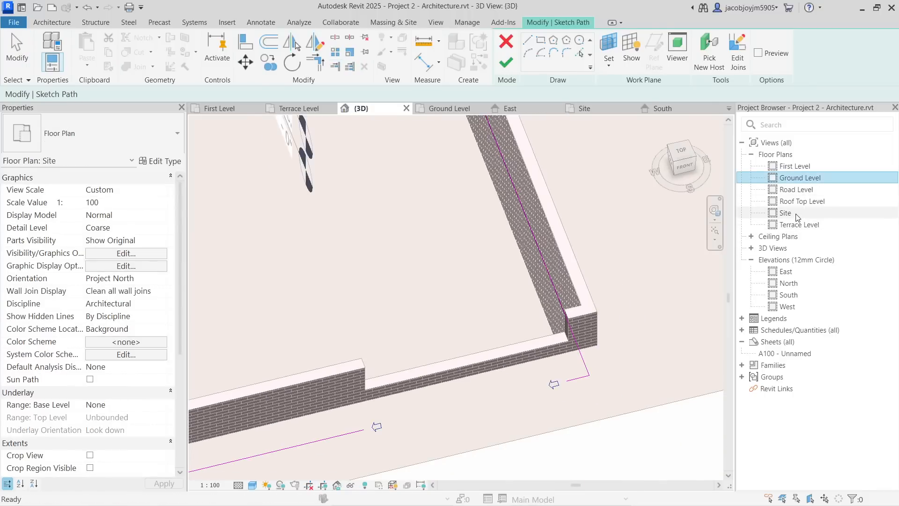
pyautogui.scroll(4, 590, 340)
pyautogui.scroll(-2, 581, 338)
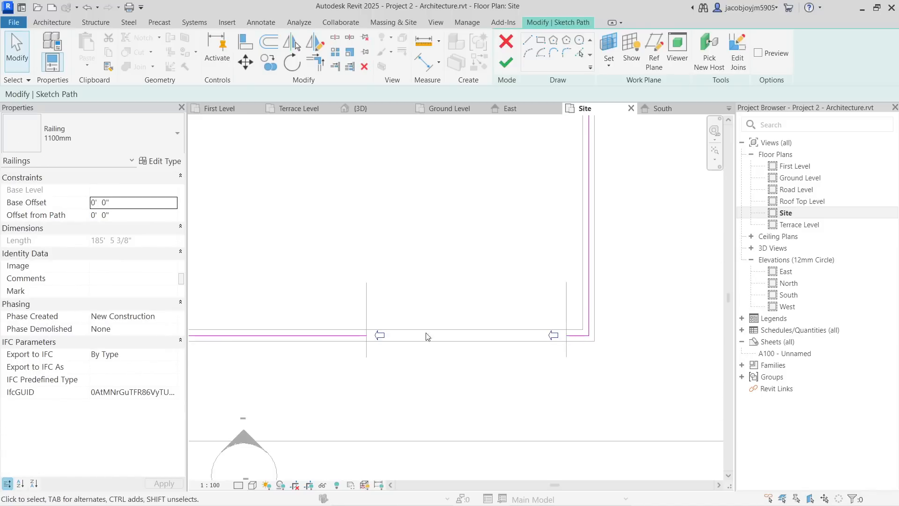
pyautogui.click(508, 70)
pyautogui.press('Escape')
pyautogui.scroll(-3, 543, 341)
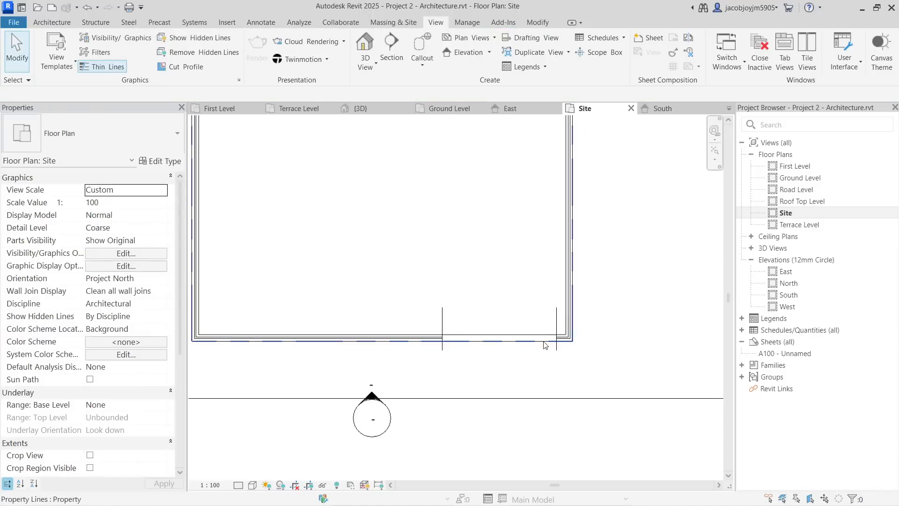
# Step: Examine the gate opening's position relative to the terrain and road in the 3D view
pyautogui.click(363, 45)
pyautogui.scroll(-4, 595, 306)
pyautogui.keyDown('shift'); pyautogui.moveTo(550, 349); pyautogui.dragTo(613, 266, button='middle'); pyautogui.keyUp('shift')
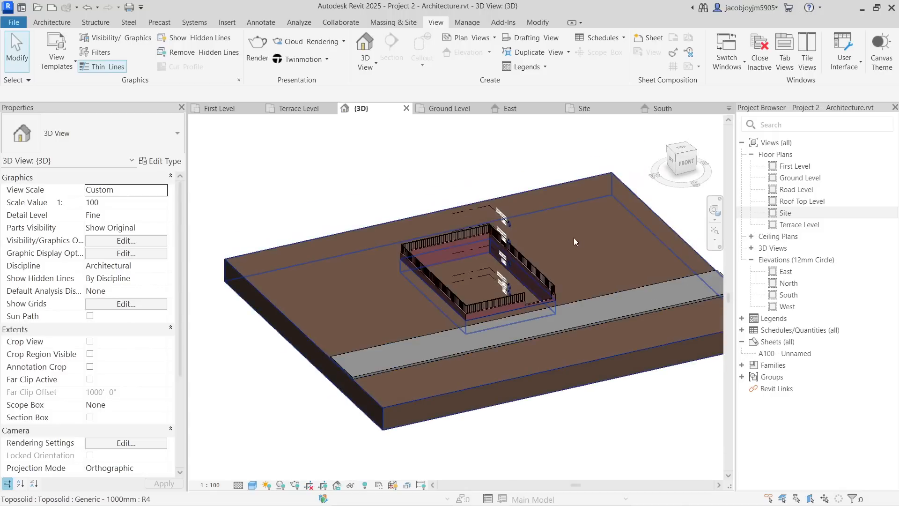
pyautogui.click(568, 242)
pyautogui.scroll(3, 536, 305)
pyautogui.scroll(3, 534, 301)
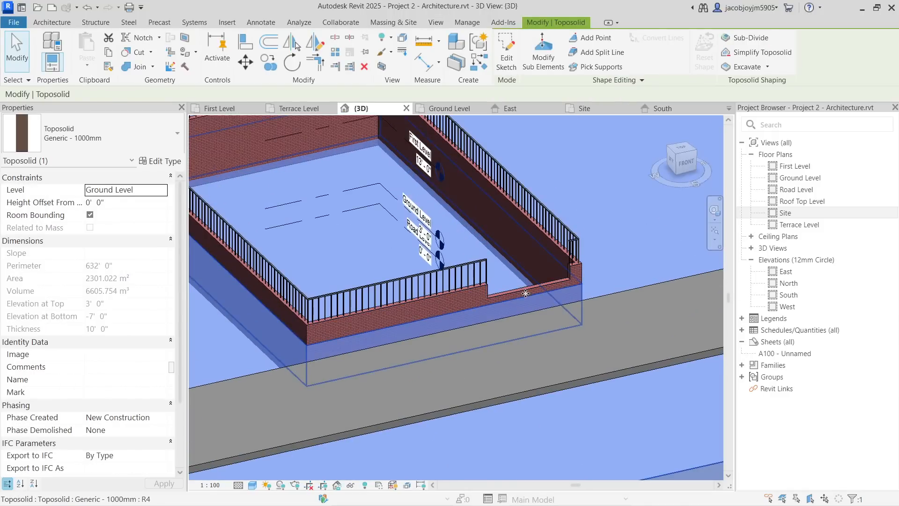
pyautogui.click(546, 270)
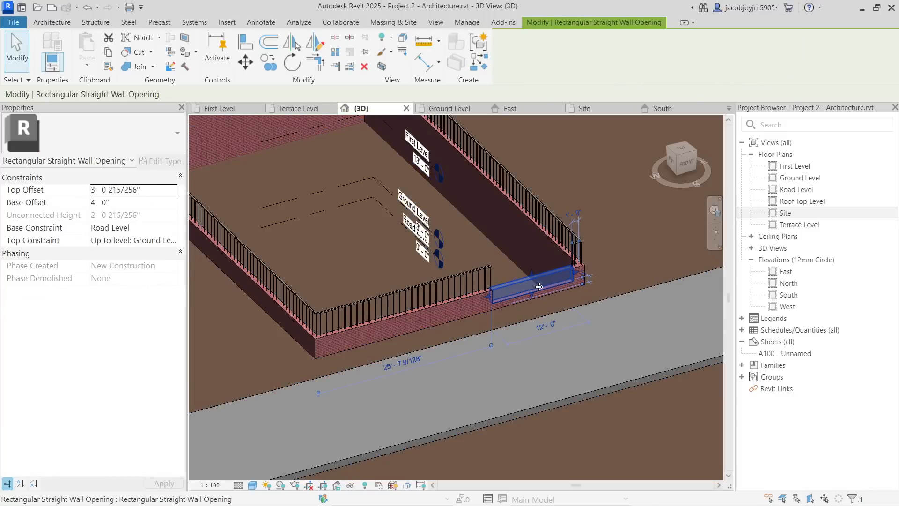
# Step: In the South elevation, stretch the wall opening's bottom edge down to about 2" below Road Level
pyautogui.click(787, 306)
pyautogui.click(799, 295)
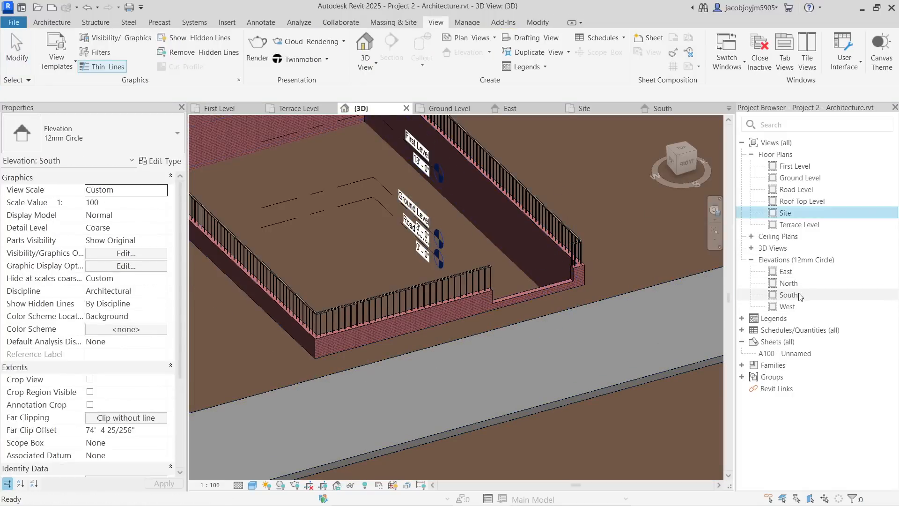
pyautogui.doubleClick(799, 296)
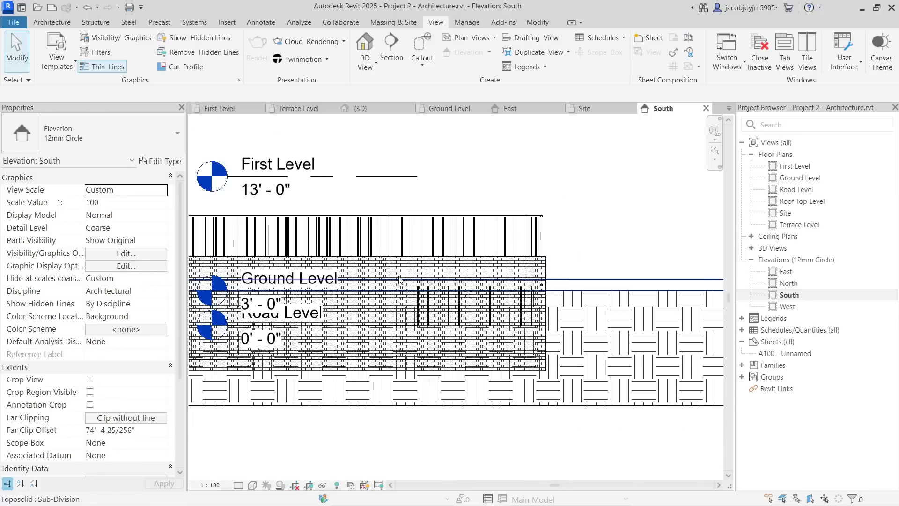
pyautogui.click(410, 260)
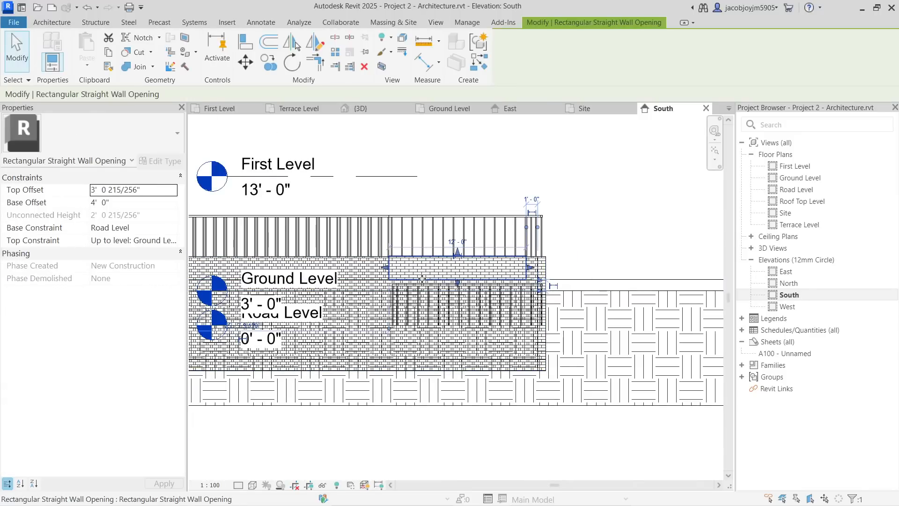
pyautogui.scroll(2, 423, 280)
pyautogui.moveTo(462, 291); pyautogui.dragTo(583, 300, button='middle')
pyautogui.scroll(3, 594, 291)
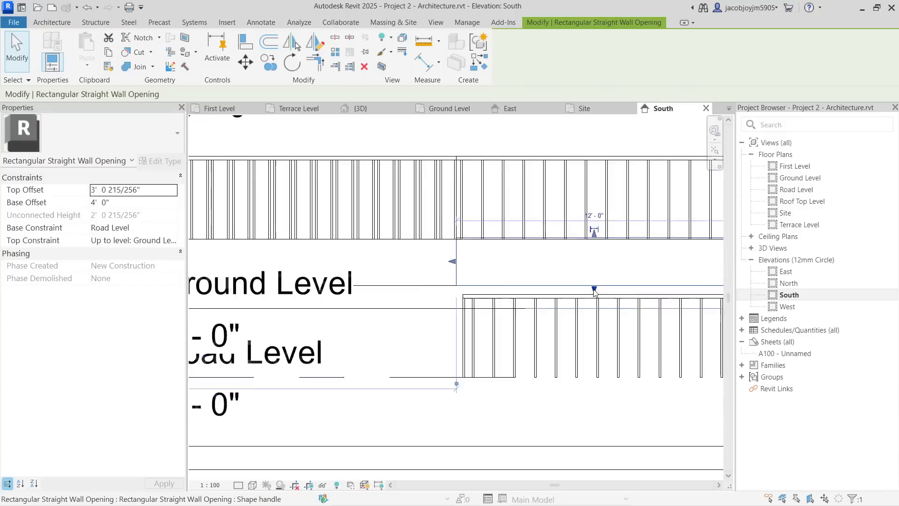
pyautogui.moveTo(594, 289); pyautogui.dragTo(583, 396)
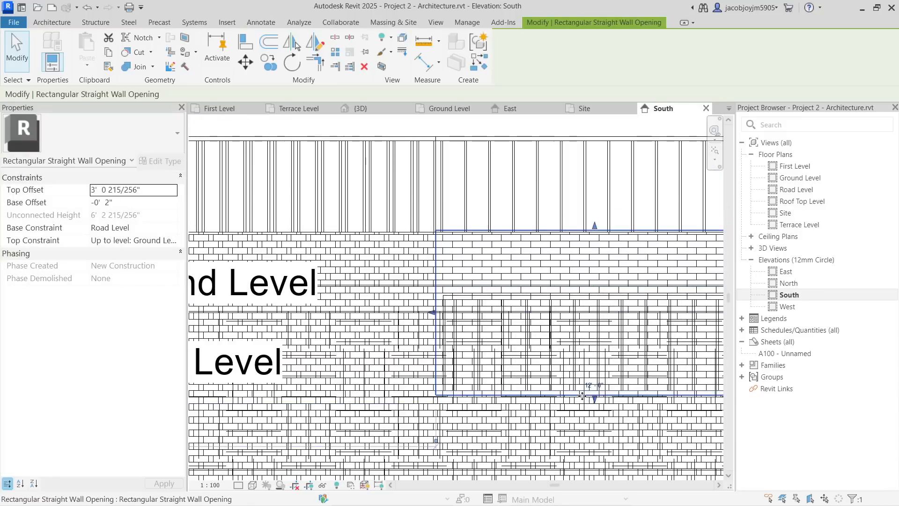
# Step: Set the wall opening's base offset from Road Level to 0' 0"
pyautogui.click(173, 228)
pyautogui.click(172, 227)
pyautogui.click(173, 227)
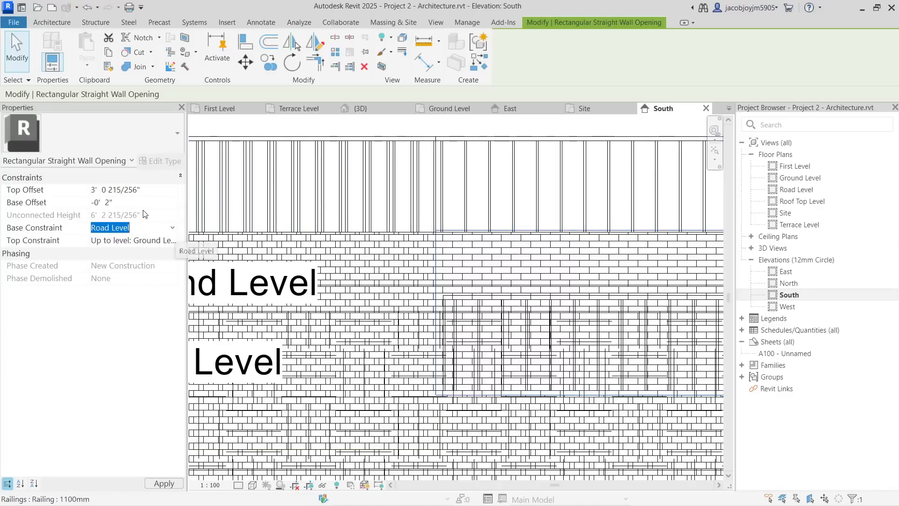
pyautogui.click(141, 205)
pyautogui.press('Return')
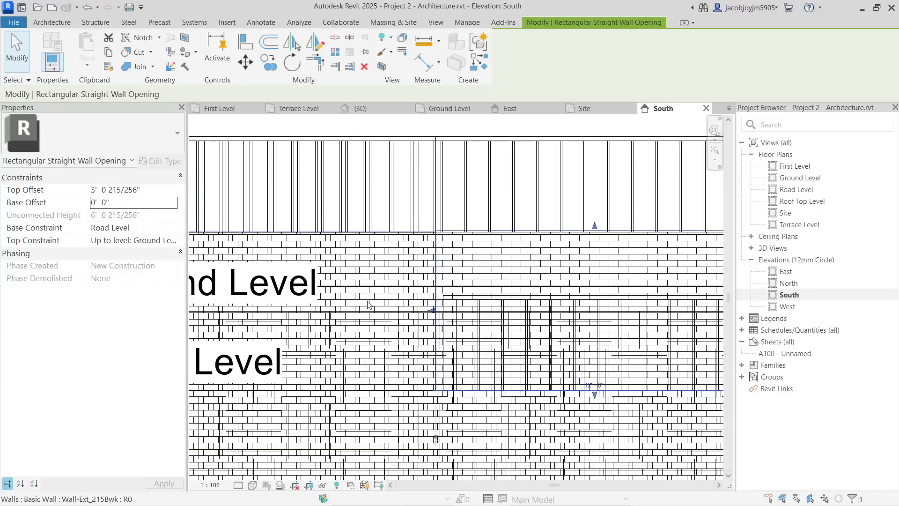
# Step: Delete the leftover low railing running through the gate opening in the 3D view
pyautogui.scroll(-3, 438, 345)
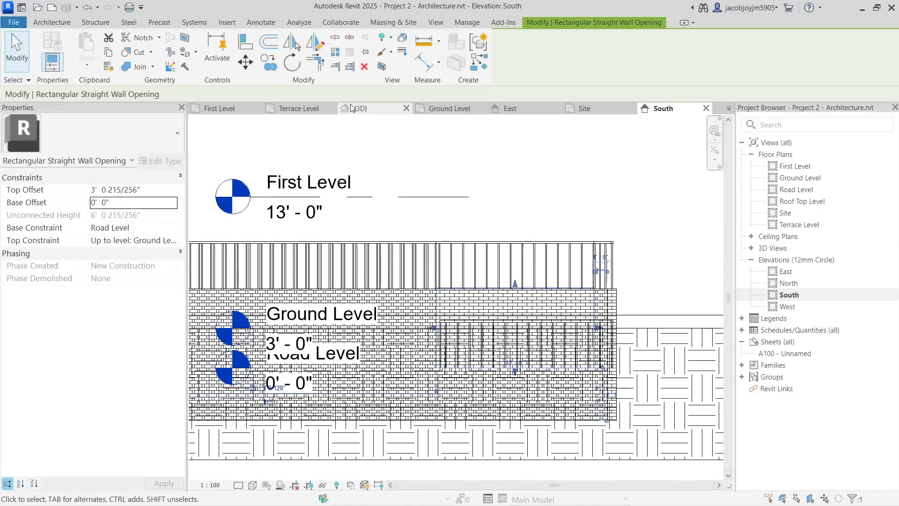
pyautogui.click(353, 109)
pyautogui.click(605, 232)
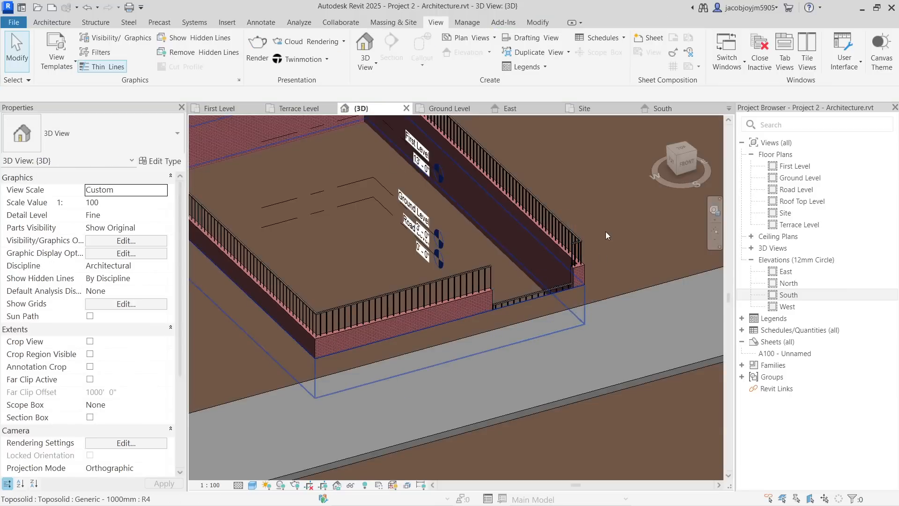
pyautogui.click(532, 294)
pyautogui.keyDown('shift'); pyautogui.moveTo(532, 294); pyautogui.dragTo(553, 334, button='middle'); pyautogui.keyUp('shift')
pyautogui.scroll(-2, 553, 330)
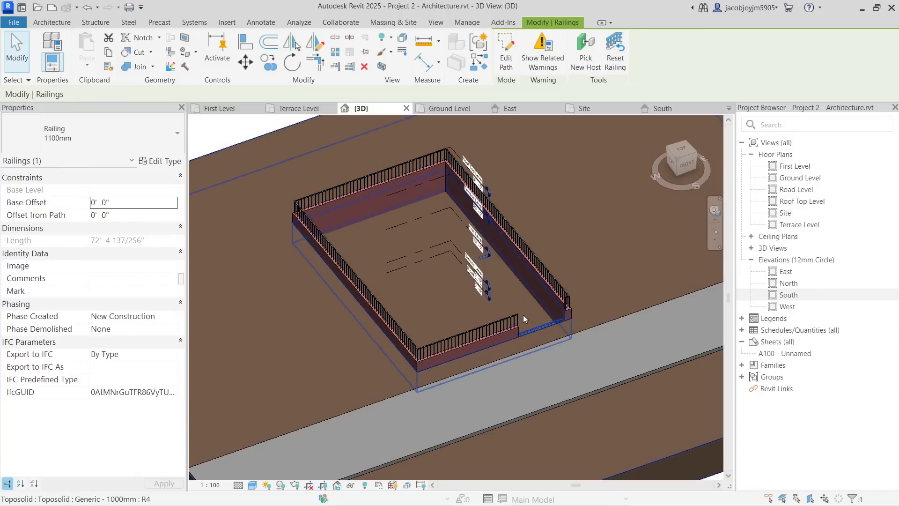
pyautogui.press('Escape')
# Step: Look over the boundary wall, its railings and the gate opening in the 3D view
pyautogui.click(546, 262)
pyautogui.press('Escape')
pyautogui.keyDown('shift'); pyautogui.moveTo(497, 277); pyautogui.dragTo(444, 350, button='middle'); pyautogui.keyUp('shift')
pyautogui.scroll(-3, 481, 267)
pyautogui.scroll(4, 445, 234)
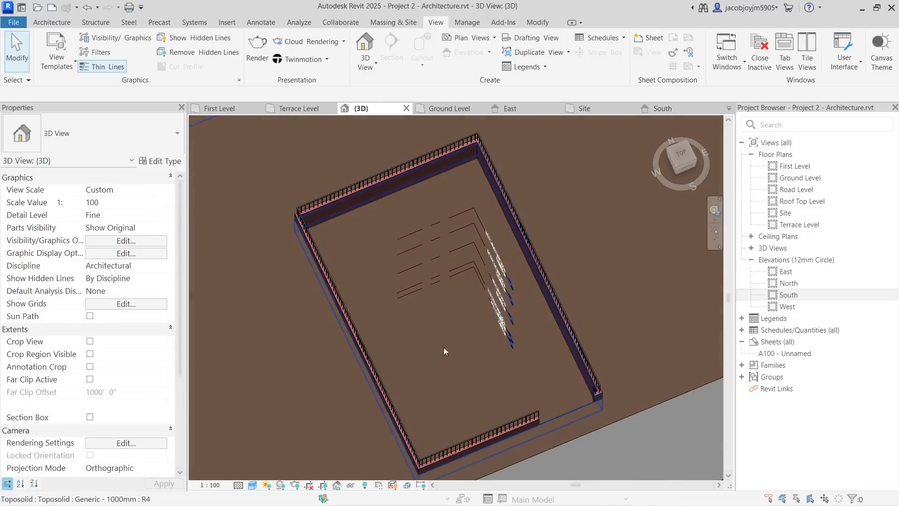
pyautogui.scroll(-1, 432, 255)
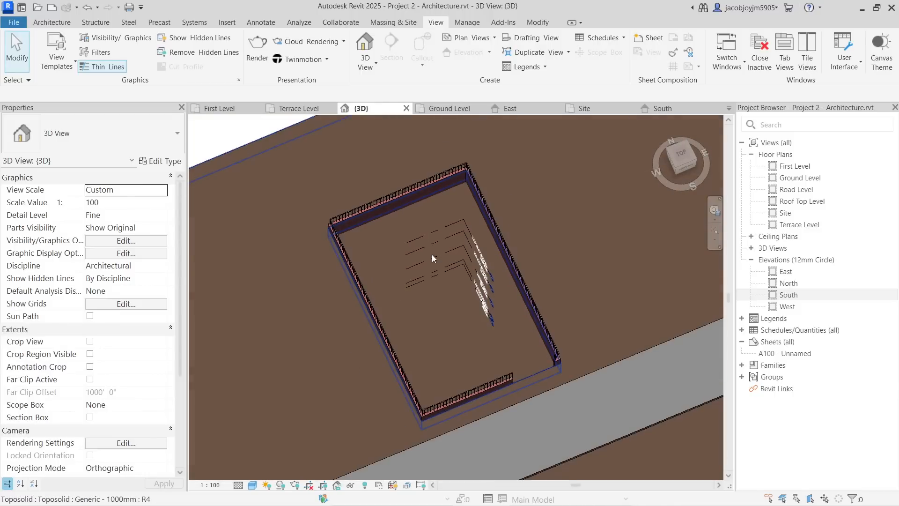
pyautogui.scroll(-1, 428, 247)
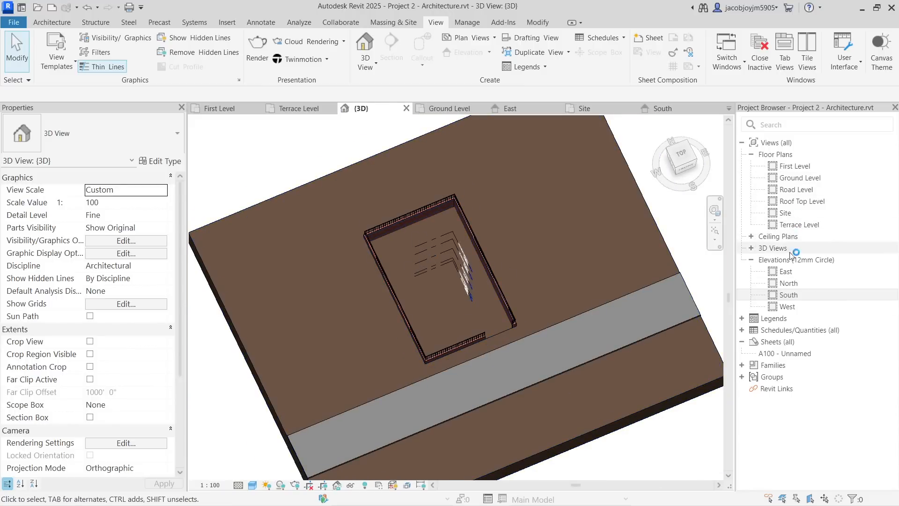
# Step: Draw a scope box in the Site plan enclosing the walled plot, the elevation markers and the road strip
pyautogui.click(796, 213)
pyautogui.doubleClick(802, 213)
pyautogui.scroll(-7, 523, 282)
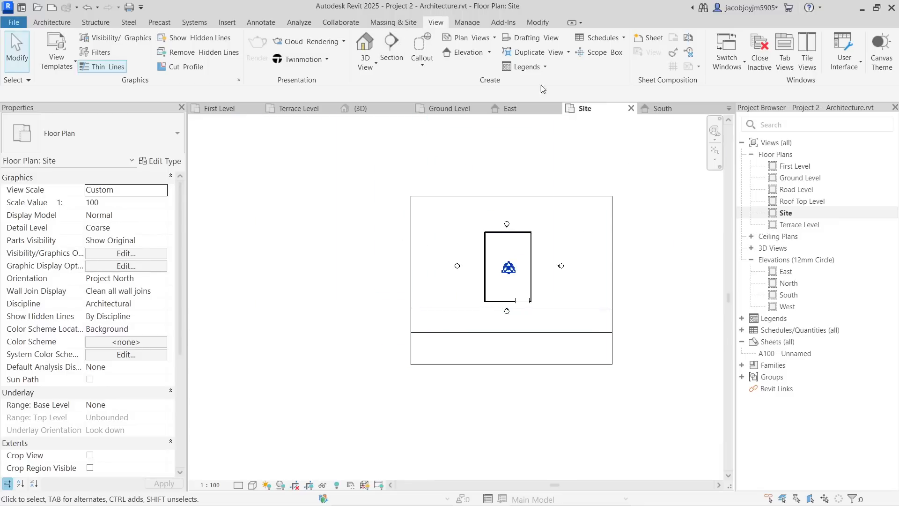
pyautogui.click(604, 52)
pyautogui.click(432, 205)
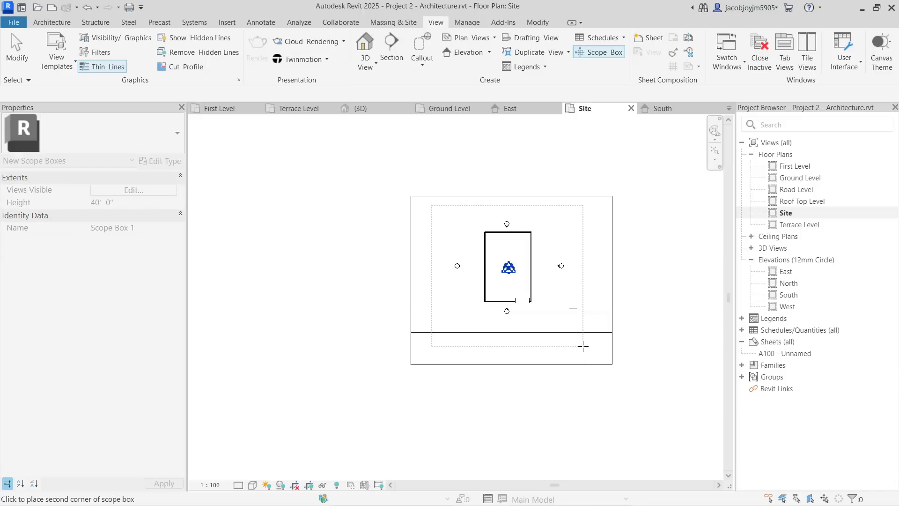
pyautogui.click(582, 341)
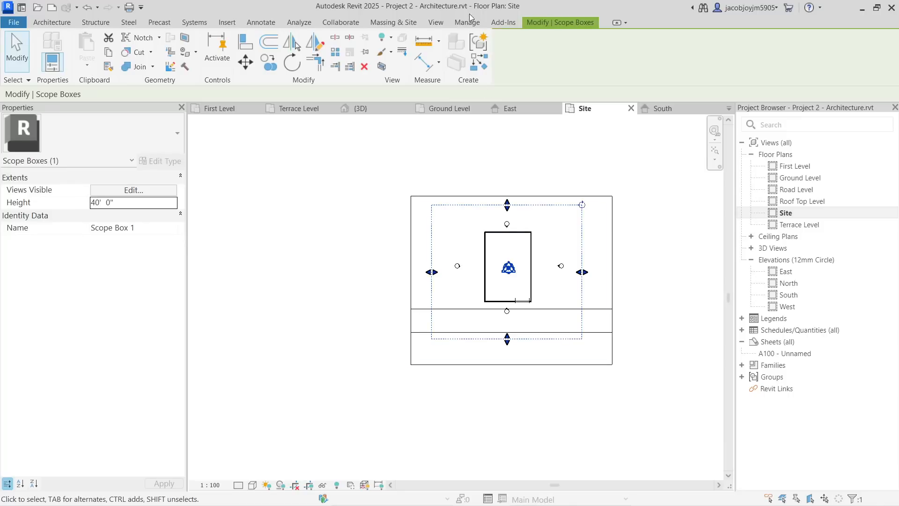
# Step: Stretch the scope box below the terrain and upward in 3D to a height of about 84' 8"
pyautogui.click(435, 22)
pyautogui.click(365, 50)
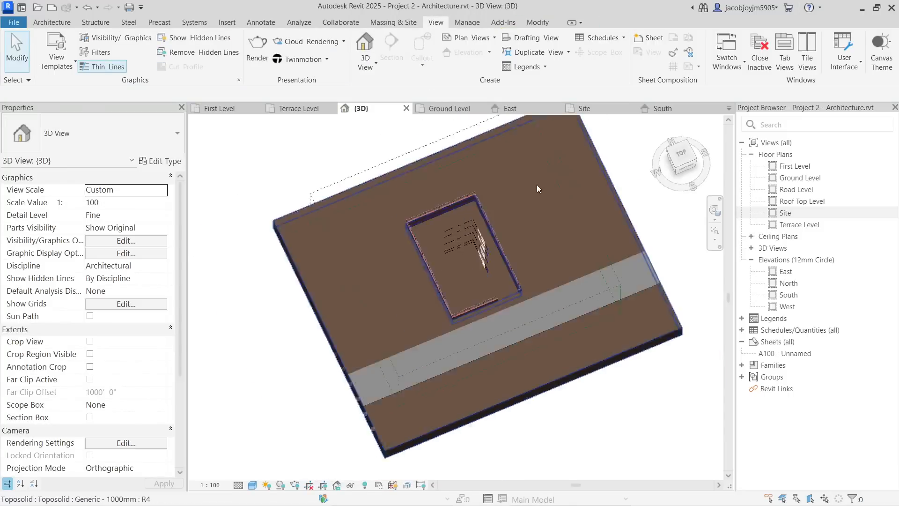
pyautogui.keyDown('shift'); pyautogui.moveTo(538, 248); pyautogui.dragTo(526, 147, button='middle'); pyautogui.keyUp('shift')
pyautogui.click(501, 174)
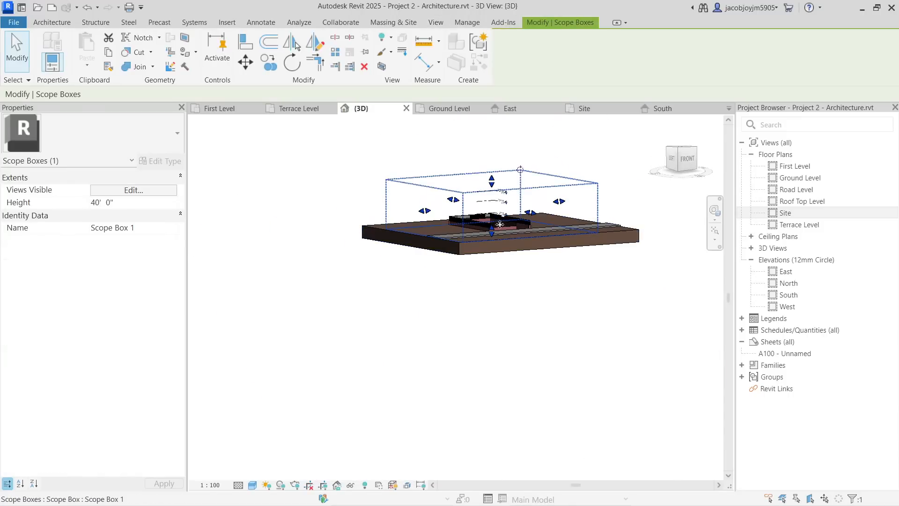
pyautogui.moveTo(493, 235); pyautogui.dragTo(494, 271)
pyautogui.moveTo(492, 184); pyautogui.dragTo(492, 168)
pyautogui.keyDown('shift'); pyautogui.moveTo(492, 167); pyautogui.dragTo(300, 220, button='middle'); pyautogui.keyUp('shift')
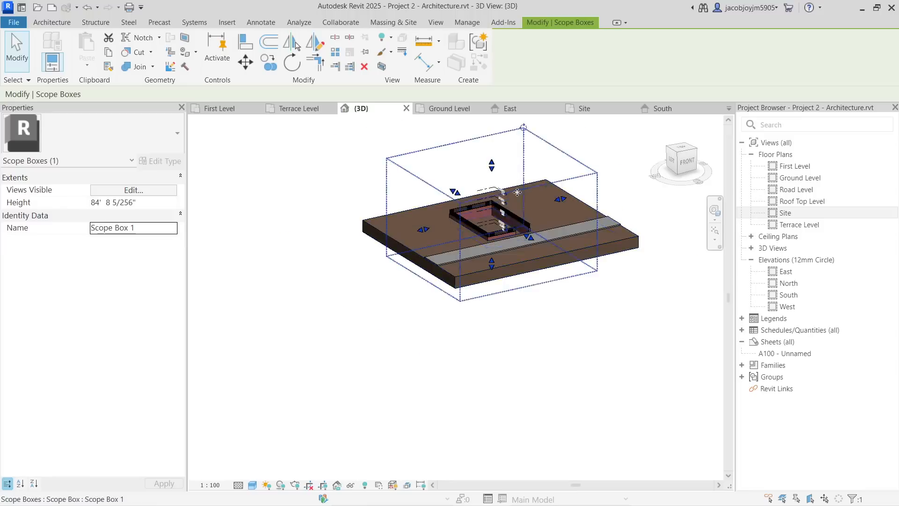
# Step: Assign Scope Box 1 to all level instances in the entire project
pyautogui.scroll(5, 497, 190)
pyautogui.press('Escape')
pyautogui.click(477, 184)
pyautogui.rightClick(478, 184)
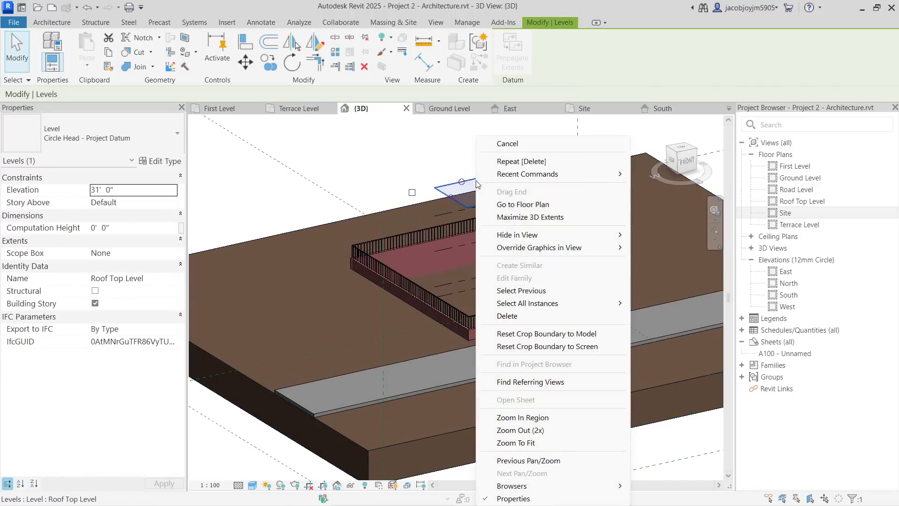
pyautogui.moveTo(556, 308)
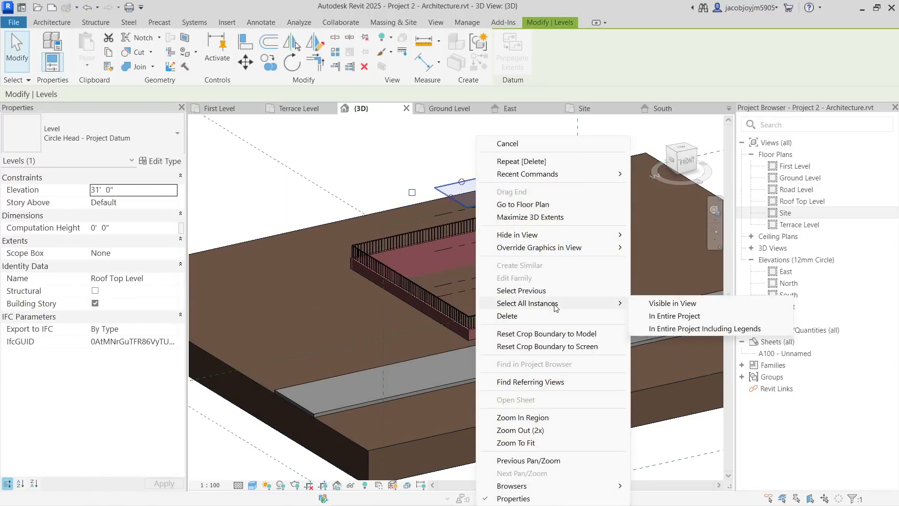
pyautogui.click(674, 317)
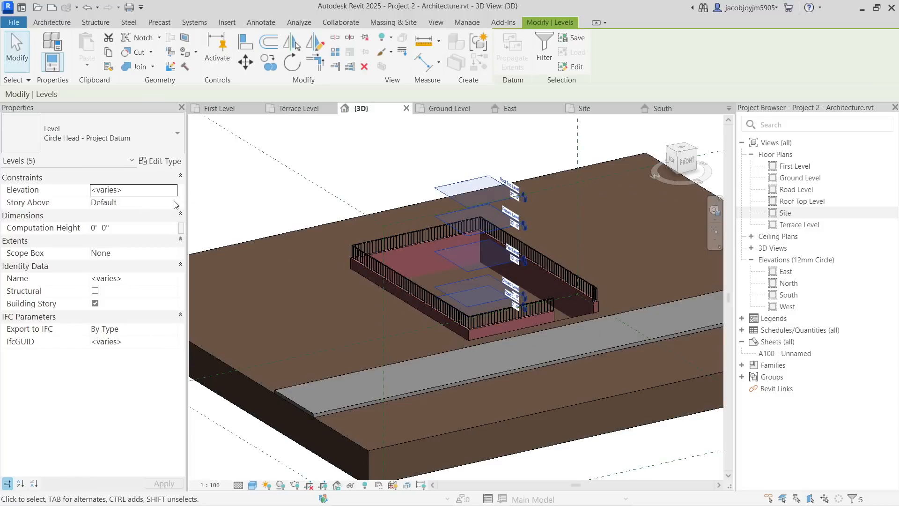
pyautogui.click(176, 254)
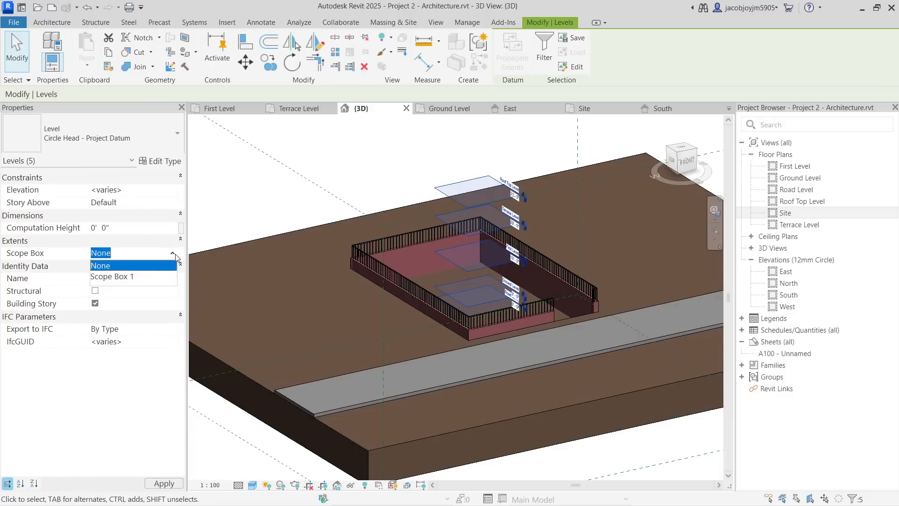
pyautogui.click(140, 277)
# Step: Examine in 3D how the level extents fit within the scope box around the site
pyautogui.keyDown('shift'); pyautogui.moveTo(374, 260); pyautogui.dragTo(555, 414, button='middle'); pyautogui.keyUp('shift')
pyautogui.click(596, 143)
pyautogui.click(596, 167)
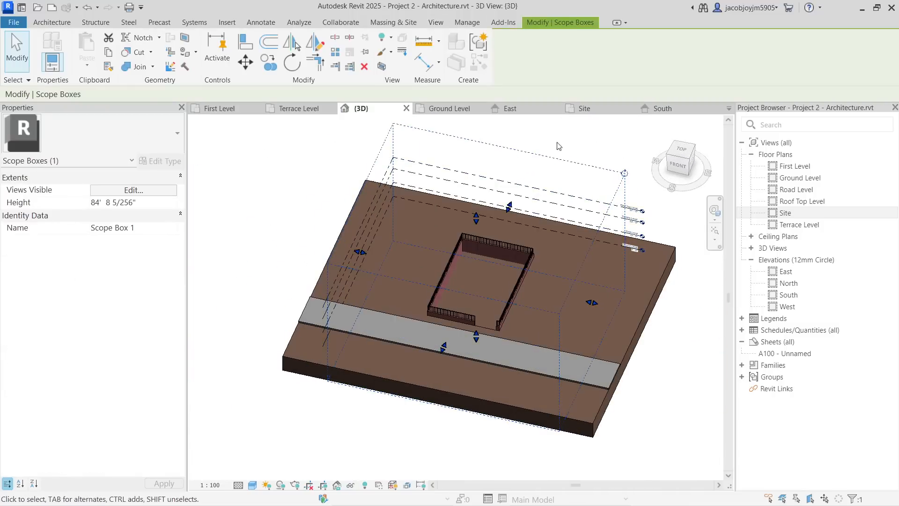
pyautogui.click(364, 50)
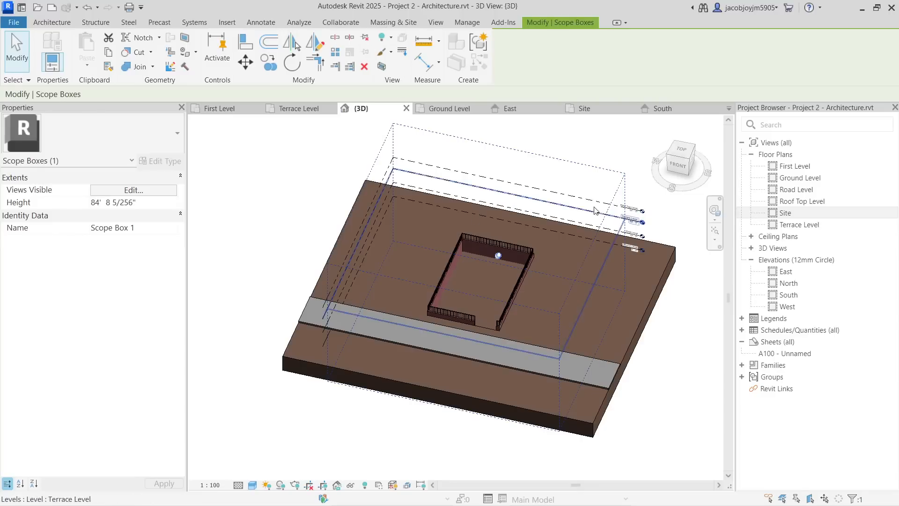
pyautogui.click(599, 150)
pyautogui.click(602, 206)
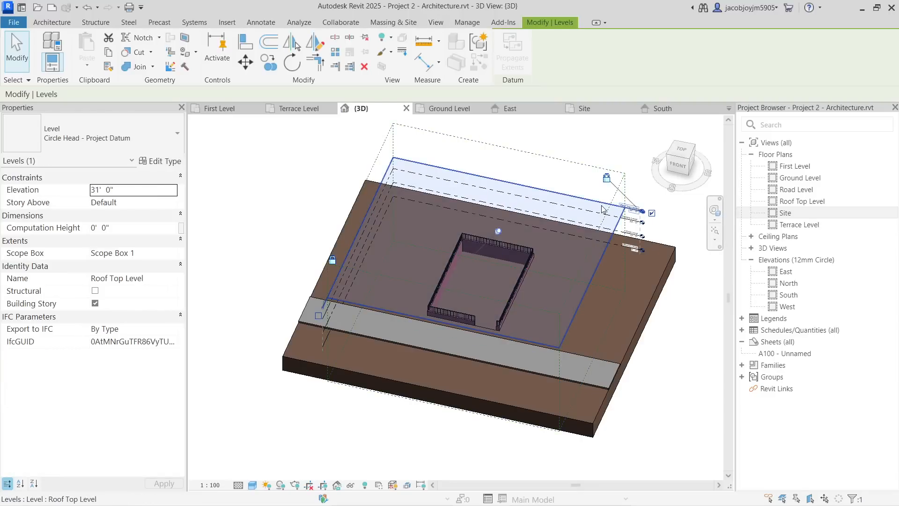
pyautogui.click(563, 162)
pyautogui.keyDown('shift'); pyautogui.moveTo(549, 159); pyautogui.dragTo(549, 278, button='middle'); pyautogui.keyUp('shift')
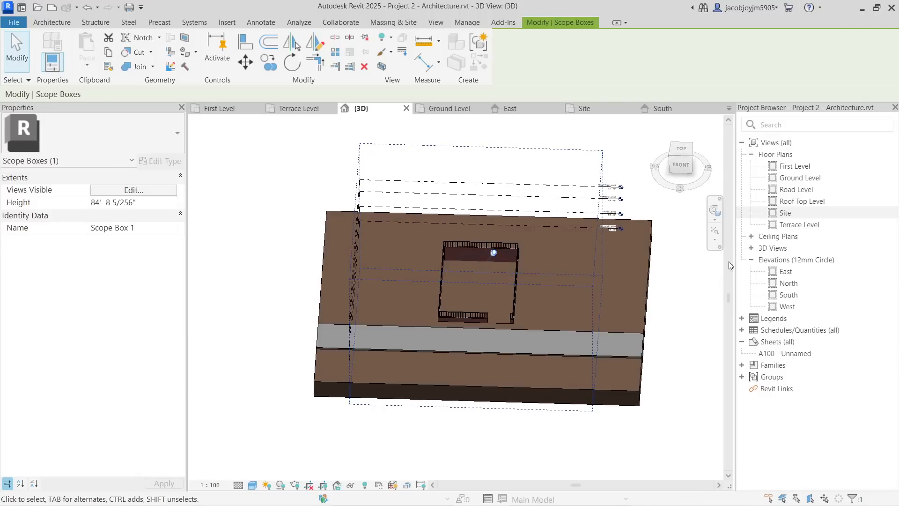
# Step: Draw a rectangle of Wall-Ext_215Bwk walls about 31' by 49' 6" inside the boundary wall on the Ground Level plan
pyautogui.click(798, 178)
pyautogui.doubleClick(798, 178)
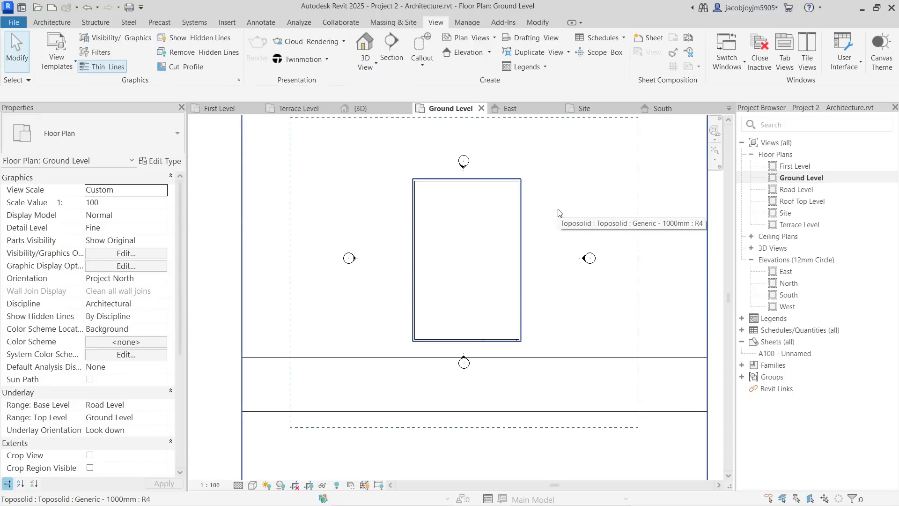
pyautogui.press('w')
pyautogui.press('a')
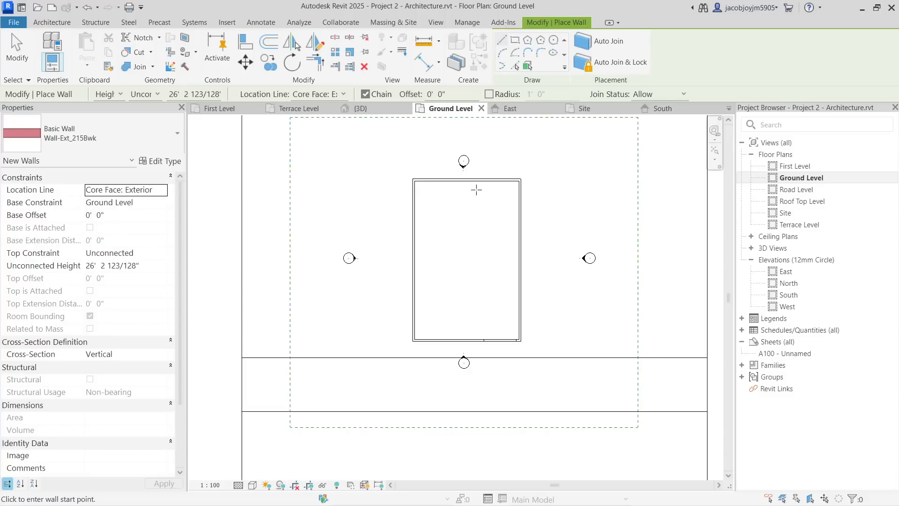
pyautogui.scroll(2, 427, 190)
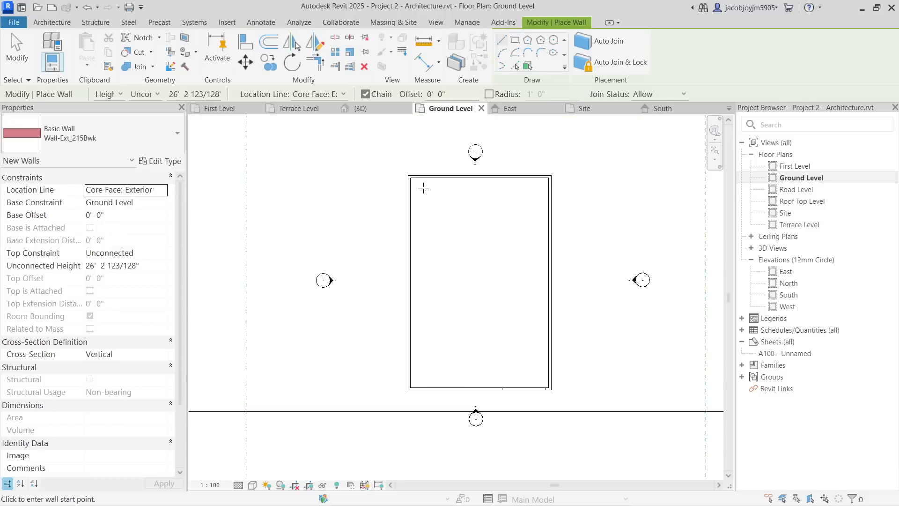
pyautogui.click(515, 40)
pyautogui.click(420, 190)
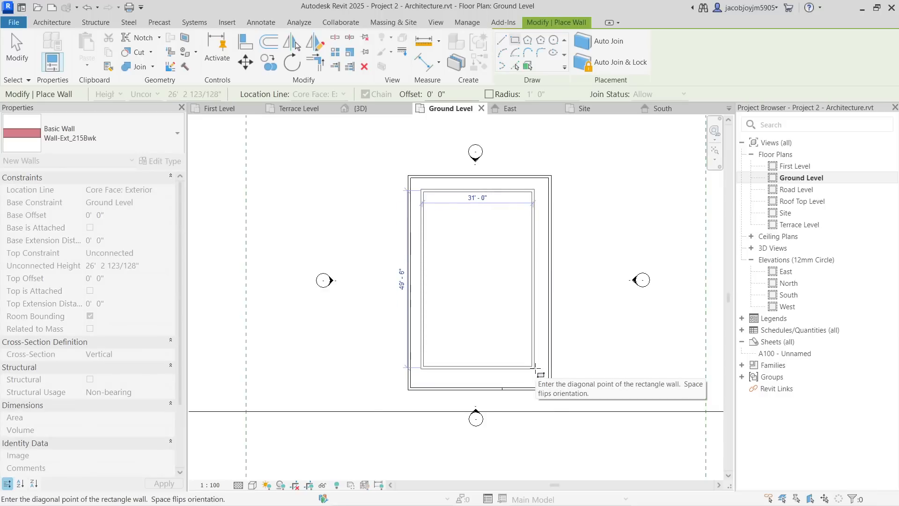
pyautogui.click(534, 368)
pyautogui.press('Escape')
pyautogui.press('Escape')
# Step: Draw two inner walls enclosing a room about 10' by 16' 6" in the house's upper-left corner
pyautogui.scroll(3, 473, 236)
pyautogui.click(440, 157)
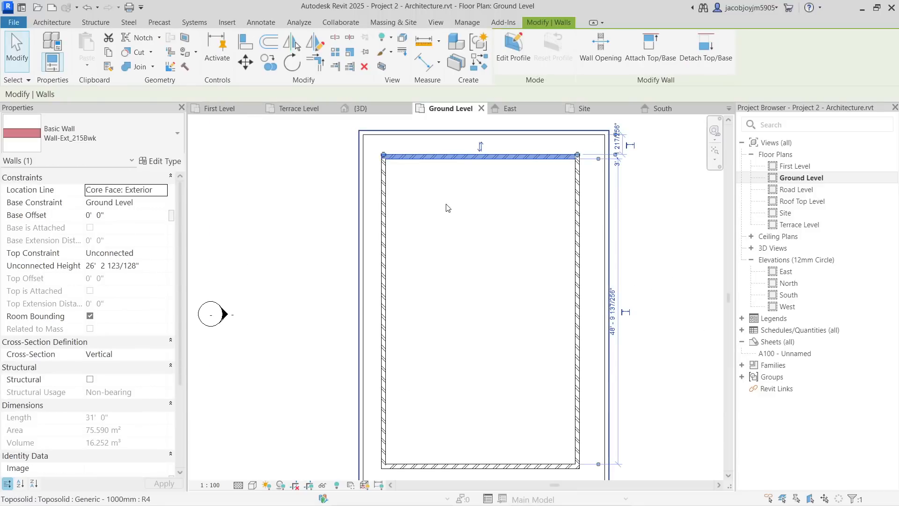
pyautogui.press('w')
pyautogui.press('a')
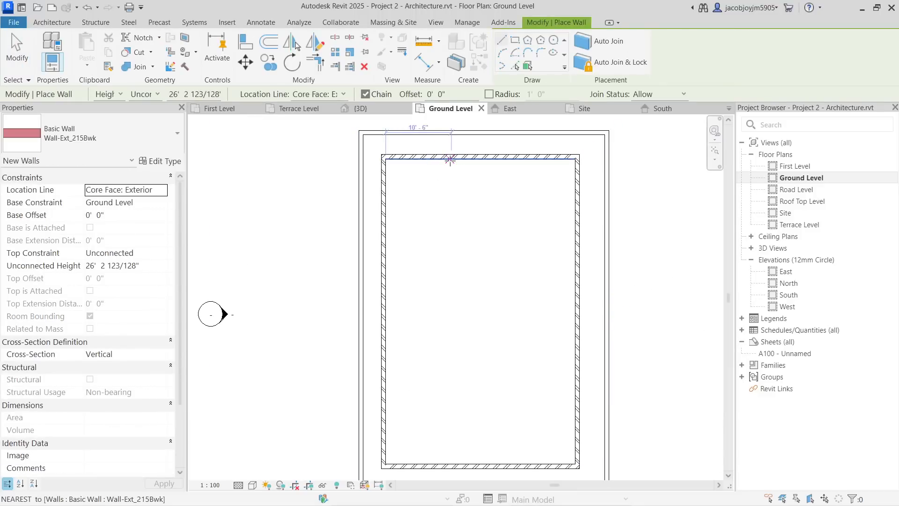
pyautogui.click(448, 159)
pyautogui.click(448, 262)
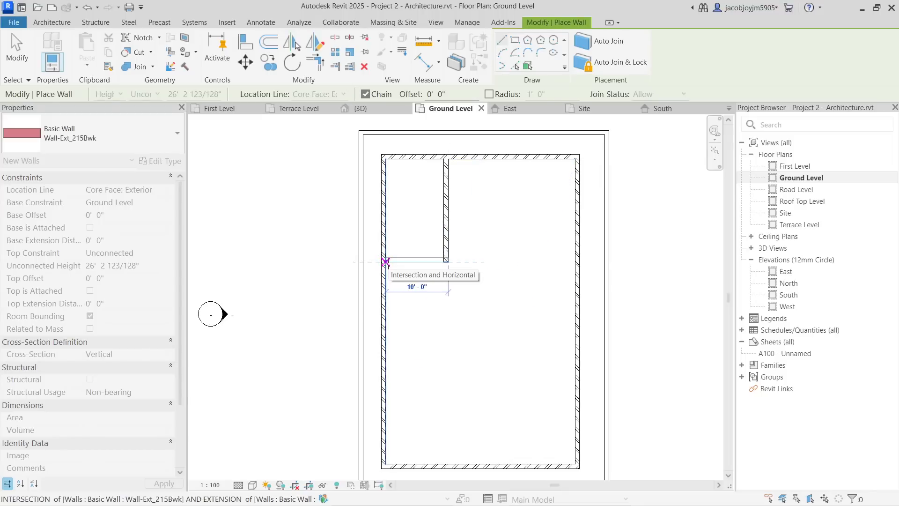
pyautogui.click(385, 262)
pyautogui.press('Escape')
pyautogui.scroll(-2, 417, 201)
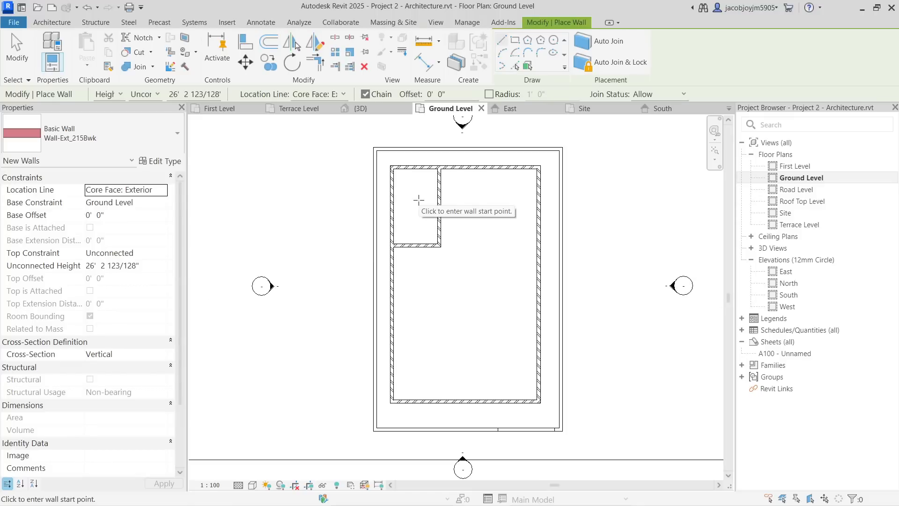
# Step: Delete the two inner walls enclosing the upper-left corner room
pyautogui.press('Escape')
pyautogui.press('Escape')
pyautogui.click(440, 227)
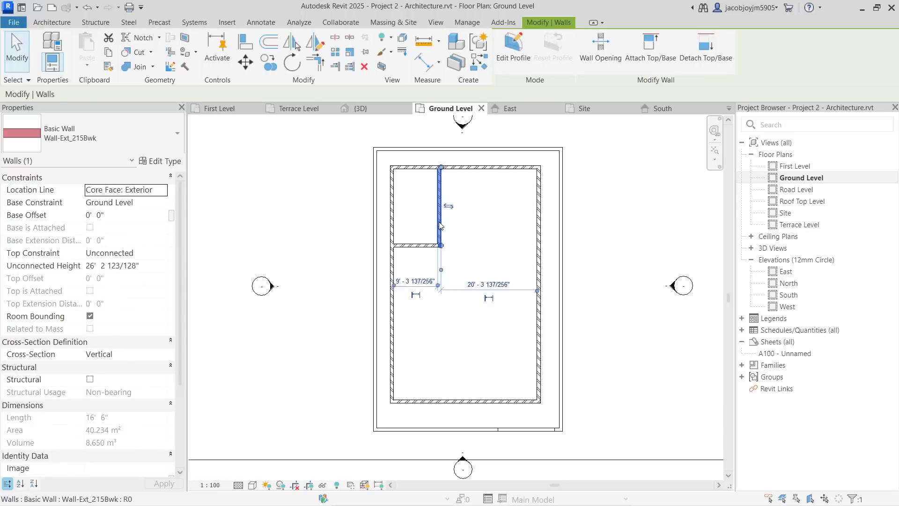
pyautogui.press('Delete')
pyautogui.click(421, 244)
pyautogui.press('Delete')
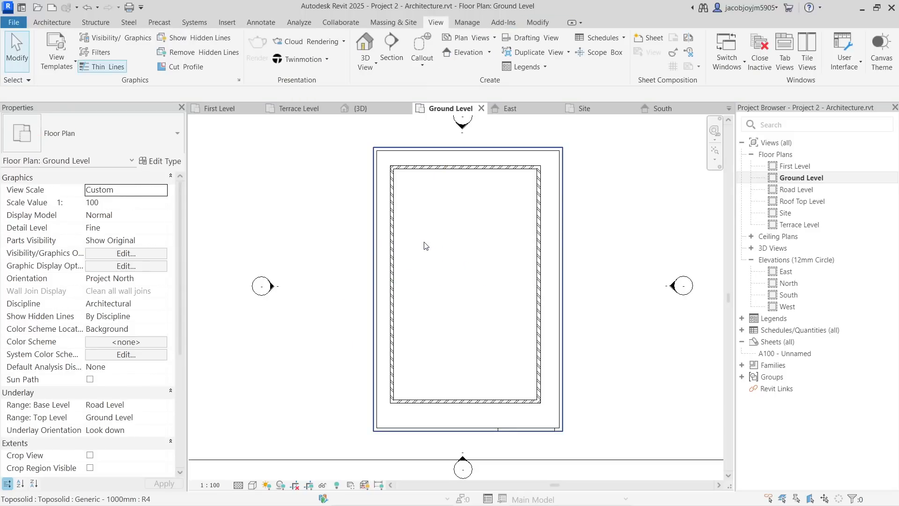
# Step: Set the rear house wall's distance from the outer face of the boundary wall to 4'
pyautogui.click(447, 169)
pyautogui.scroll(2, 590, 138)
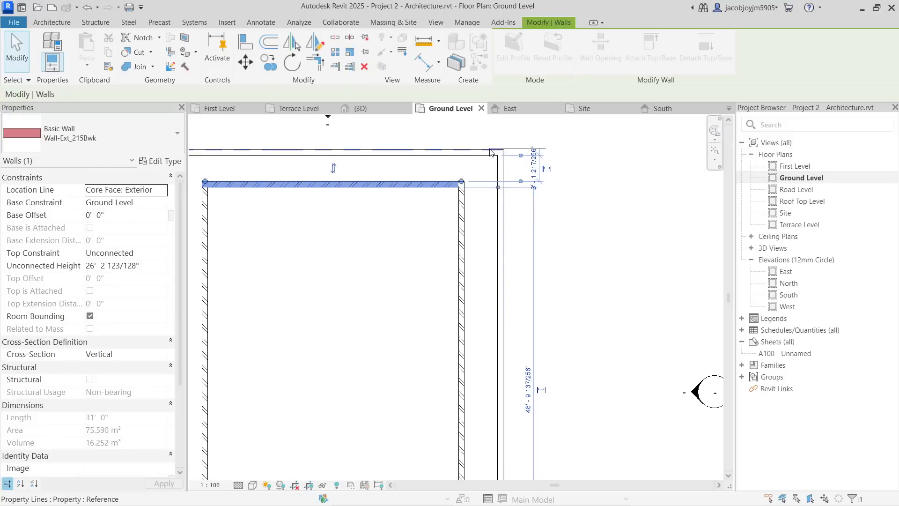
pyautogui.moveTo(498, 187); pyautogui.dragTo(432, 182)
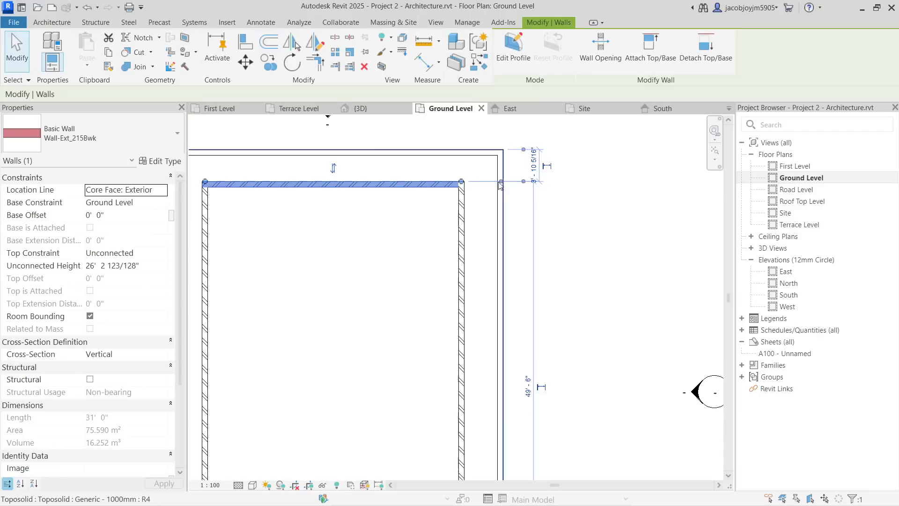
pyautogui.click(538, 172)
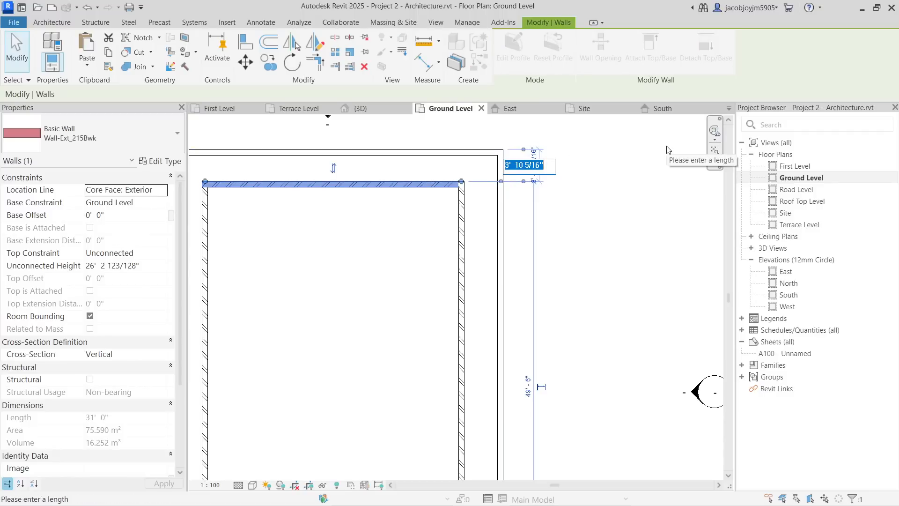
pyautogui.write('4')
pyautogui.press('Return')
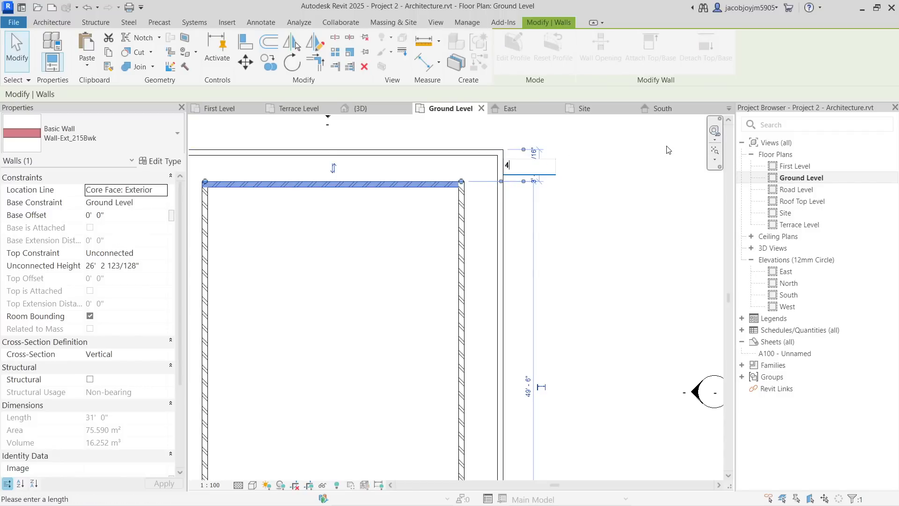
# Step: Set the left house wall's distance from the outer face of the boundary wall to 3'
pyautogui.scroll(-3, 628, 167)
pyautogui.moveTo(386, 338); pyautogui.dragTo(446, 352, button='middle')
pyautogui.click(393, 270)
pyautogui.scroll(5, 397, 166)
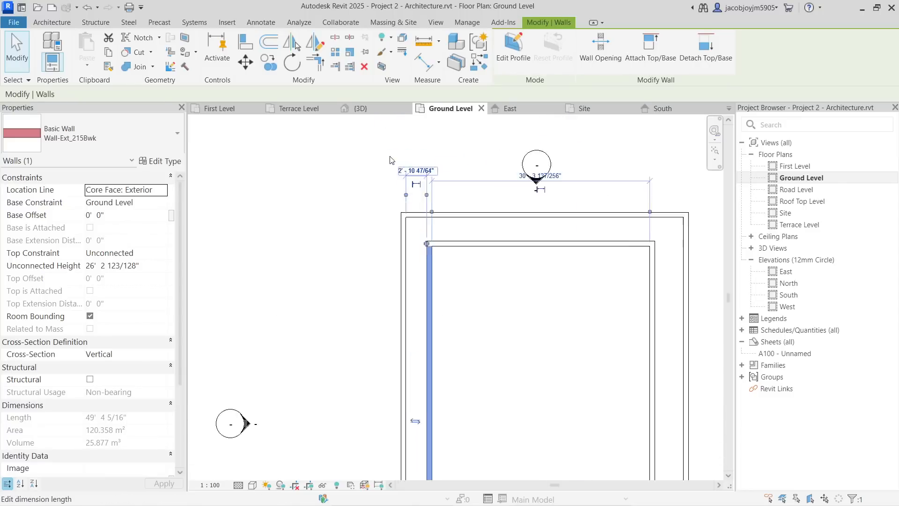
pyautogui.moveTo(395, 254); pyautogui.dragTo(395, 253)
pyautogui.click(422, 167)
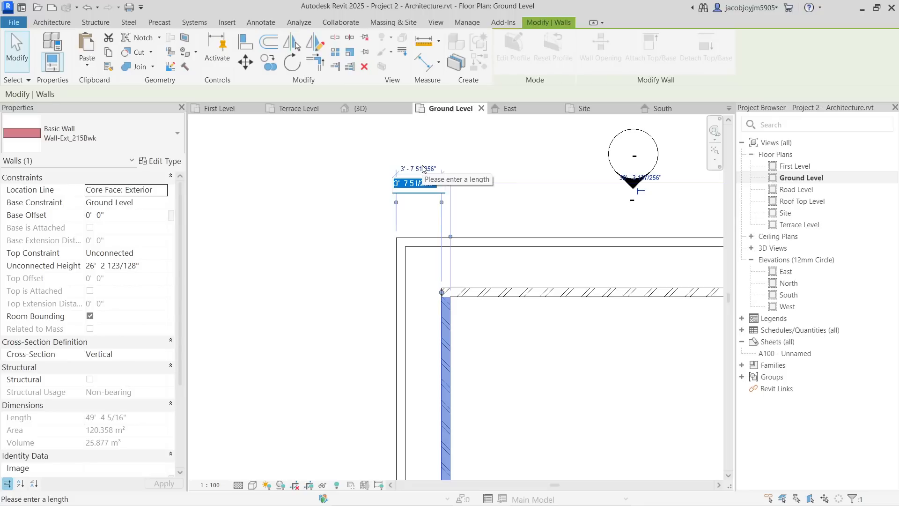
pyautogui.write('3')
pyautogui.press('Return')
# Step: Set the front house wall's distance from the inner face of the boundary wall to 5'
pyautogui.scroll(-5, 423, 168)
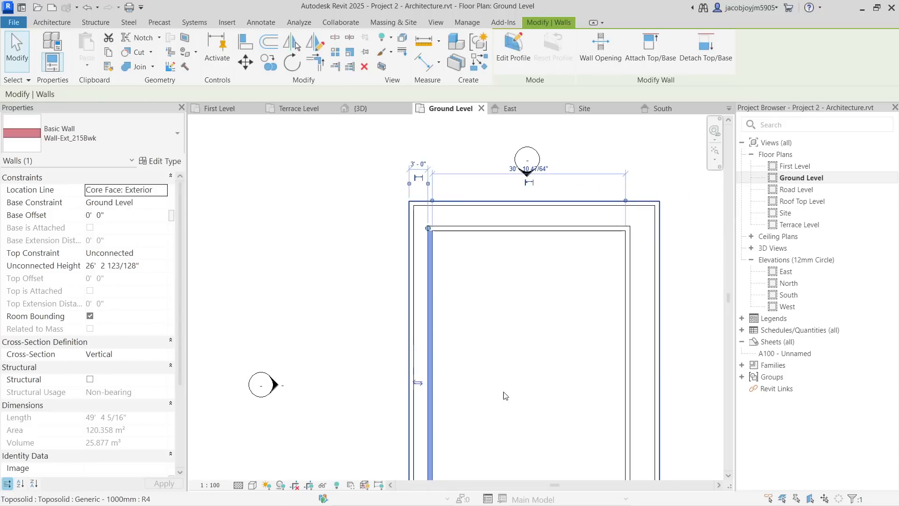
pyautogui.scroll(3, 473, 370)
pyautogui.click(476, 369)
pyautogui.scroll(3, 428, 311)
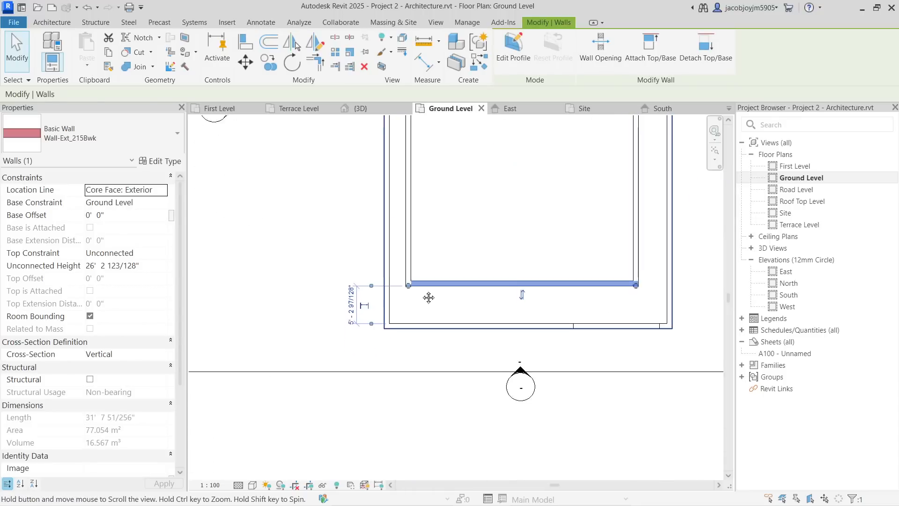
pyautogui.click(330, 286)
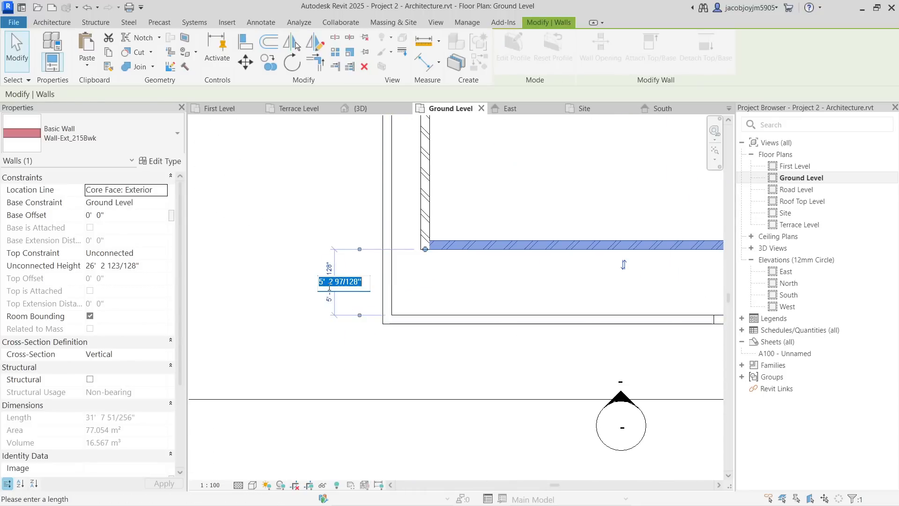
pyautogui.write('5')
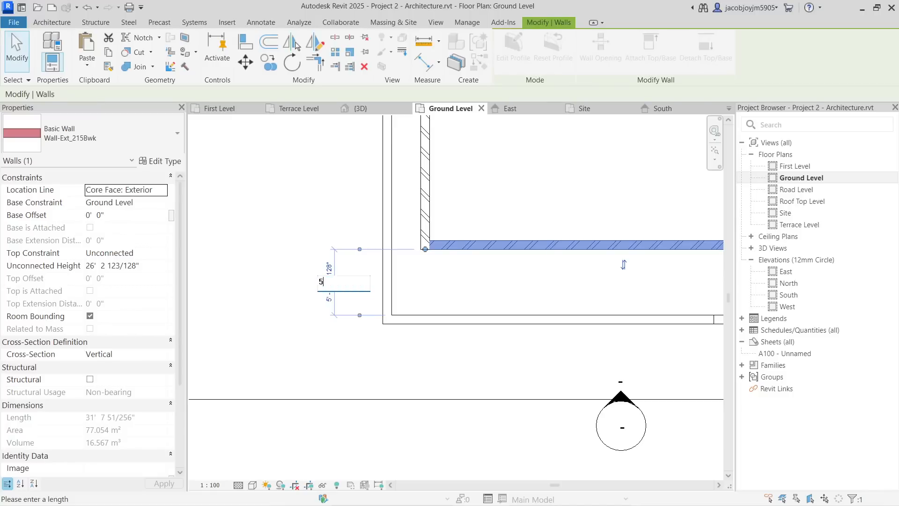
pyautogui.press('Return')
pyautogui.scroll(-3, 330, 288)
pyautogui.scroll(-5, 356, 304)
pyautogui.press('Escape')
# Step: Draw two matching walls that box off the front-right house corner, about 8' wide and 18' 2" deep
pyautogui.click(505, 347)
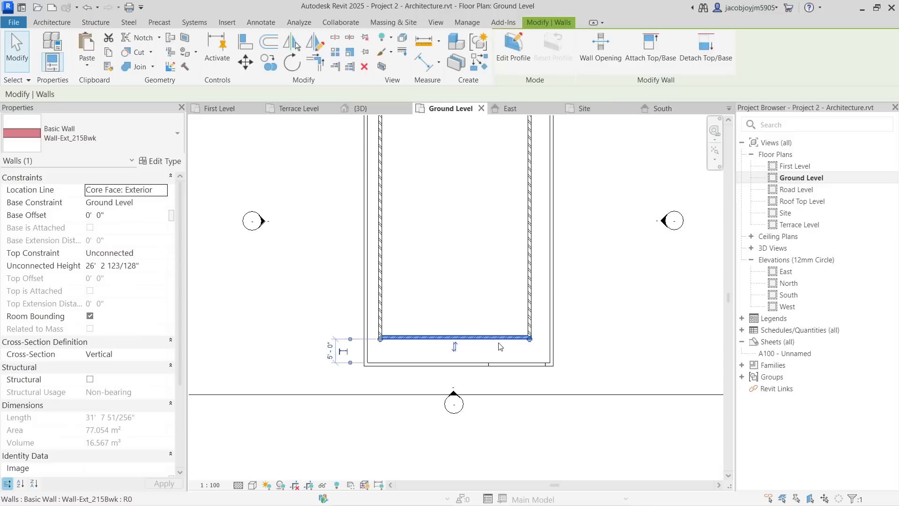
pyautogui.press('c')
pyautogui.press('s')
pyautogui.click(494, 338)
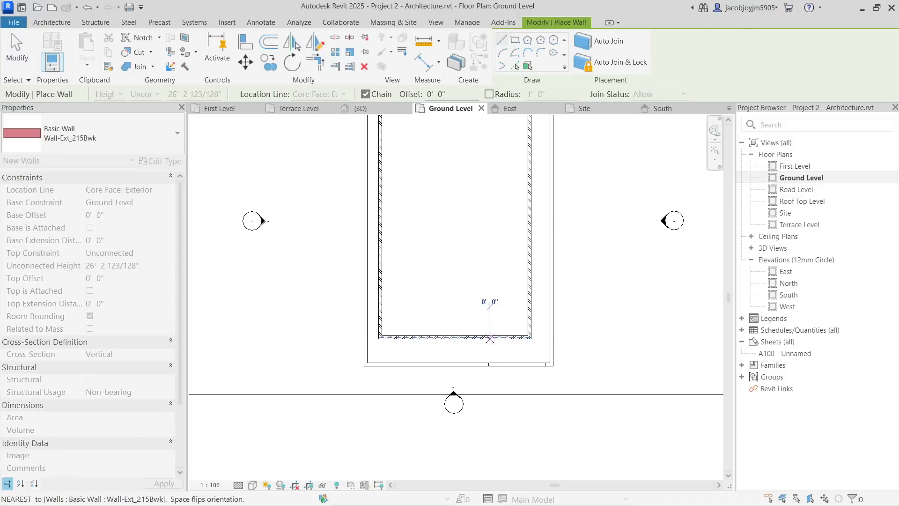
pyautogui.click(533, 250)
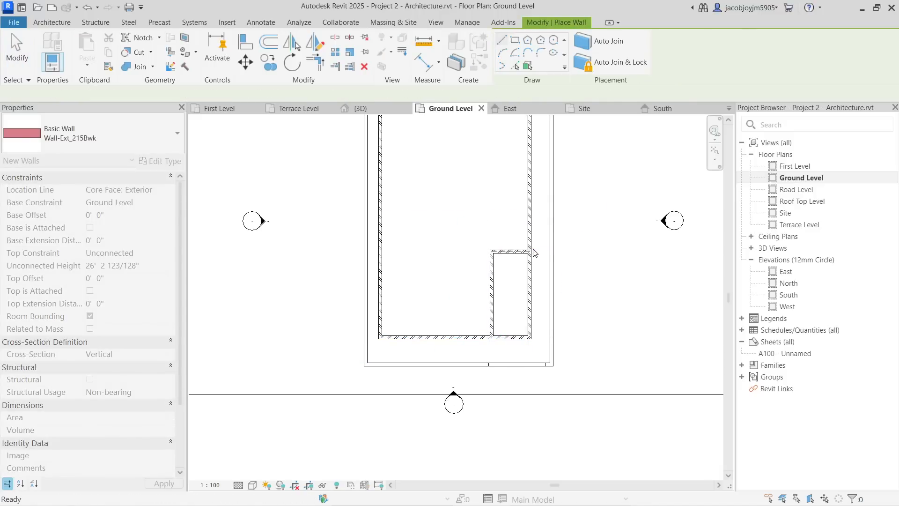
pyautogui.press('Escape')
pyautogui.press('Escape')
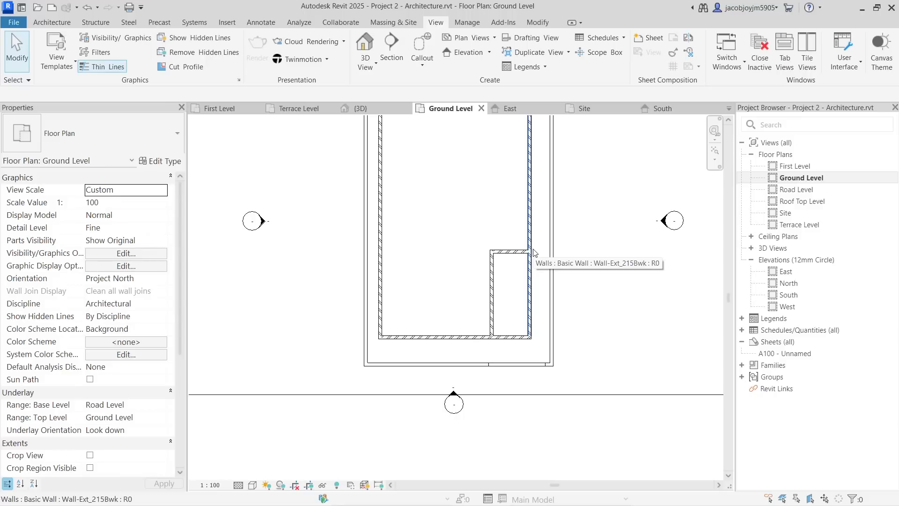
# Step: Trim the house walls to corners with the two new walls, leaving the front-right corner recessed from the outline
pyautogui.click(511, 253)
pyautogui.click(492, 305)
pyautogui.click(461, 338)
pyautogui.press('Escape')
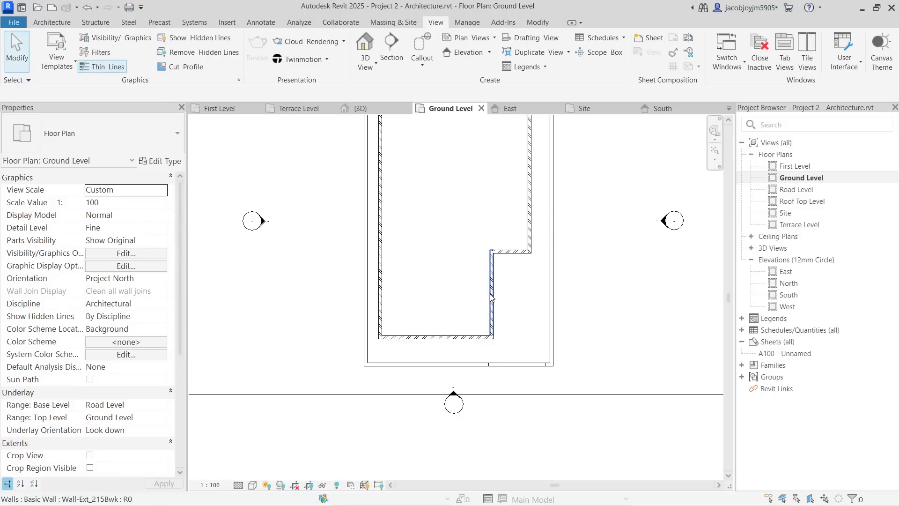
# Step: Measure the recessed side wall's distance to the outer face of the right exterior wall using its temporary dimension
pyautogui.click(492, 298)
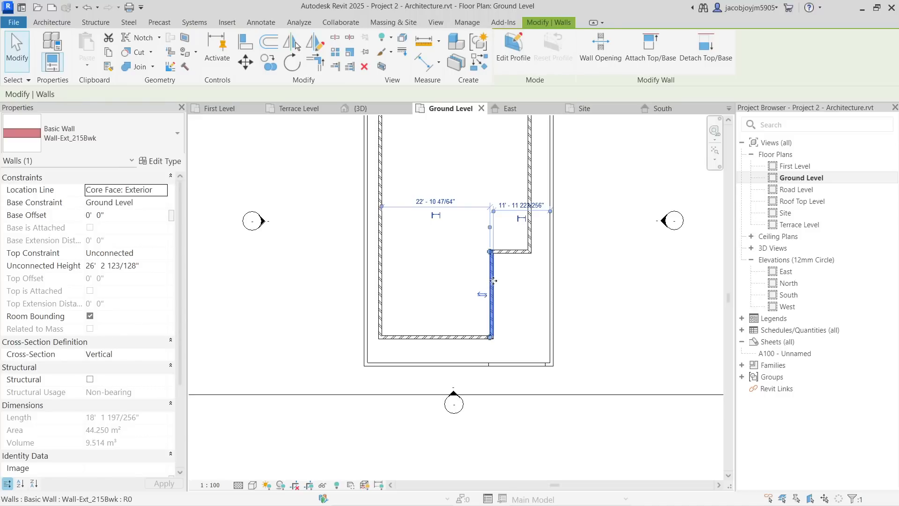
pyautogui.scroll(4, 534, 206)
pyautogui.moveTo(575, 220); pyautogui.dragTo(523, 264)
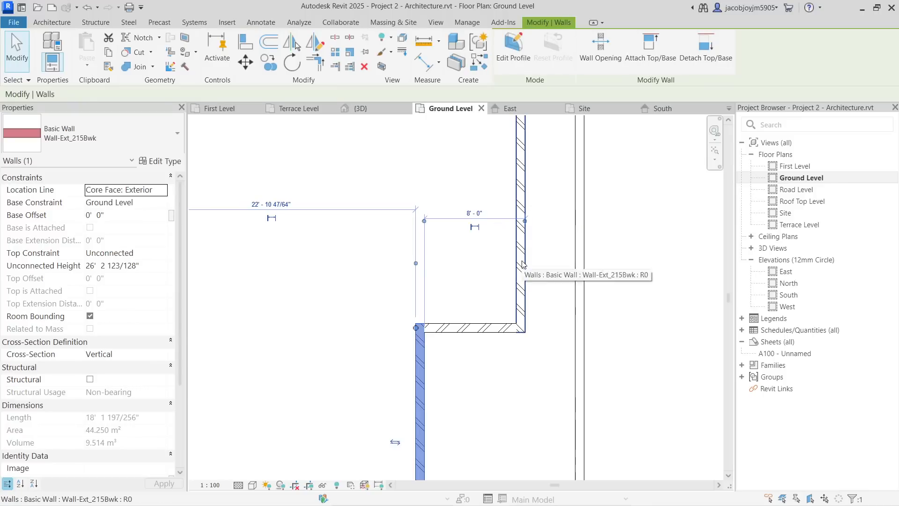
# Step: Set the recessed side wall's distance to the outer face of the right exterior wall to 10' 9"
pyautogui.scroll(-2, 521, 260)
pyautogui.click(494, 231)
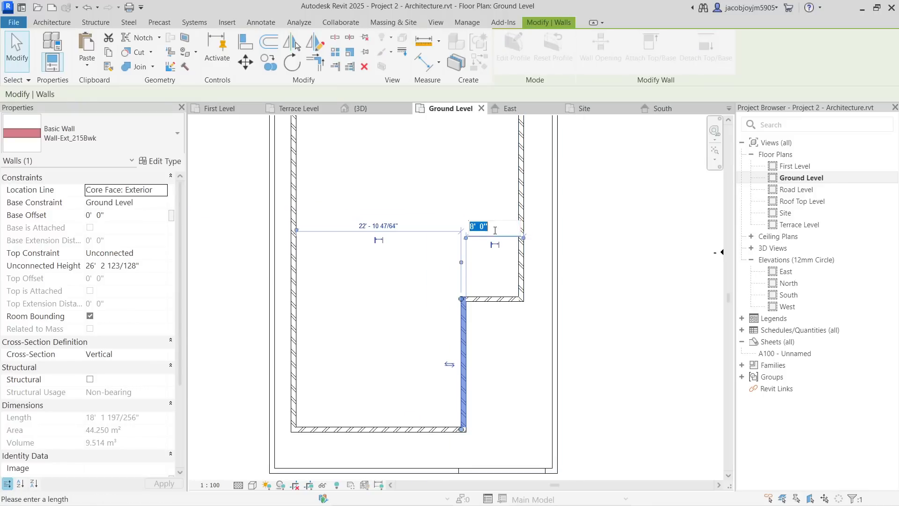
pyautogui.write("10' - 9")
pyautogui.press('Return')
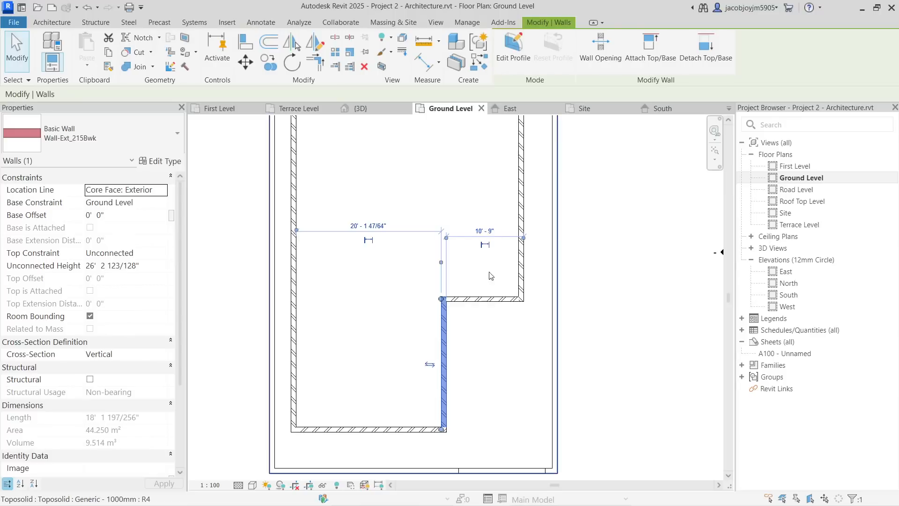
# Step: Set the distance between the recess's back wall and the front house wall to 16'
pyautogui.click(482, 299)
pyautogui.click(568, 377)
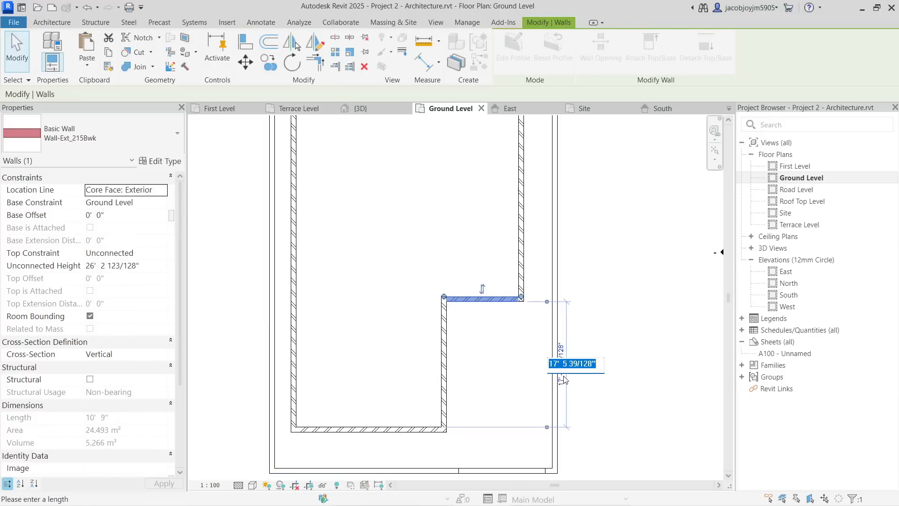
pyautogui.write('16')
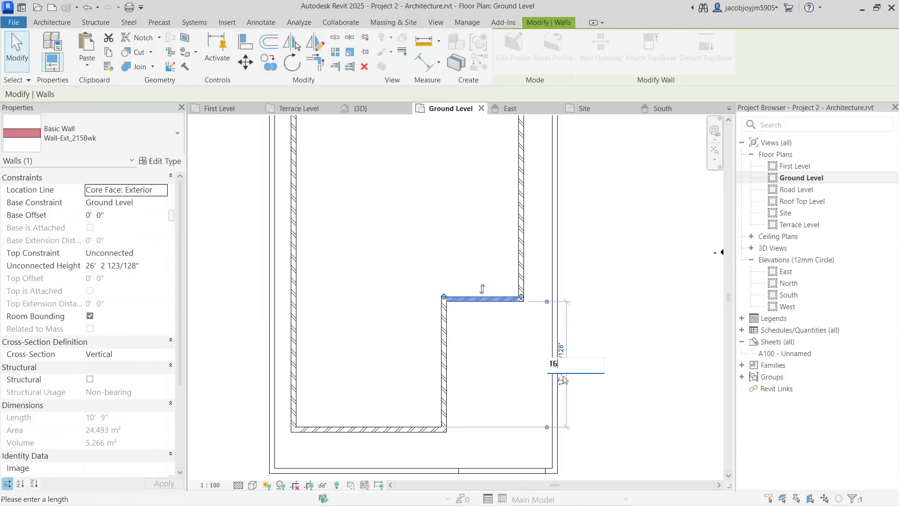
pyautogui.press('Return')
pyautogui.press('Escape')
pyautogui.scroll(-3, 560, 328)
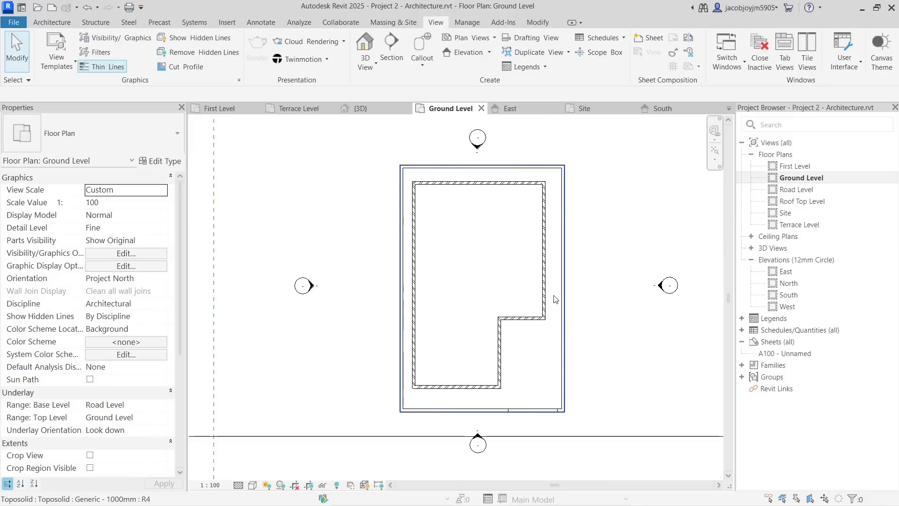
# Step: In the 3D view, select the whole chain of six house walls and set their top constraint up to Ground Level
pyautogui.click(363, 43)
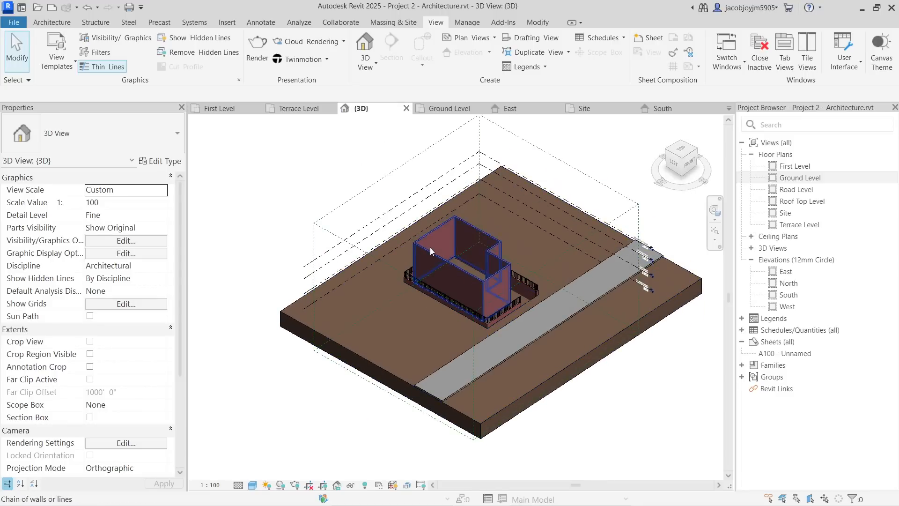
pyautogui.click(430, 247)
pyautogui.click(163, 191)
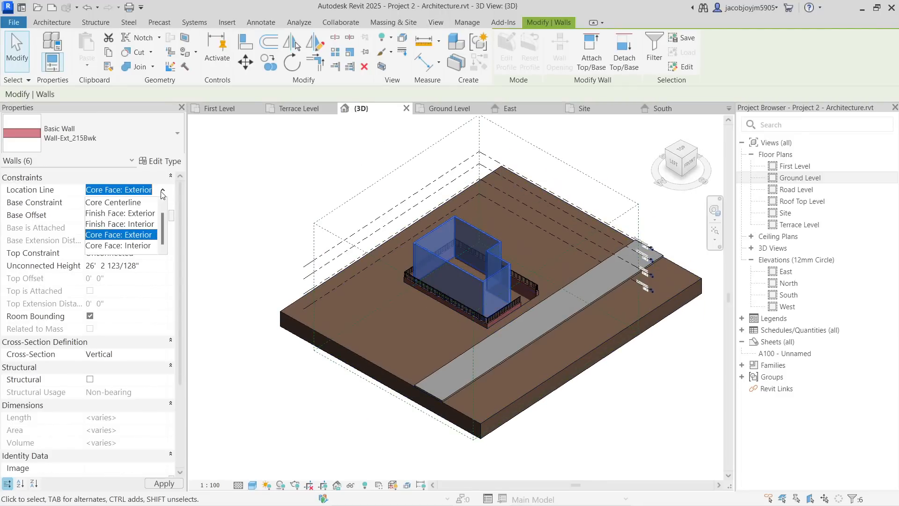
pyautogui.click(163, 192)
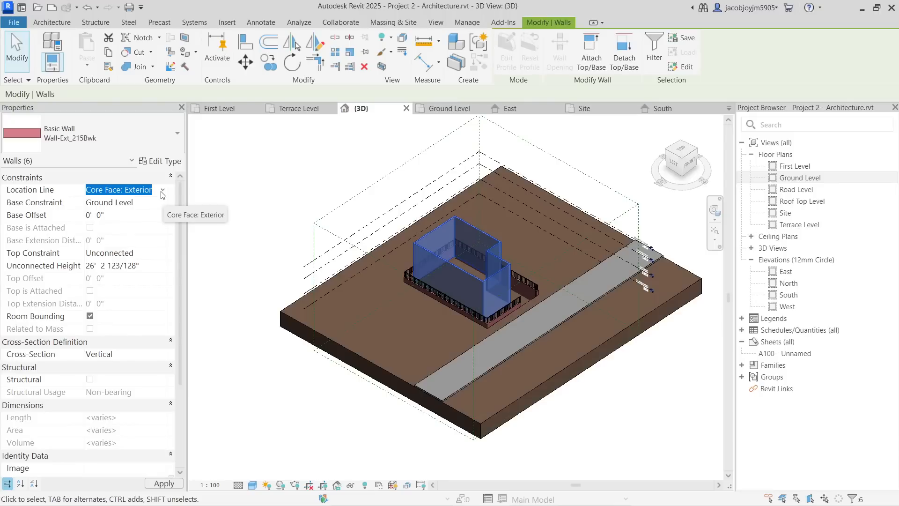
pyautogui.click(146, 215)
pyautogui.click(144, 203)
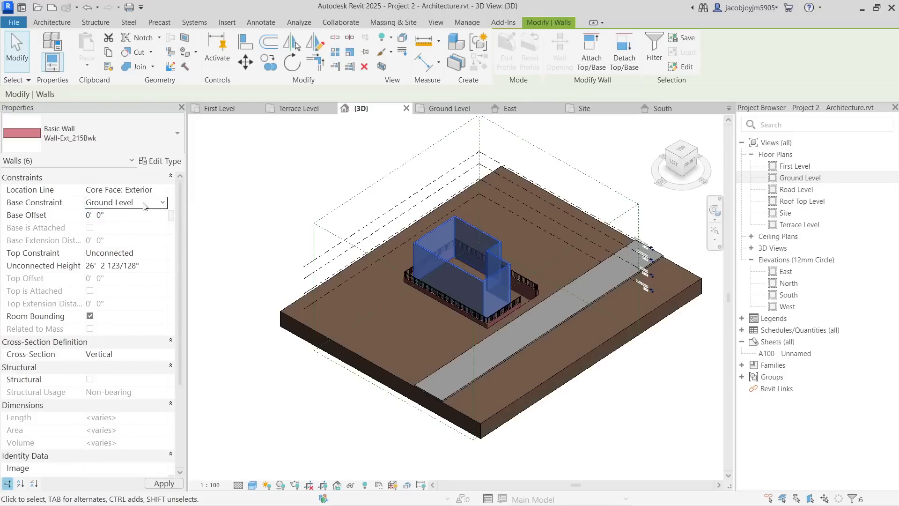
pyautogui.click(145, 253)
pyautogui.click(163, 254)
pyautogui.click(163, 254)
pyautogui.click(162, 254)
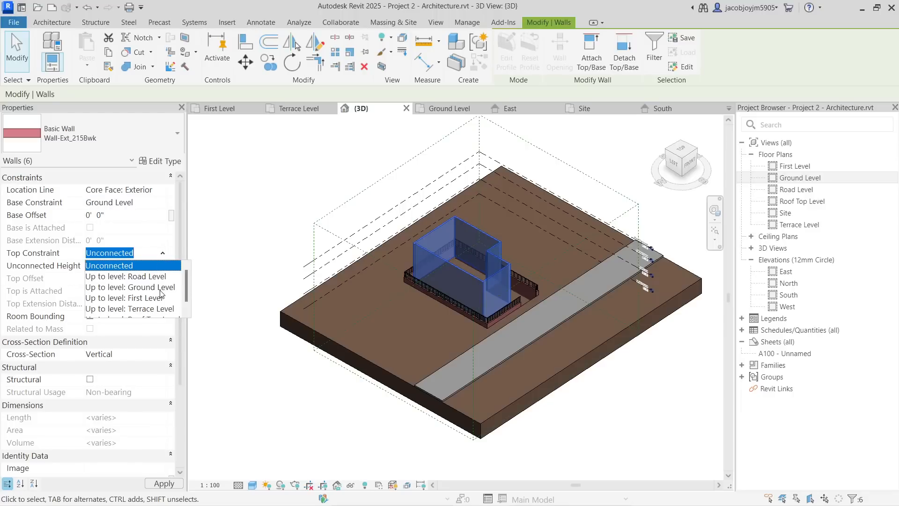
pyautogui.click(162, 287)
pyautogui.click(123, 279)
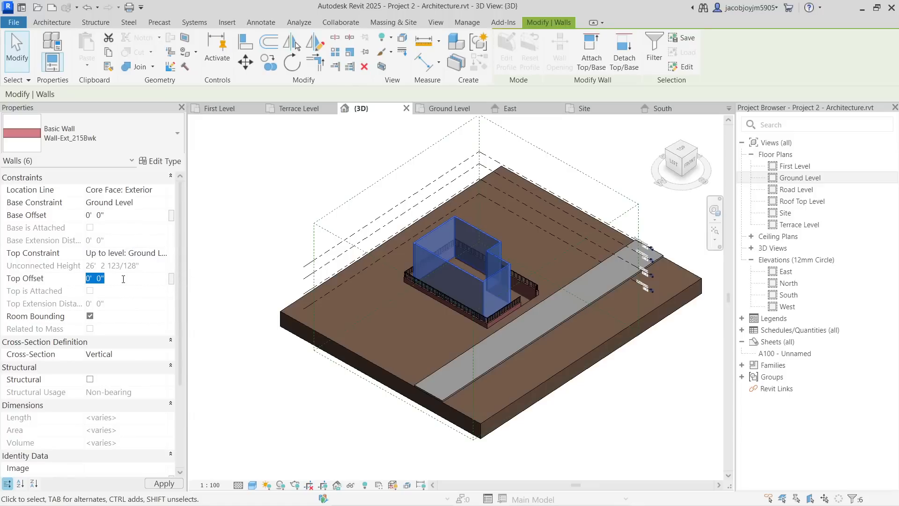
# Step: Set the six house walls' base constraint to Road Level with a base offset of -4'
pyautogui.click(163, 254)
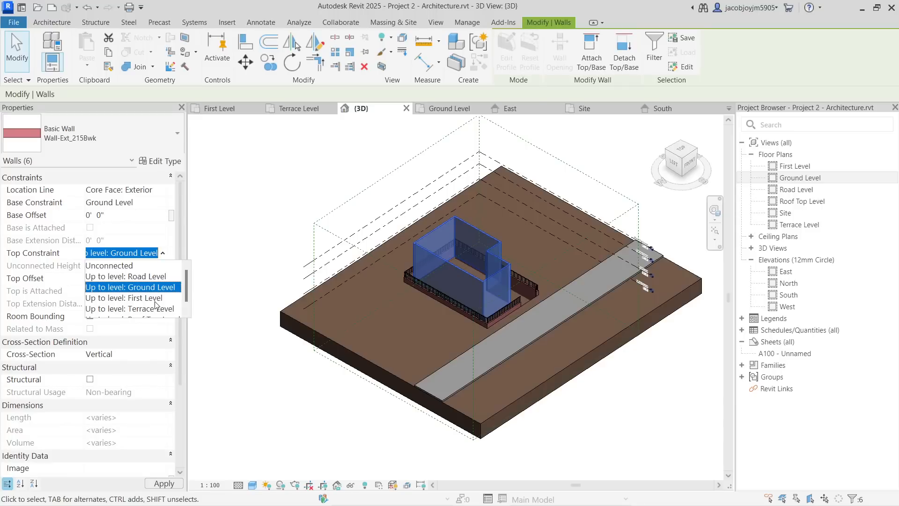
pyautogui.click(150, 207)
pyautogui.click(162, 203)
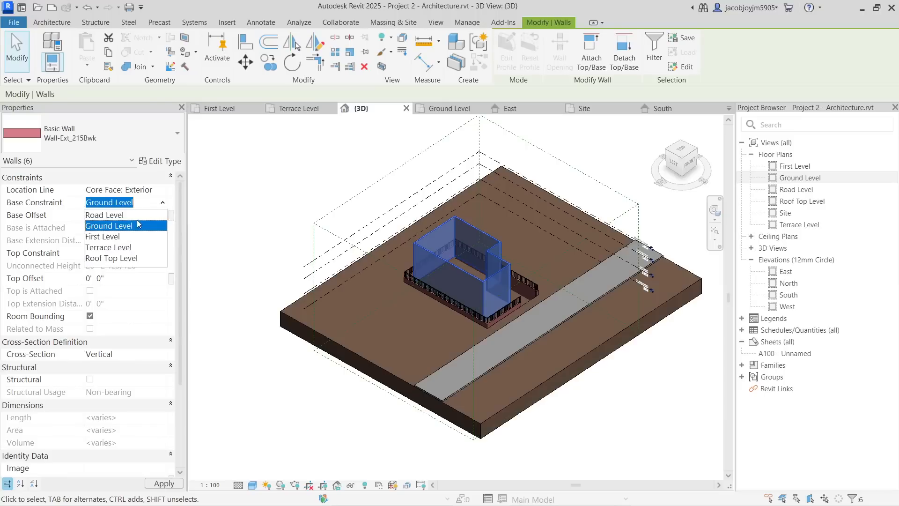
pyautogui.click(111, 215)
pyautogui.click(125, 214)
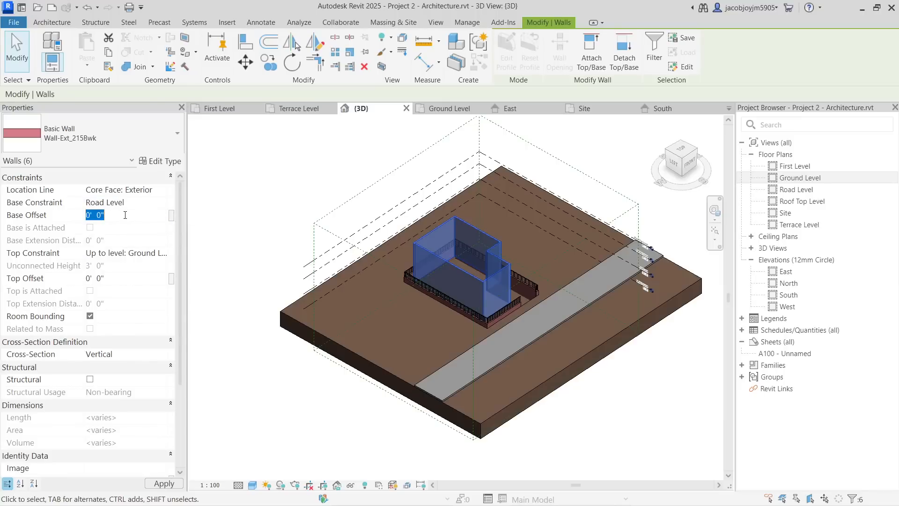
pyautogui.write('-4')
pyautogui.press('Return')
# Step: Keep Ground Level as the house walls' top constraint, apply the changes and deselect the walls
pyautogui.click(164, 257)
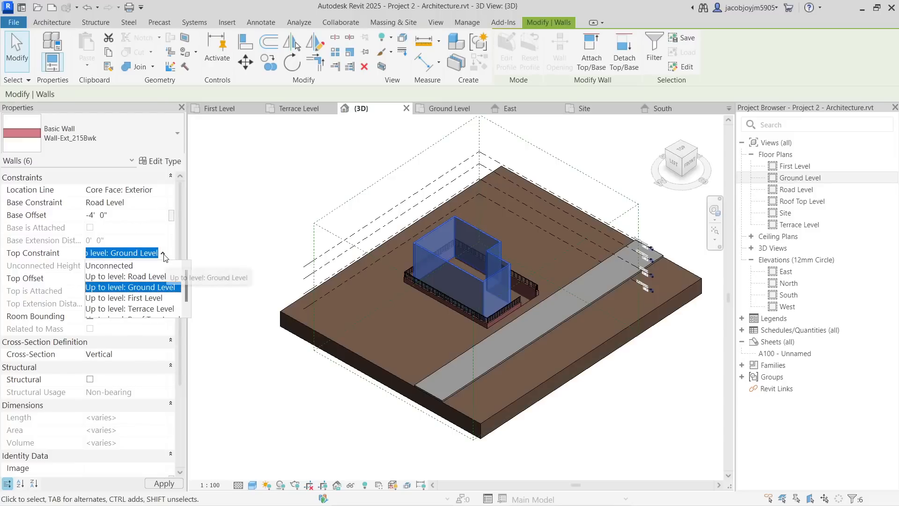
pyautogui.click(147, 283)
pyautogui.click(141, 278)
pyautogui.keyDown('shift'); pyautogui.moveTo(464, 300); pyautogui.dragTo(404, 321, button='middle'); pyautogui.keyUp('shift')
pyautogui.scroll(4, 479, 313)
pyautogui.keyDown('shift'); pyautogui.moveTo(490, 309); pyautogui.dragTo(574, 347, button='middle'); pyautogui.keyUp('shift')
pyautogui.press('Escape')
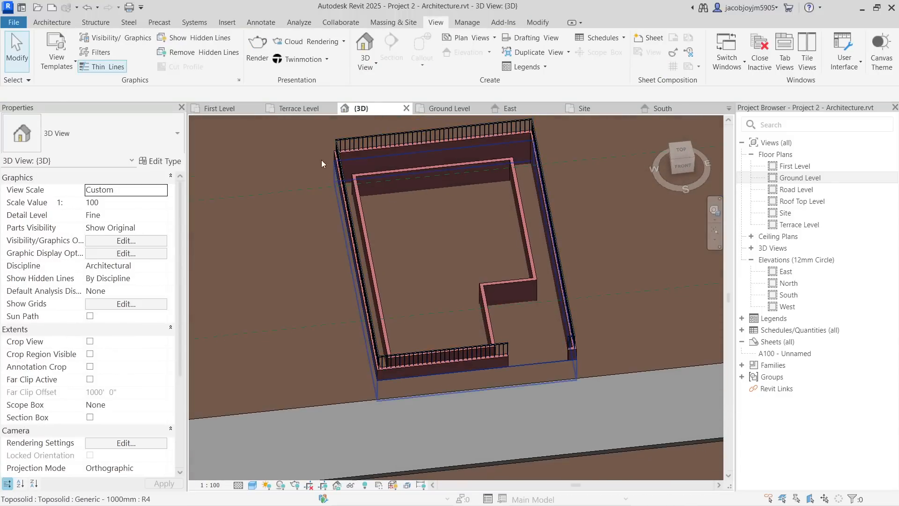
pyautogui.keyDown('shift'); pyautogui.moveTo(545, 232); pyautogui.dragTo(537, 251, button='middle'); pyautogui.keyUp('shift')
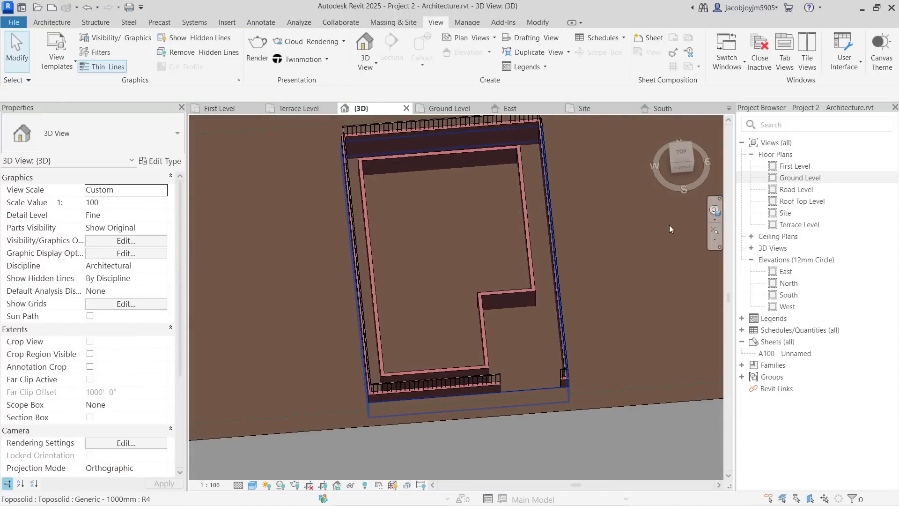
# Step: In the Ground Level plan, start an architectural floor and sketch a rectangle about 10' 9" by 7' 6" in the recessed front-right corner
pyautogui.doubleClick(791, 181)
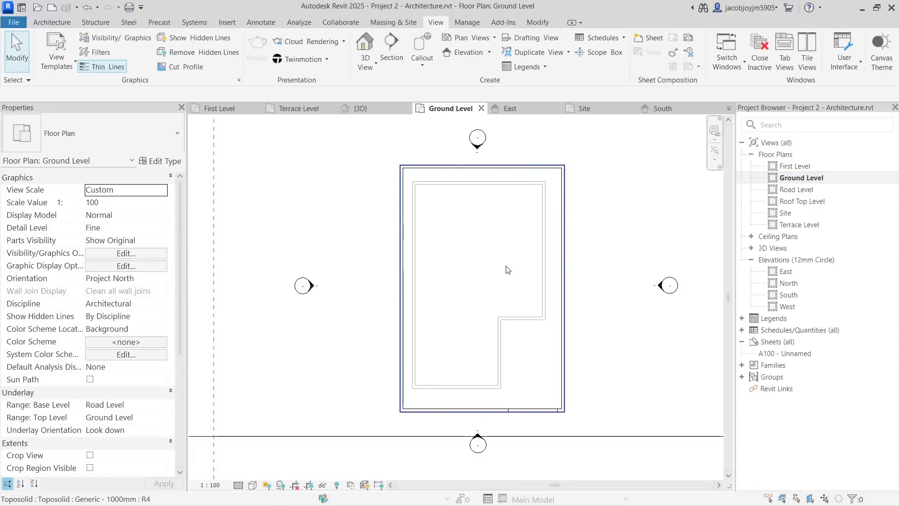
pyautogui.scroll(3, 452, 199)
pyautogui.click(52, 22)
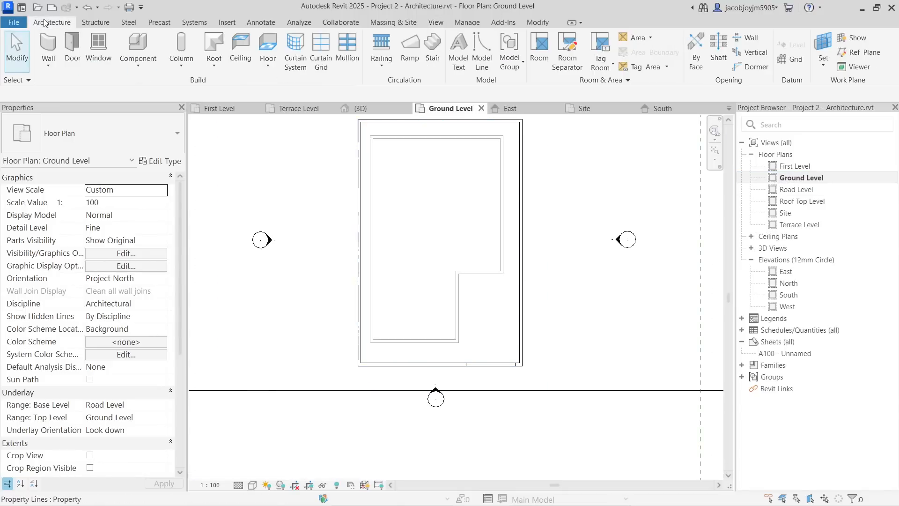
pyautogui.click(268, 65)
pyautogui.click(295, 88)
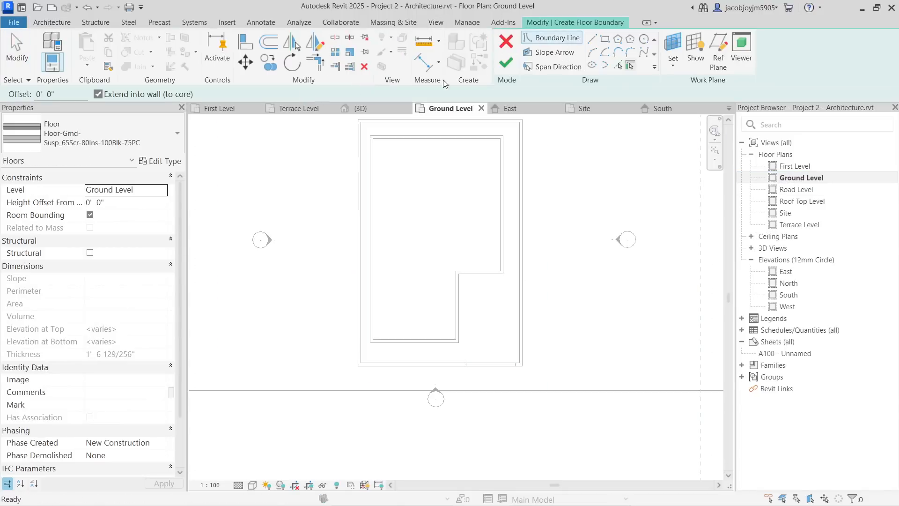
pyautogui.click(605, 40)
pyautogui.scroll(3, 458, 297)
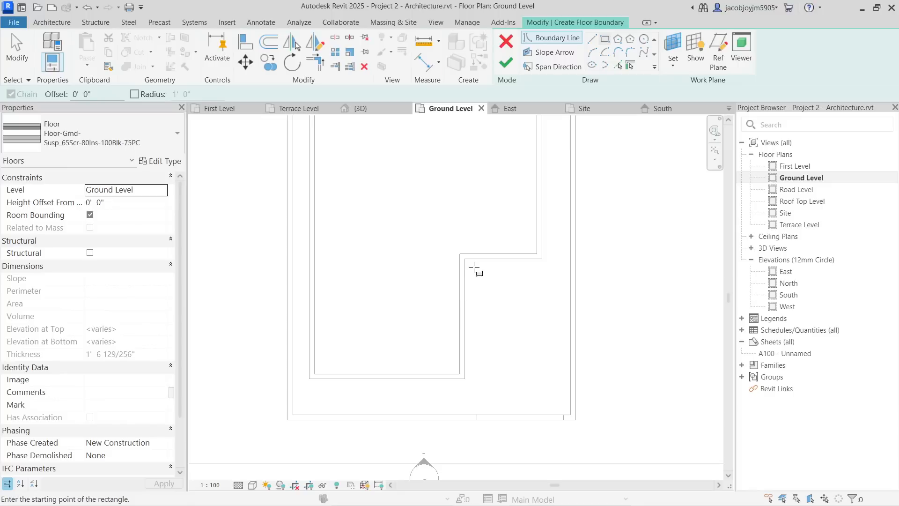
pyautogui.click(464, 258)
pyautogui.click(542, 313)
pyautogui.press('Escape')
pyautogui.press('Escape')
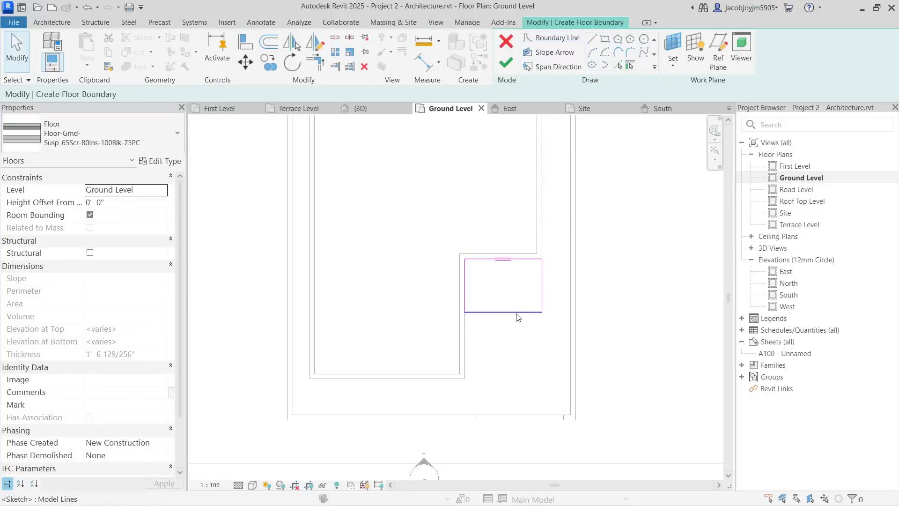
# Step: Set the depth of the floor sketch in the recess to 5' and finish the floor
pyautogui.click(515, 313)
pyautogui.click(562, 285)
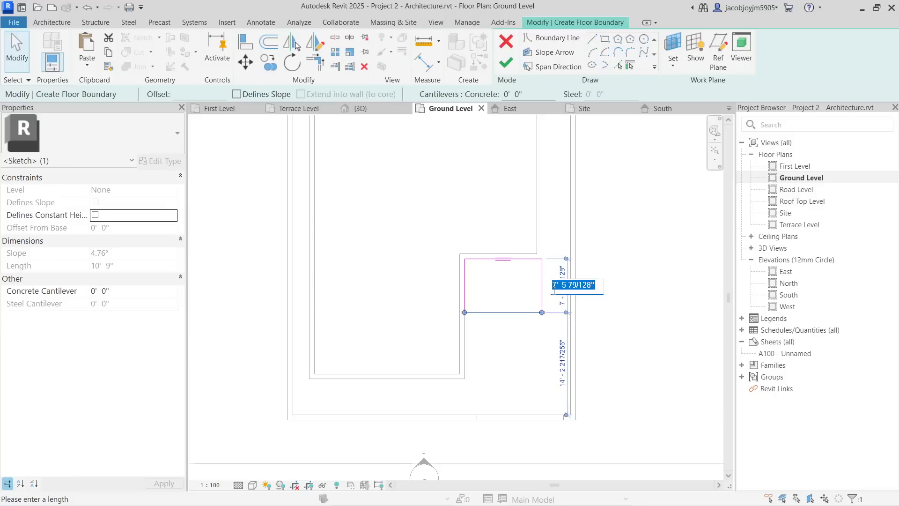
pyautogui.write('5')
pyautogui.press('Return')
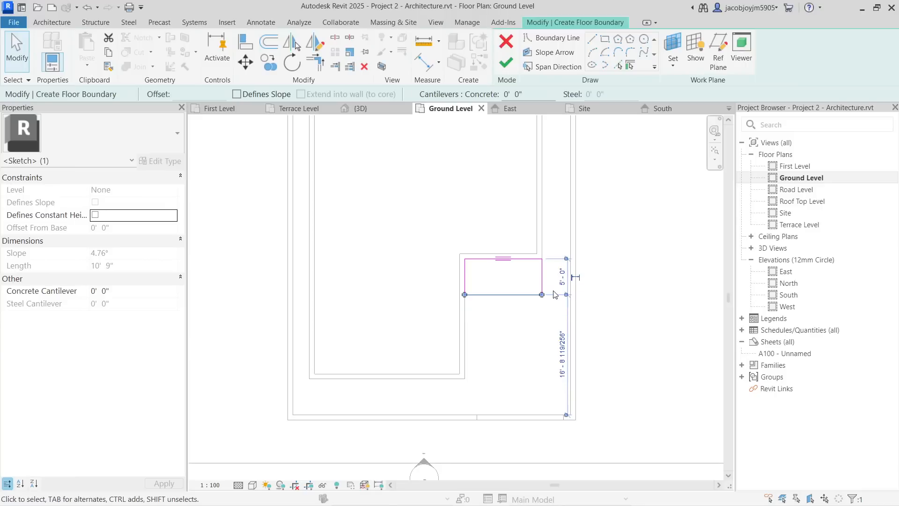
pyautogui.press('Escape')
pyautogui.click(537, 267)
pyautogui.scroll(3, 502, 326)
pyautogui.moveTo(502, 326); pyautogui.dragTo(592, 253, button='middle')
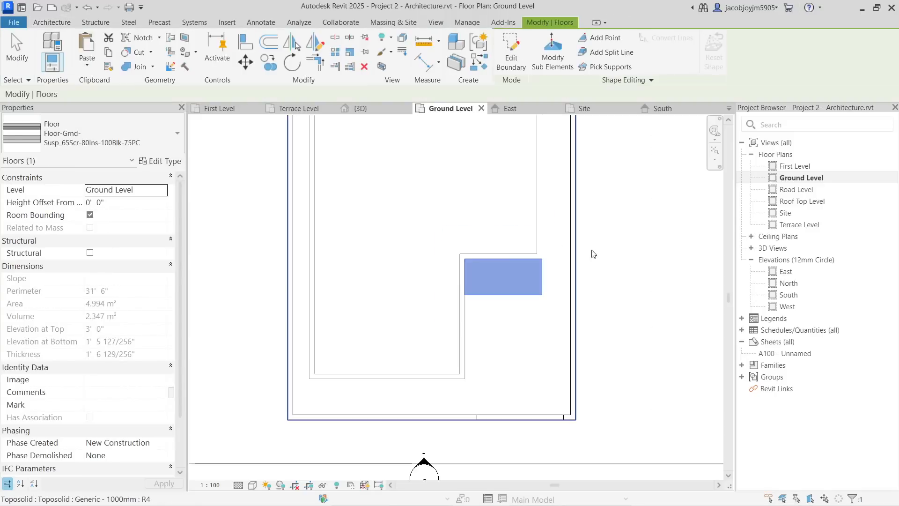
# Step: Select the new floor in the 3D view and duplicate its type under the name Floor 6"
pyautogui.click(443, 23)
pyautogui.click(365, 45)
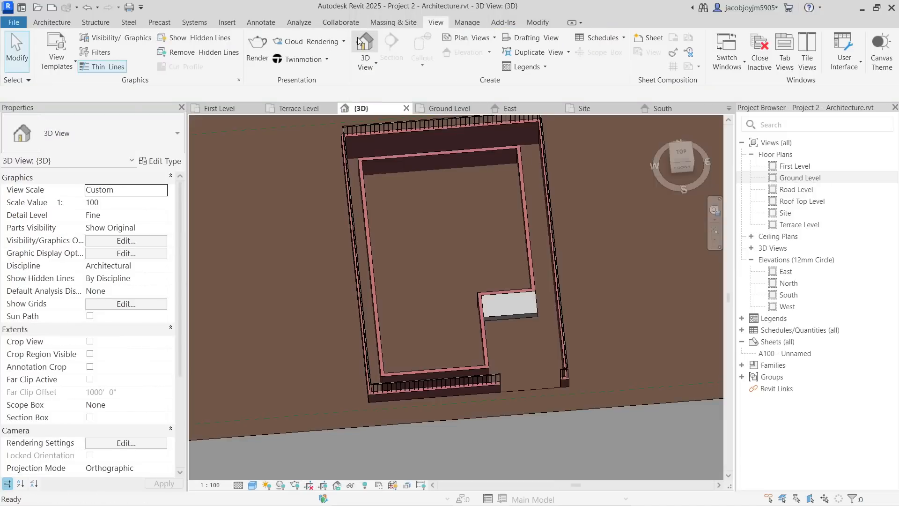
pyautogui.scroll(3, 436, 306)
pyautogui.click(436, 305)
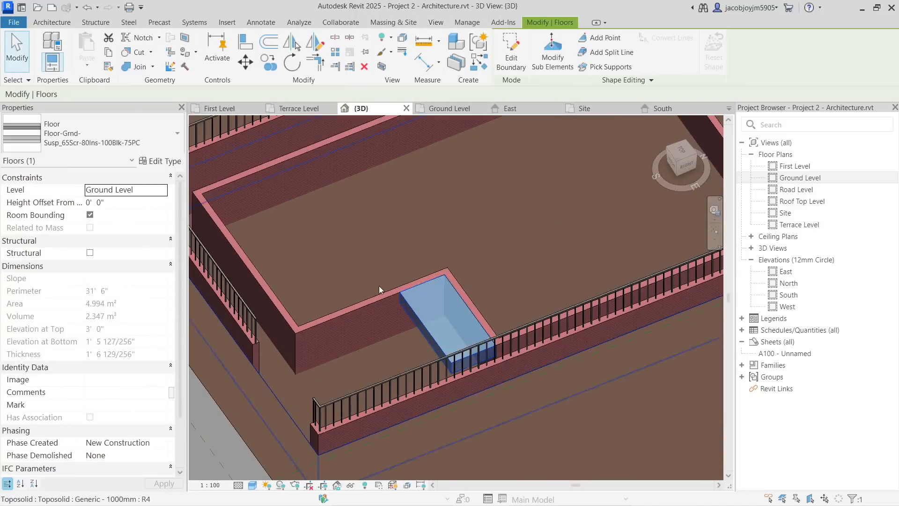
pyautogui.keyDown('shift'); pyautogui.moveTo(410, 292); pyautogui.dragTo(506, 287, button='middle'); pyautogui.keyUp('shift')
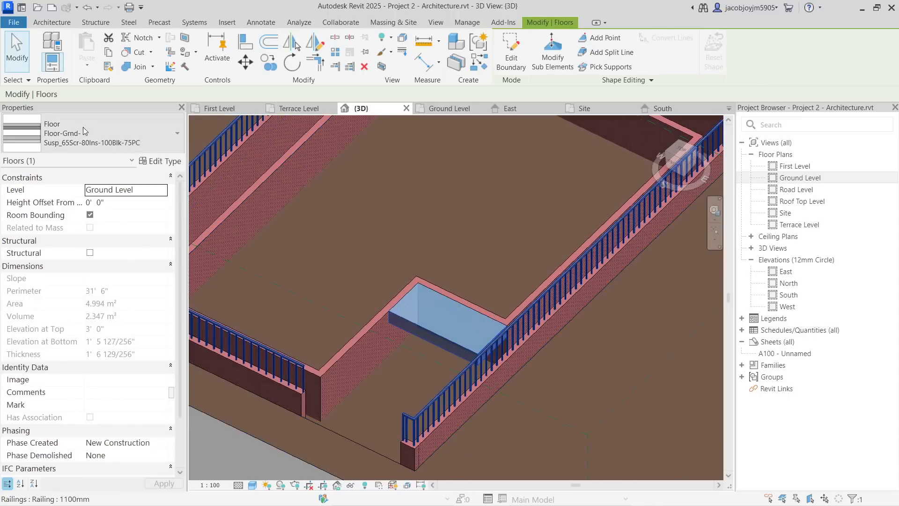
pyautogui.click(84, 132)
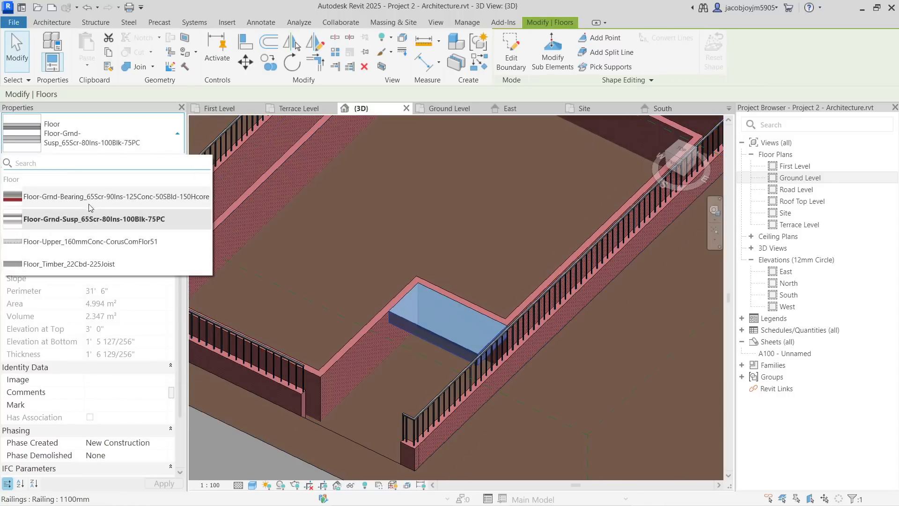
pyautogui.click(125, 146)
pyautogui.click(160, 161)
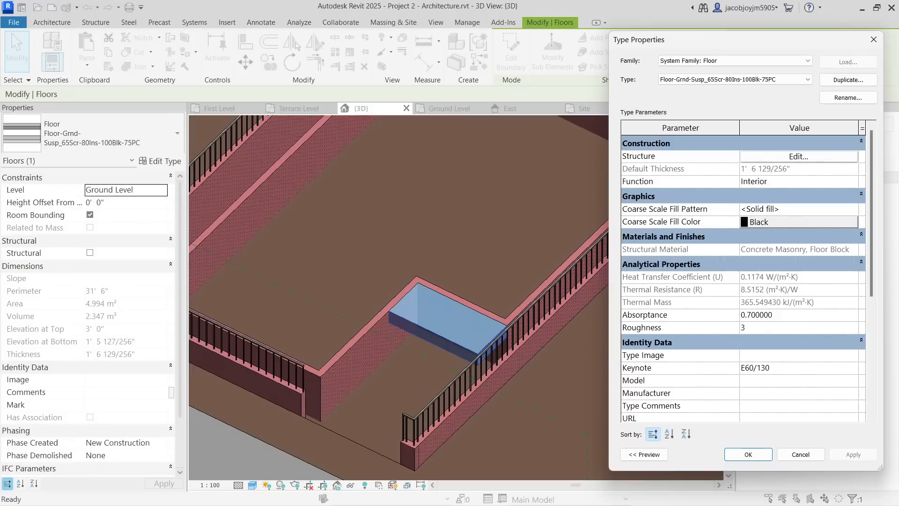
pyautogui.click(848, 80)
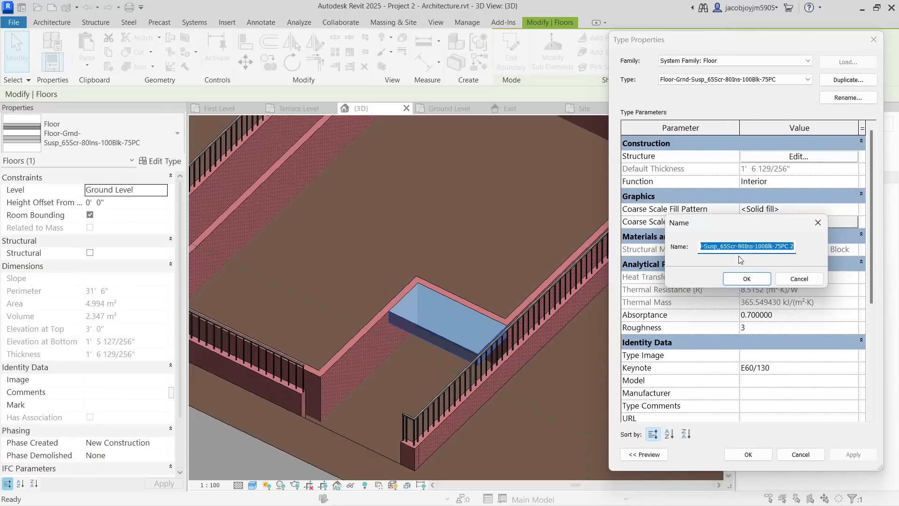
pyautogui.write('Floor 6"')
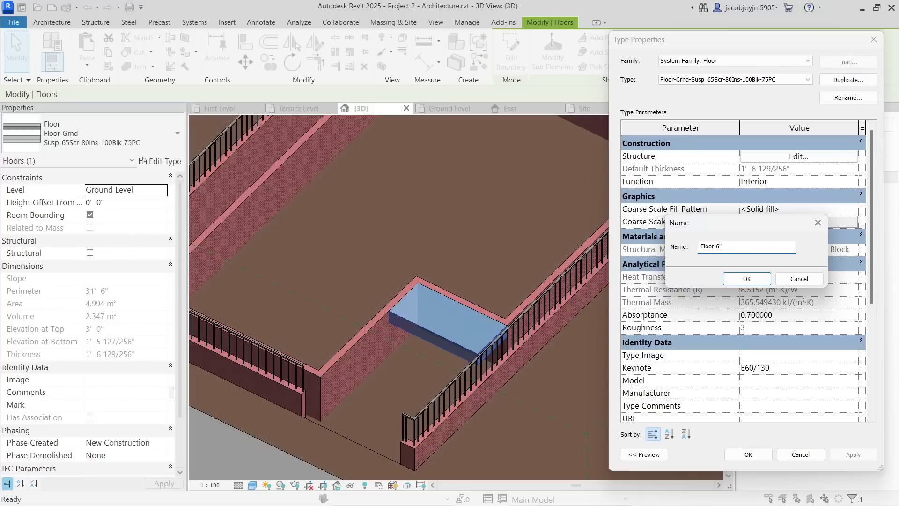
pyautogui.click(747, 279)
# Step: In the Floor 6" structure, delete every layer above the core and the lower structure layer, leaving only the upper concrete layer
pyautogui.click(772, 157)
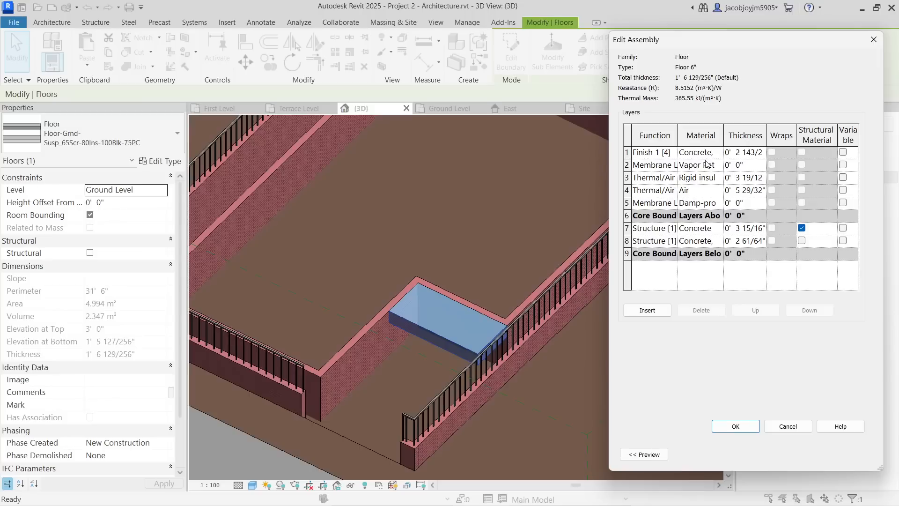
pyautogui.click(628, 152)
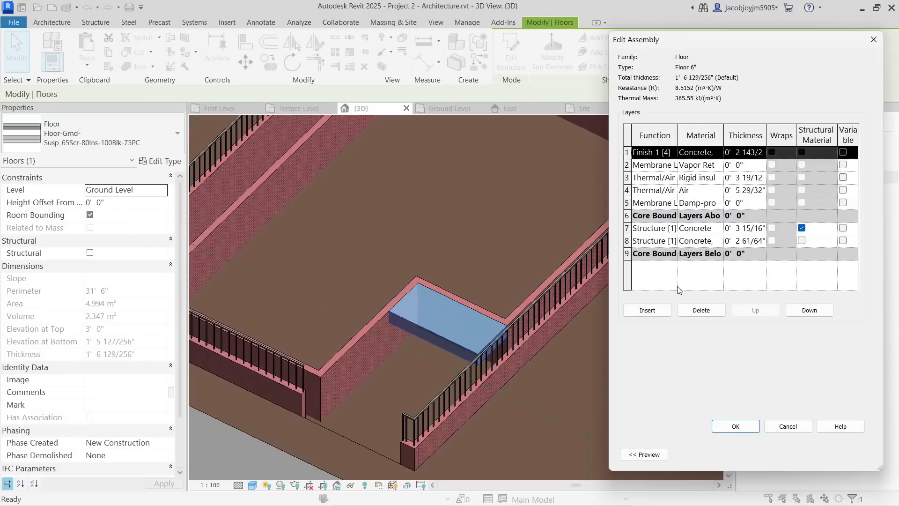
pyautogui.click(702, 311)
pyautogui.click(702, 311)
pyautogui.click(702, 311)
pyautogui.click(702, 311)
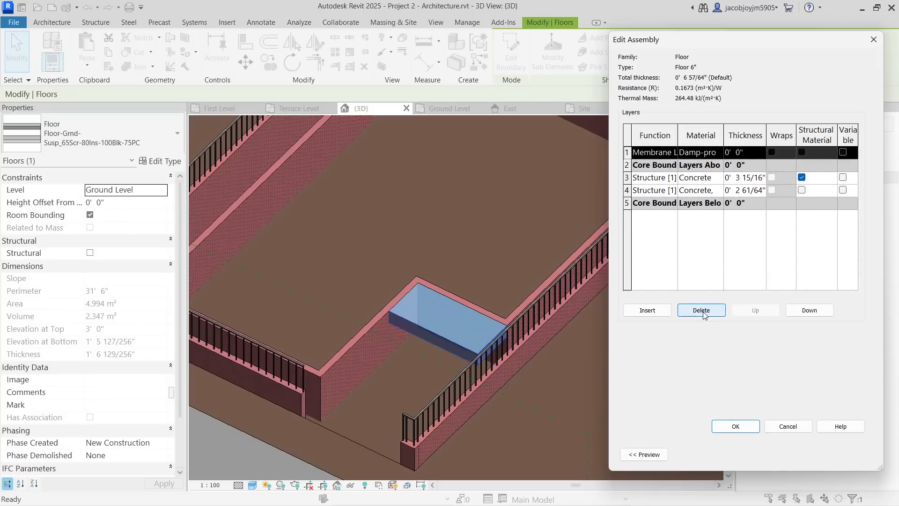
pyautogui.click(702, 311)
pyautogui.click(627, 177)
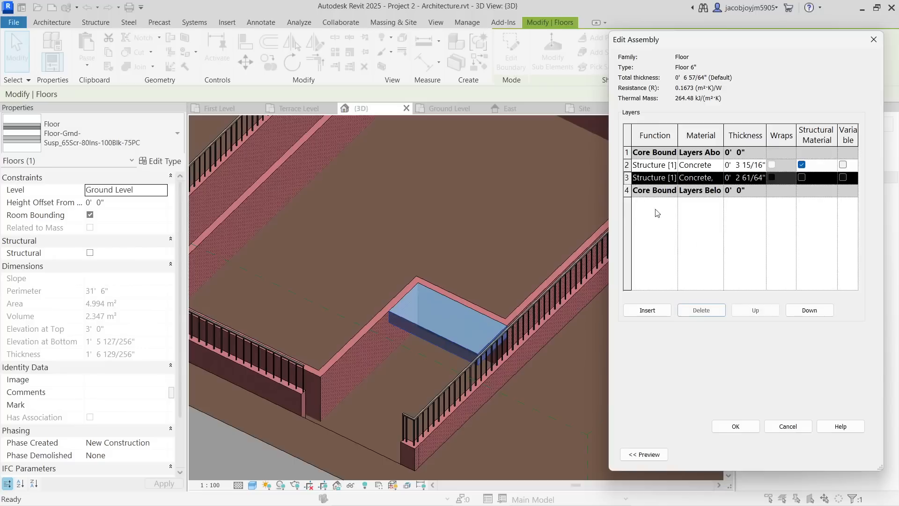
pyautogui.click(702, 311)
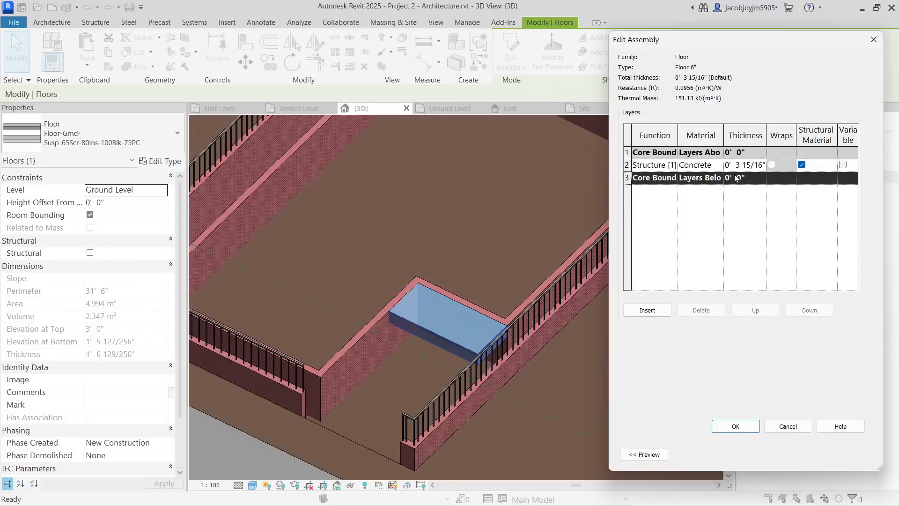
# Step: Set the remaining concrete layer's thickness to 6" and apply the edited type to the entrance floor
pyautogui.click(739, 166)
pyautogui.doubleClick(740, 166)
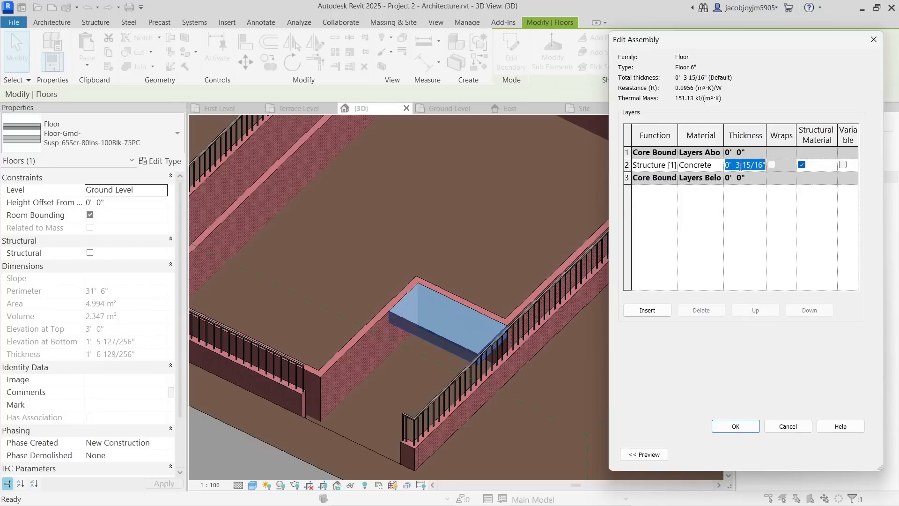
pyautogui.write('6')
pyautogui.press('Tab')
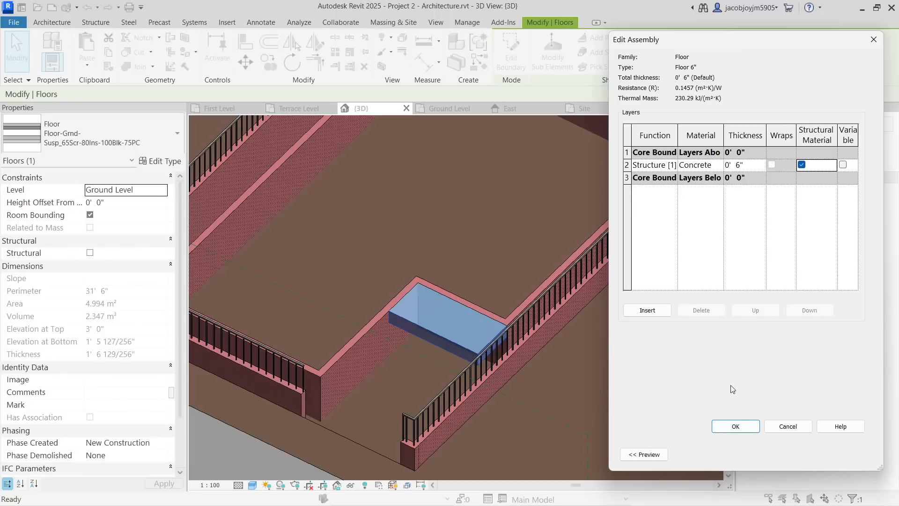
pyautogui.click(735, 426)
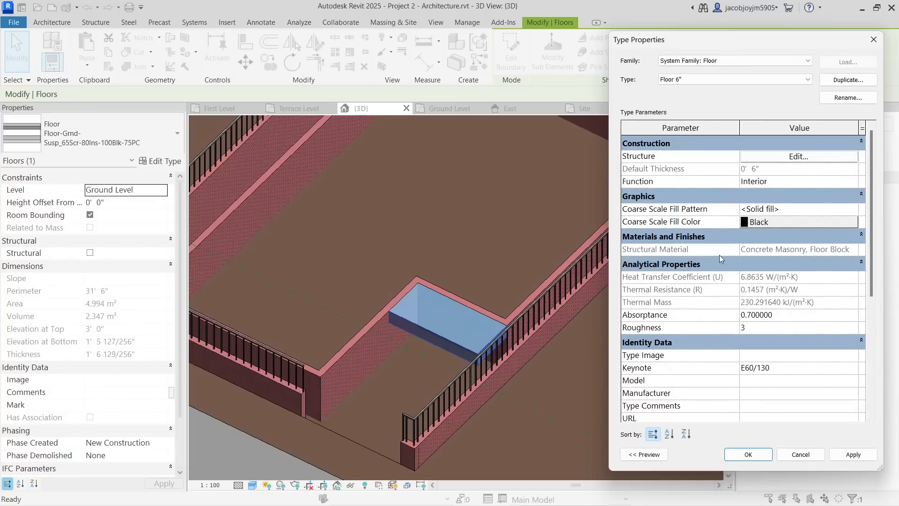
pyautogui.click(748, 454)
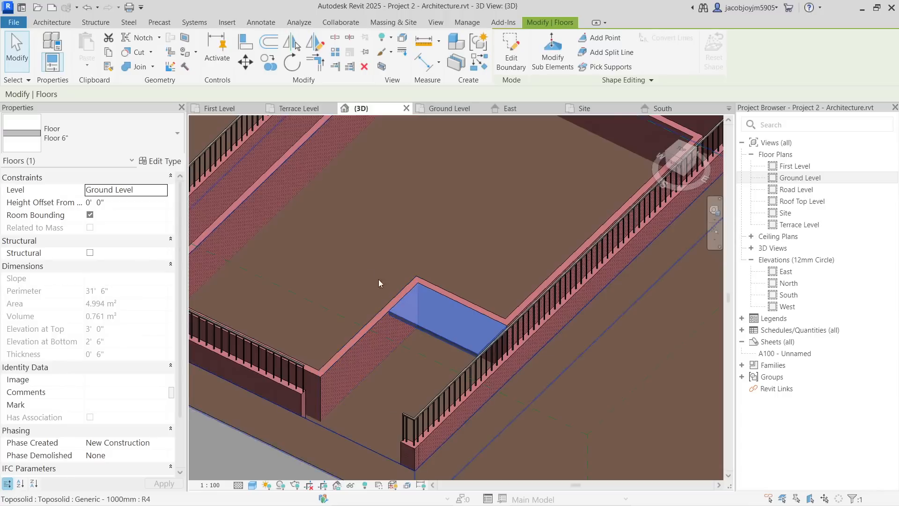
# Step: Open the Ground Level floor plan with the house outline and entrance floor in view
pyautogui.keyDown('shift'); pyautogui.moveTo(420, 301); pyautogui.dragTo(456, 328, button='middle'); pyautogui.keyUp('shift')
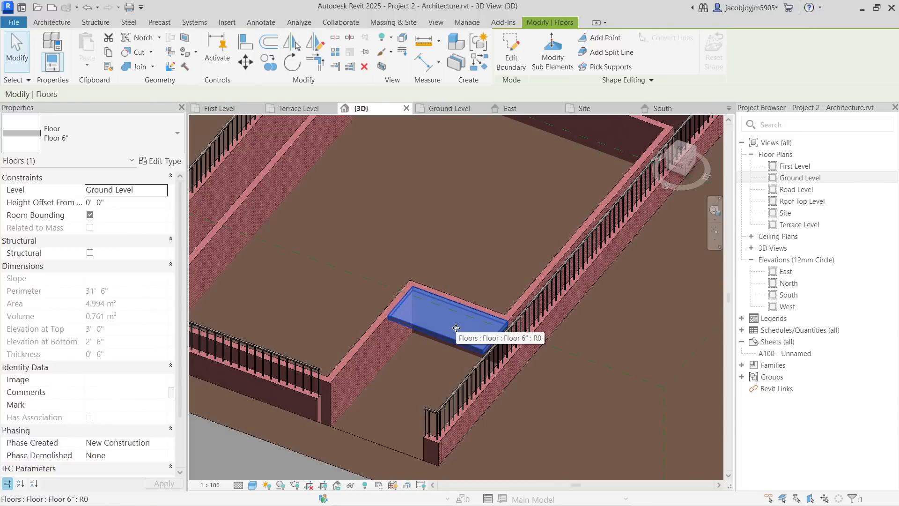
pyautogui.doubleClick(800, 178)
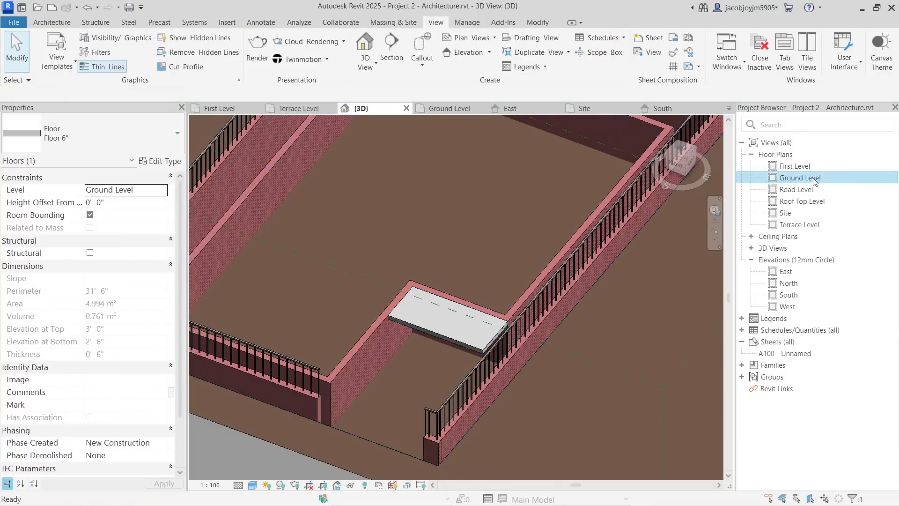
pyautogui.scroll(-2, 570, 210)
pyautogui.click(611, 233)
pyautogui.press('Escape')
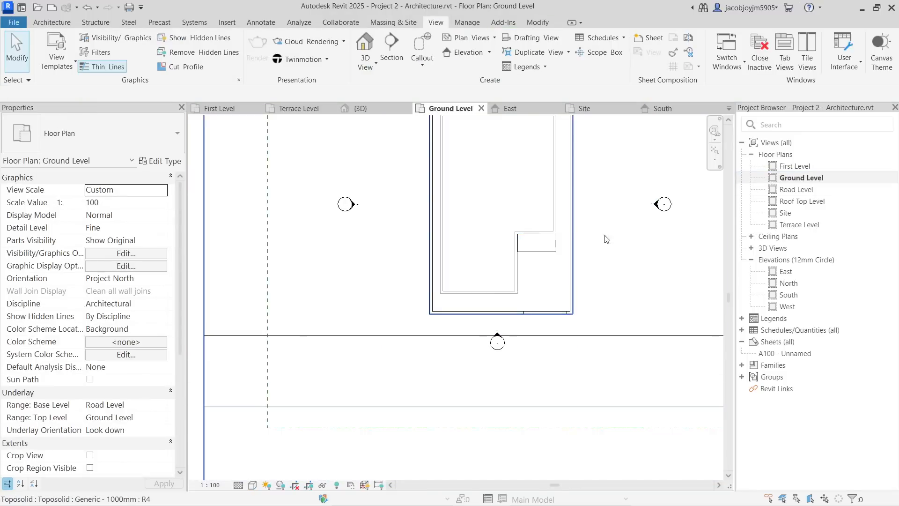
pyautogui.moveTo(535, 251); pyautogui.dragTo(521, 297, button='middle')
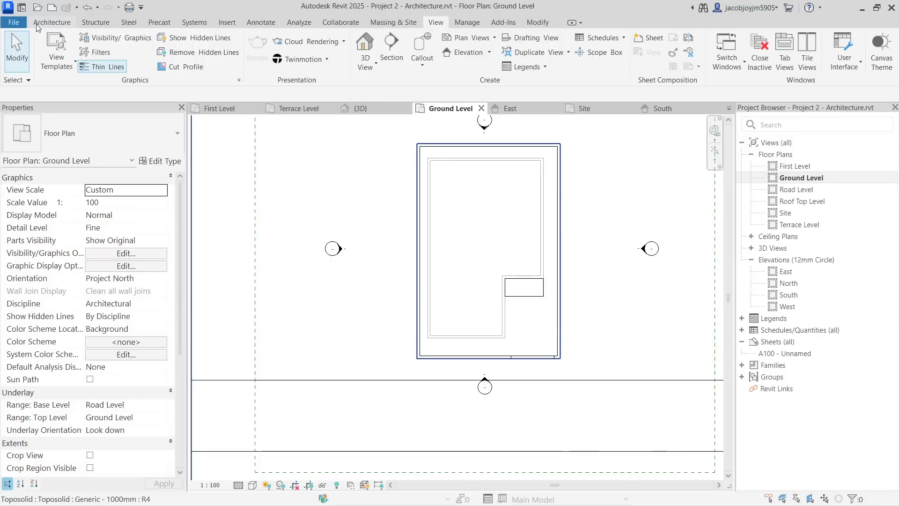
pyautogui.click(52, 22)
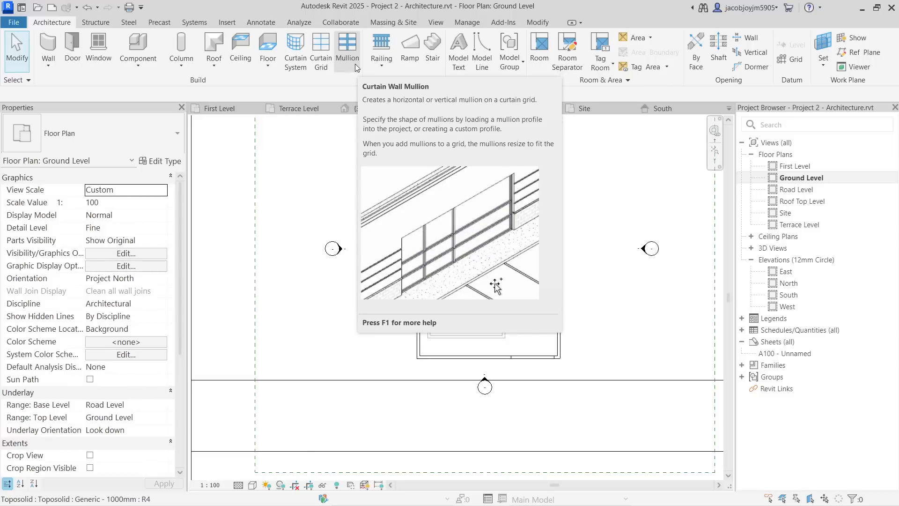
pyautogui.scroll(3, 530, 300)
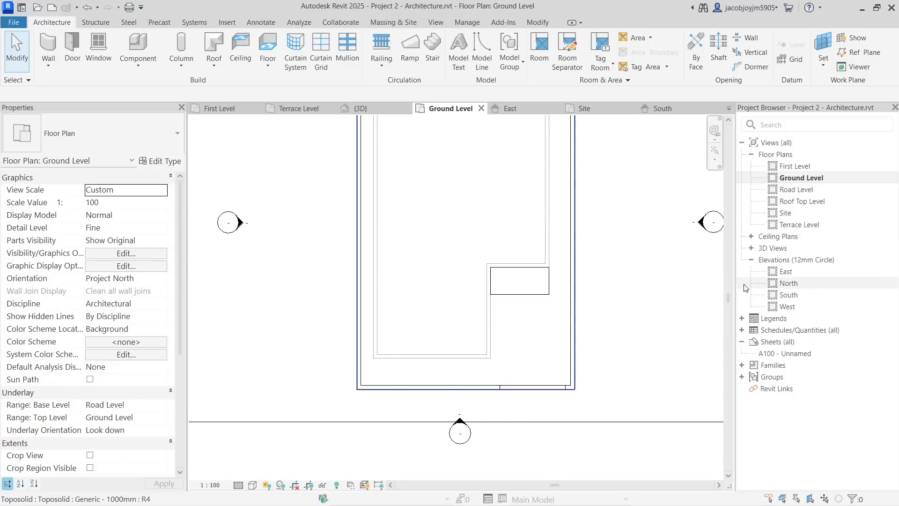
pyautogui.scroll(-3, 292, 317)
# Step: Draw a vertical building section through the entrance floor, running out past the front boundary wall, and open its view
pyautogui.click(435, 23)
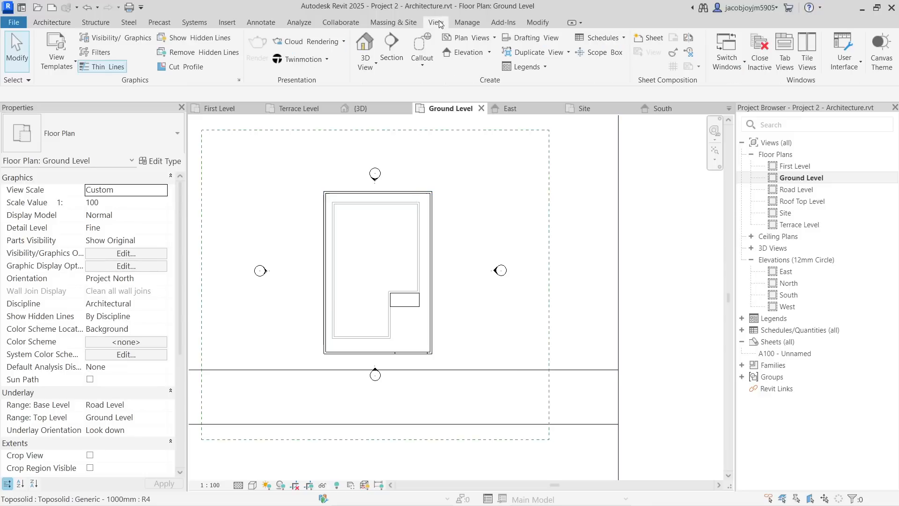
pyautogui.click(391, 44)
pyautogui.click(402, 280)
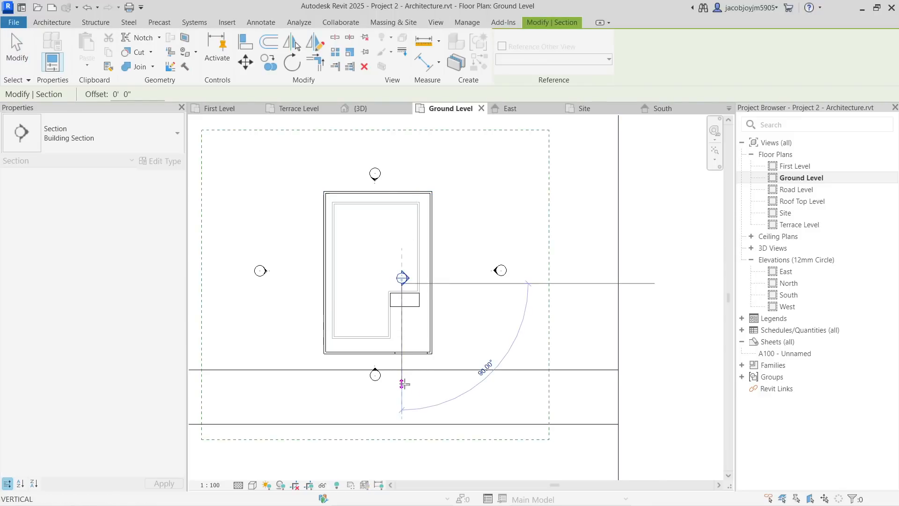
pyautogui.click(402, 384)
pyautogui.rightClick(405, 386)
pyautogui.click(443, 108)
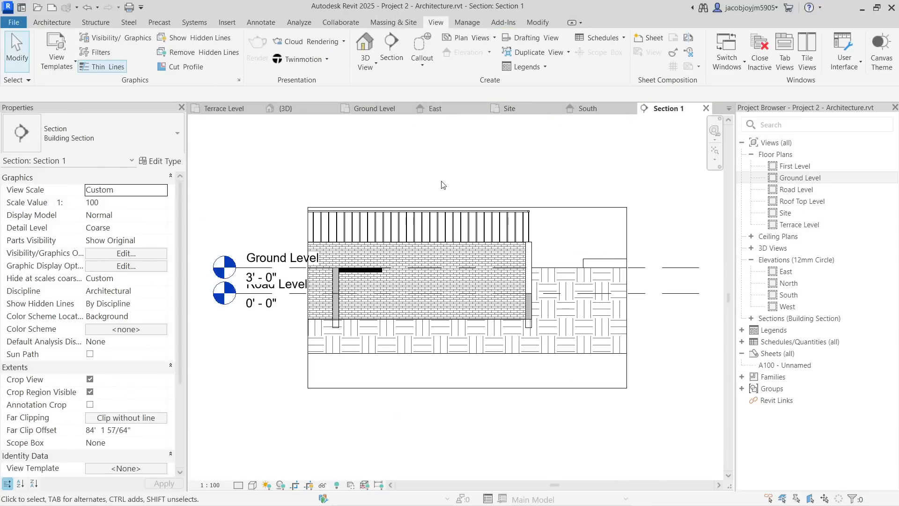
# Step: Enlarge the section's crop region on both sides and upward to include the road side, the plot behind and the upper levels
pyautogui.scroll(-3, 485, 275)
pyautogui.click(556, 265)
pyautogui.moveTo(556, 264); pyautogui.dragTo(448, 325, button='middle')
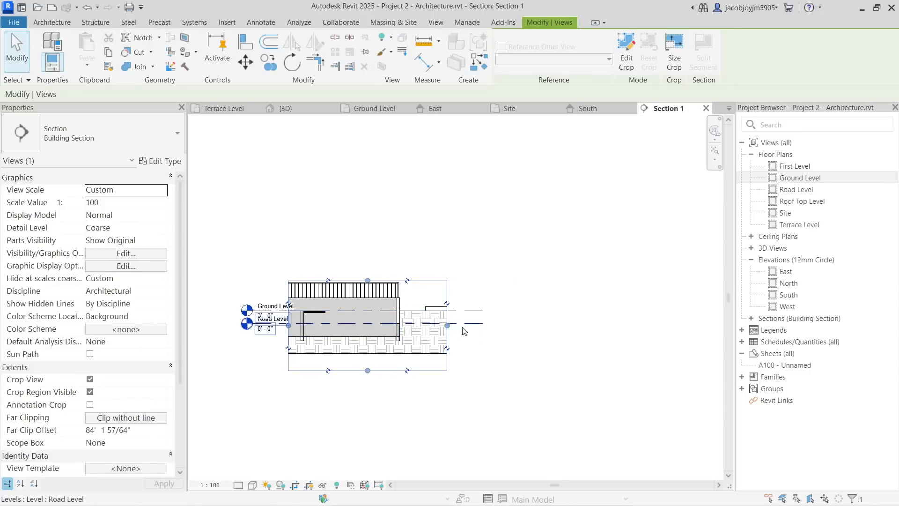
pyautogui.moveTo(449, 325); pyautogui.dragTo(655, 325)
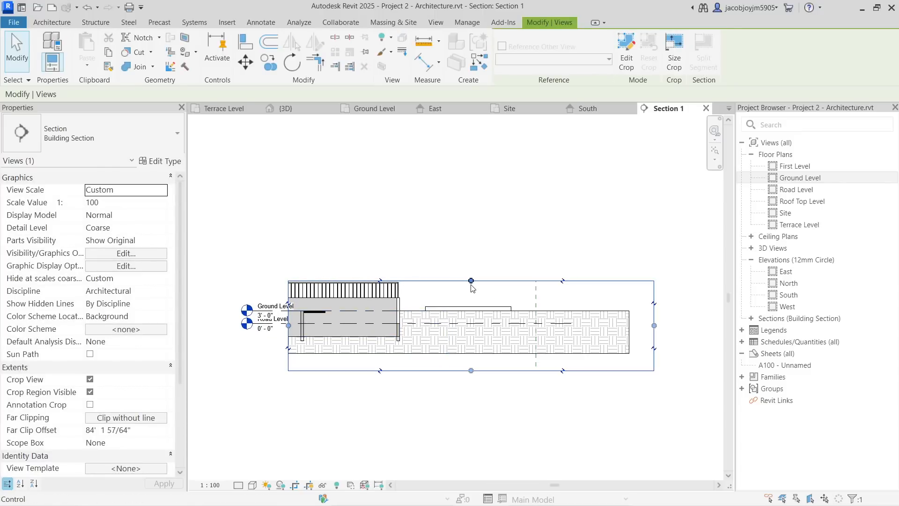
pyautogui.moveTo(288, 325); pyautogui.dragTo(206, 325)
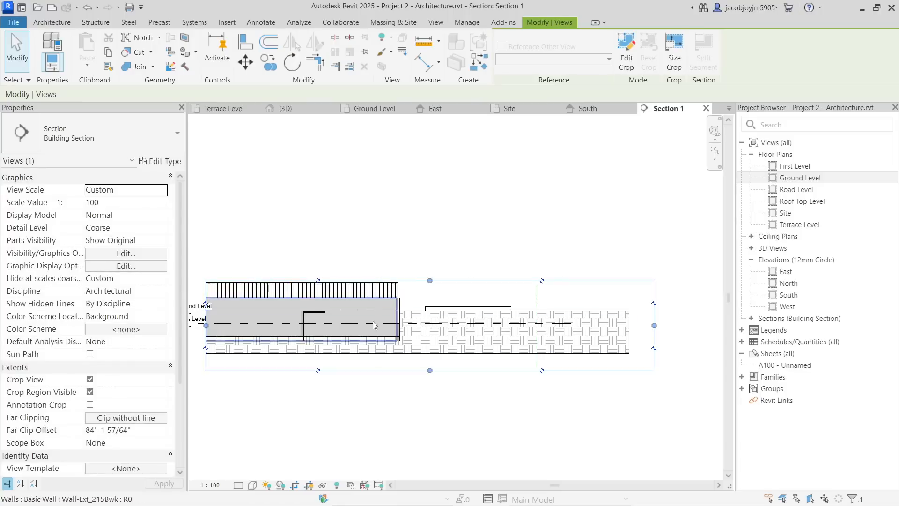
pyautogui.moveTo(430, 281); pyautogui.dragTo(428, 214)
# Step: Examine the front boundary wall, the entrance floor and the available view scales in the section
pyautogui.scroll(5, 422, 262)
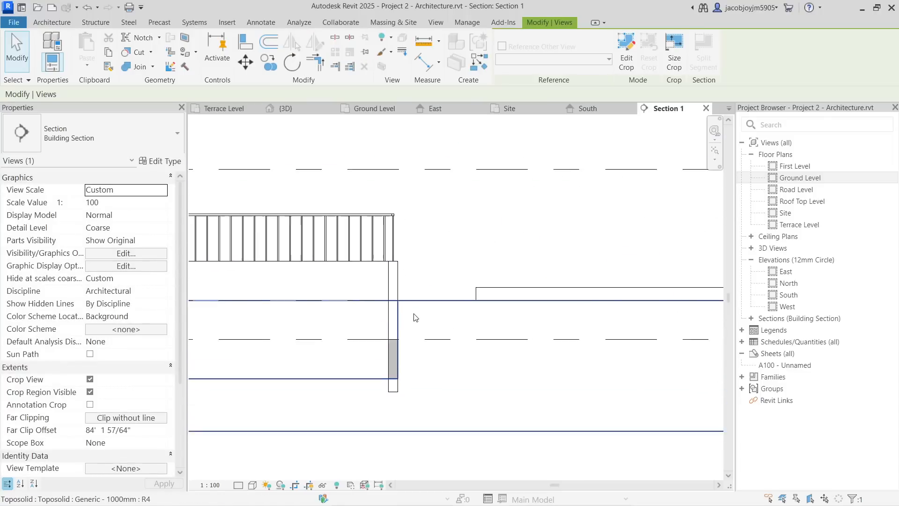
pyautogui.scroll(-5, 558, 310)
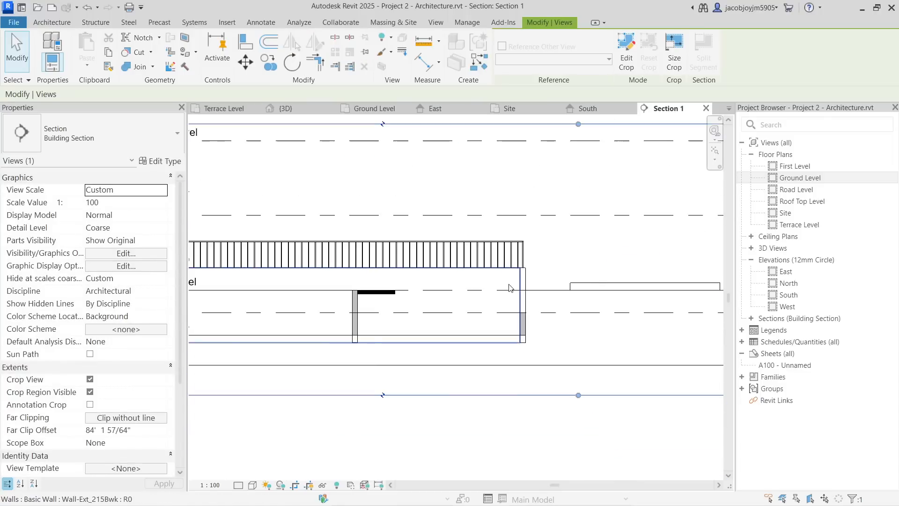
pyautogui.scroll(4, 406, 295)
pyautogui.click(468, 288)
pyautogui.scroll(-3, 473, 288)
pyautogui.moveTo(473, 296); pyautogui.dragTo(492, 284, button='middle')
pyautogui.click(209, 484)
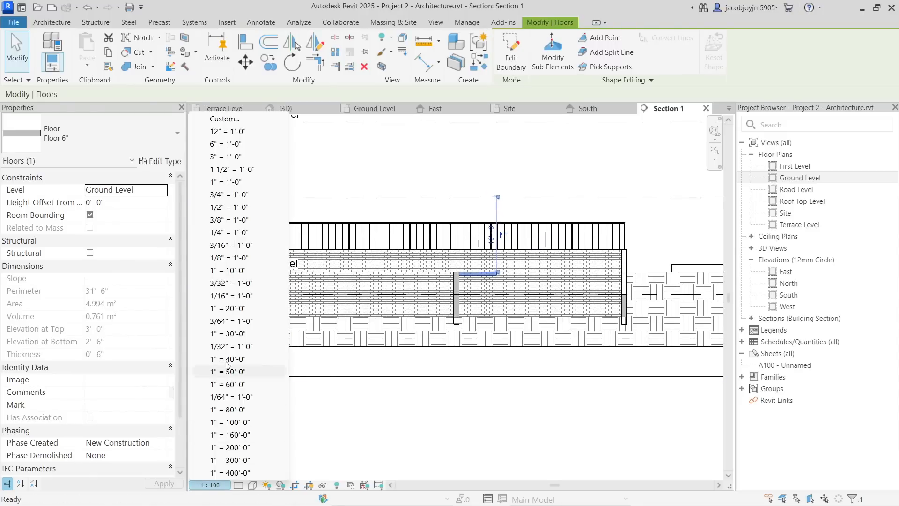
pyautogui.click(315, 404)
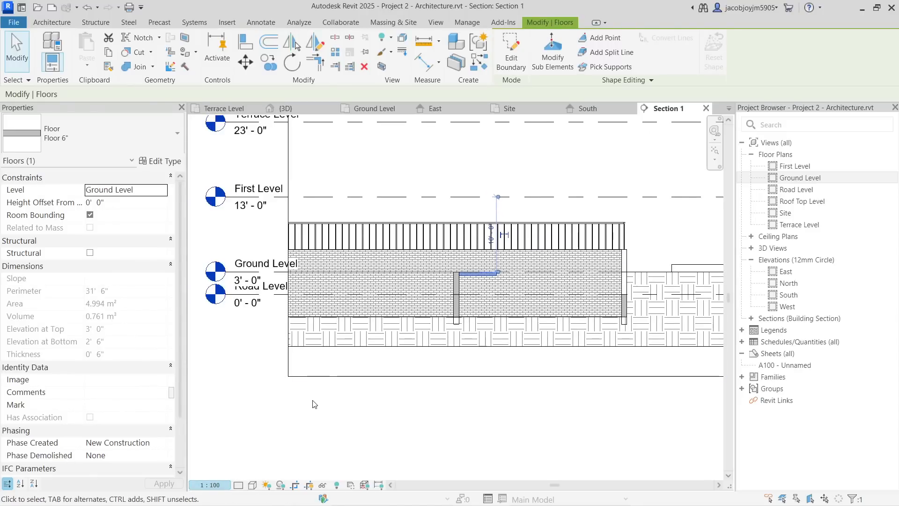
pyautogui.click(422, 429)
# Step: Set the toposolid's level to Road Level and deselect it
pyautogui.moveTo(599, 294); pyautogui.dragTo(500, 296, button='middle')
pyautogui.scroll(-2, 509, 292)
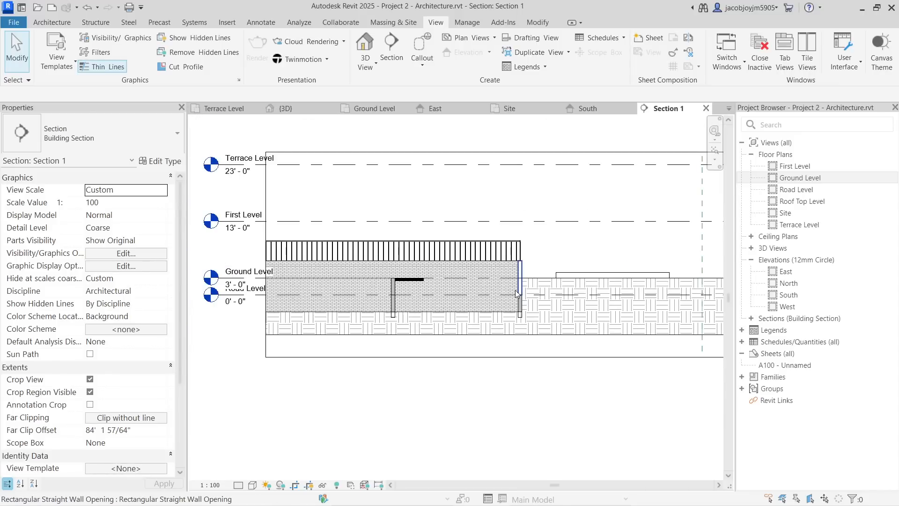
pyautogui.click(596, 289)
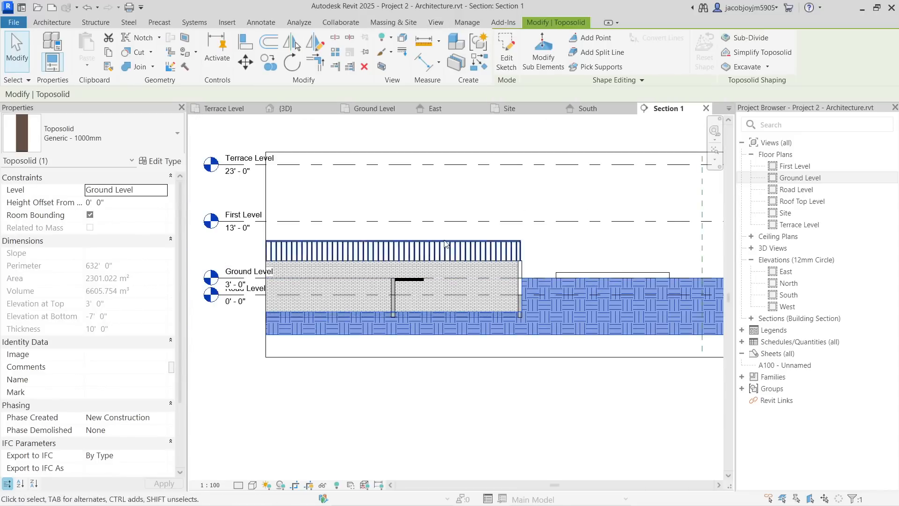
pyautogui.click(158, 193)
pyautogui.click(163, 192)
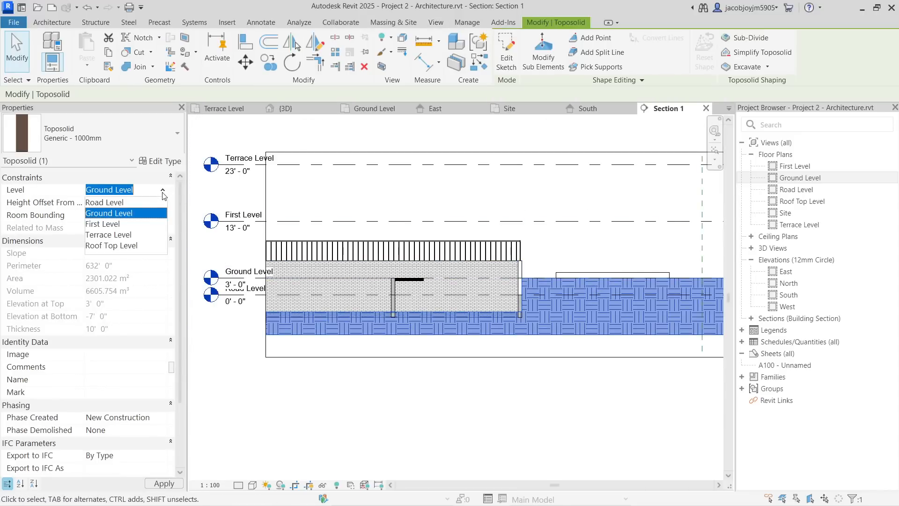
pyautogui.click(117, 202)
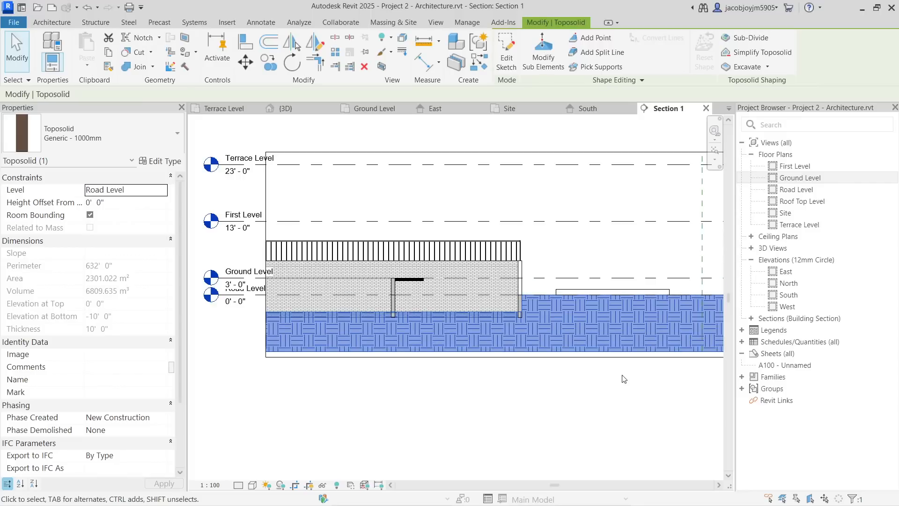
pyautogui.click(618, 401)
# Step: Draw a detail line about 17' 8" long from the front boundary wall's outer face at road level to the entrance floor's top front corner
pyautogui.scroll(2, 515, 286)
pyautogui.scroll(1, 515, 286)
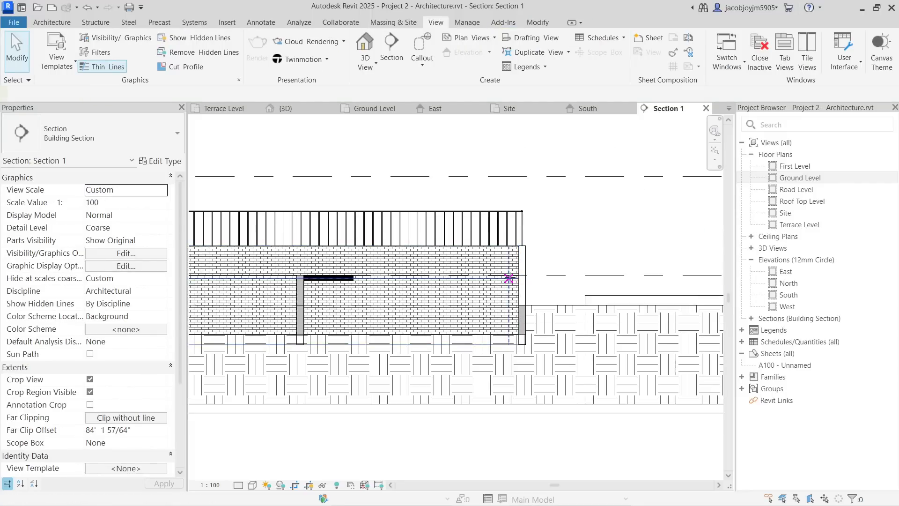
pyautogui.press('l')
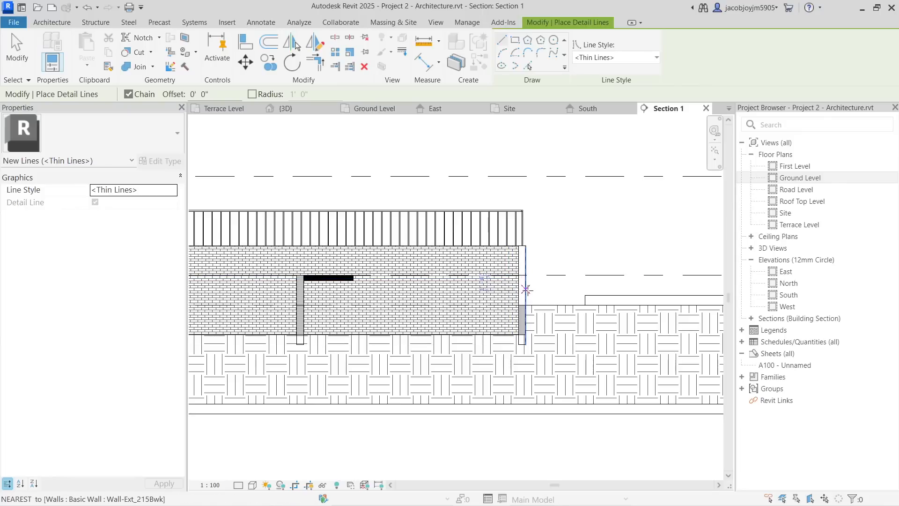
pyautogui.click(522, 304)
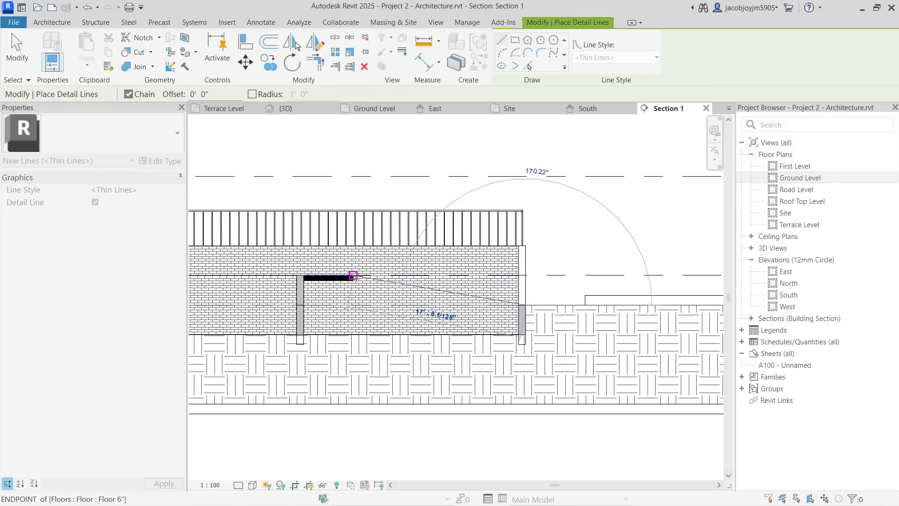
pyautogui.scroll(5, 353, 275)
pyautogui.click(349, 277)
pyautogui.scroll(-4, 351, 279)
pyautogui.press('Escape')
pyautogui.press('Escape')
# Step: Select the sloping detail line and check its angle from the horizontal
pyautogui.click(503, 304)
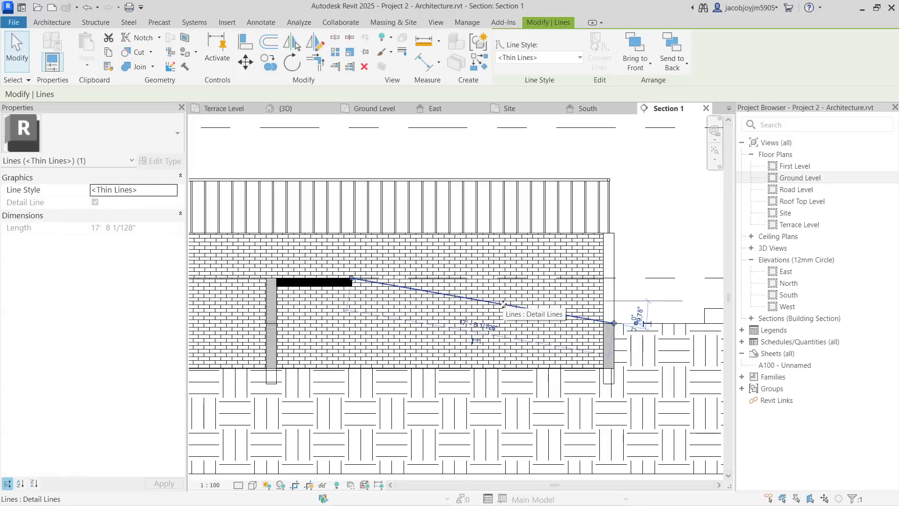
pyautogui.scroll(5, 642, 319)
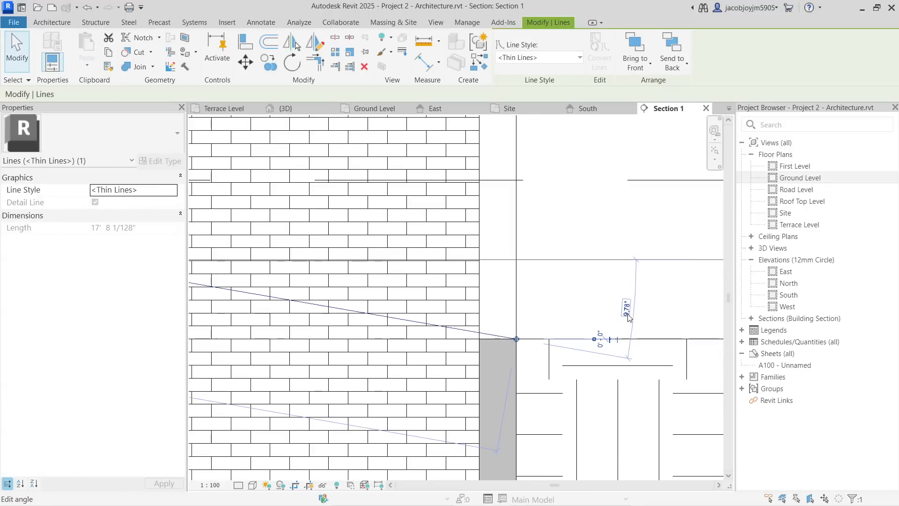
pyautogui.scroll(-5, 628, 318)
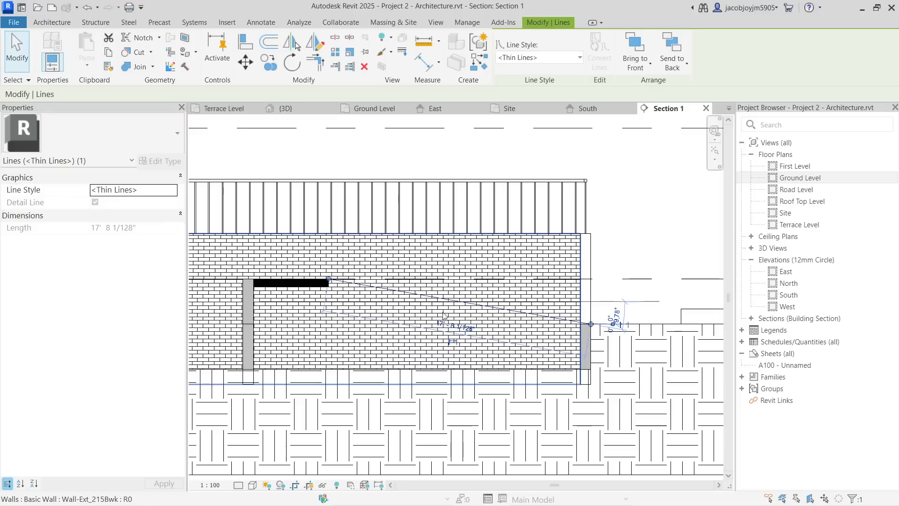
# Step: Check the slope by placing an angular dimension between the Ground Level line and the sloping detail line, and delete the dimension
pyautogui.press('Escape')
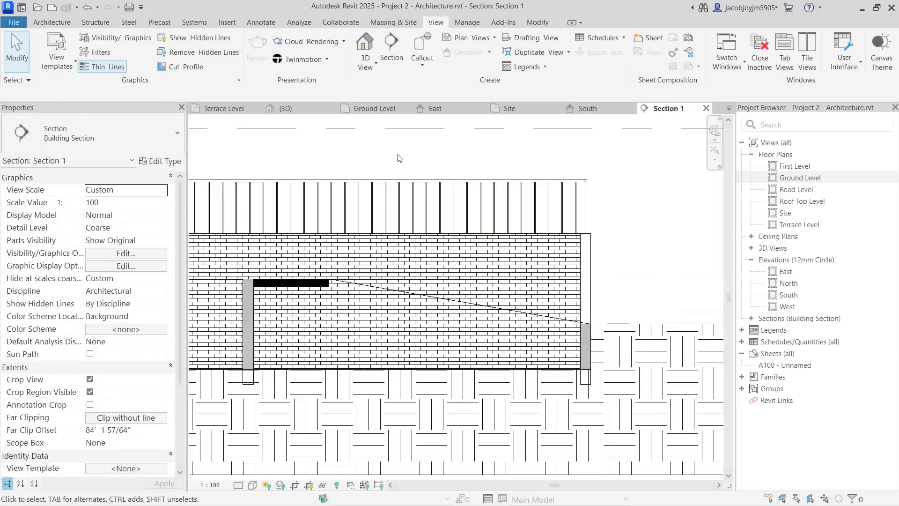
pyautogui.press('d')
pyautogui.press('i')
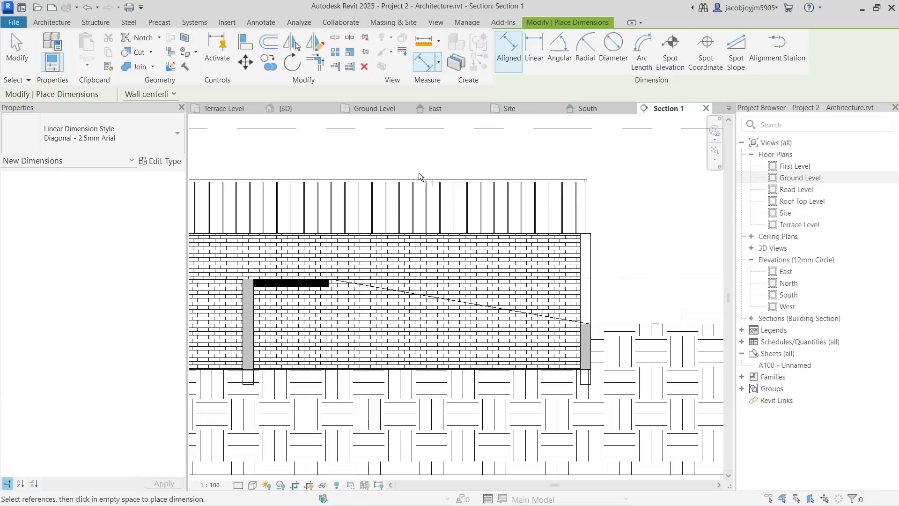
pyautogui.click(657, 279)
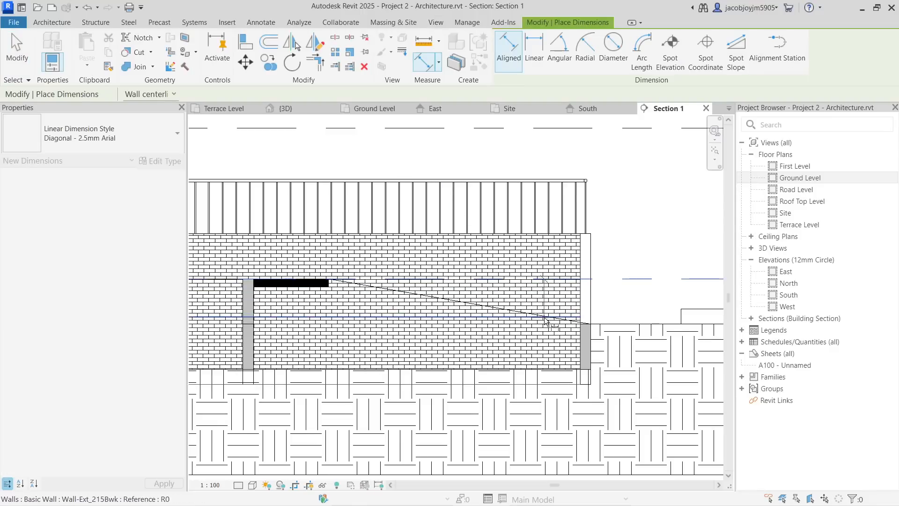
pyautogui.scroll(4, 545, 320)
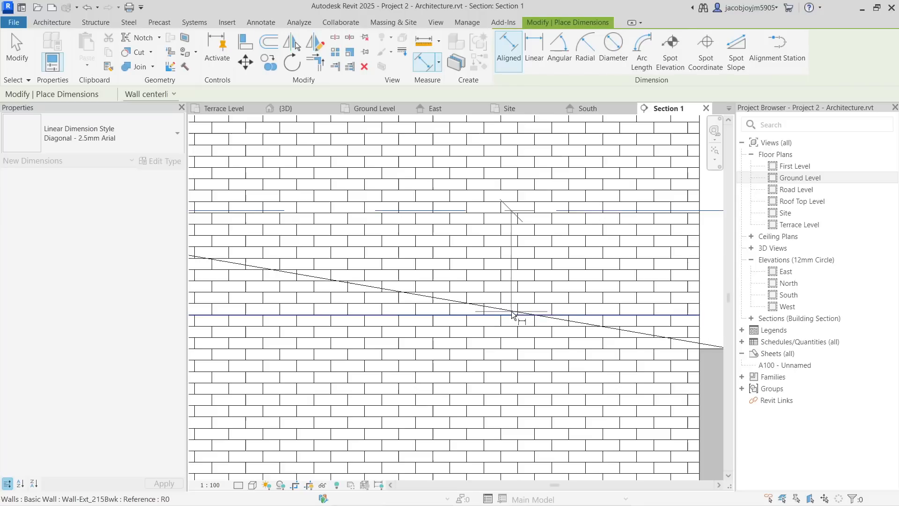
pyautogui.click(559, 54)
pyautogui.scroll(-4, 500, 358)
pyautogui.click(511, 314)
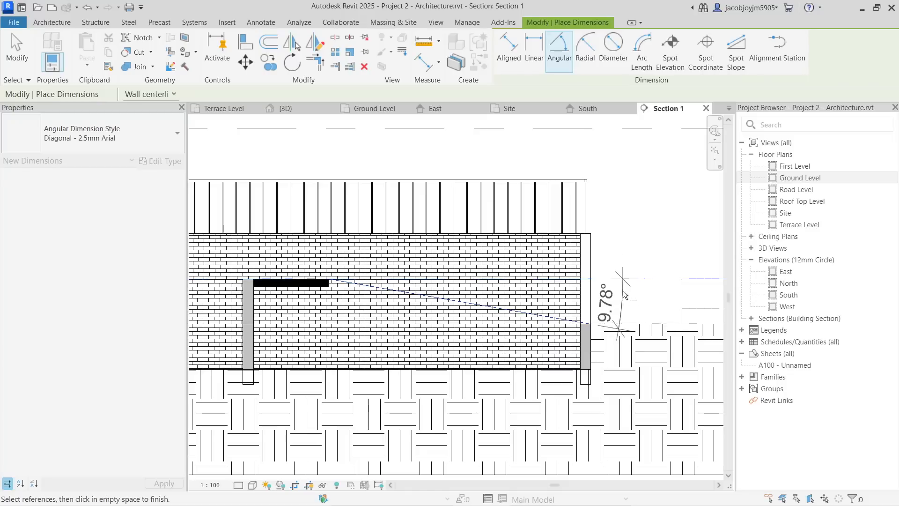
pyautogui.click(645, 294)
pyautogui.press('Escape')
pyautogui.press('Escape')
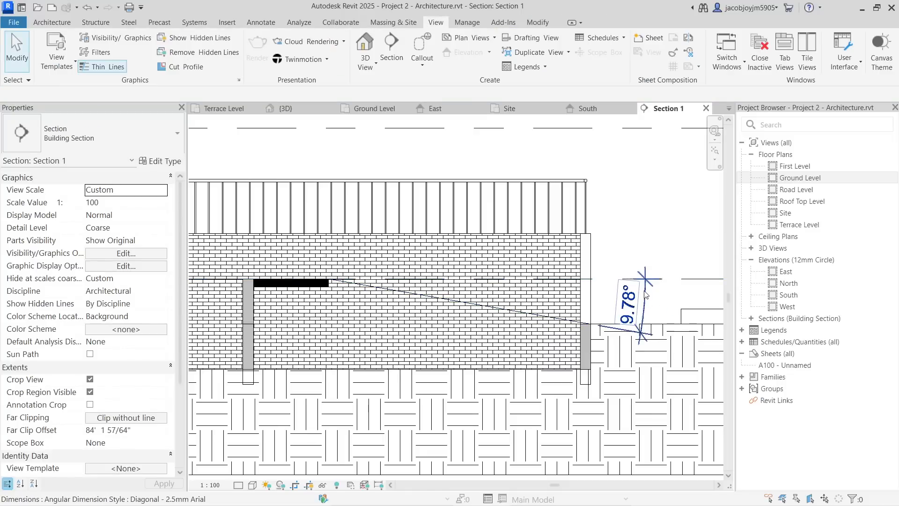
pyautogui.click(646, 294)
pyautogui.press('Delete')
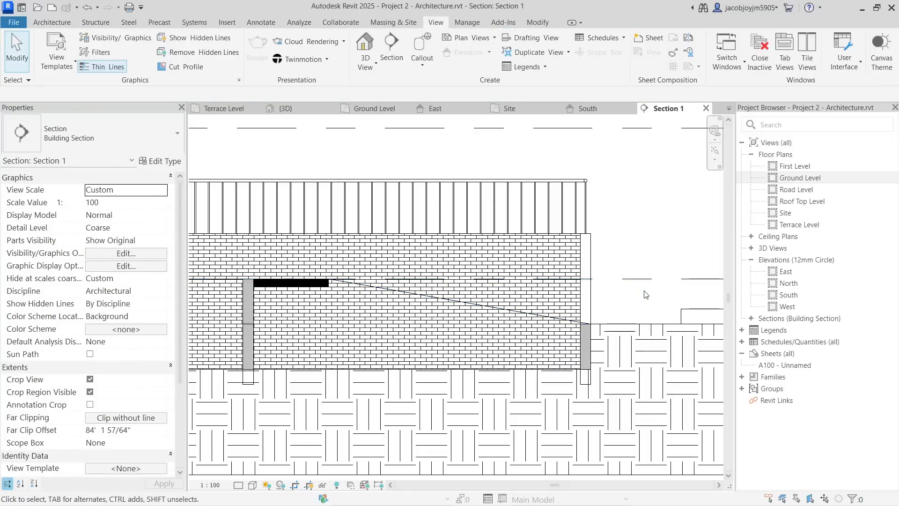
# Step: Examine the sloping detail line against the Ground Level and Road Level heights in the section
pyautogui.click(494, 309)
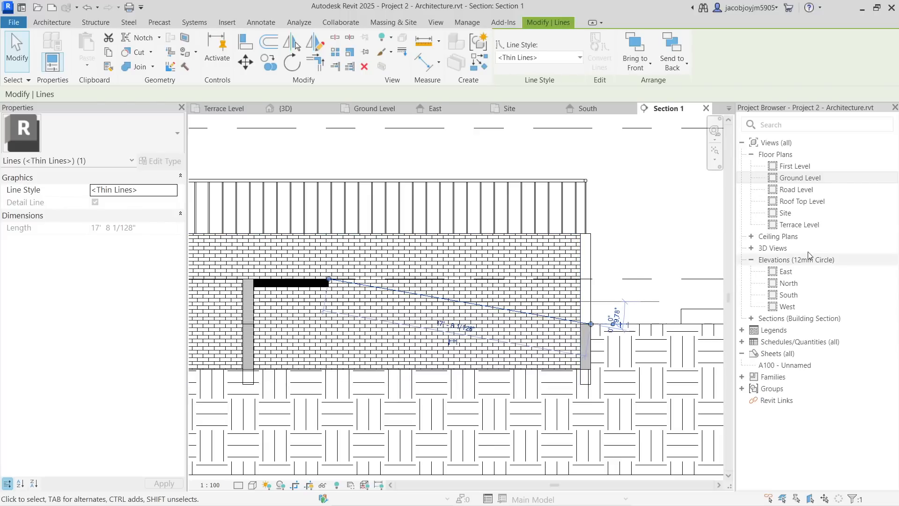
pyautogui.press('Escape')
pyautogui.scroll(-5, 408, 321)
pyautogui.scroll(2, 215, 320)
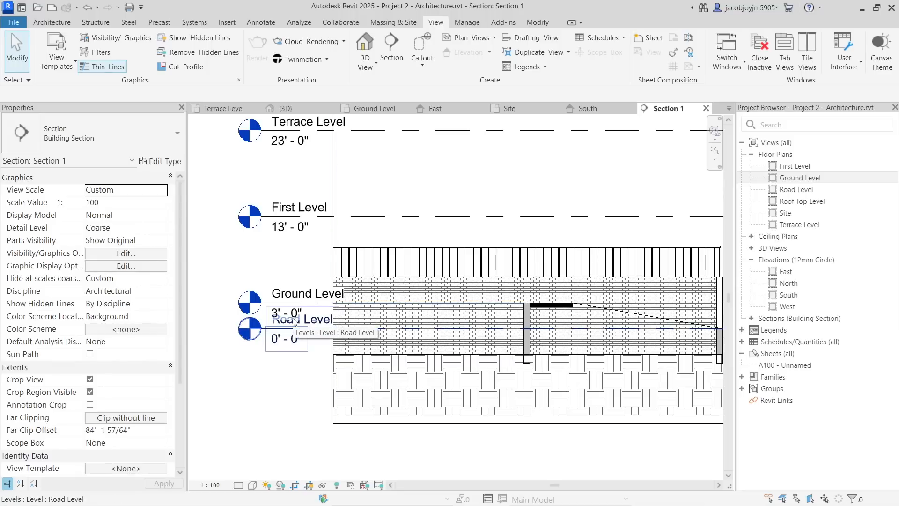
pyautogui.moveTo(459, 376); pyautogui.dragTo(394, 380, button='middle')
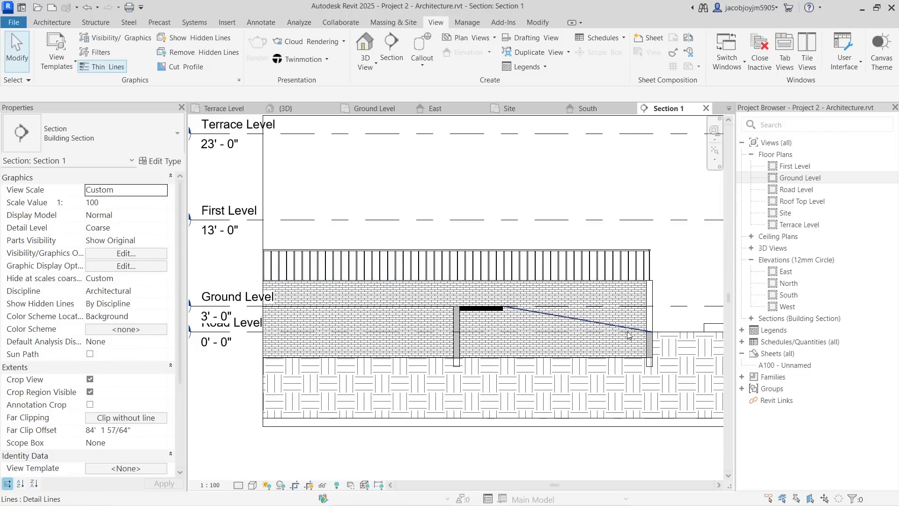
pyautogui.click(592, 323)
pyautogui.press('Escape')
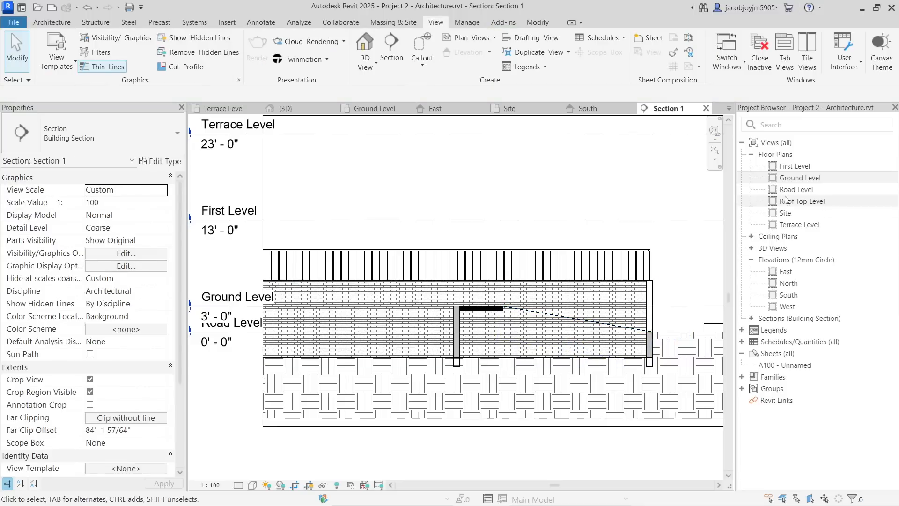
# Step: Start a stair on the Ground Level plan with a base offset of -1' 6" and Ground Level as its top level
pyautogui.doubleClick(800, 179)
pyautogui.scroll(2, 366, 297)
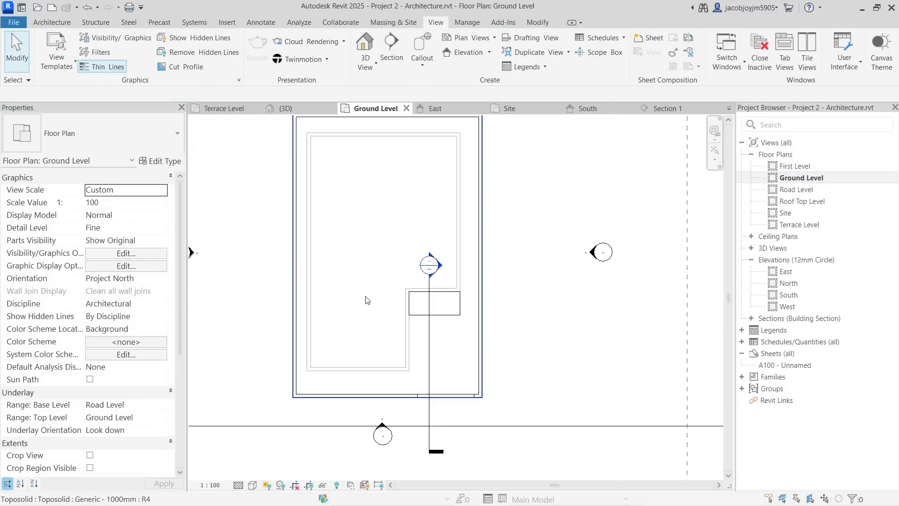
pyautogui.click(51, 22)
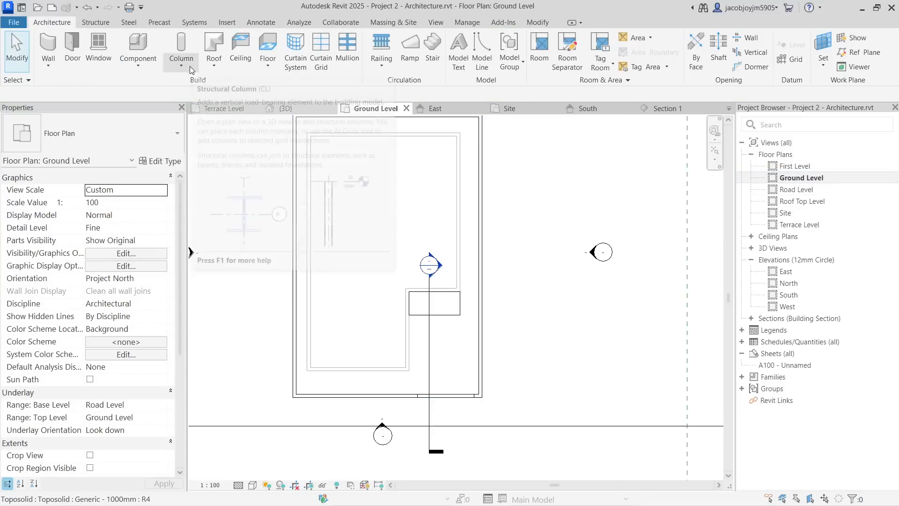
pyautogui.click(433, 52)
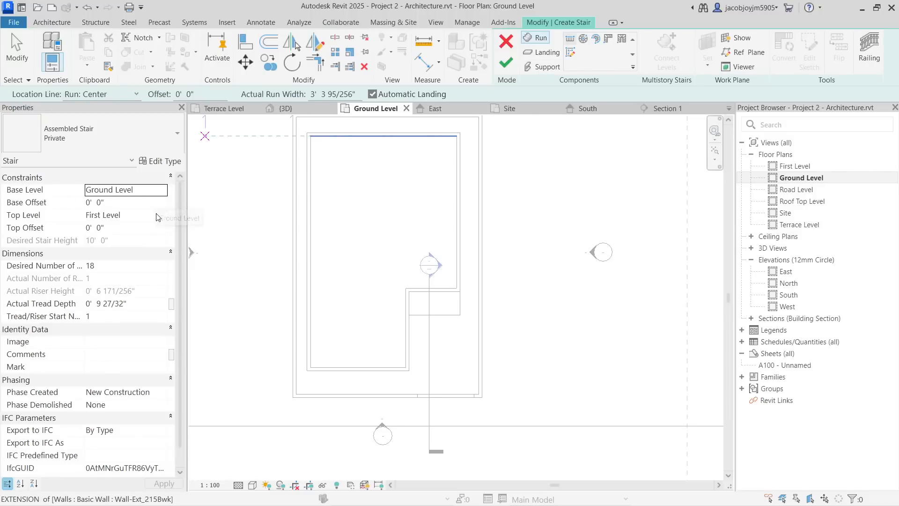
pyautogui.click(156, 194)
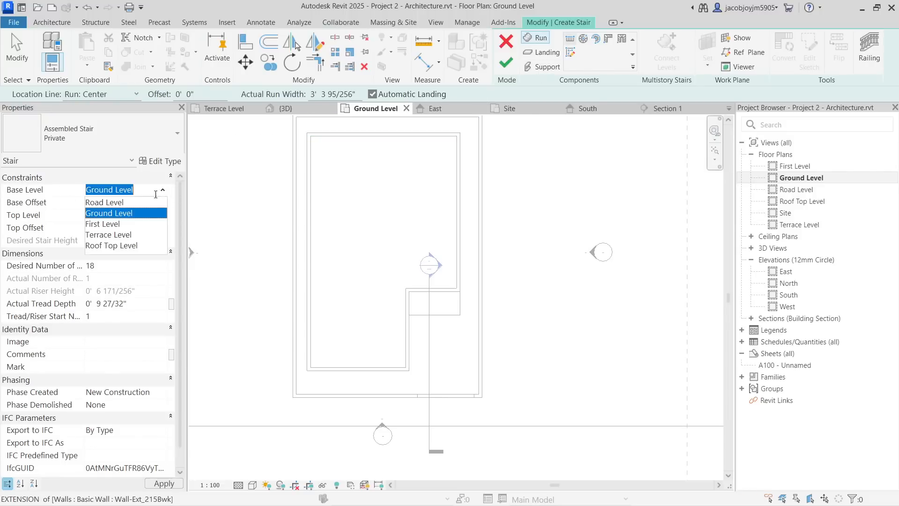
pyautogui.click(128, 216)
pyautogui.click(135, 207)
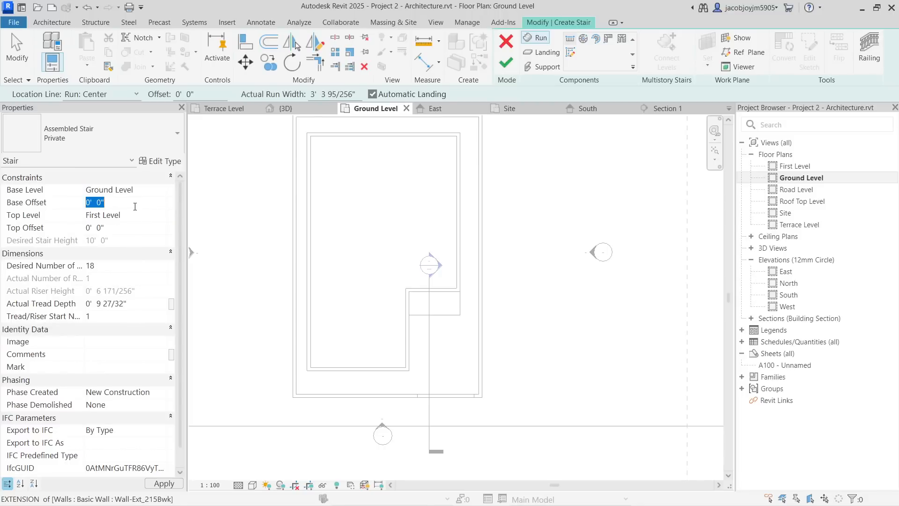
pyautogui.press('Return')
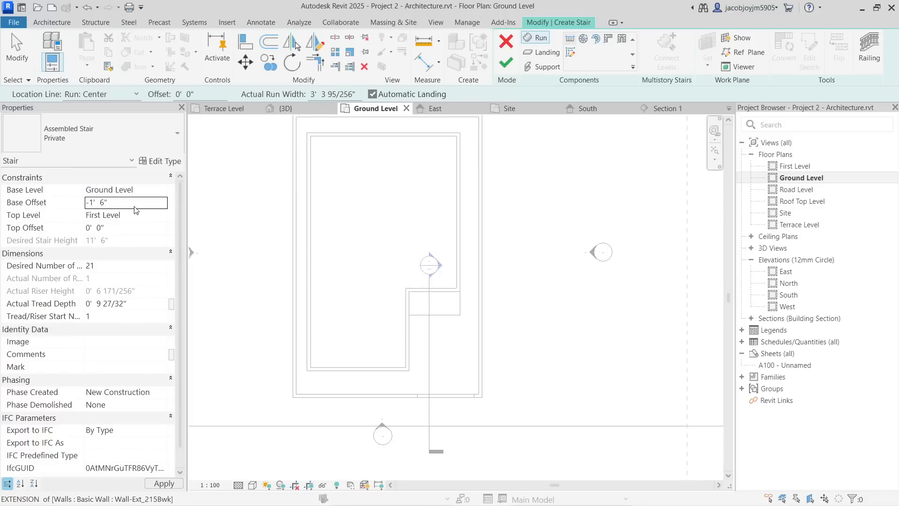
pyautogui.click(167, 217)
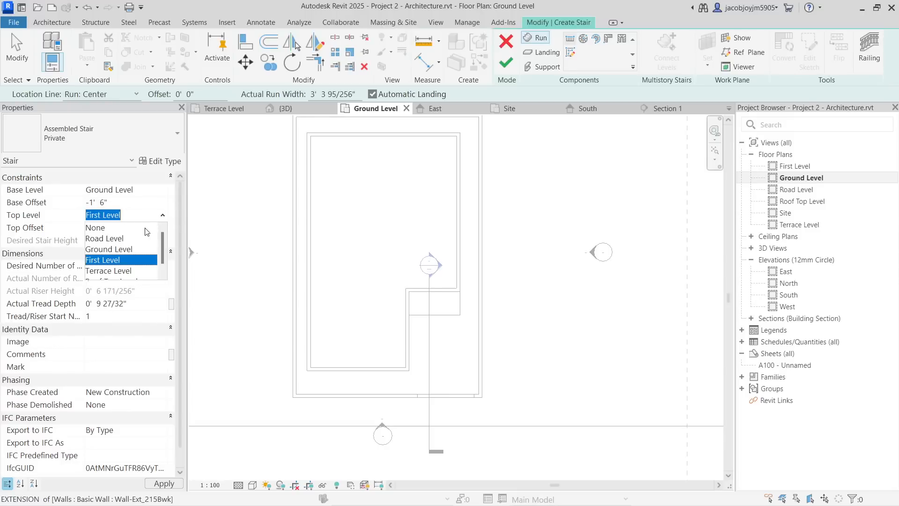
pyautogui.click(119, 249)
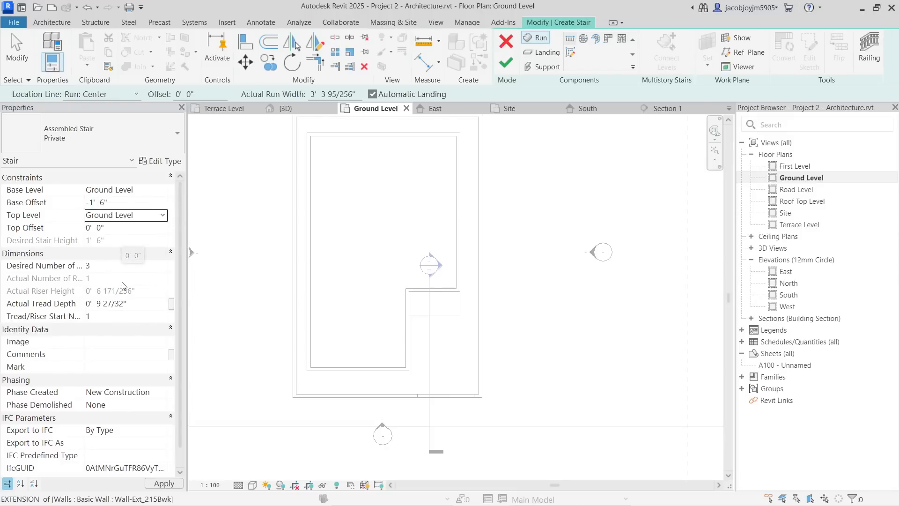
# Step: Change the new stair's type to the Cast-In-Place Stair Insitu_Concrete_150mm_Waist
pyautogui.click(140, 305)
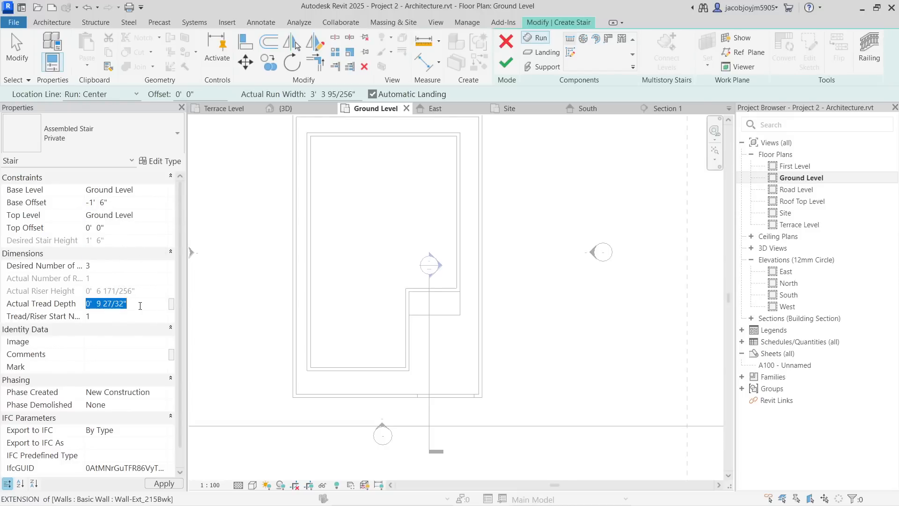
pyautogui.click(133, 140)
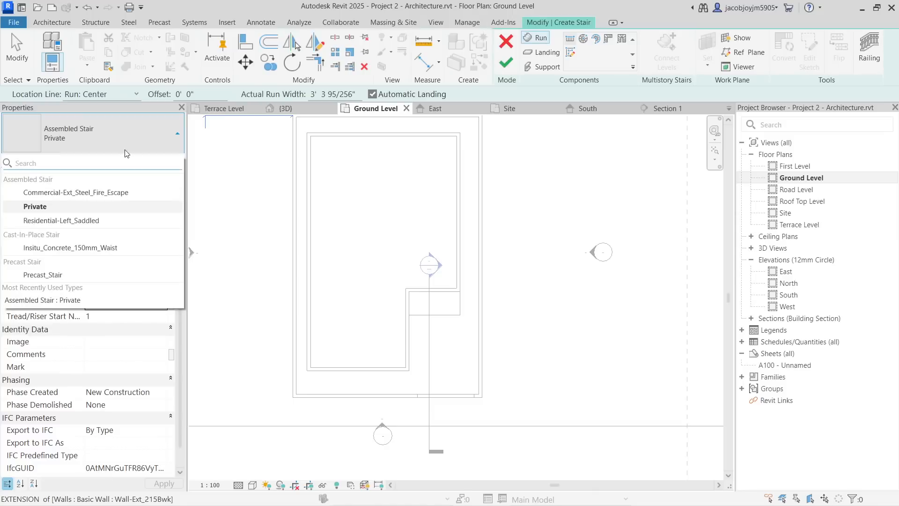
pyautogui.click(86, 248)
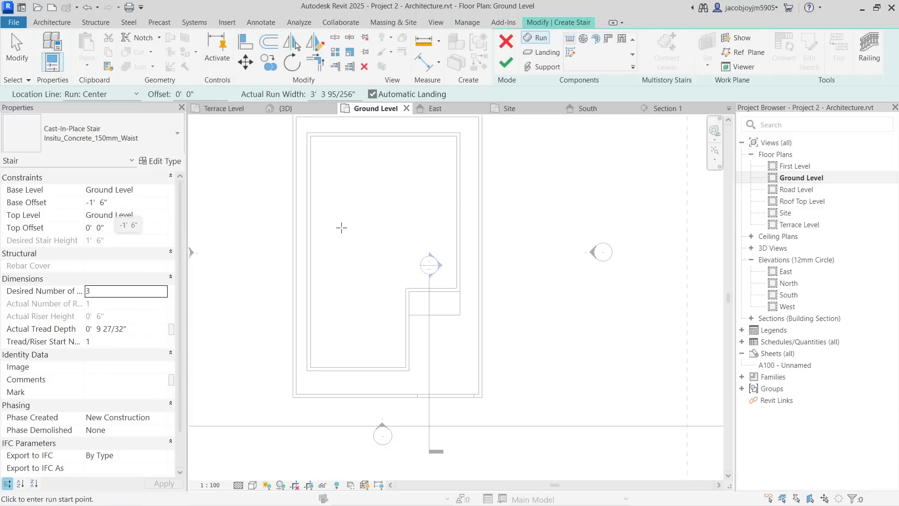
# Step: Examine the type properties of the stair's monolithic run, including structural depth, materials, treads and risers
pyautogui.click(159, 161)
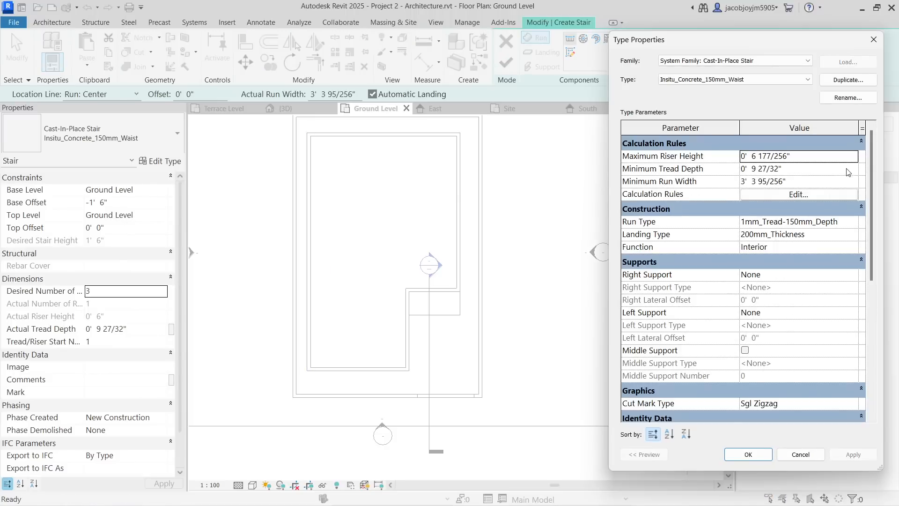
pyautogui.click(843, 221)
pyautogui.click(851, 222)
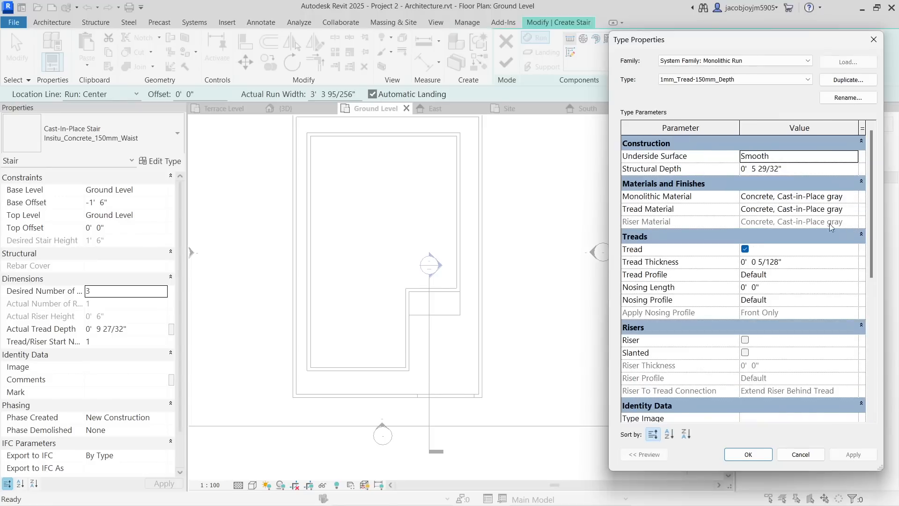
pyautogui.click(810, 167)
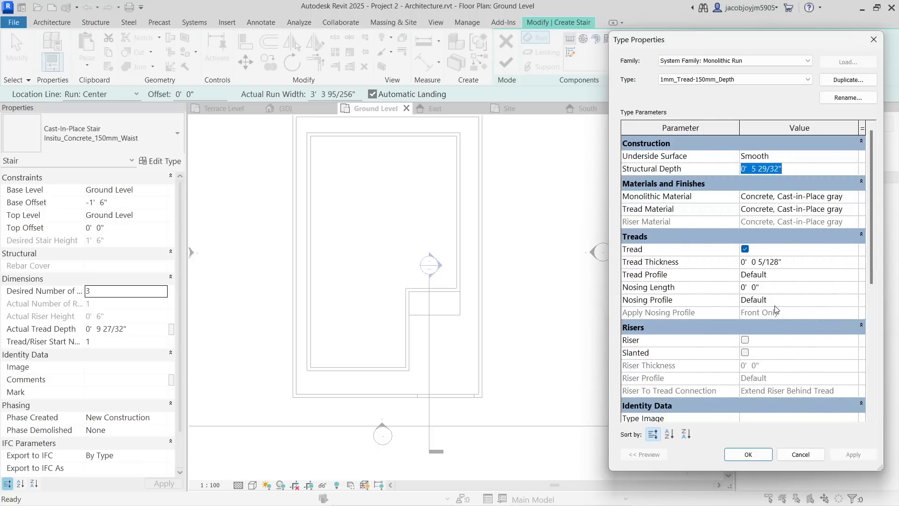
pyautogui.click(873, 41)
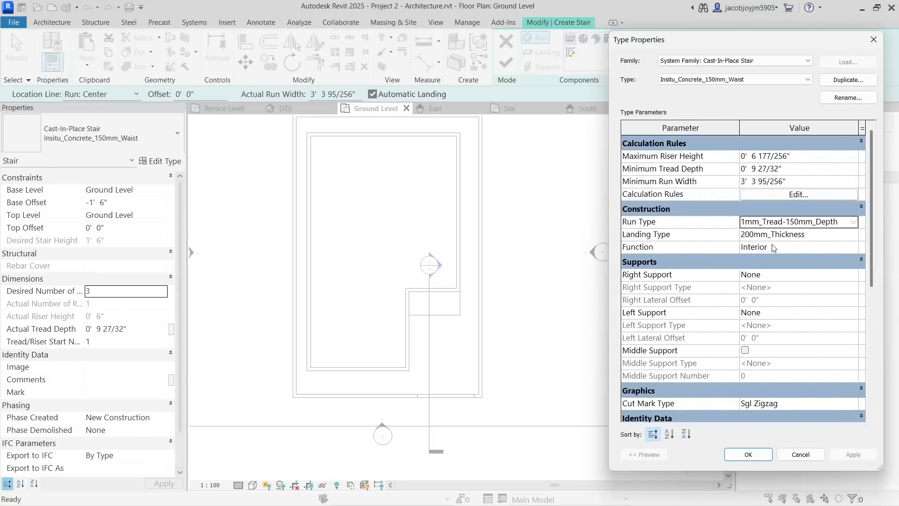
pyautogui.click(854, 223)
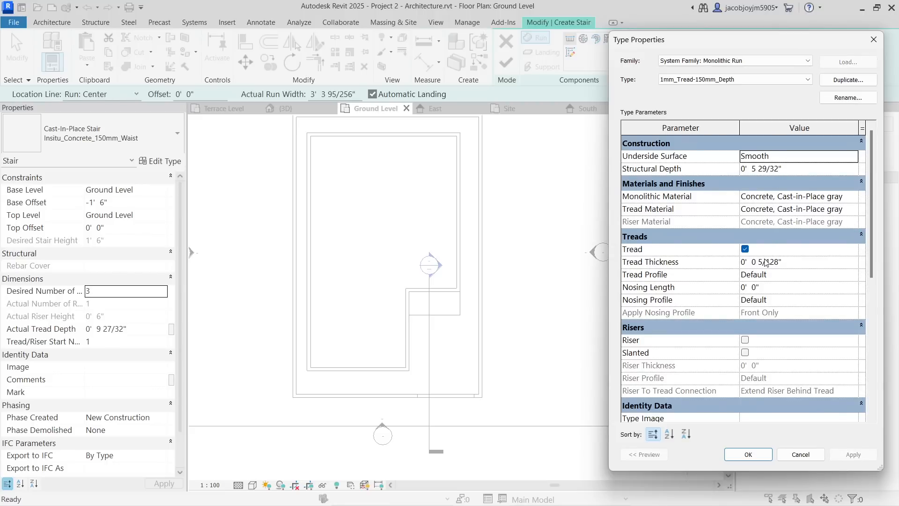
pyautogui.scroll(-5, 770, 296)
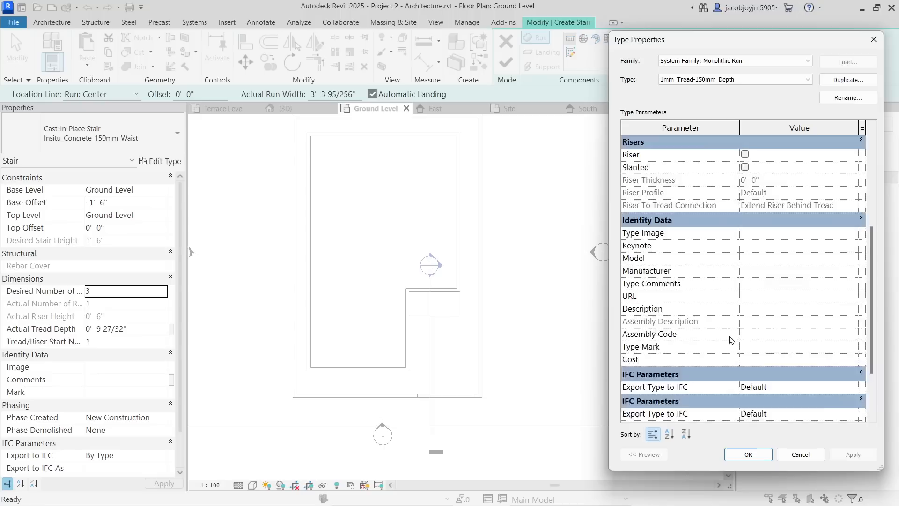
pyautogui.scroll(5, 761, 309)
pyautogui.click(873, 39)
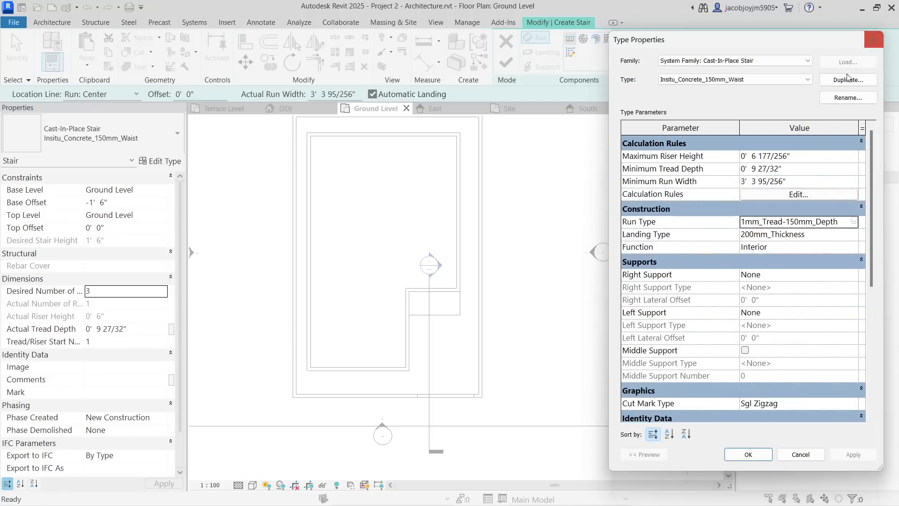
# Step: Set the stair type's maximum riser height to 6", minimum tread depth to 1' 0" and minimum run width to 4' 0"
pyautogui.click(820, 155)
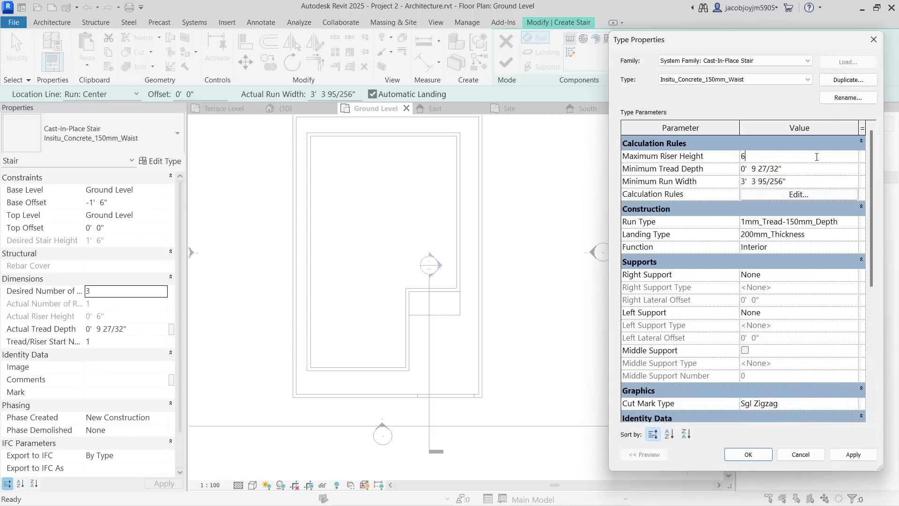
pyautogui.click(814, 169)
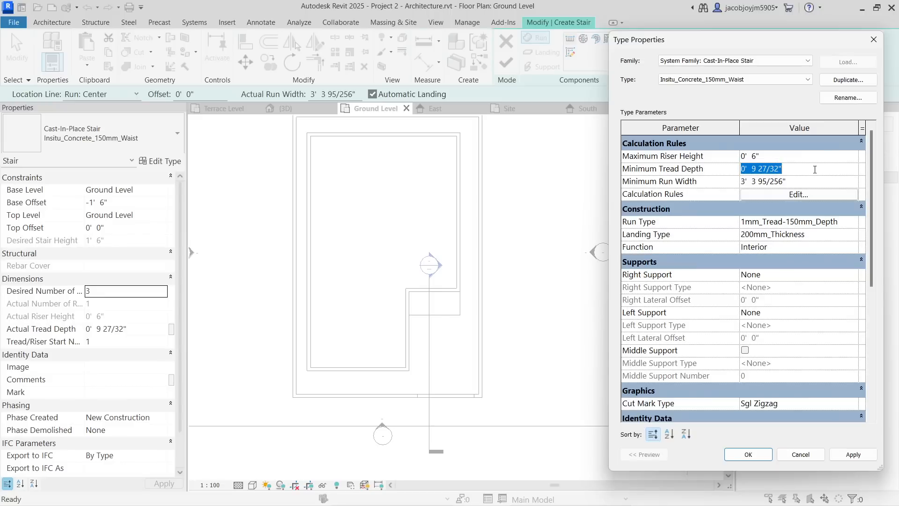
pyautogui.press('Return')
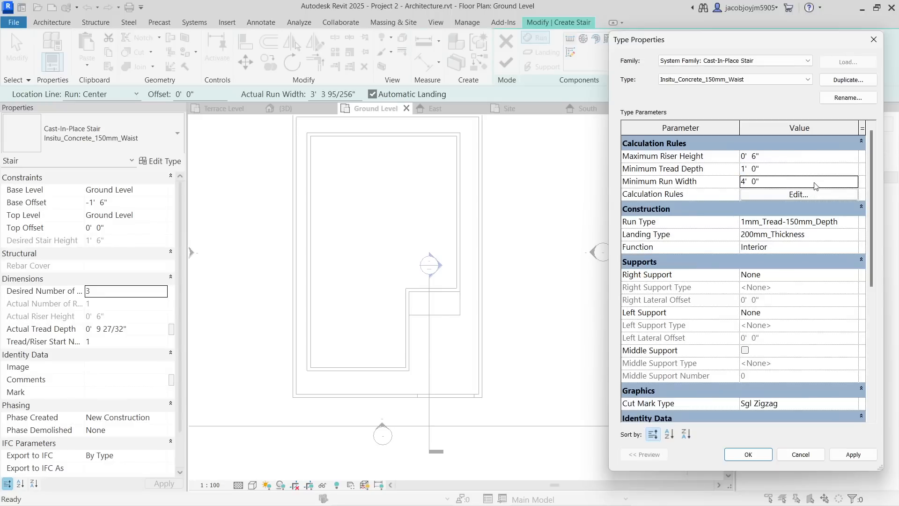
pyautogui.click(748, 454)
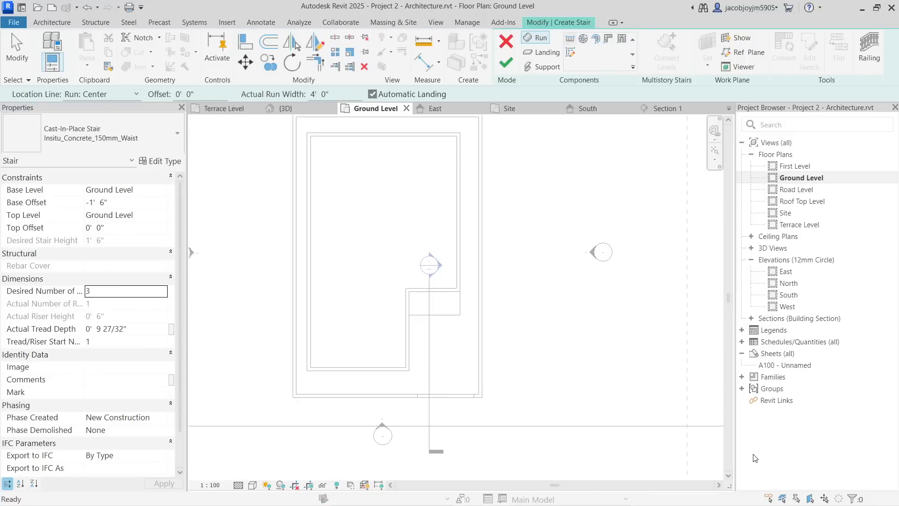
# Step: Draw a straight three-riser run 4' wide and about 1' 8" long in front of the entrance floor, rising toward it, and select it
pyautogui.click(437, 342)
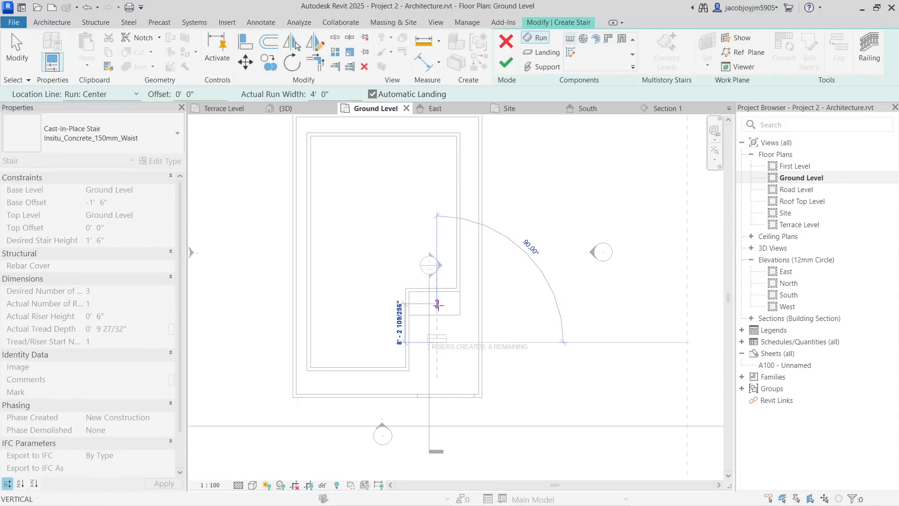
pyautogui.click(437, 334)
pyautogui.scroll(2, 436, 337)
pyautogui.scroll(2, 437, 342)
pyautogui.click(442, 344)
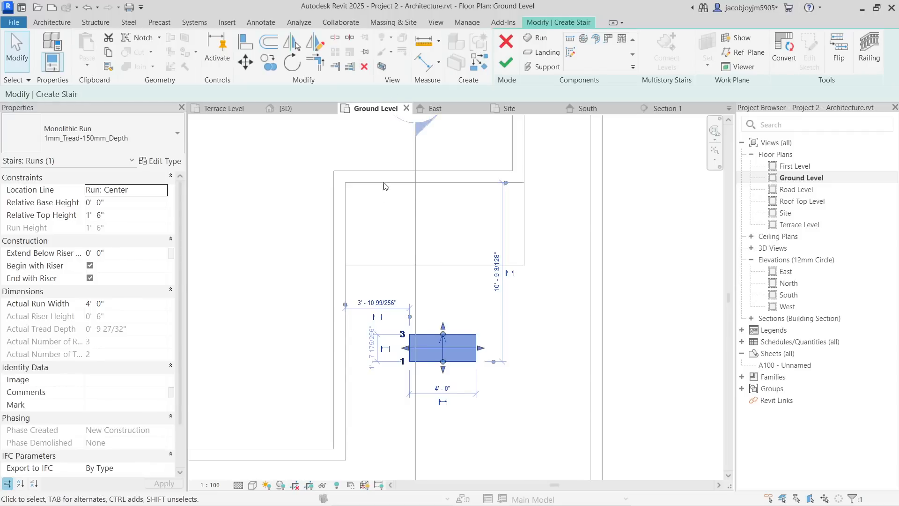
# Step: Move the stair run so its upper edge meets the front edge of the entrance floor at the wall corner
pyautogui.click(245, 61)
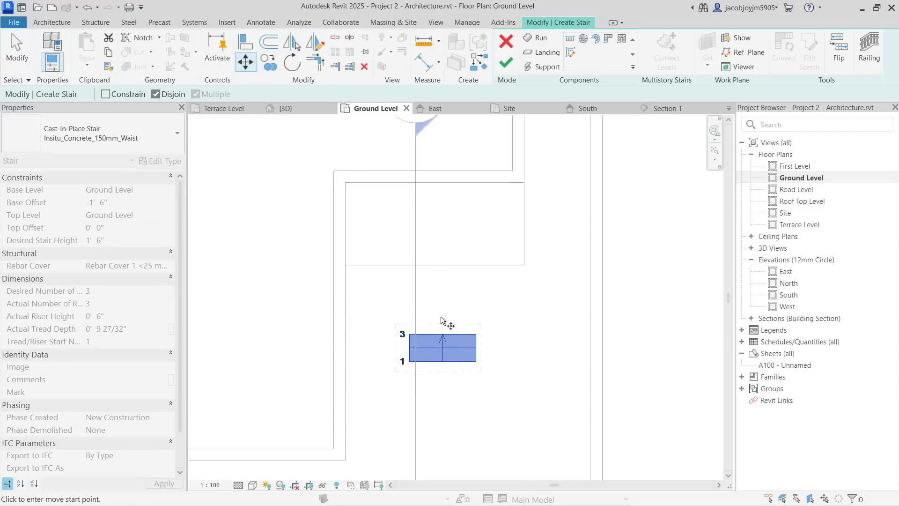
pyautogui.click(408, 343)
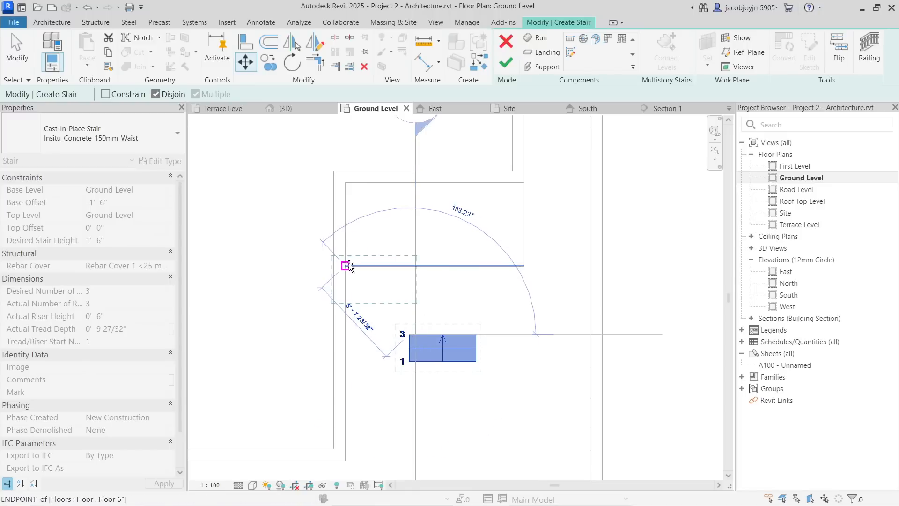
pyautogui.click(341, 275)
# Step: Stretch both sides of the run to span the entrance floor from the house wall to its outer edge, and finish the stair
pyautogui.click(382, 287)
pyautogui.moveTo(412, 279); pyautogui.dragTo(525, 279)
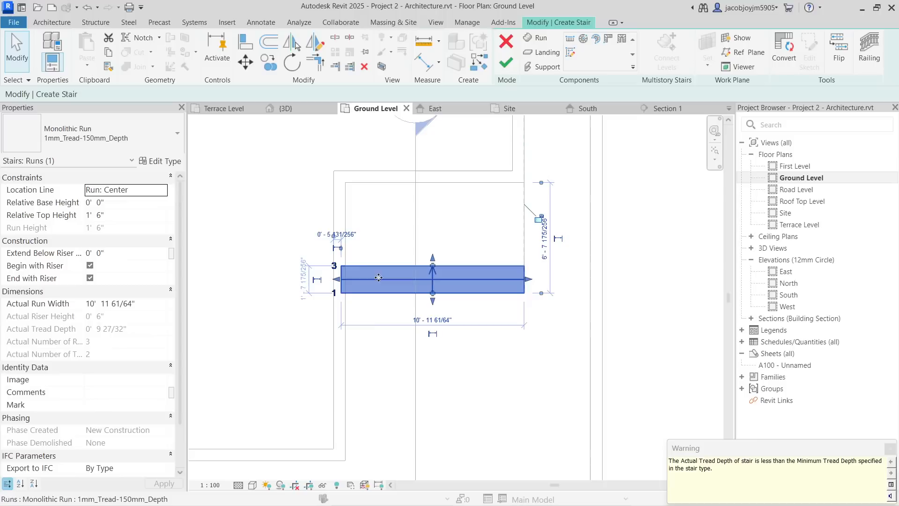
pyautogui.scroll(3, 340, 280)
pyautogui.moveTo(348, 282); pyautogui.dragTo(357, 283)
pyautogui.scroll(-3, 357, 283)
pyautogui.click(574, 271)
pyautogui.scroll(-3, 554, 269)
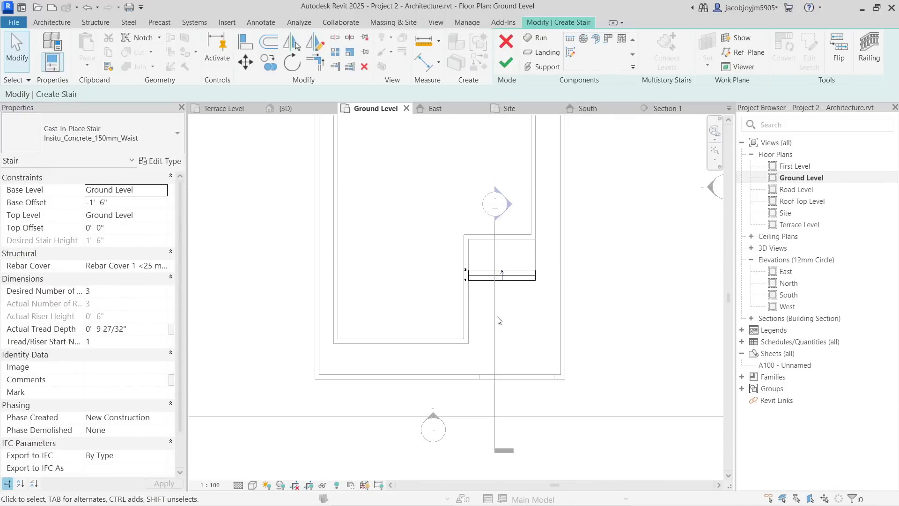
pyautogui.click(506, 66)
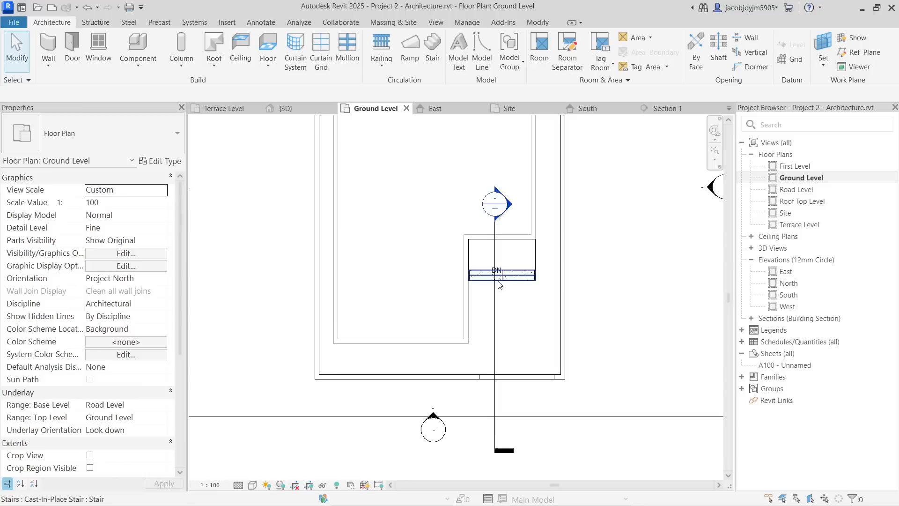
# Step: Open the section through the entrance and examine the new stair's profile and railing
pyautogui.click(495, 164)
pyautogui.rightClick(495, 162)
pyautogui.click(535, 230)
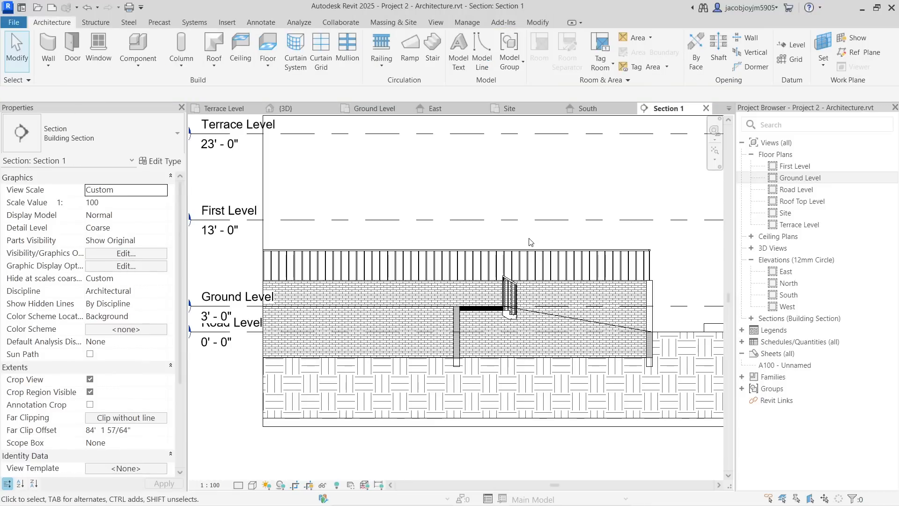
pyautogui.scroll(3, 515, 323)
pyautogui.click(514, 334)
pyautogui.press('Escape')
# Step: Try deleting the stair railing in the section, and undo the deletion
pyautogui.click(520, 282)
pyautogui.press('Delete')
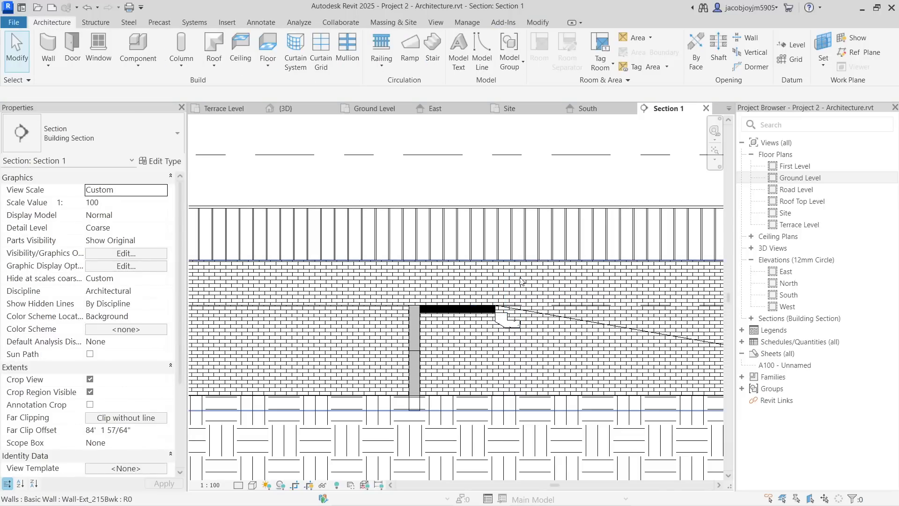
pyautogui.hotkey('ctrl', 'z')
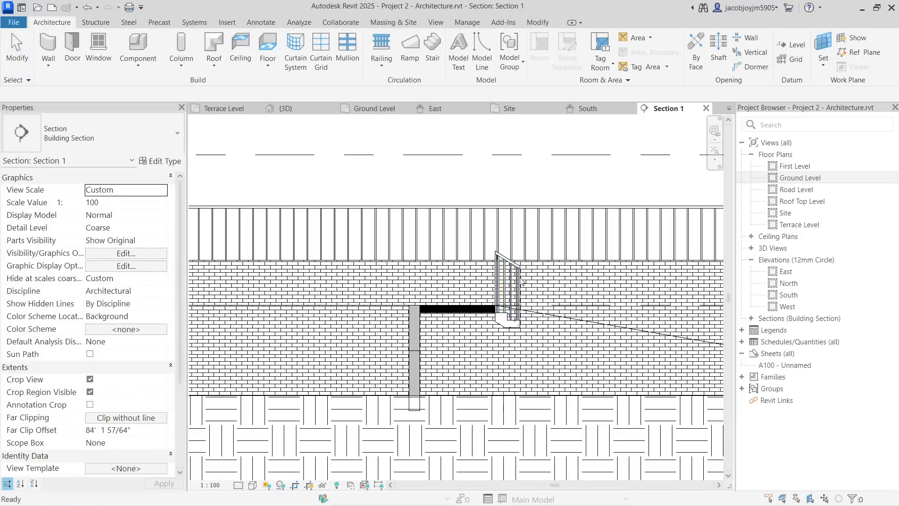
# Step: Open the 3D view and delete the stair railing on the house-wall side
pyautogui.click(437, 22)
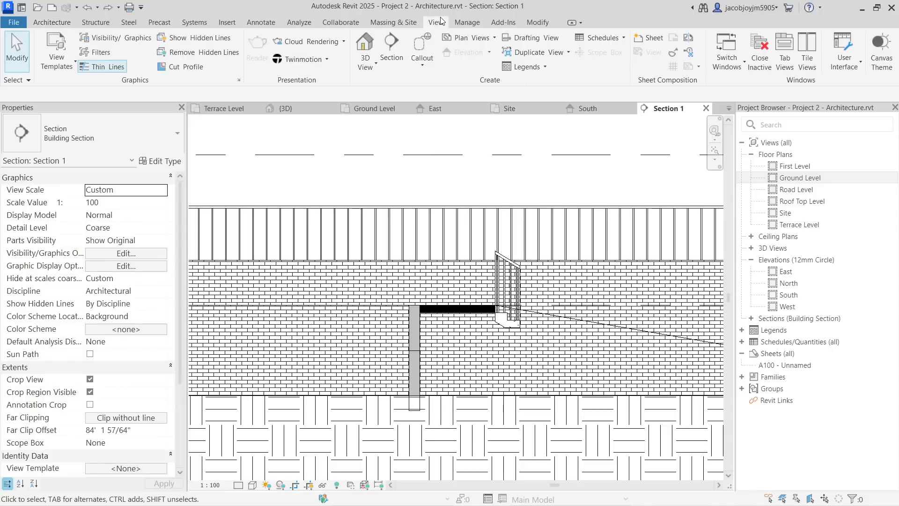
pyautogui.click(362, 51)
pyautogui.keyDown('shift'); pyautogui.moveTo(458, 305); pyautogui.dragTo(381, 271, button='middle'); pyautogui.keyUp('shift')
pyautogui.click(385, 275)
pyautogui.scroll(2, 397, 280)
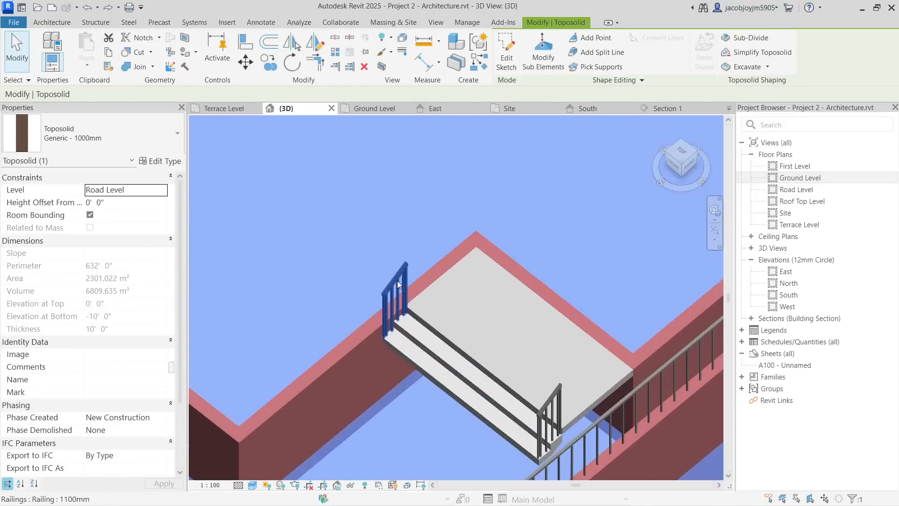
pyautogui.click(397, 280)
pyautogui.press('Delete')
pyautogui.scroll(-4, 440, 278)
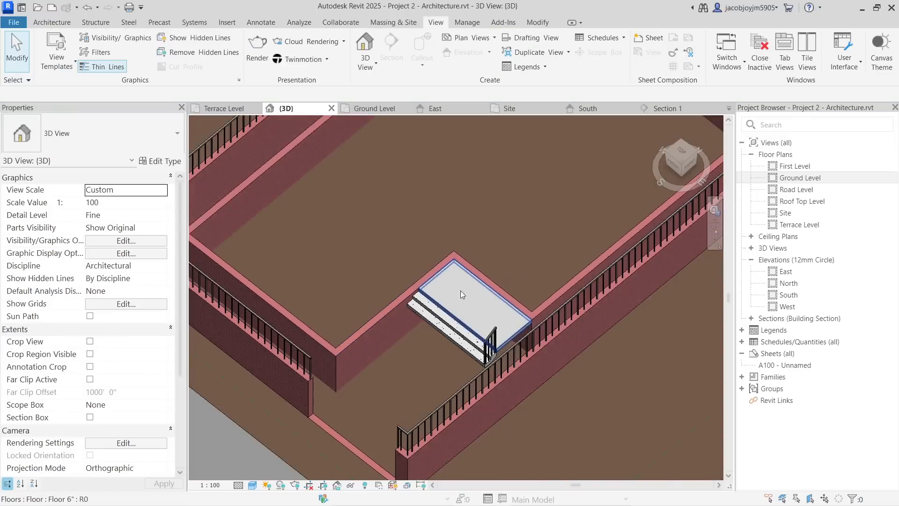
# Step: Delete the remaining stair railing on the boundary-wall side
pyautogui.scroll(3, 507, 306)
pyautogui.click(496, 332)
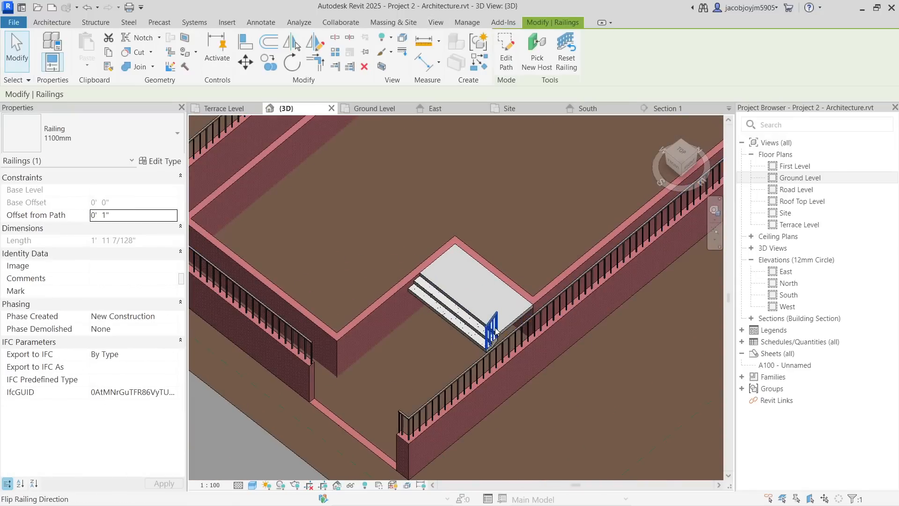
pyautogui.press('Delete')
pyautogui.scroll(-2, 496, 332)
pyautogui.keyDown('shift'); pyautogui.moveTo(496, 333); pyautogui.dragTo(663, 323, button='middle'); pyautogui.keyUp('shift')
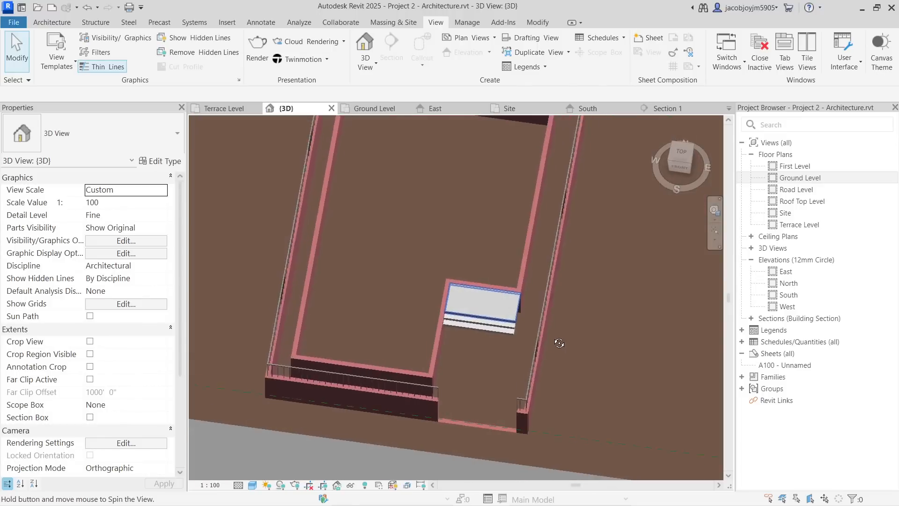
# Step: Start an architectural floor on the Ground Level plan and sketch its outer rectangle along the inner faces of the boundary walls
pyautogui.doubleClick(799, 177)
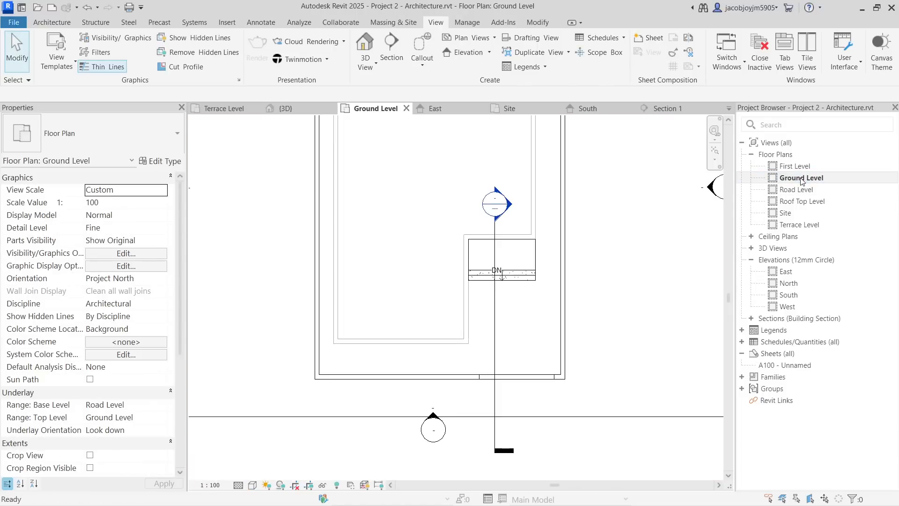
pyautogui.scroll(-4, 423, 370)
pyautogui.click(51, 22)
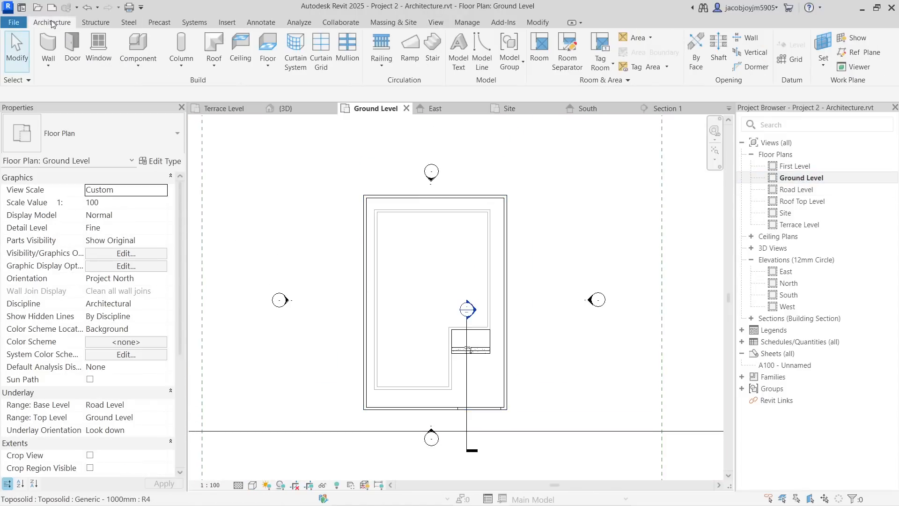
pyautogui.click(268, 66)
pyautogui.click(299, 90)
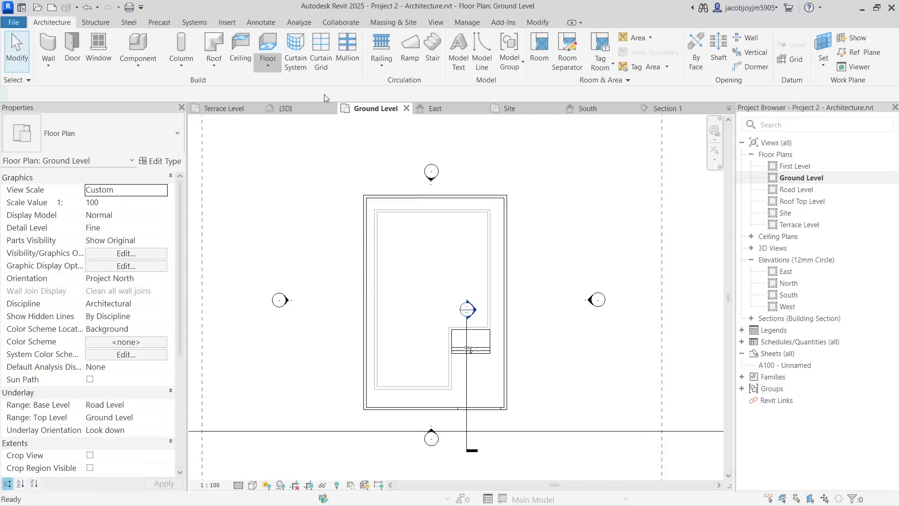
pyautogui.click(605, 40)
pyautogui.scroll(3, 384, 197)
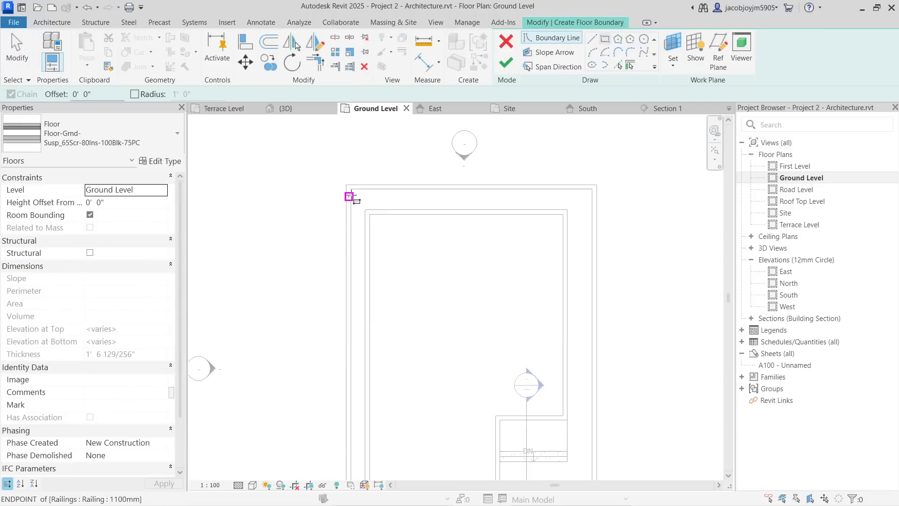
pyautogui.click(352, 189)
pyautogui.moveTo(571, 472); pyautogui.dragTo(572, 261, button='middle')
pyautogui.scroll(2, 594, 345)
pyautogui.click(603, 367)
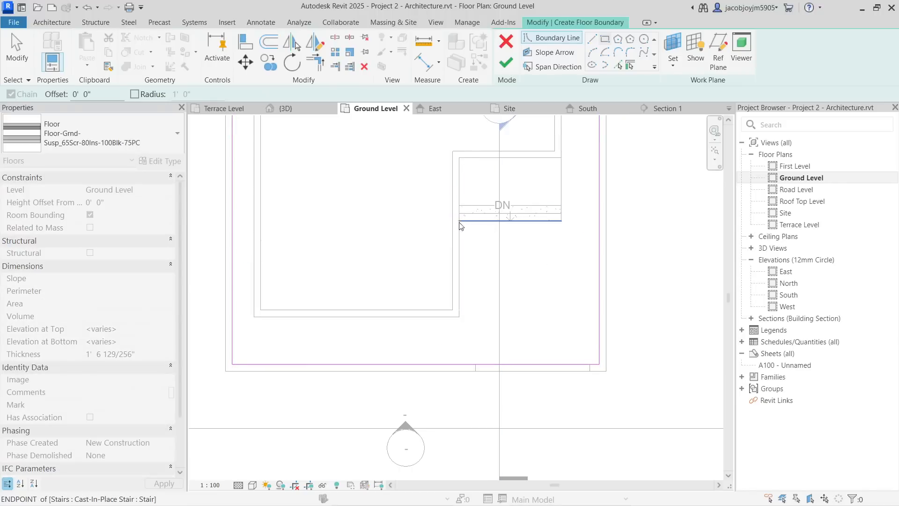
# Step: Sketch an inner rectangle around the house's main part, from the front corner near the entrance to the opposite rear corner
pyautogui.click(458, 317)
pyautogui.scroll(-3, 510, 351)
pyautogui.moveTo(378, 123); pyautogui.dragTo(419, 306, button='middle')
pyautogui.scroll(2, 421, 306)
pyautogui.click(427, 266)
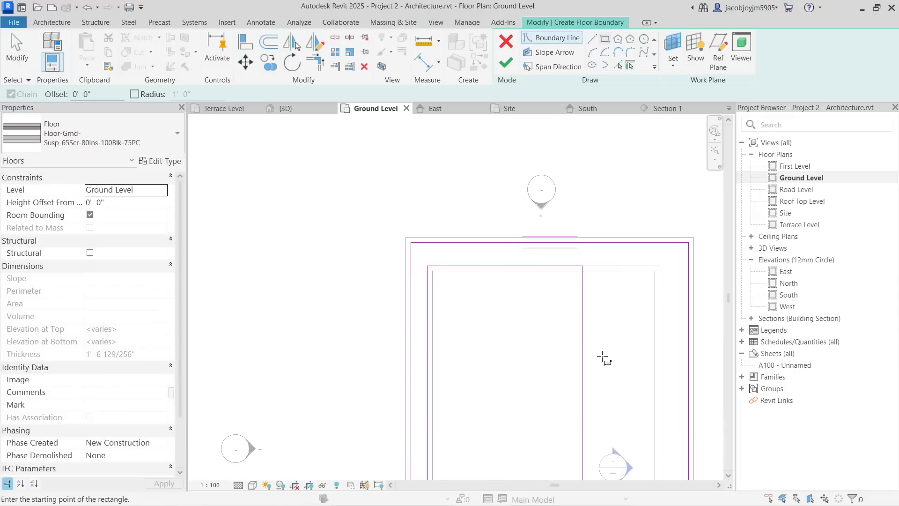
# Step: Sketch a second inner rectangle from the house's other rear corner down to the front edge of the entrance stair
pyautogui.moveTo(602, 358); pyautogui.dragTo(499, 220, button='middle')
pyautogui.click(559, 131)
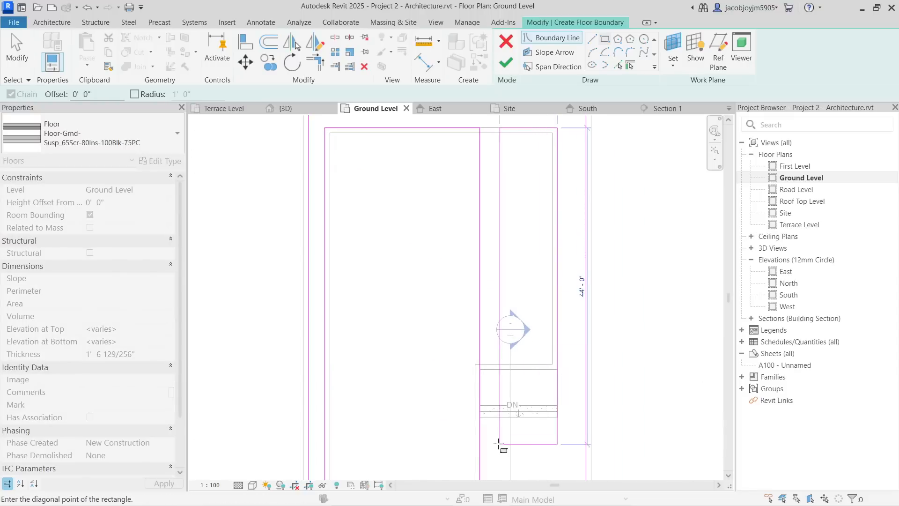
pyautogui.scroll(2, 507, 411)
pyautogui.click(484, 412)
pyautogui.press('Escape')
pyautogui.moveTo(485, 412); pyautogui.dragTo(490, 349, button='middle')
# Step: Trim the two overlapping inner rectangles together at the stair's front edge and delete the leftover line inside the house outline
pyautogui.click(310, 65)
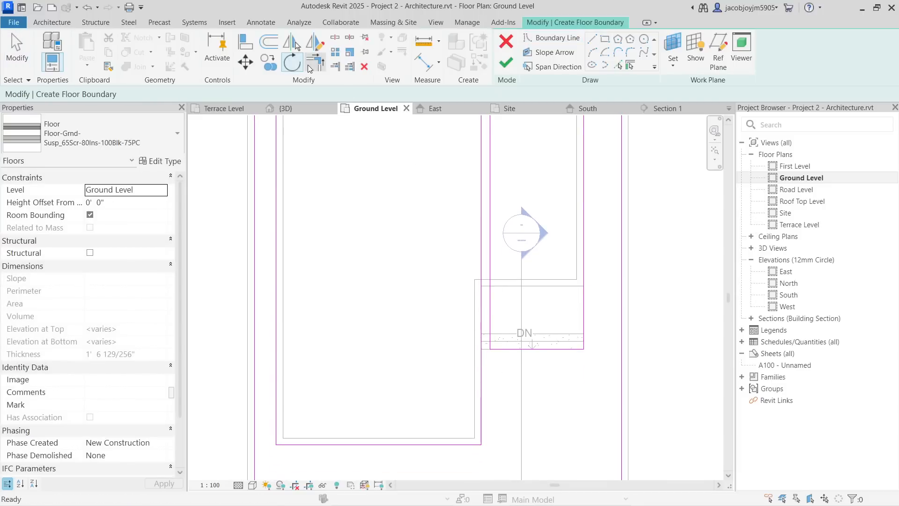
pyautogui.click(489, 361)
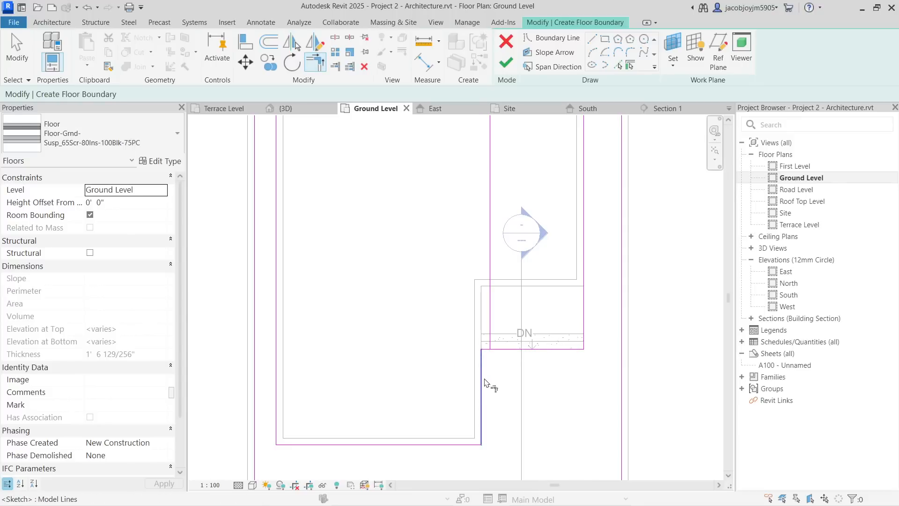
pyautogui.scroll(-3, 504, 393)
pyautogui.press('Escape')
pyautogui.click(497, 219)
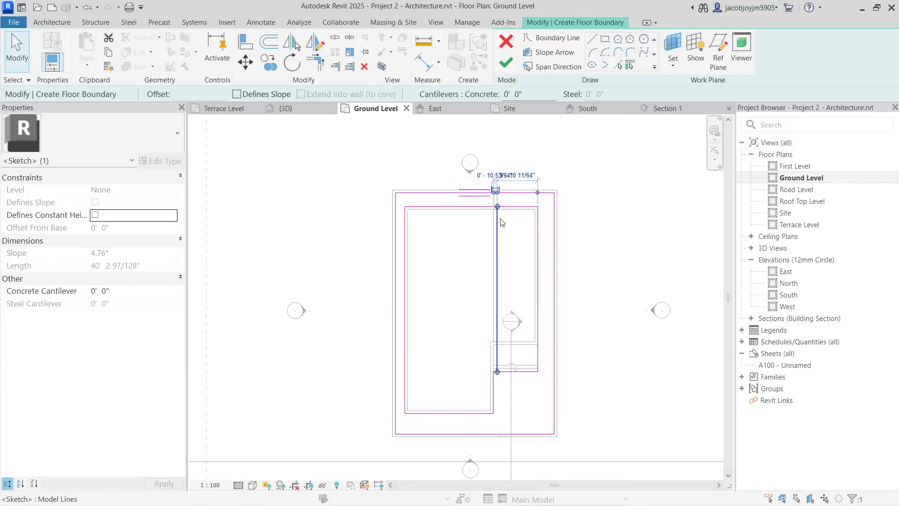
pyautogui.press('Delete')
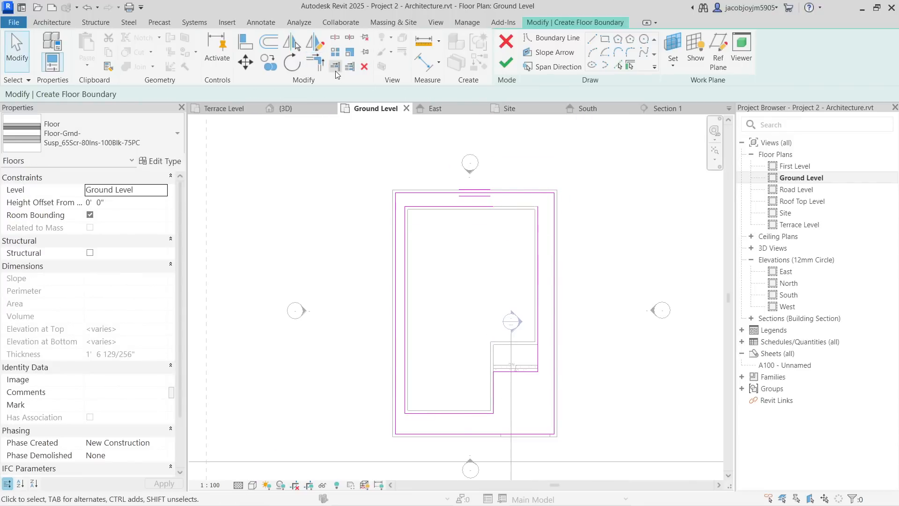
# Step: Trim the house outline's rear line to its side line to close the inner loop, and finish the floor
pyautogui.click(318, 65)
pyautogui.click(487, 207)
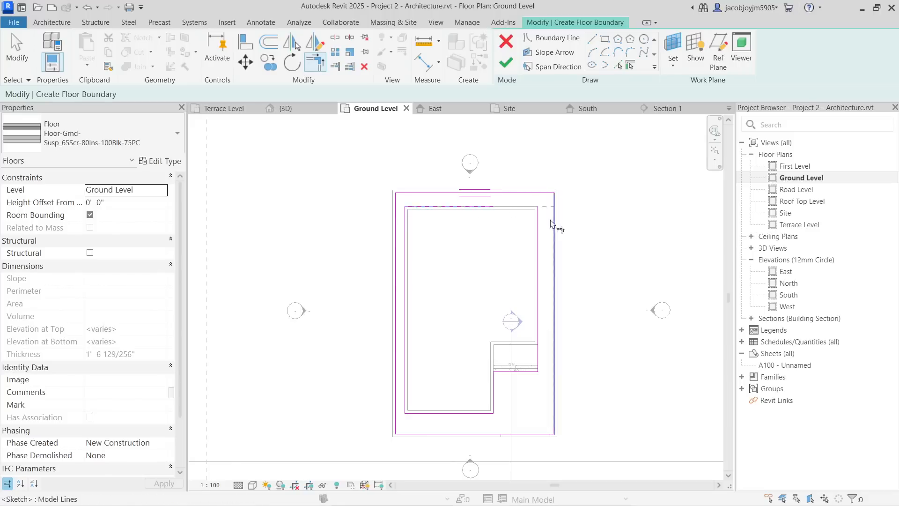
pyautogui.click(538, 237)
pyautogui.click(506, 62)
pyautogui.click(538, 266)
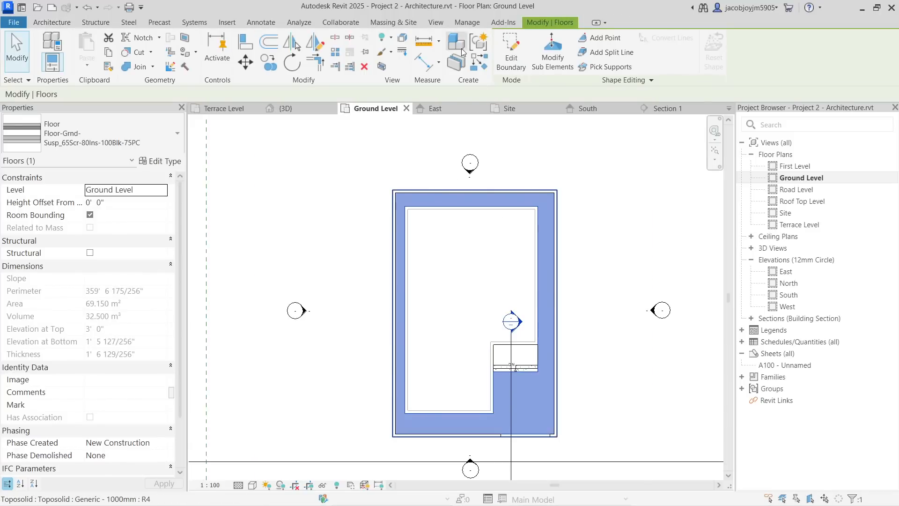
# Step: In the 3D view, set the surrounding floor's height offset from Ground Level to -1.5 (-1' 6")
pyautogui.doubleClick(437, 10)
pyautogui.click(437, 23)
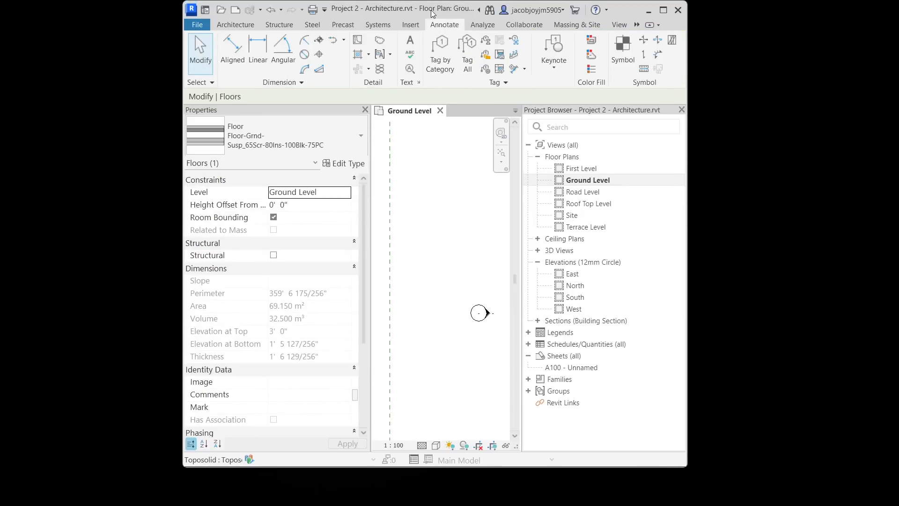
pyautogui.doubleClick(431, 13)
pyautogui.click(436, 23)
pyautogui.click(365, 47)
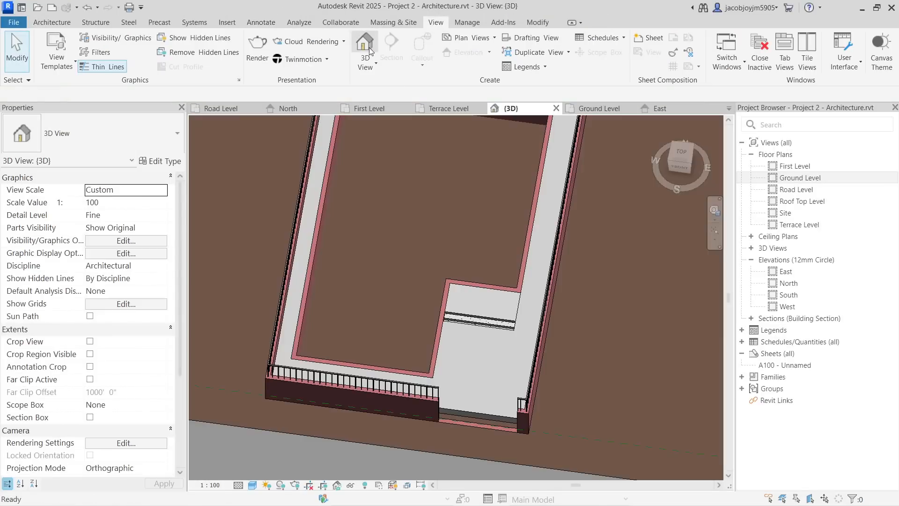
pyautogui.keyDown('shift'); pyautogui.moveTo(591, 376); pyautogui.dragTo(468, 313, button='middle'); pyautogui.keyUp('shift')
pyautogui.scroll(2, 421, 331)
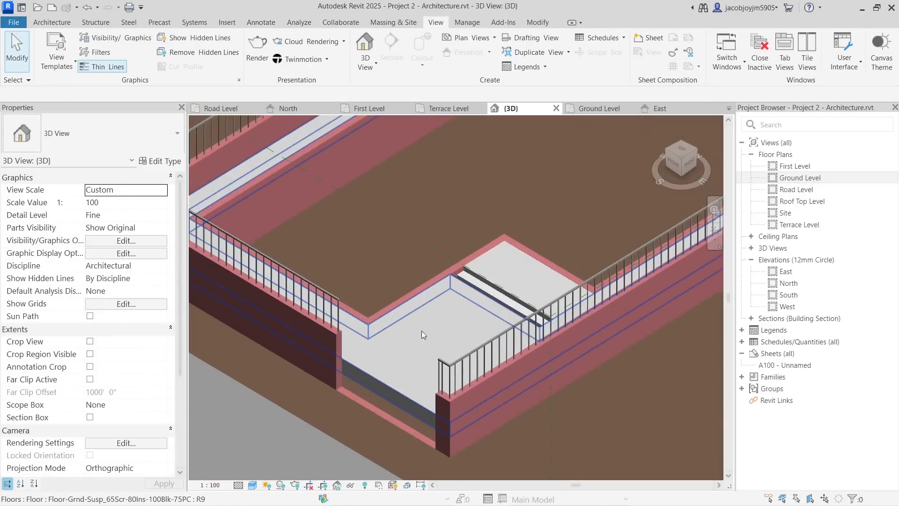
pyautogui.click(422, 330)
pyautogui.click(126, 201)
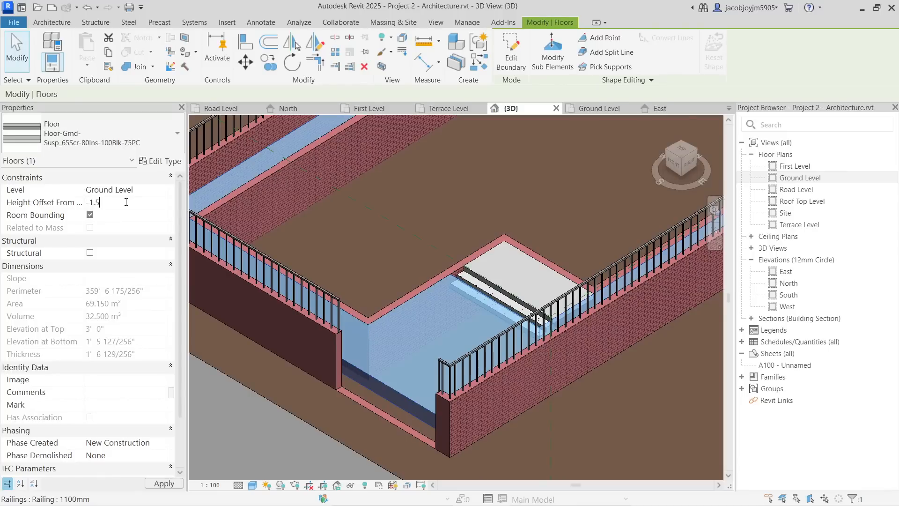
pyautogui.press('Return')
# Step: Examine the lowered floor at the gate opening in 3D, and compare it with the stair and slope line in Section 1
pyautogui.scroll(5, 395, 305)
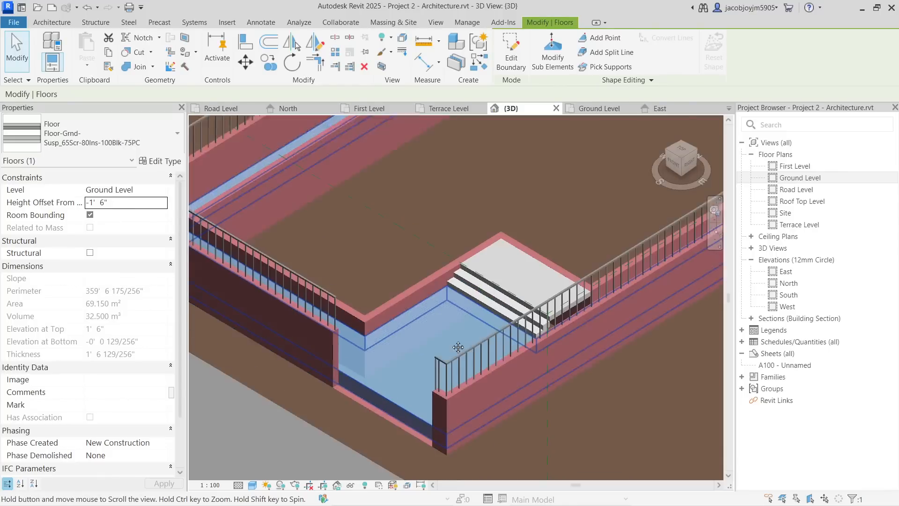
pyautogui.scroll(-3, 394, 305)
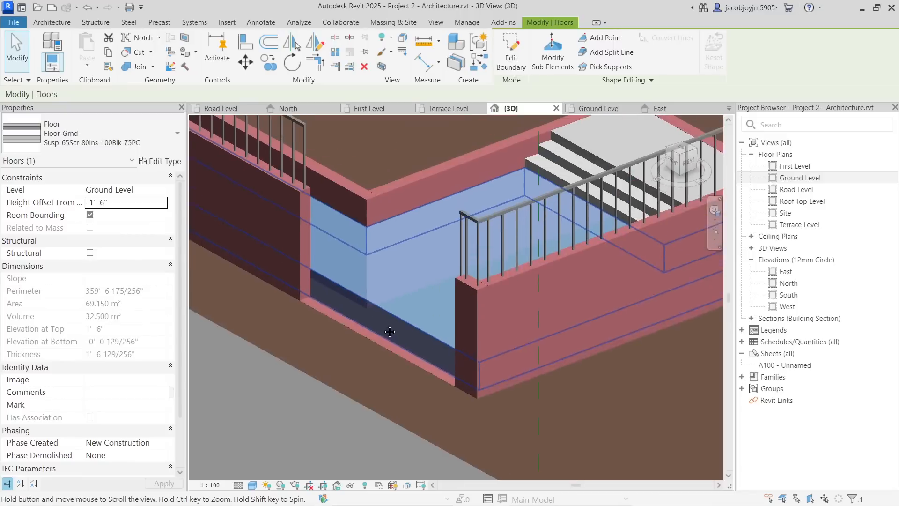
pyautogui.scroll(-3, 348, 314)
pyautogui.keyDown('shift'); pyautogui.moveTo(349, 313); pyautogui.dragTo(469, 328, button='middle'); pyautogui.keyUp('shift')
pyautogui.doubleClick(806, 179)
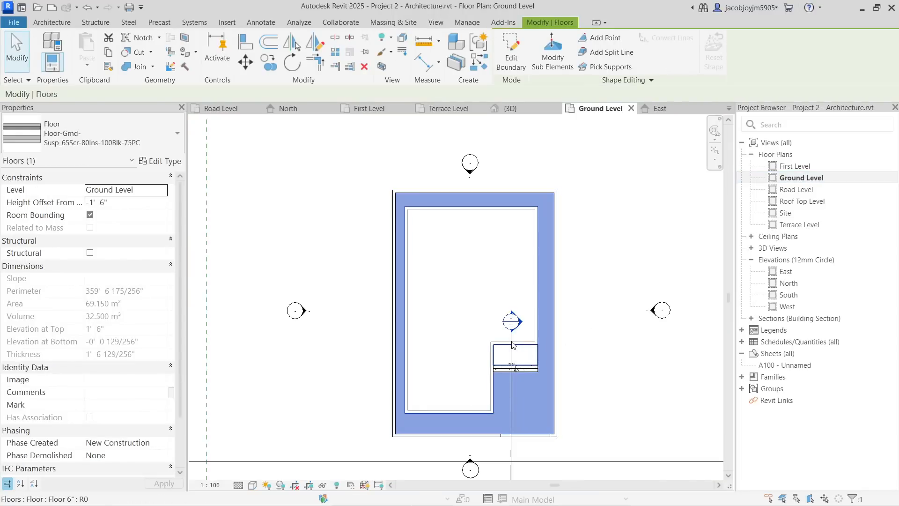
pyautogui.scroll(3, 505, 358)
pyautogui.press('Escape')
pyautogui.click(519, 322)
pyautogui.rightClick(519, 322)
pyautogui.click(548, 230)
pyautogui.scroll(-2, 488, 281)
pyautogui.click(536, 313)
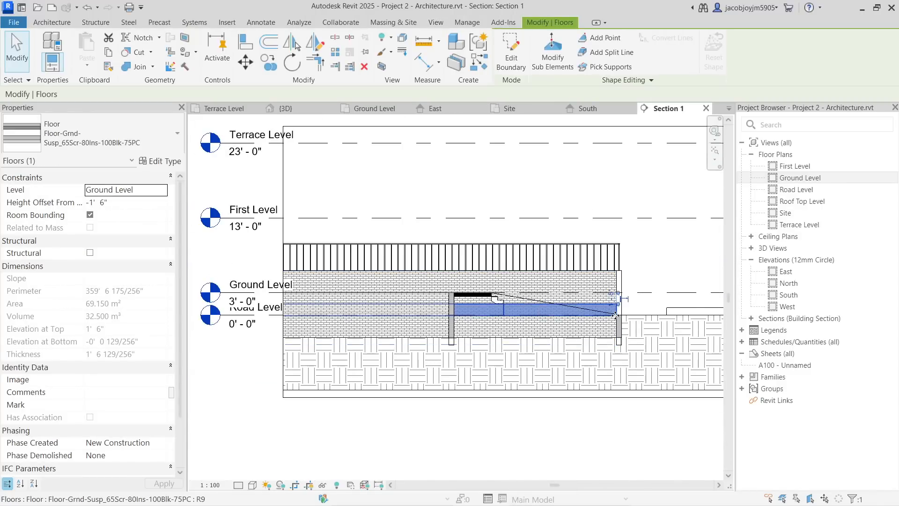
pyautogui.scroll(3, 615, 315)
pyautogui.press('Escape')
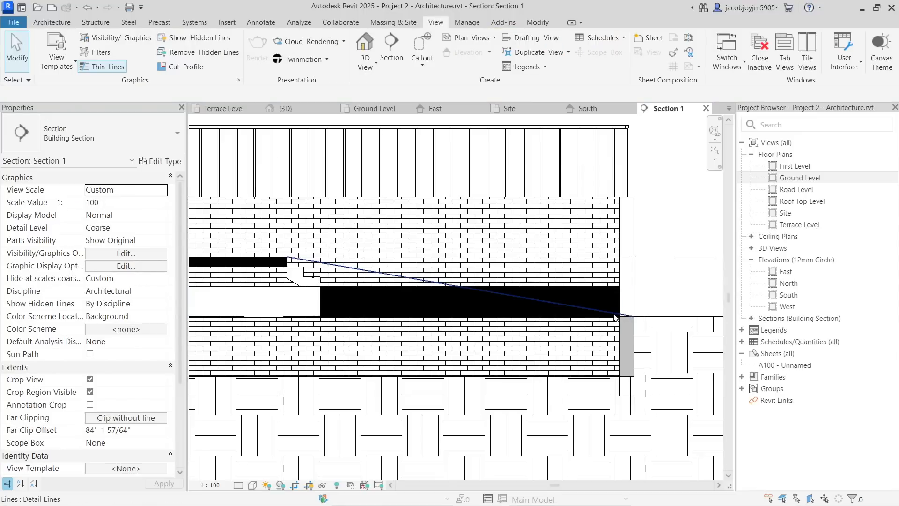
# Step: Measure the height from the road to the lowered floor's top with a temporary dimension in Section 1, and delete that dimension
pyautogui.press('d')
pyautogui.press('i')
pyautogui.click(649, 313)
pyautogui.click(608, 287)
pyautogui.click(681, 289)
pyautogui.press('Escape')
pyautogui.press('Escape')
pyautogui.click(681, 301)
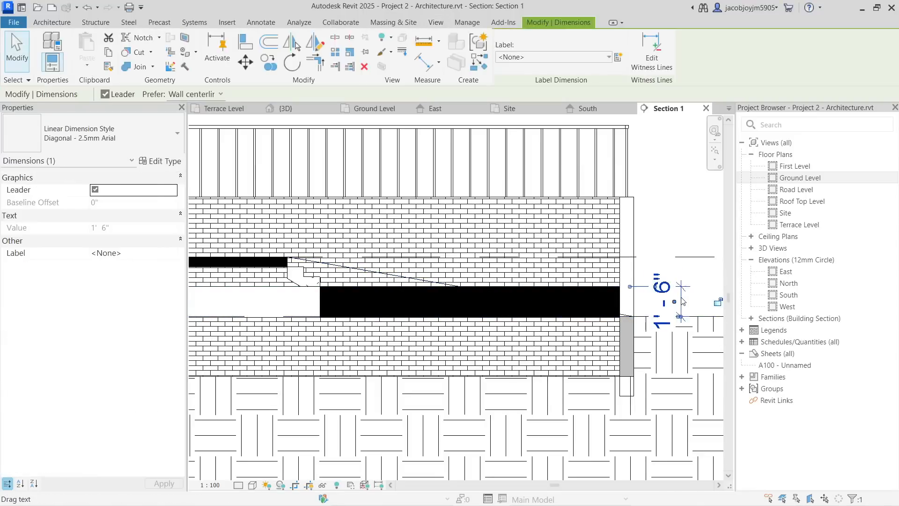
pyautogui.press('Delete')
pyautogui.scroll(-2, 683, 300)
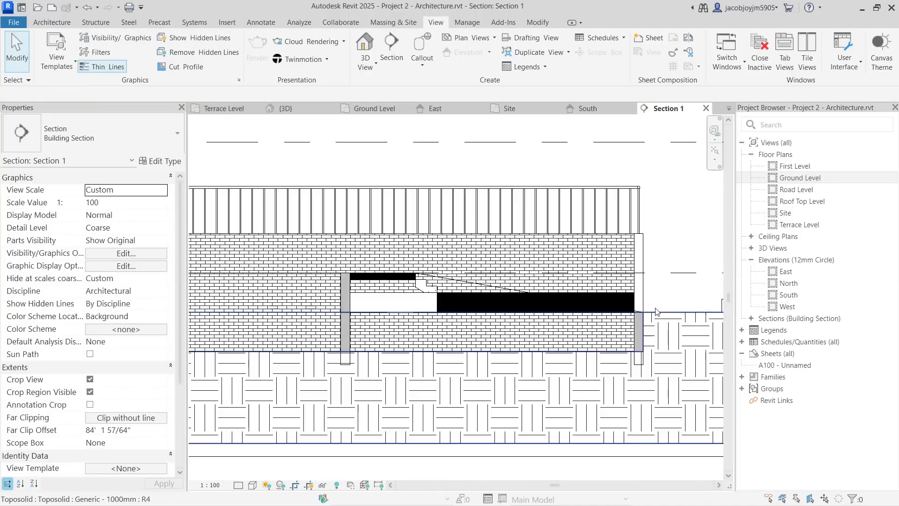
# Step: Edit the surrounding floor's boundary in the Ground Level plan and draw a line along the stair's front edge to the opposite boundary wall
pyautogui.doubleClick(802, 178)
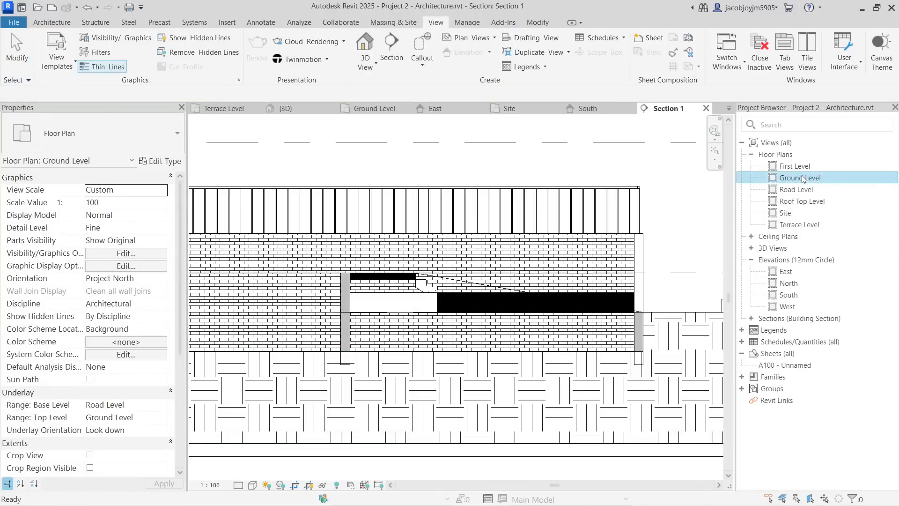
pyautogui.scroll(-4, 550, 251)
pyautogui.click(551, 345)
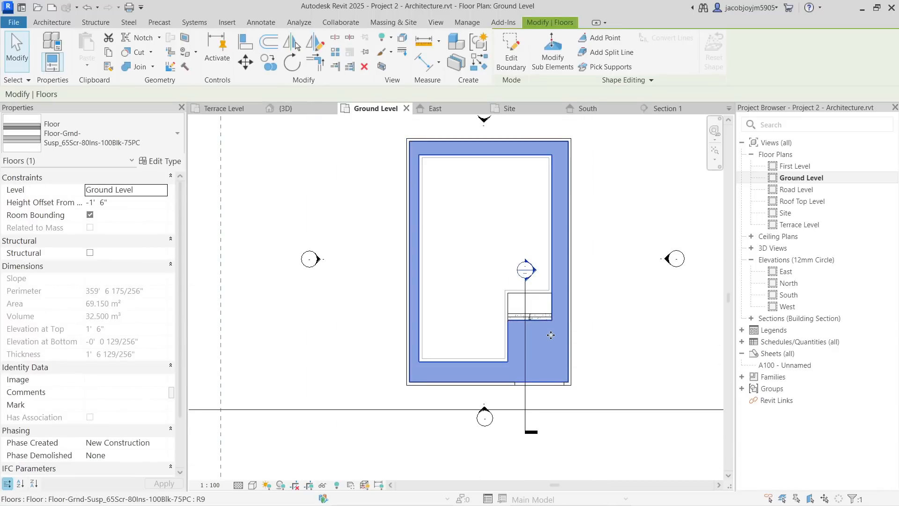
pyautogui.doubleClick(551, 335)
pyautogui.press('t')
pyautogui.press('r')
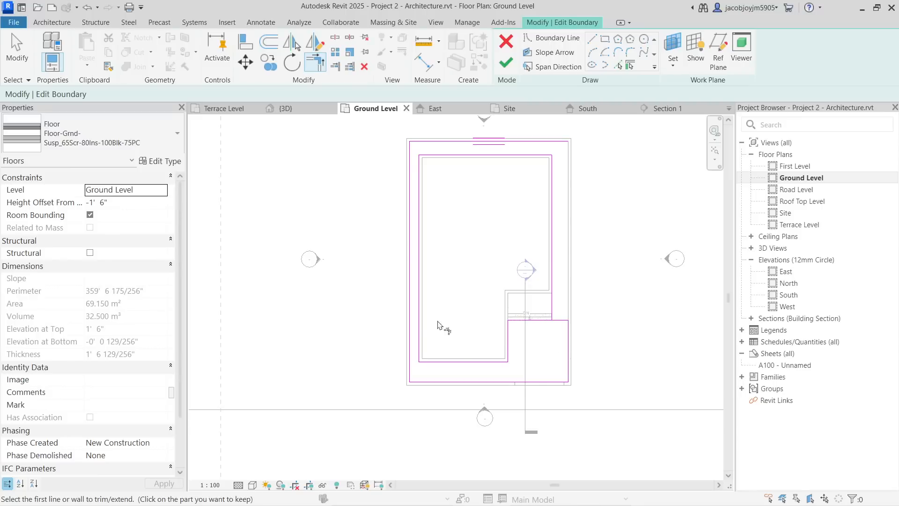
pyautogui.click(593, 39)
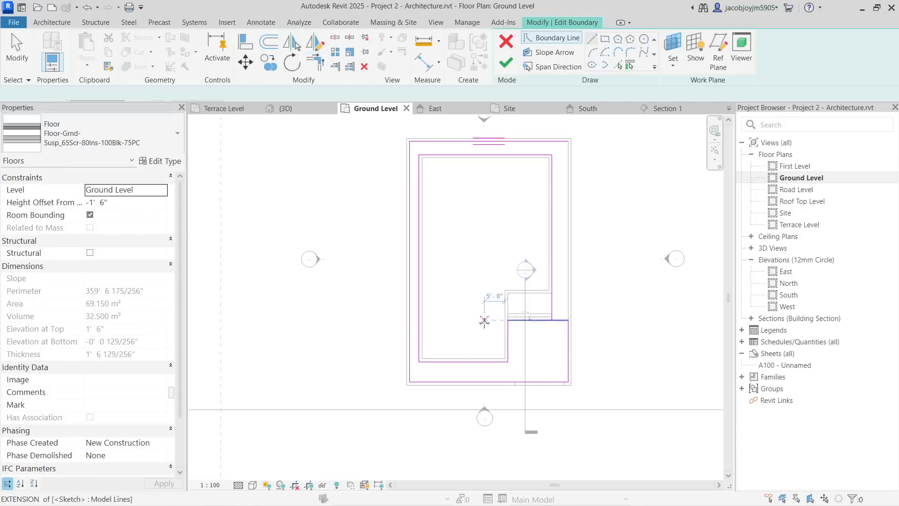
pyautogui.click(568, 320)
pyautogui.click(410, 320)
# Step: Trim the new cross line with the boundary-wall line and the house's side line to close the front part of the floor
pyautogui.press('Escape')
pyautogui.press('Escape')
pyautogui.scroll(3, 411, 328)
pyautogui.click(411, 328)
pyautogui.click(421, 310)
pyautogui.scroll(-2, 420, 344)
pyautogui.scroll(-1, 419, 345)
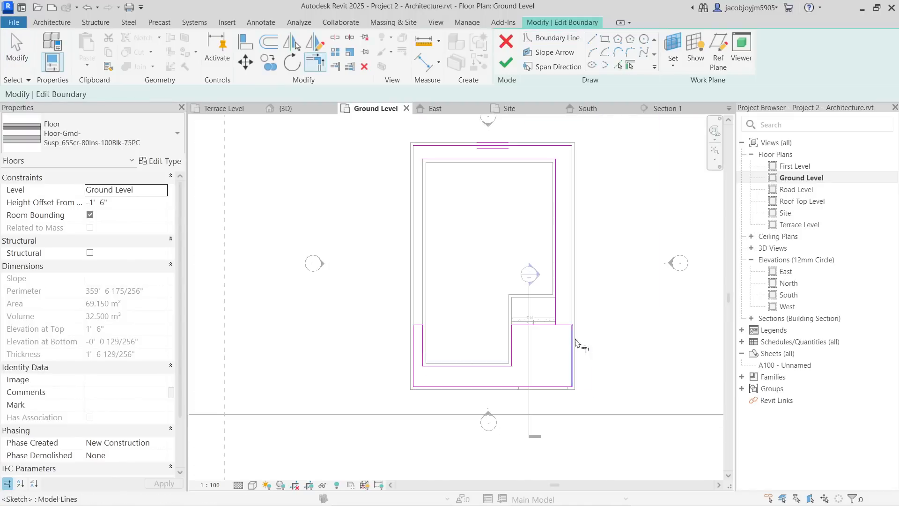
# Step: Delete the leftover rear and side sketch lines behind the stair's front edge
pyautogui.press('Escape')
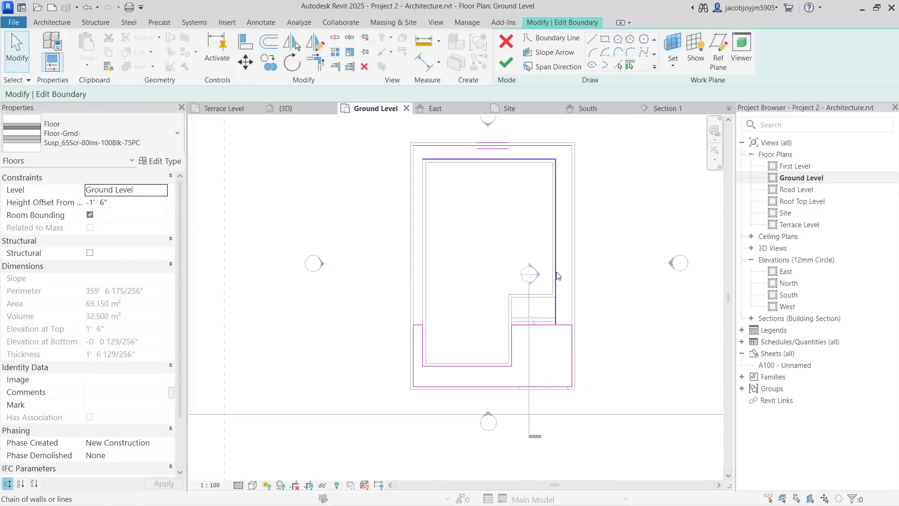
pyautogui.click(556, 272)
pyautogui.press('Escape')
pyautogui.moveTo(527, 154); pyautogui.dragTo(490, 138)
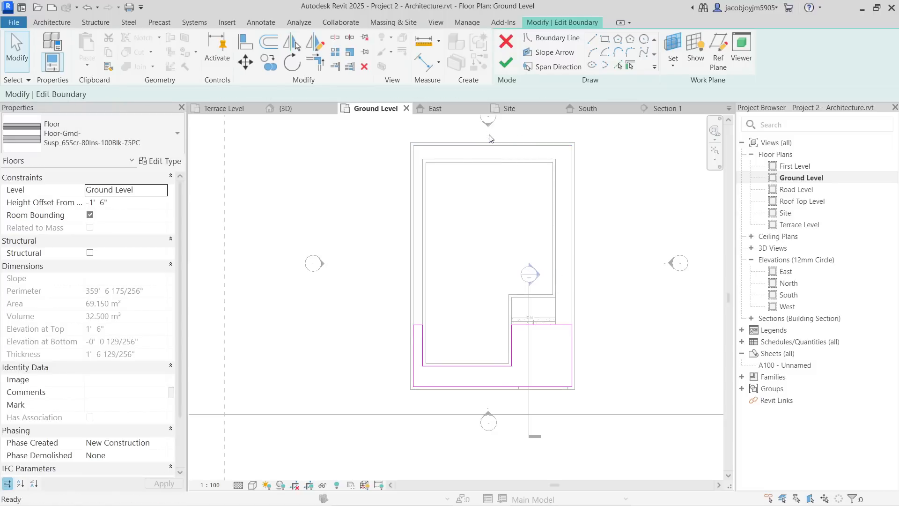
# Step: Draw a slope arrow about 15' long from the stair's front edge straight to the floor's edge at the gate
pyautogui.click(552, 52)
pyautogui.click(553, 325)
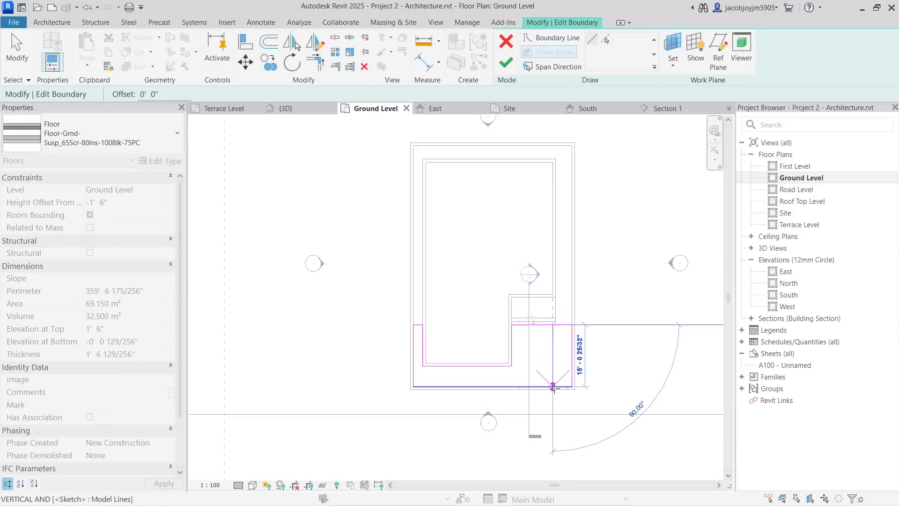
pyautogui.click(554, 387)
pyautogui.press('Escape')
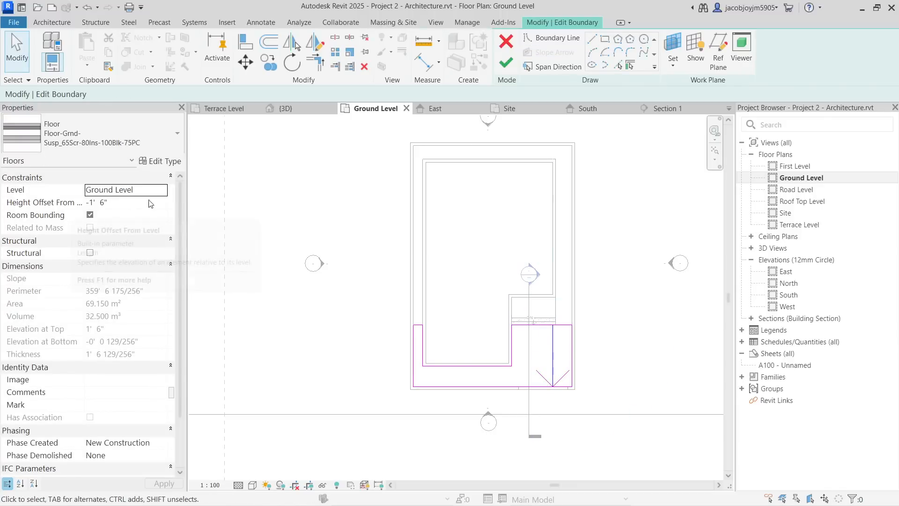
# Step: Set the slope arrow's height offset to -1' 6" at the tail and -3' 0" at the head
pyautogui.click(553, 361)
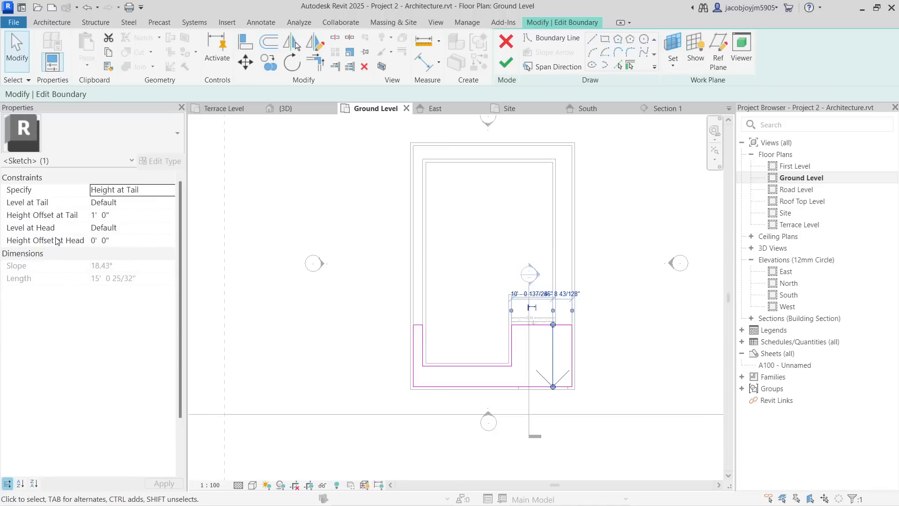
pyautogui.click(139, 221)
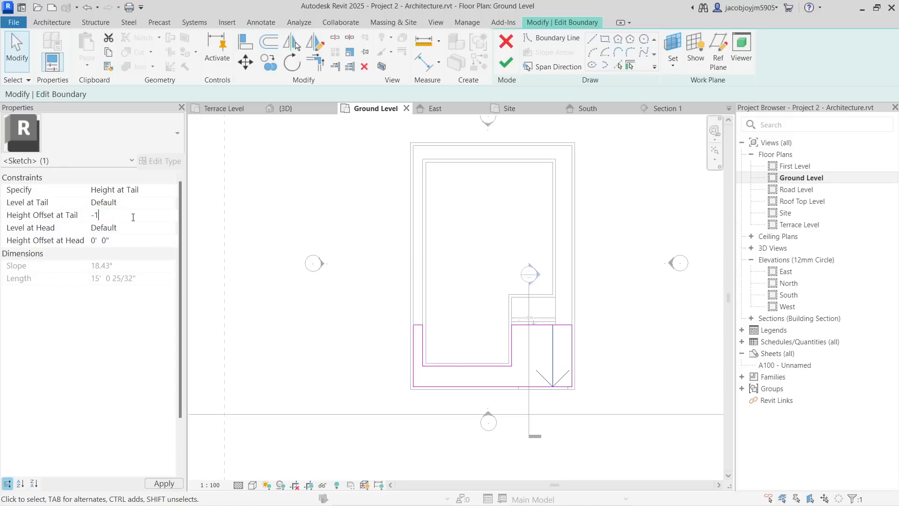
pyautogui.press('Return')
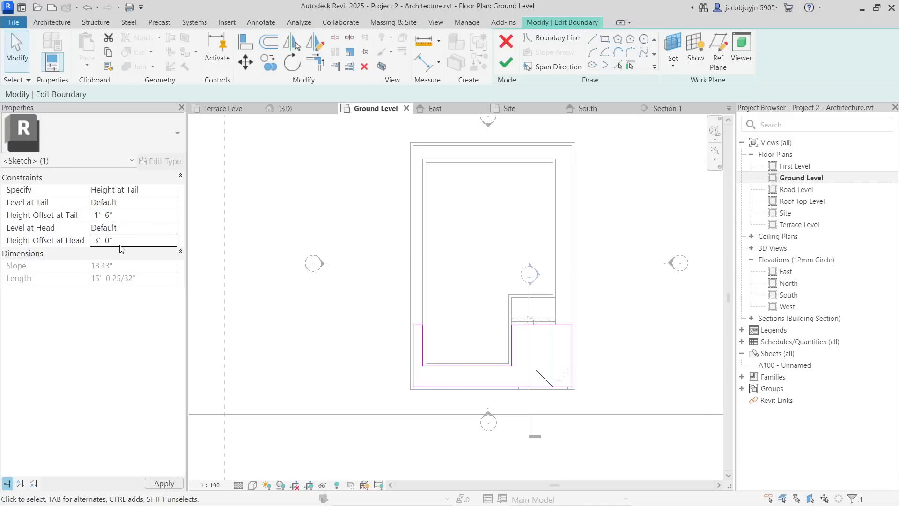
# Step: Finish the sloped floor and compare its profile with the stair and level lines in Section 1
pyautogui.click(507, 65)
pyautogui.click(538, 265)
pyautogui.press('Escape')
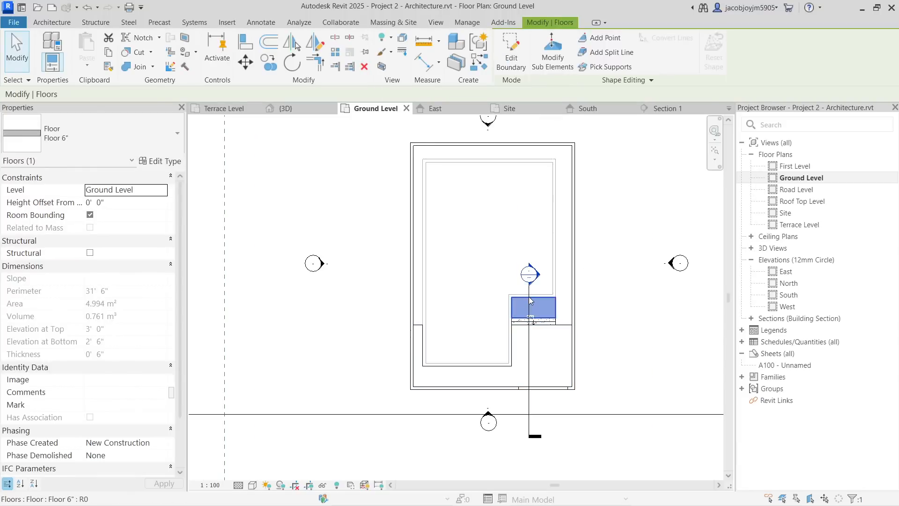
pyautogui.rightClick(529, 304)
pyautogui.click(567, 229)
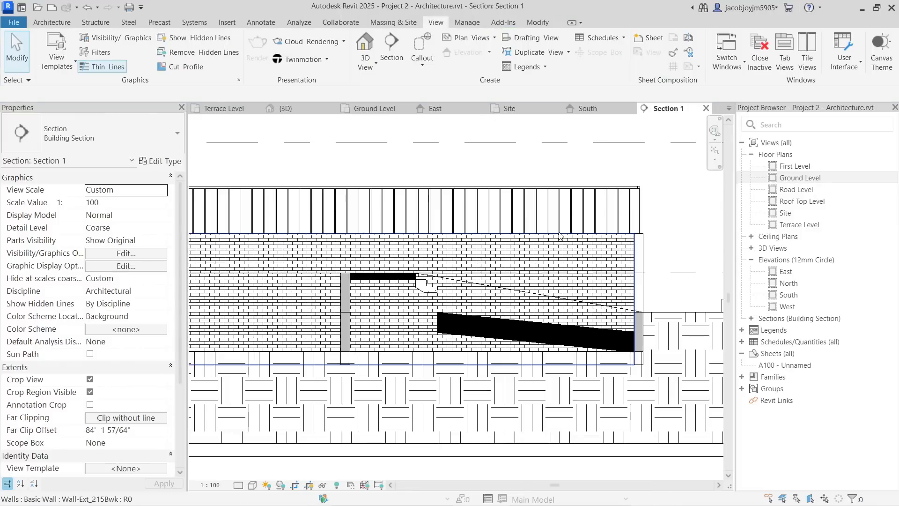
pyautogui.click(465, 322)
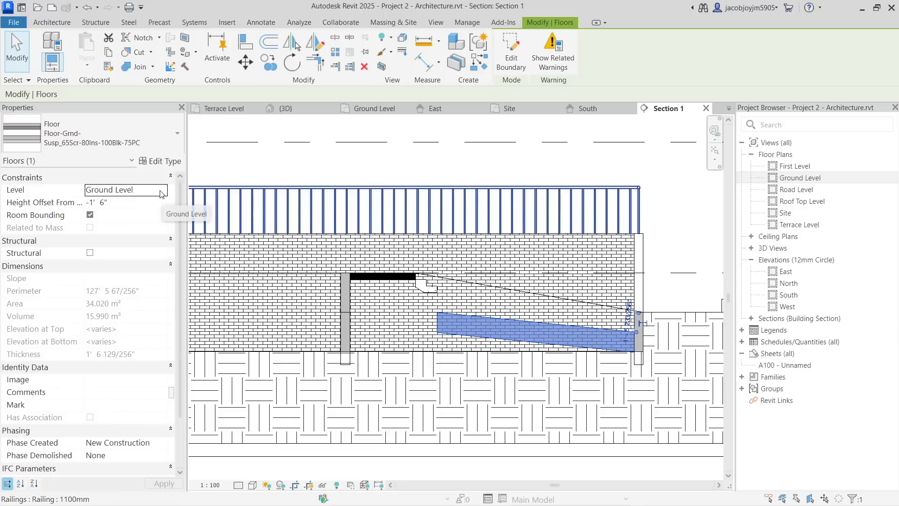
pyautogui.scroll(-3, 604, 319)
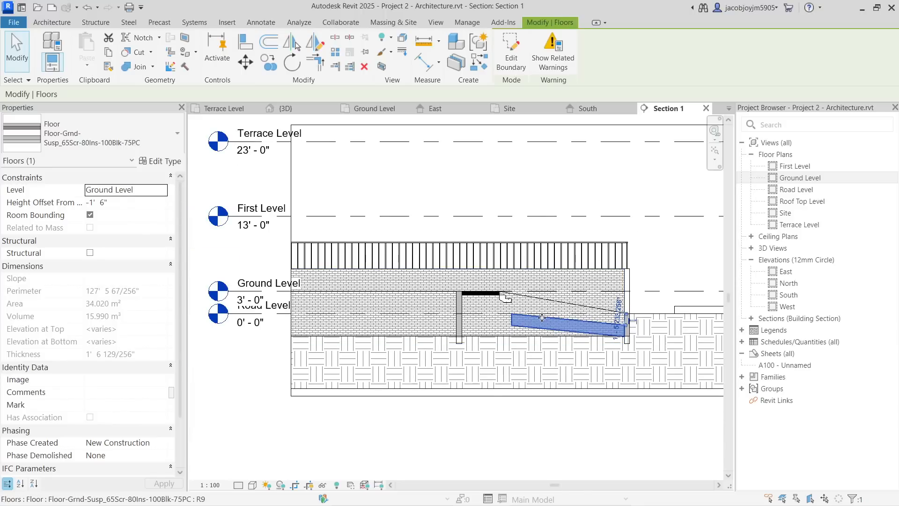
pyautogui.scroll(2, 246, 318)
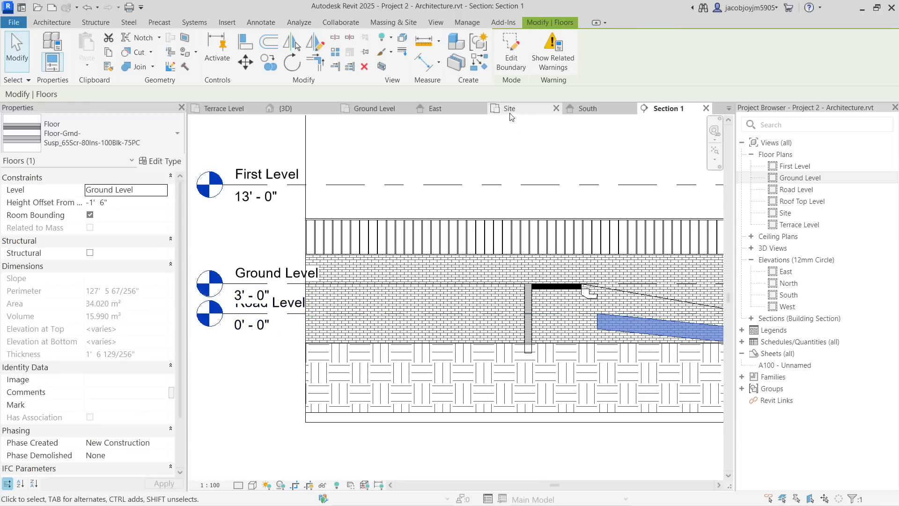
# Step: Reopen the sloped floor's boundary in the Ground Level plan, set its height offset to 0' 0", and finish without attaching walls
pyautogui.click(512, 61)
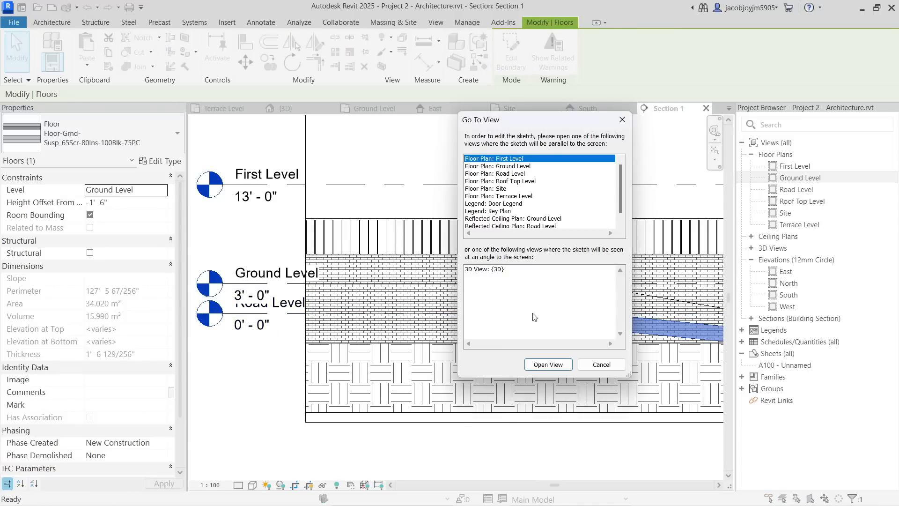
pyautogui.click(515, 166)
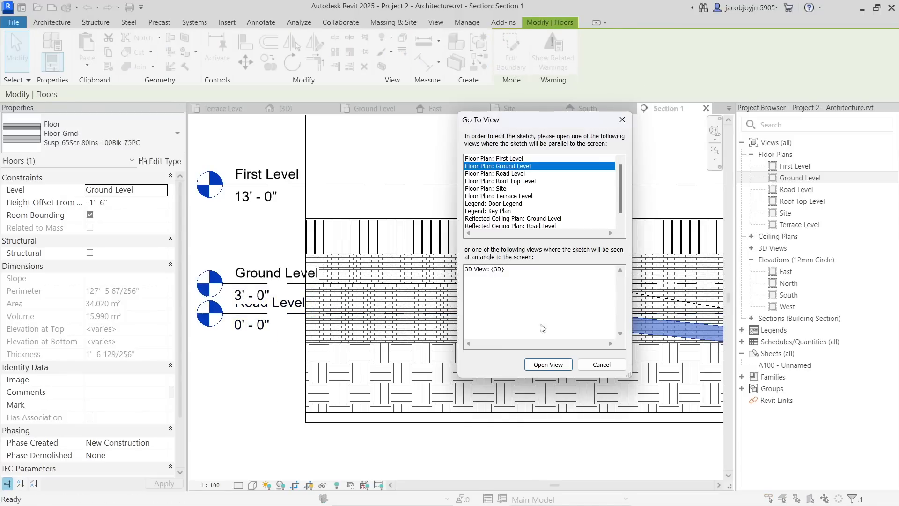
pyautogui.click(546, 366)
pyautogui.click(544, 373)
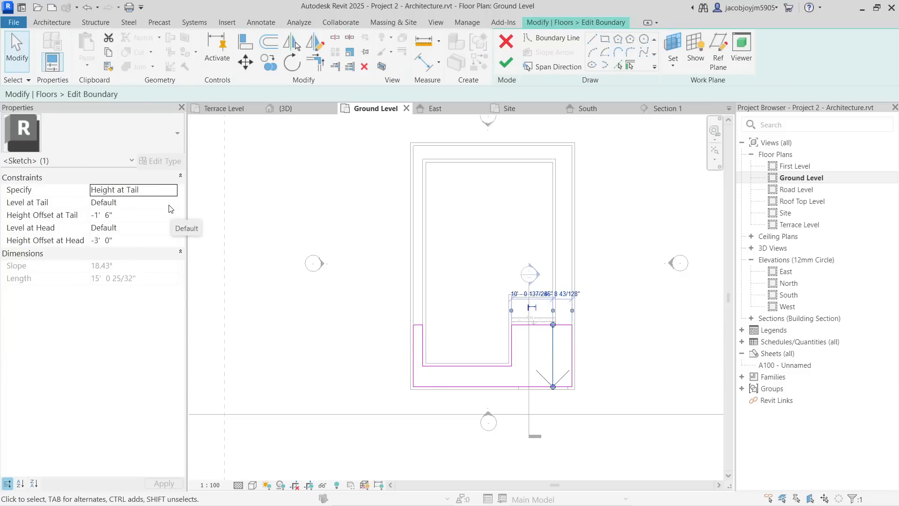
pyautogui.press('Escape')
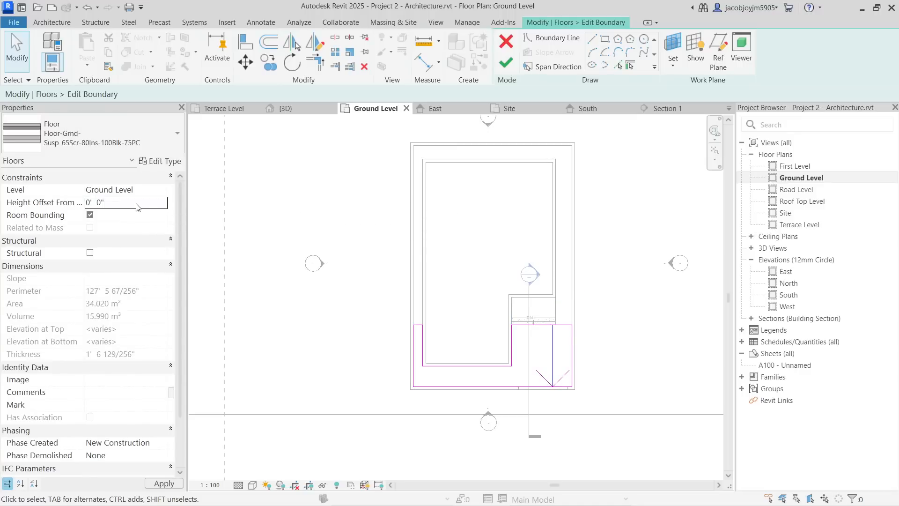
pyautogui.click(505, 65)
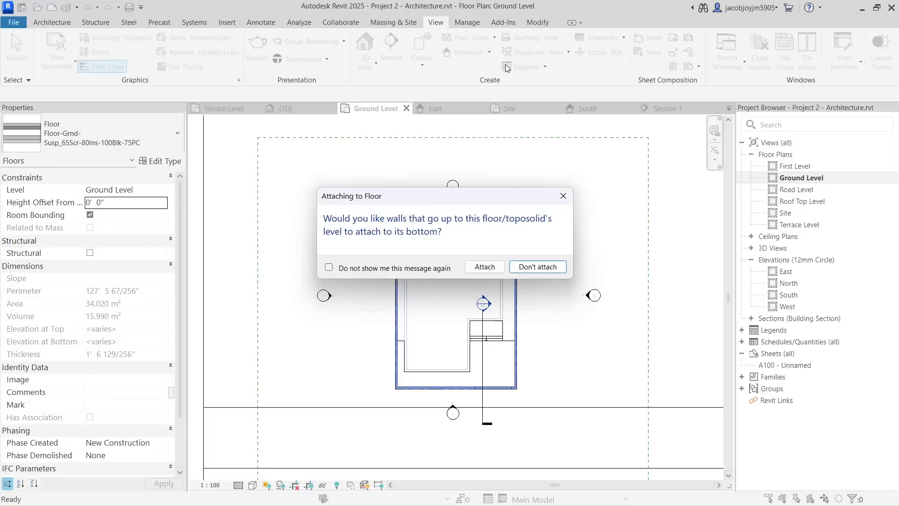
pyautogui.press('Return')
# Step: Change the sloped floor's type to Floor 6" in Section 1, and check it against the stair and in the 3D view
pyautogui.click(436, 22)
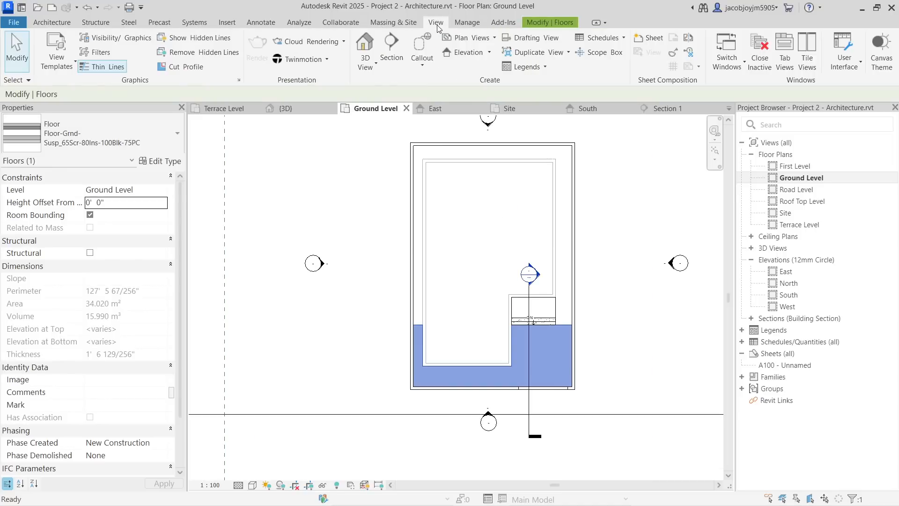
pyautogui.doubleClick(530, 273)
pyautogui.rightClick(531, 313)
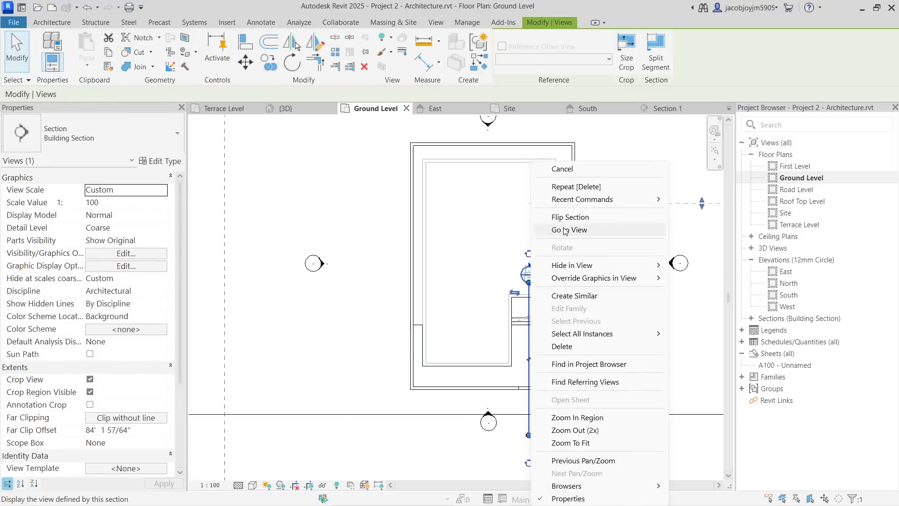
pyautogui.click(565, 229)
pyautogui.scroll(2, 467, 299)
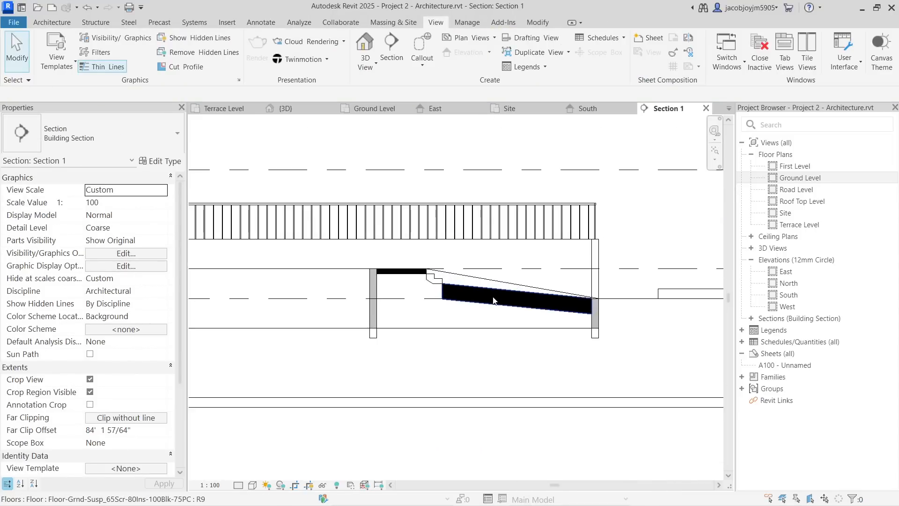
pyautogui.click(586, 305)
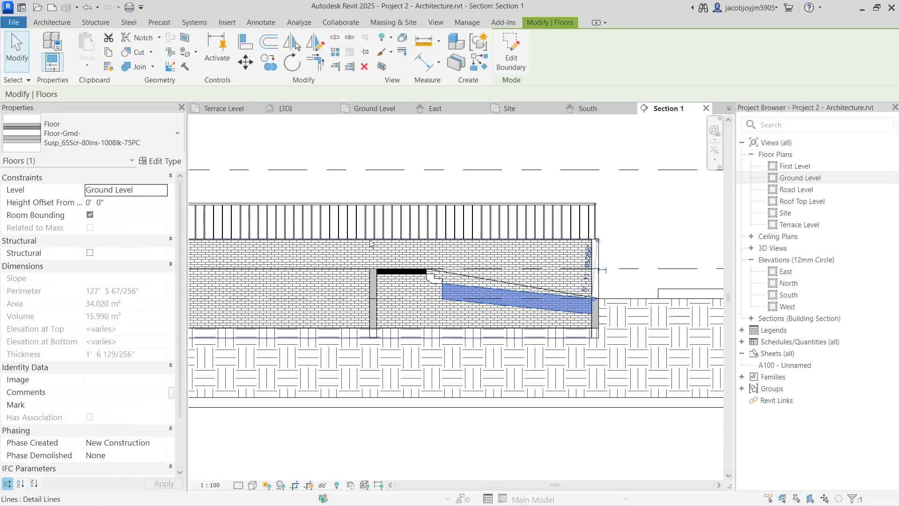
pyautogui.click(78, 132)
pyautogui.click(63, 202)
pyautogui.click(440, 319)
pyautogui.moveTo(625, 310); pyautogui.dragTo(475, 323, button='middle')
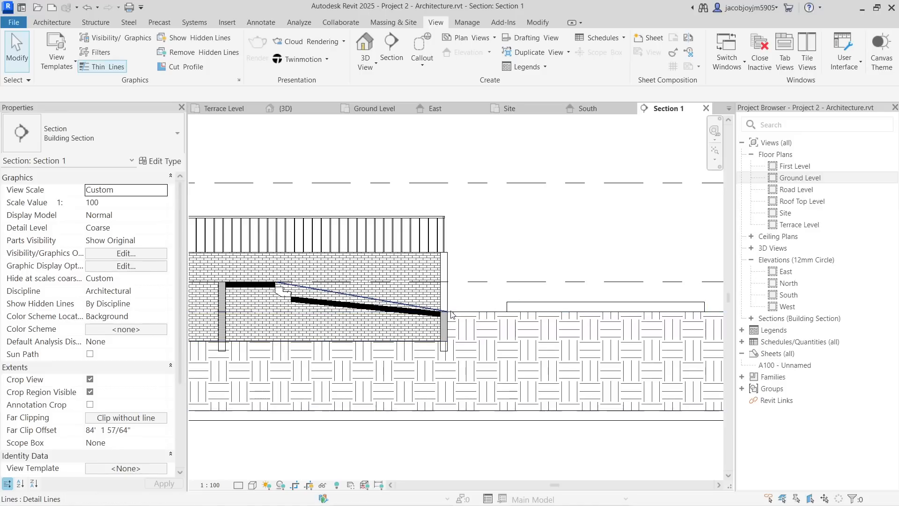
pyautogui.moveTo(278, 296); pyautogui.dragTo(516, 308, button='middle')
pyautogui.scroll(2, 516, 308)
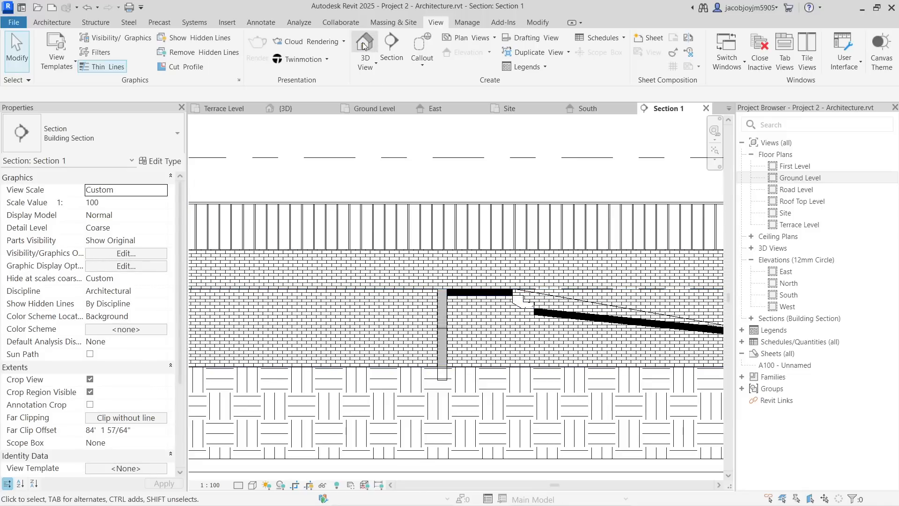
pyautogui.click(364, 45)
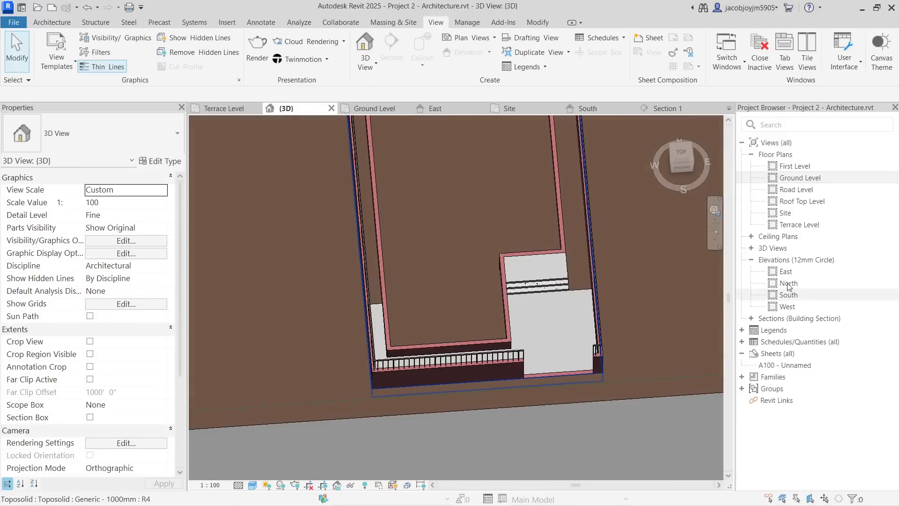
# Step: Start a new Floor 6" in the Ground Level plan and sketch a rectangle inside the boundary walls, from the rear to the stair's front edge
pyautogui.doubleClick(817, 177)
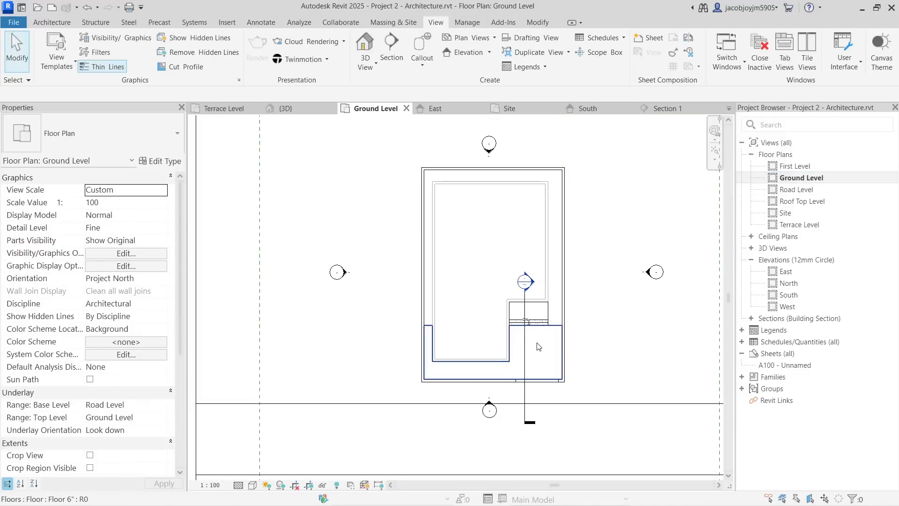
pyautogui.click(537, 344)
pyautogui.click(508, 65)
pyautogui.click(605, 40)
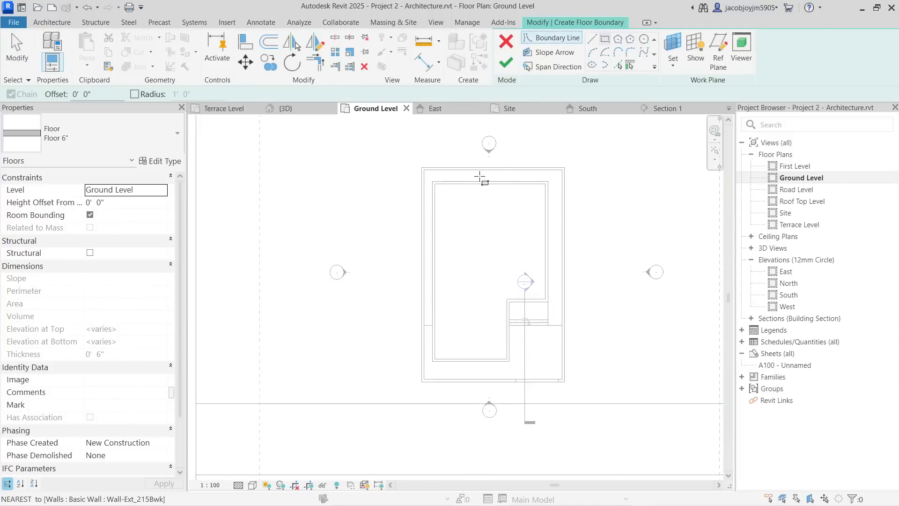
pyautogui.scroll(3, 411, 176)
pyautogui.click(413, 163)
pyautogui.click(655, 434)
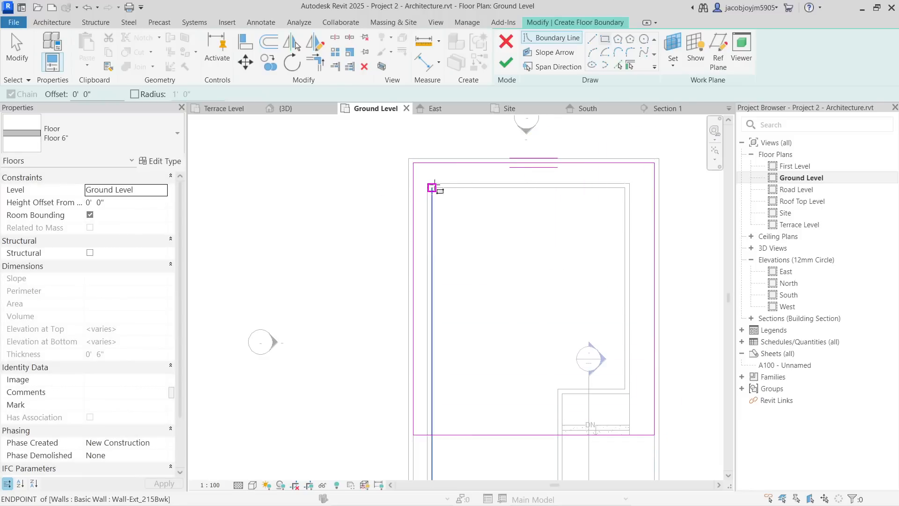
# Step: Add the house's rear and two side outer wall faces to the floor sketch as picked boundary lines
pyautogui.click(618, 67)
pyautogui.click(588, 184)
pyautogui.click(427, 231)
pyautogui.click(633, 295)
pyautogui.press('Escape')
pyautogui.press('Escape')
pyautogui.moveTo(606, 381); pyautogui.dragTo(562, 337, button='middle')
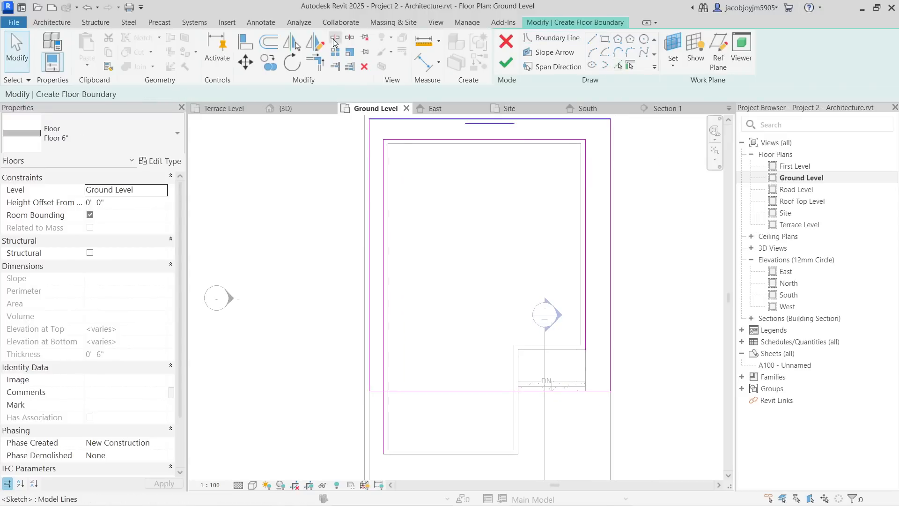
# Step: Trim the front line and the house's side wall lines into a closed U-shaped boundary around the house, and finish the floor
pyautogui.click(335, 38)
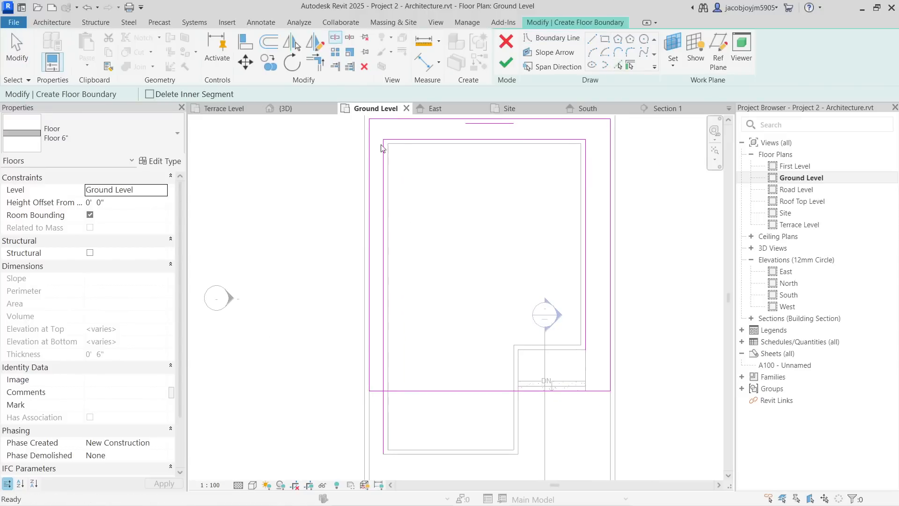
pyautogui.press('Escape')
pyautogui.click(318, 64)
pyautogui.click(384, 367)
pyautogui.click(384, 389)
pyautogui.click(604, 390)
pyautogui.click(603, 390)
pyautogui.moveTo(497, 201); pyautogui.dragTo(468, 265, button='middle')
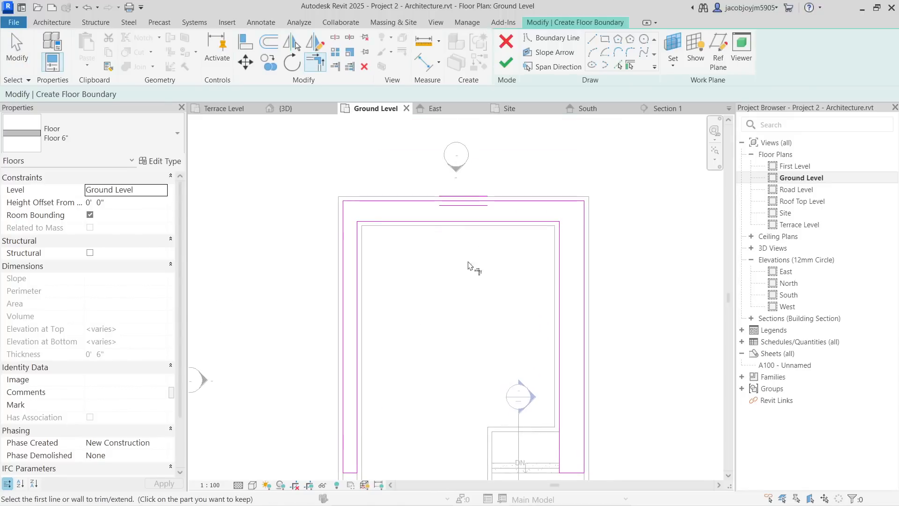
pyautogui.click(506, 61)
pyautogui.press('Escape')
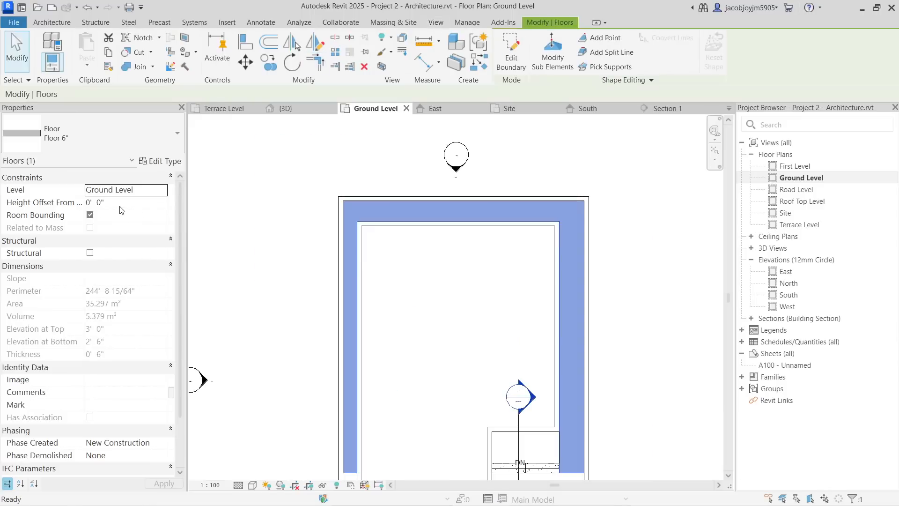
# Step: Set the rear floor's height offset from level to -1.5 and switch to the 3D view
pyautogui.click(144, 202)
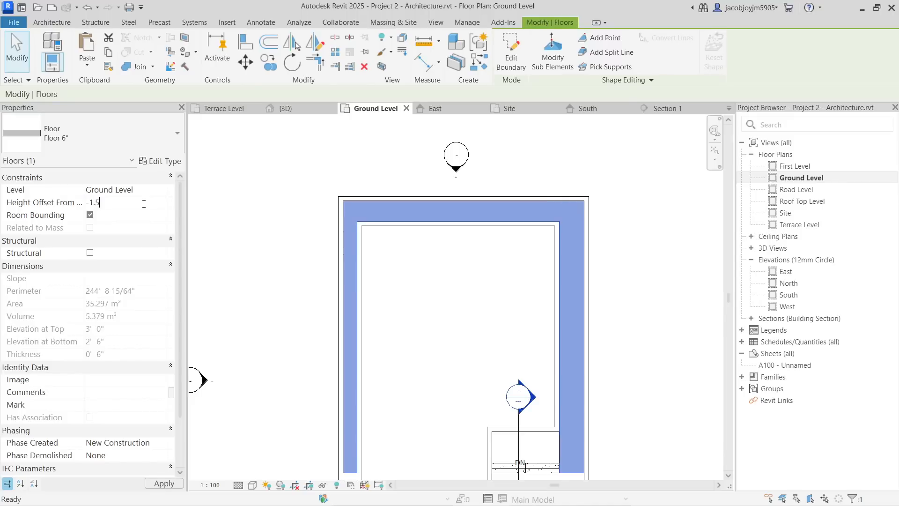
pyautogui.click(433, 24)
pyautogui.click(369, 41)
# Step: Examine in 3D how the rear floor meets the stair, the landing's outer side and the adjoining house wall
pyautogui.scroll(-3, 409, 304)
pyautogui.keyDown('shift'); pyautogui.moveTo(523, 317); pyautogui.dragTo(504, 388, button='middle'); pyautogui.keyUp('shift')
pyautogui.scroll(2, 433, 307)
pyautogui.scroll(2, 433, 310)
pyautogui.keyDown('shift'); pyautogui.moveTo(575, 215); pyautogui.dragTo(513, 268, button='middle'); pyautogui.keyUp('shift')
pyautogui.scroll(1, 520, 390)
pyautogui.moveTo(520, 390); pyautogui.dragTo(527, 303, button='middle')
pyautogui.scroll(5, 522, 265)
pyautogui.moveTo(508, 325); pyautogui.dragTo(525, 293, button='middle')
pyautogui.scroll(3, 494, 296)
pyautogui.click(584, 213)
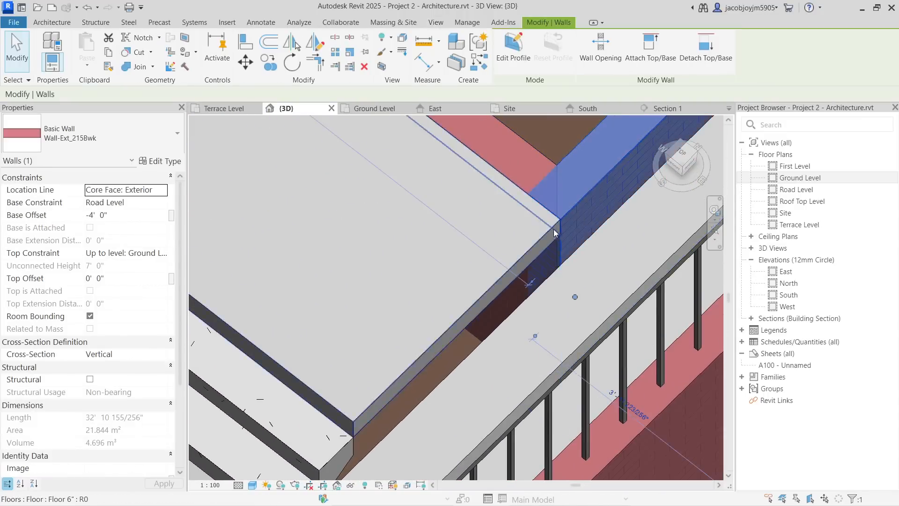
pyautogui.scroll(-4, 555, 228)
pyautogui.keyDown('shift'); pyautogui.moveTo(554, 237); pyautogui.dragTo(560, 296, button='middle'); pyautogui.keyUp('shift')
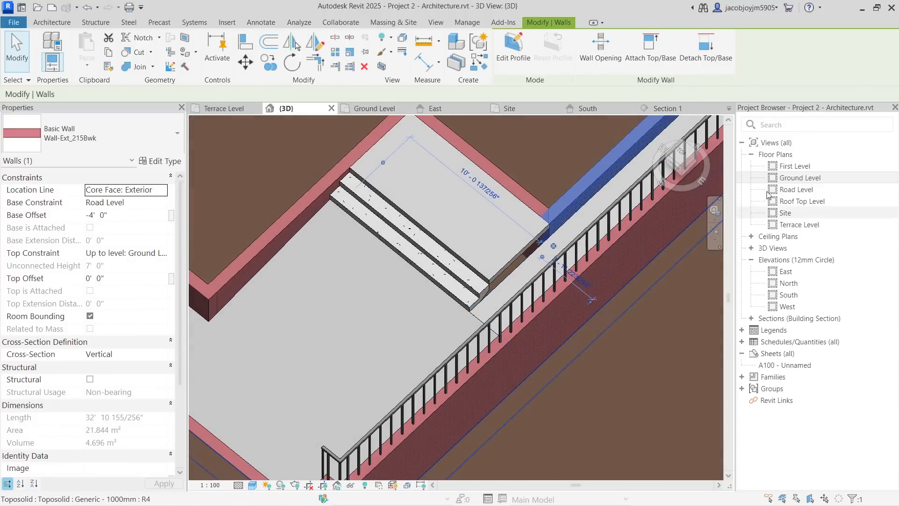
# Step: In the Ground Level plan, draw a Wall-Ext_215Bwk wall under the landing's outer side, from the stair's front edge to the house, located by Finish Face: Exterior
pyautogui.doubleClick(793, 179)
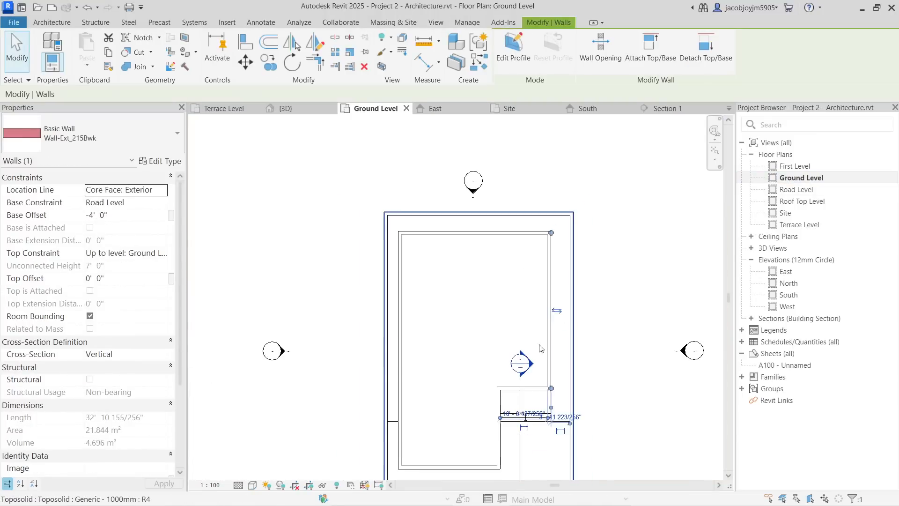
pyautogui.scroll(2, 530, 275)
pyautogui.press('Escape')
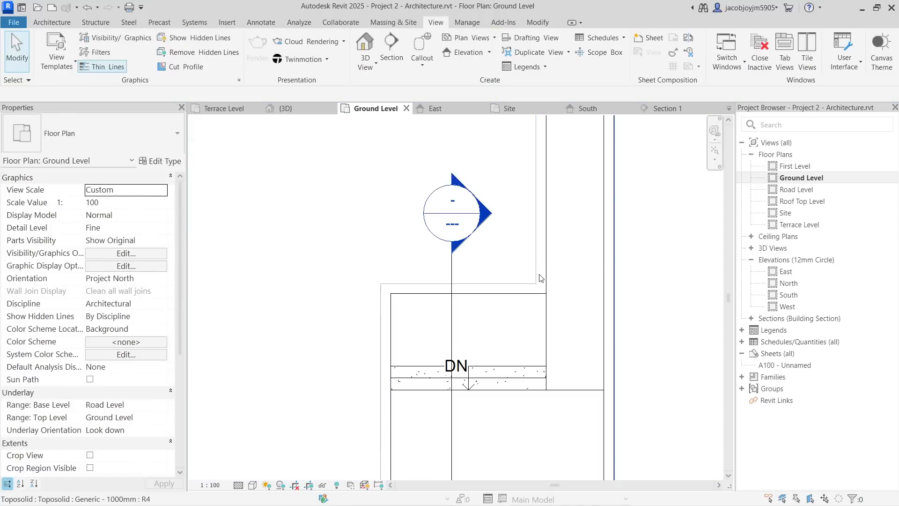
pyautogui.click(40, 37)
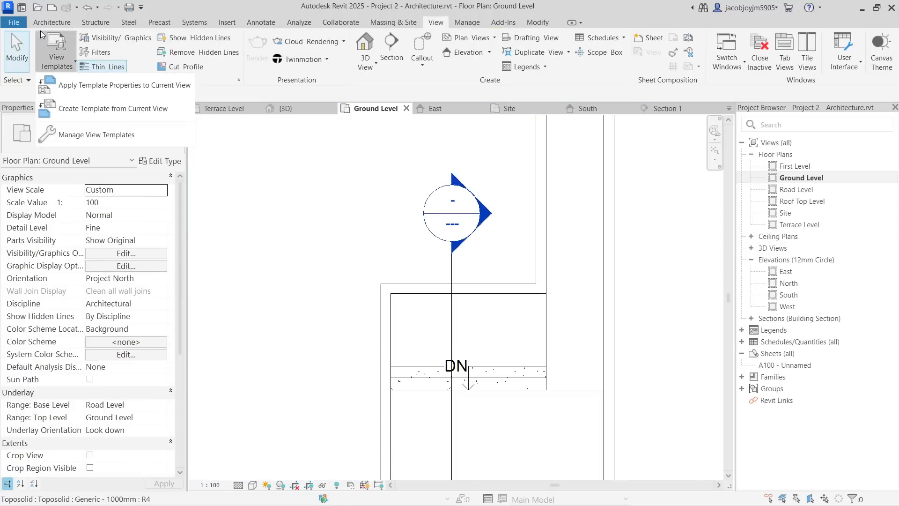
pyautogui.click(44, 26)
pyautogui.click(44, 26)
pyautogui.click(49, 60)
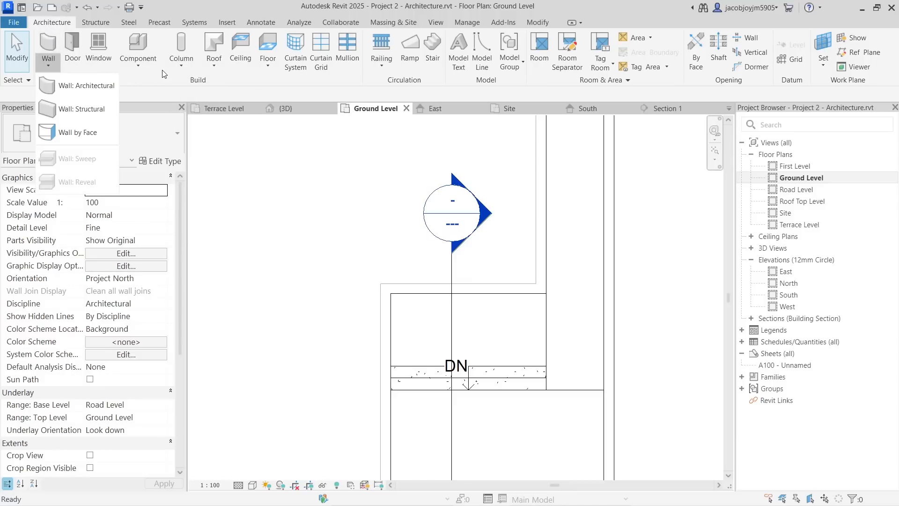
pyautogui.click(75, 85)
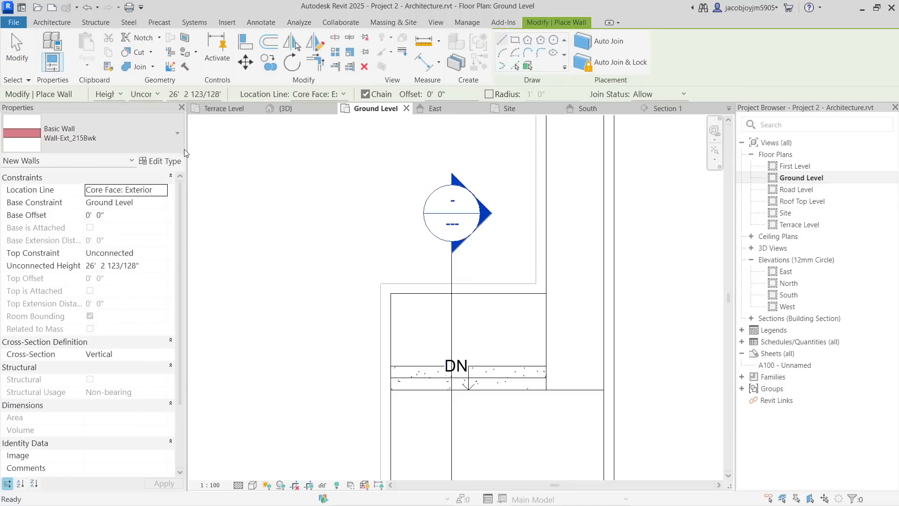
pyautogui.scroll(2, 551, 372)
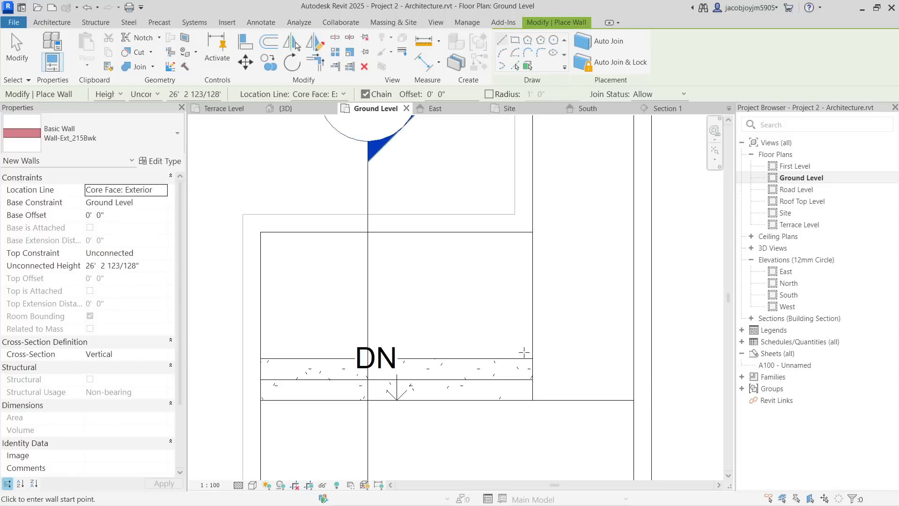
pyautogui.click(325, 95)
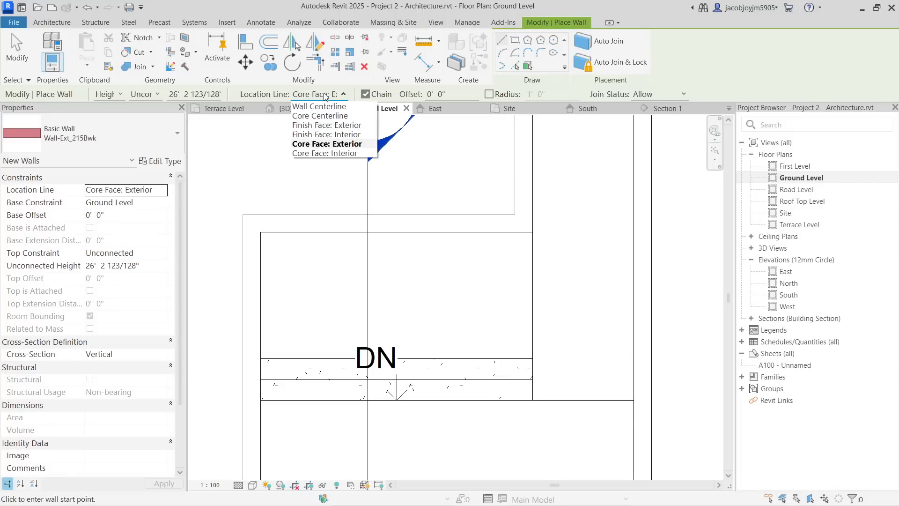
pyautogui.click(326, 125)
pyautogui.click(533, 400)
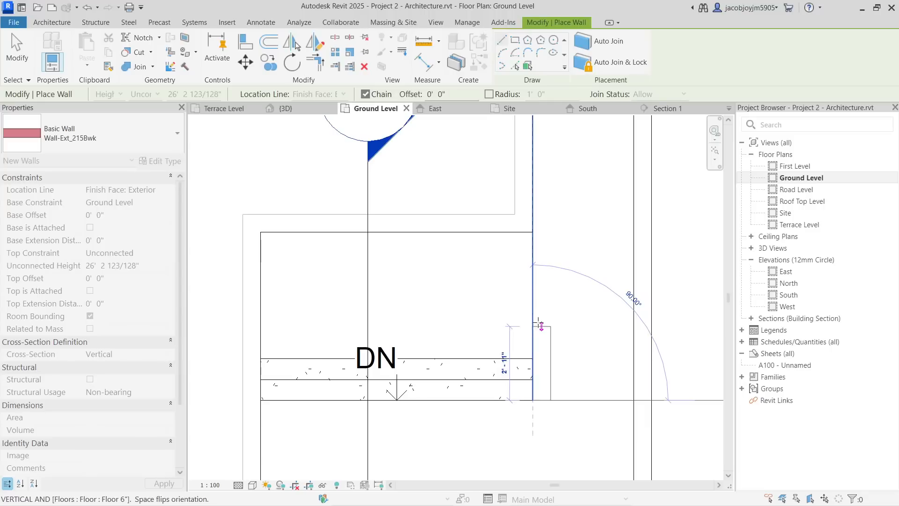
pyautogui.press('Escape')
pyautogui.click(533, 400)
pyautogui.press('space')
pyautogui.click(532, 232)
pyautogui.press('Escape')
pyautogui.press('Escape')
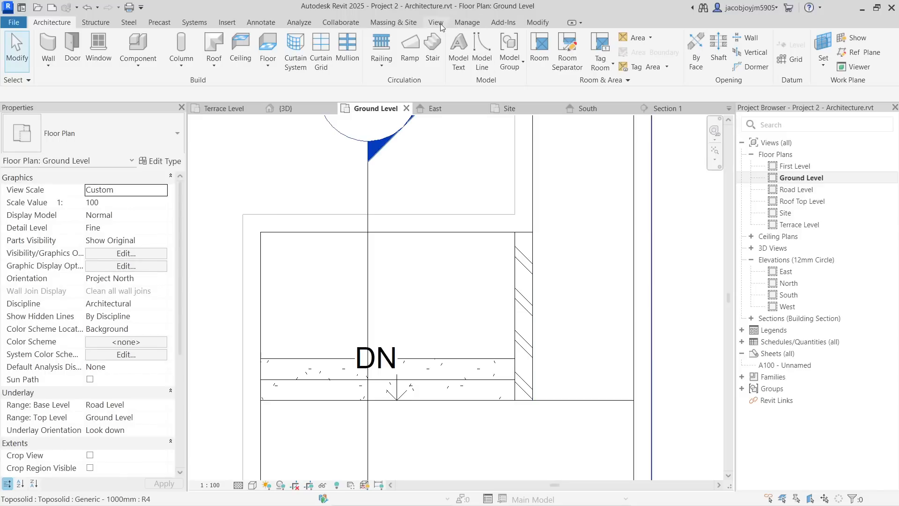
# Step: In the 3D view, set the new wall's base constraint to Road Level and its top constraint to Up to level: Ground Level
pyautogui.click(437, 23)
pyautogui.click(365, 45)
pyautogui.keyDown('shift'); pyautogui.moveTo(665, 305); pyautogui.dragTo(533, 184, button='middle'); pyautogui.keyUp('shift')
pyautogui.click(533, 184)
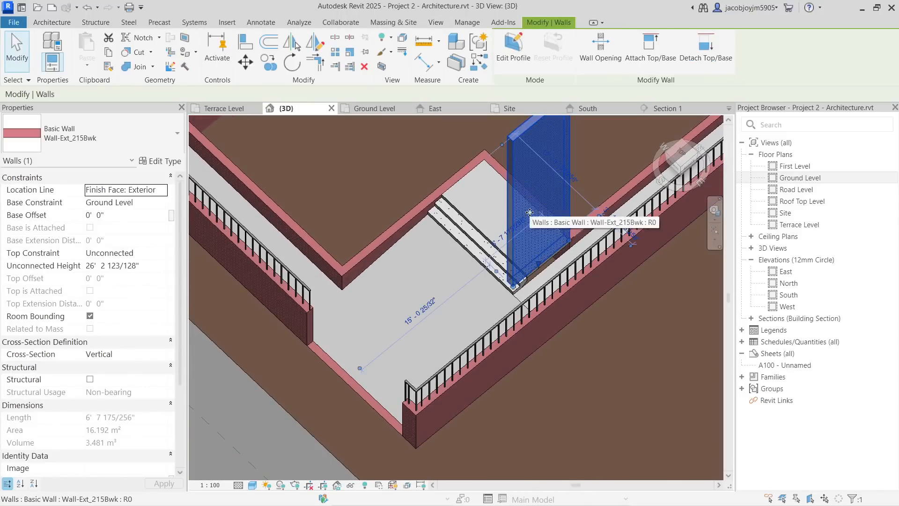
pyautogui.click(163, 206)
pyautogui.click(131, 215)
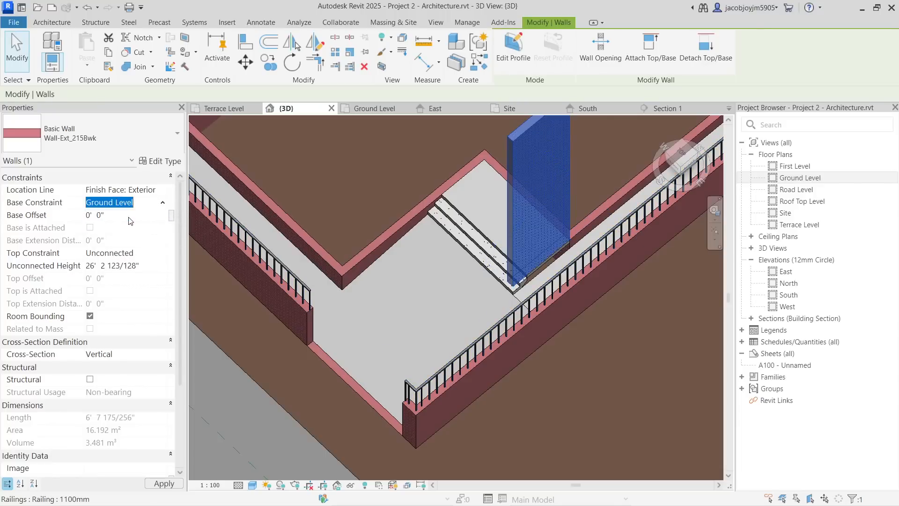
pyautogui.click(161, 256)
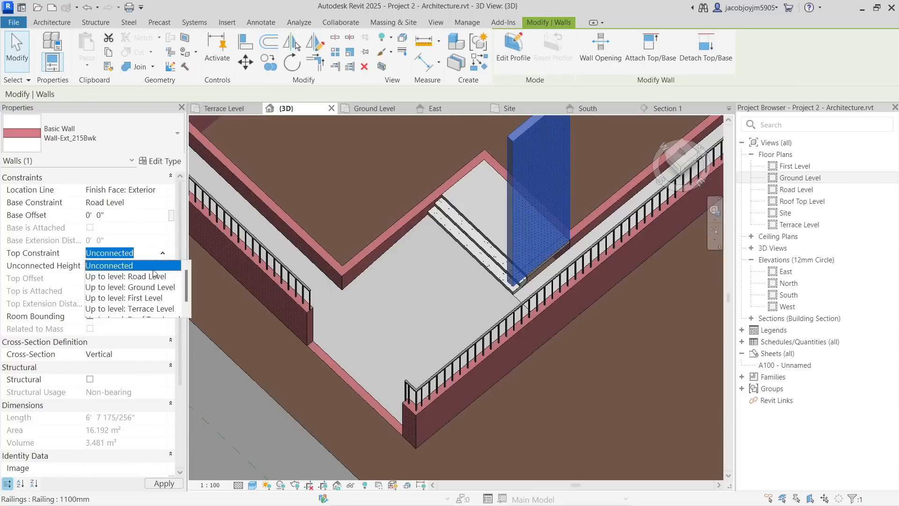
pyautogui.click(157, 287)
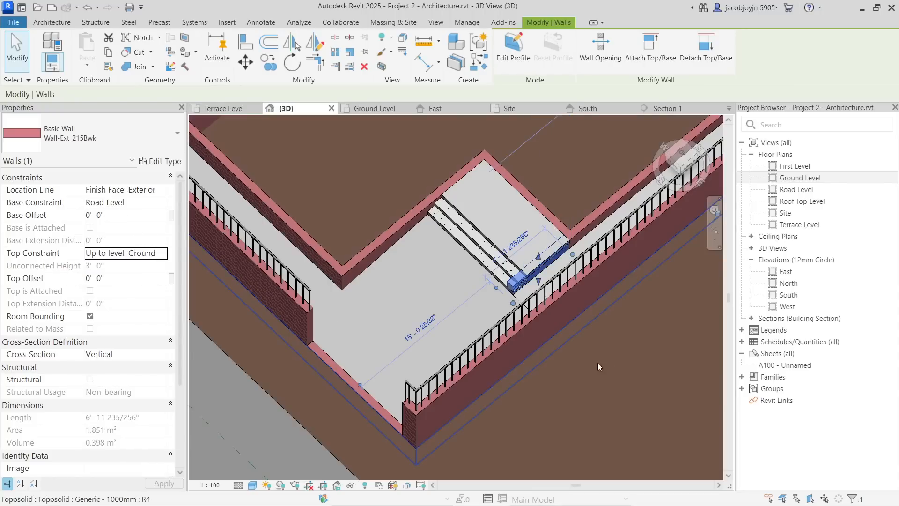
# Step: Isolate the new side wall in 3D with a selection box and turn the view to its outer side
pyautogui.scroll(4, 564, 294)
pyautogui.scroll(3, 532, 271)
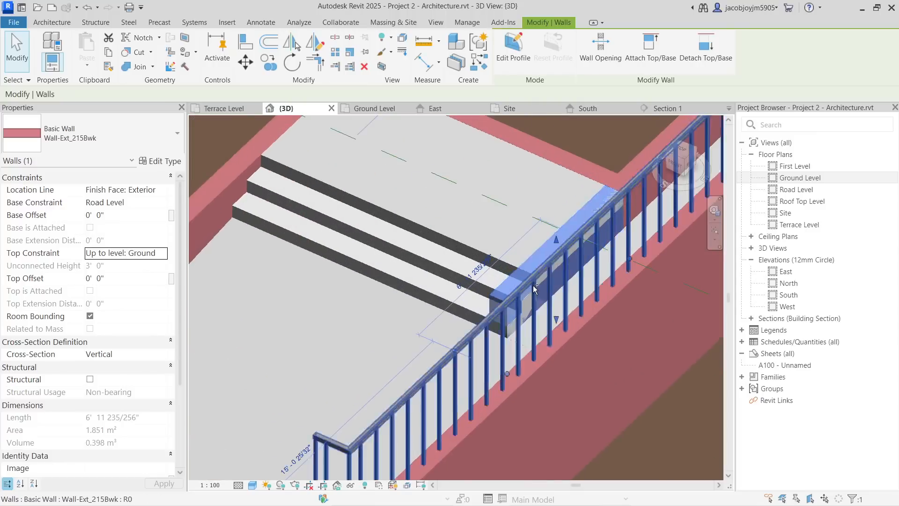
pyautogui.keyDown('shift'); pyautogui.moveTo(533, 285); pyautogui.dragTo(493, 129, button='middle'); pyautogui.keyUp('shift')
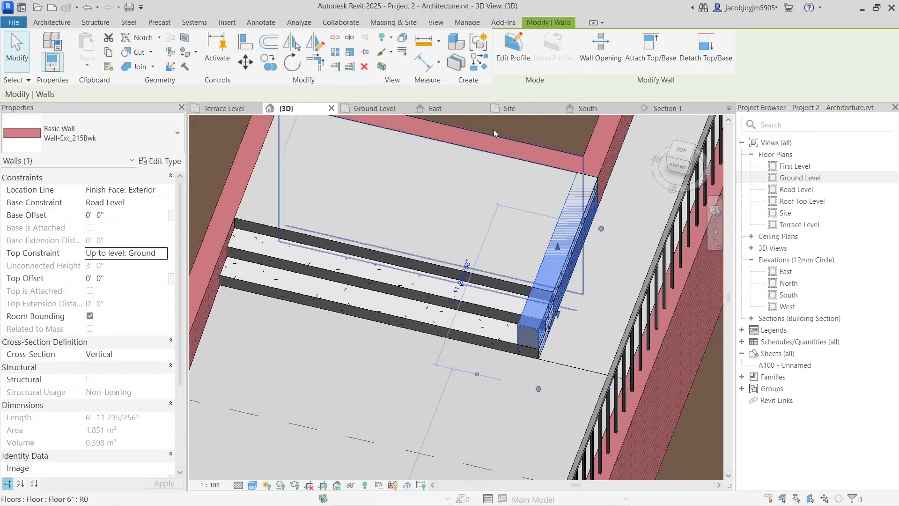
pyautogui.click(381, 67)
pyautogui.scroll(5, 468, 331)
pyautogui.moveTo(510, 307)
pyautogui.keyDown('shift'); pyautogui.mouseDown(button='middle')
pyautogui.moveTo(478, 317)
pyautogui.moveTo(469, 299)
pyautogui.moveTo(476, 262)
pyautogui.moveTo(422, 267)
pyautogui.moveTo(401, 257)
pyautogui.moveTo(379, 272)
pyautogui.moveTo(389, 269)
pyautogui.mouseUp(button='middle'); pyautogui.keyUp('shift')
# Step: Open the side wall's profile for editing and add the stair's sloped underside, its rear edge and the landing's underside as picked lines
pyautogui.click(488, 337)
pyautogui.scroll(6, 434, 365)
pyautogui.click(476, 253)
pyautogui.click(514, 47)
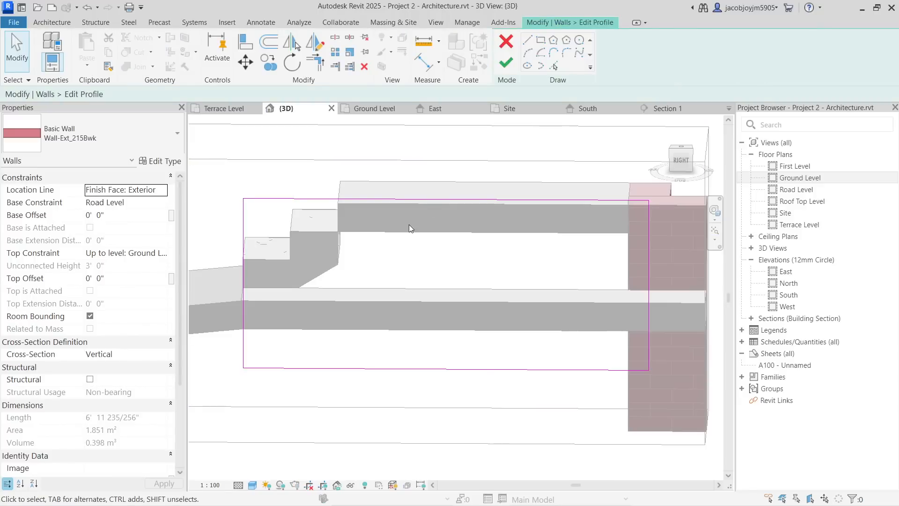
pyautogui.click(552, 67)
pyautogui.click(320, 275)
pyautogui.click(339, 243)
pyautogui.click(380, 229)
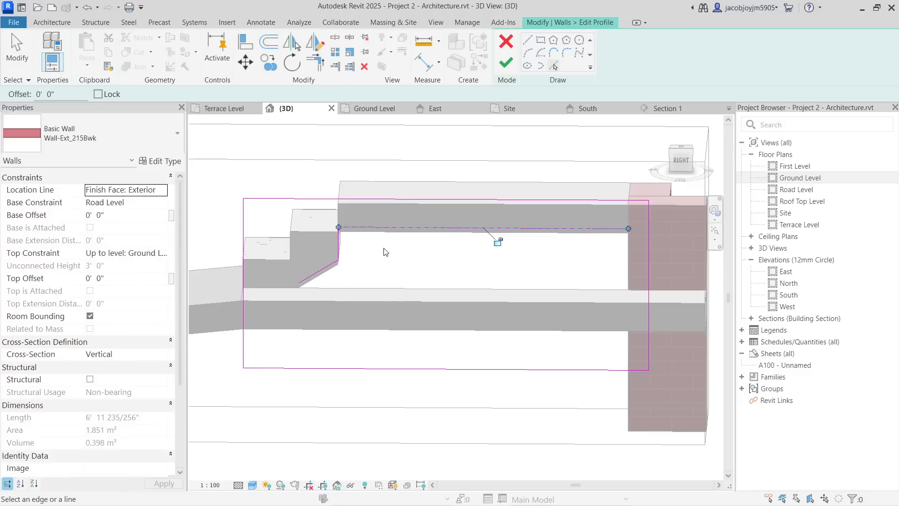
# Step: Trim the picked lines to the profile's front and rear edges, and delete the leftover top line
pyautogui.press('Escape')
pyautogui.press('t')
pyautogui.press('r')
pyautogui.click(295, 286)
pyautogui.click(243, 337)
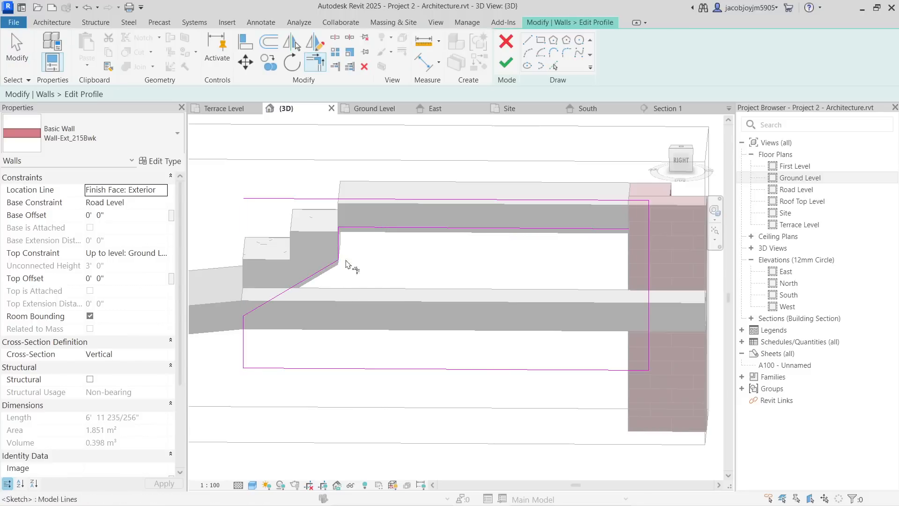
pyautogui.click(614, 230)
pyautogui.click(648, 256)
pyautogui.press('Escape')
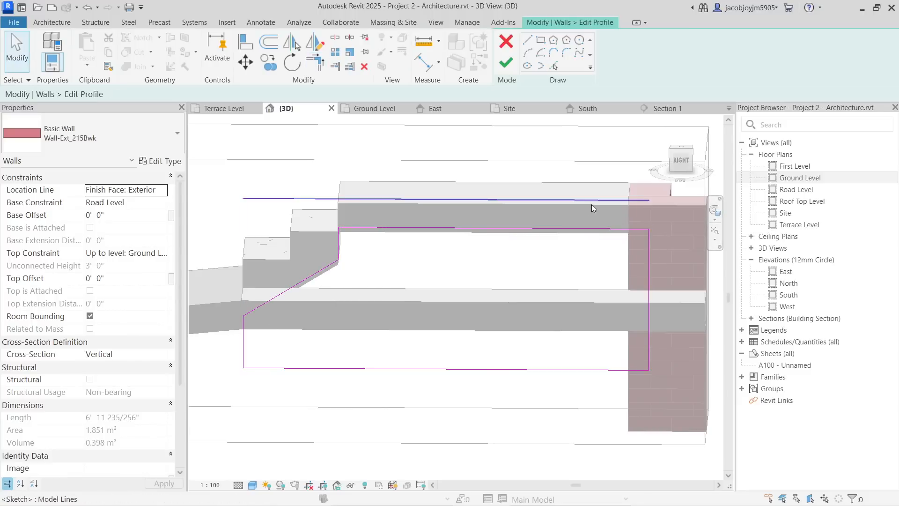
pyautogui.click(590, 202)
pyautogui.press('Escape')
# Step: Add the stair's flat bottom edge as a picked line, trim the excess slope and front edge to it, and finish the profile
pyautogui.moveTo(400, 333)
pyautogui.keyDown('shift'); pyautogui.mouseDown(button='middle')
pyautogui.moveTo(412, 328)
pyautogui.moveTo(392, 322)
pyautogui.moveTo(521, 327)
pyautogui.moveTo(541, 286)
pyautogui.mouseUp(button='middle'); pyautogui.keyUp('shift')
pyautogui.click(555, 66)
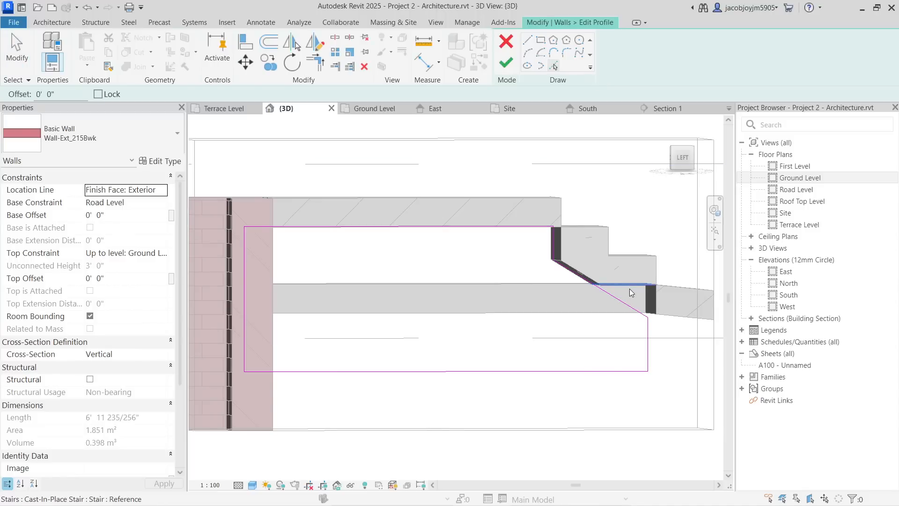
pyautogui.press('Escape')
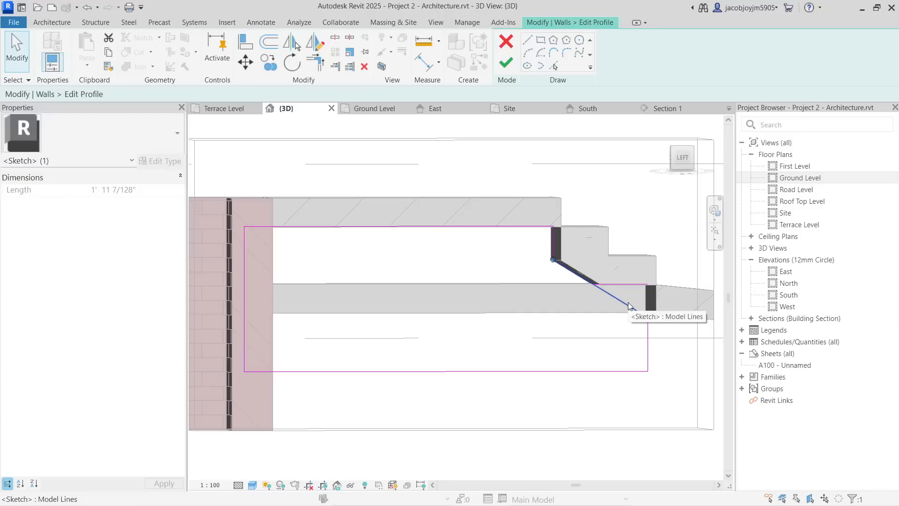
pyautogui.press('t')
pyautogui.press('r')
pyautogui.click(574, 280)
pyautogui.click(648, 342)
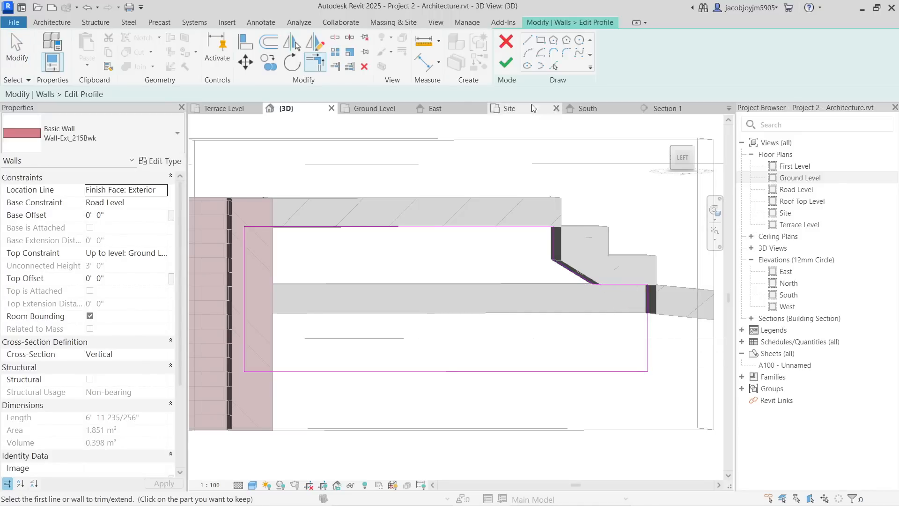
pyautogui.click(506, 62)
pyautogui.scroll(-3, 438, 285)
pyautogui.keyDown('shift'); pyautogui.moveTo(437, 285); pyautogui.dragTo(427, 227, button='middle'); pyautogui.keyUp('shift')
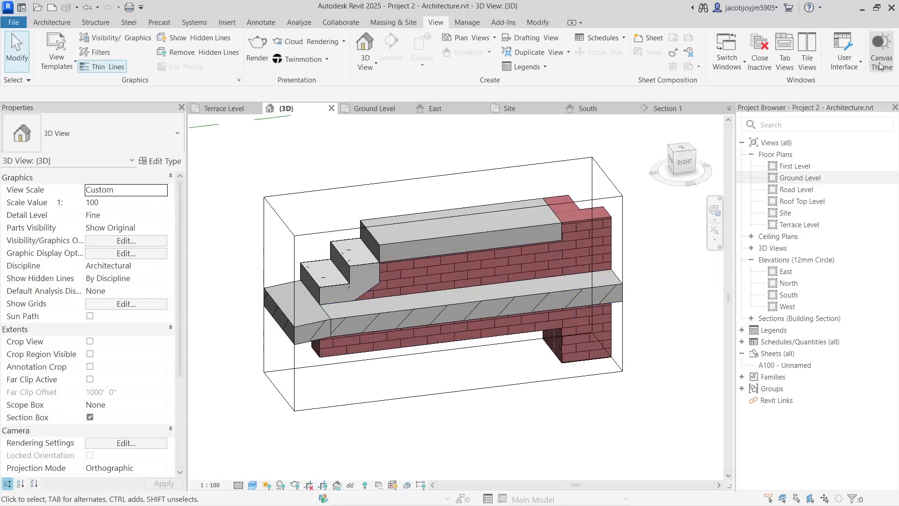
# Step: Open the Keyboard Shortcuts settings and dismiss the save reminder without saving
pyautogui.click(845, 52)
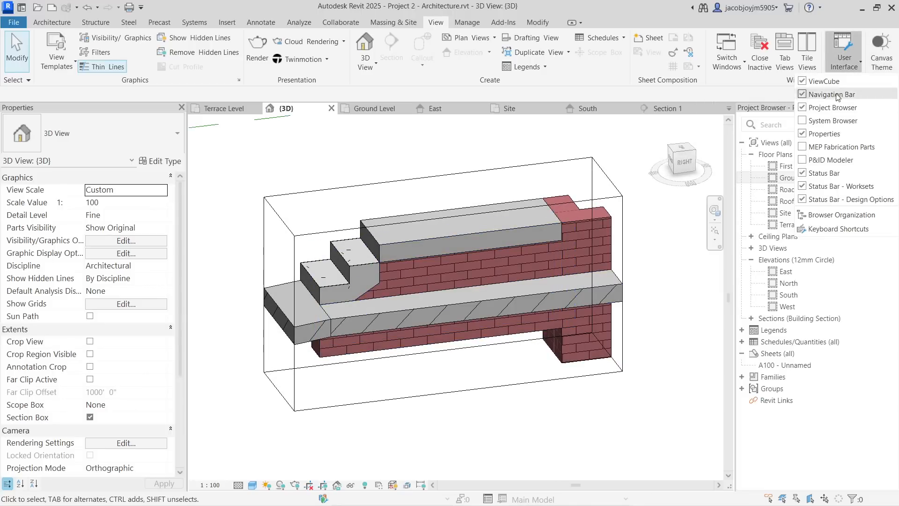
pyautogui.click(833, 229)
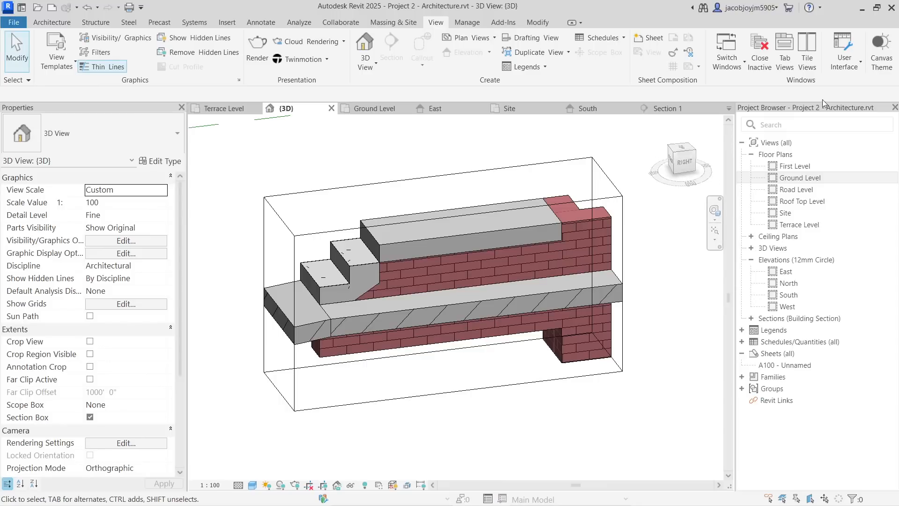
pyautogui.click(844, 52)
pyautogui.click(821, 229)
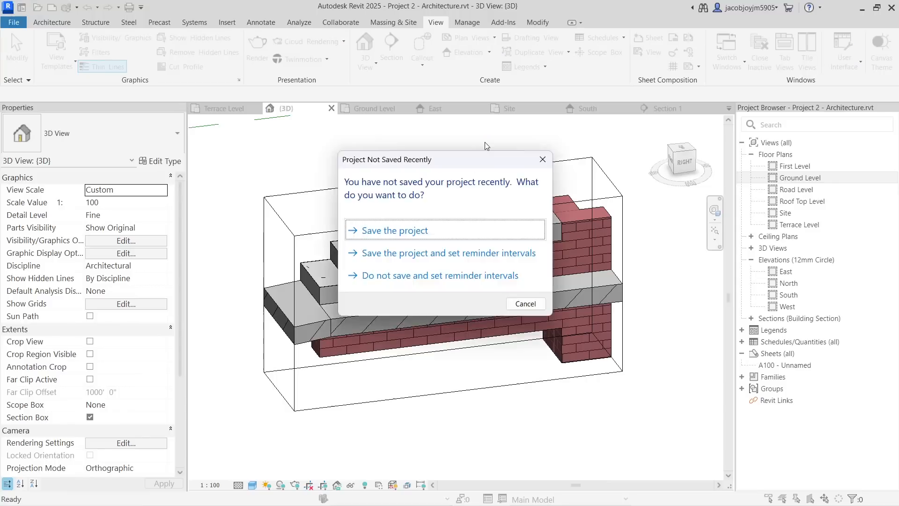
pyautogui.press('Escape')
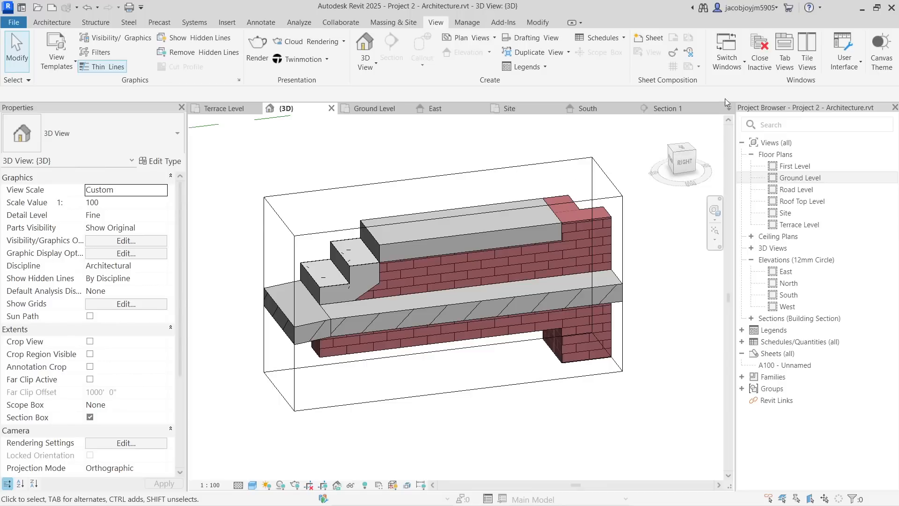
pyautogui.click(861, 60)
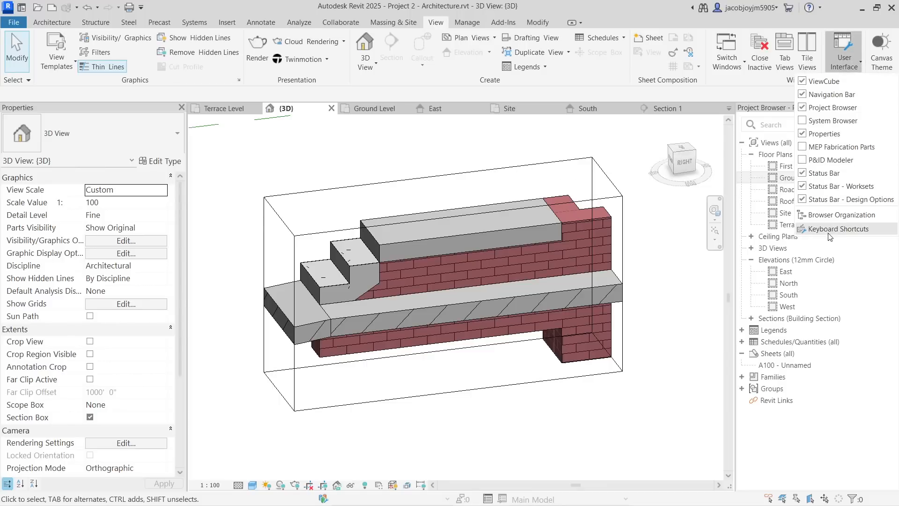
pyautogui.click(817, 229)
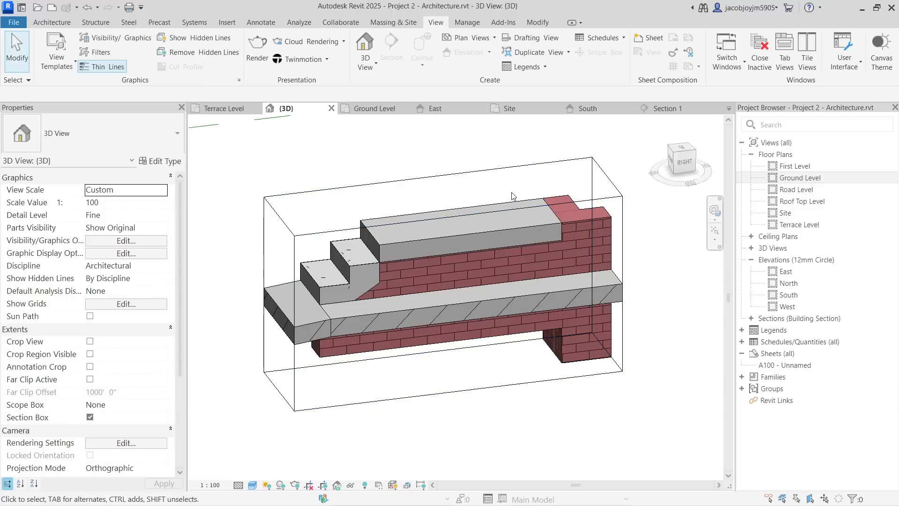
# Step: Turn off the 3D view's section box and look over the outdoor floors, stair and walls of the whole model
pyautogui.keyDown('shift'); pyautogui.moveTo(469, 220); pyautogui.dragTo(543, 232, button='middle'); pyautogui.keyUp('shift')
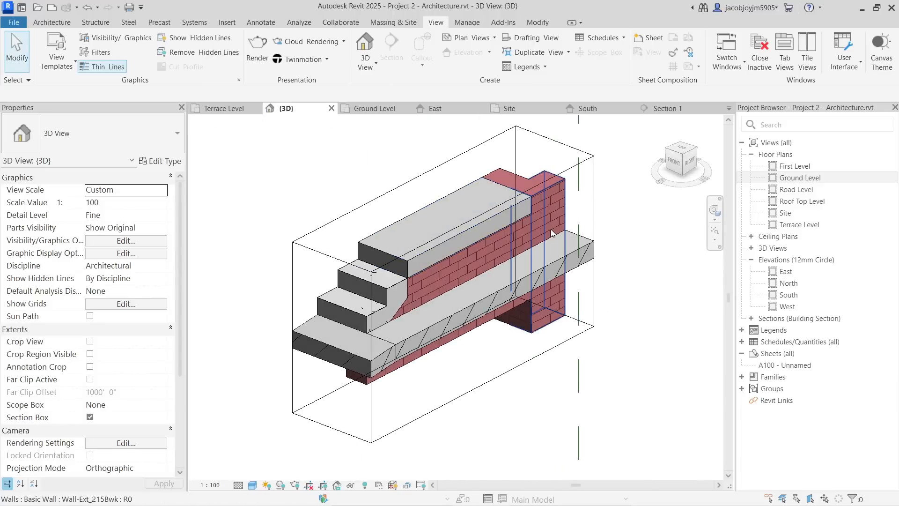
pyautogui.scroll(-2, 538, 230)
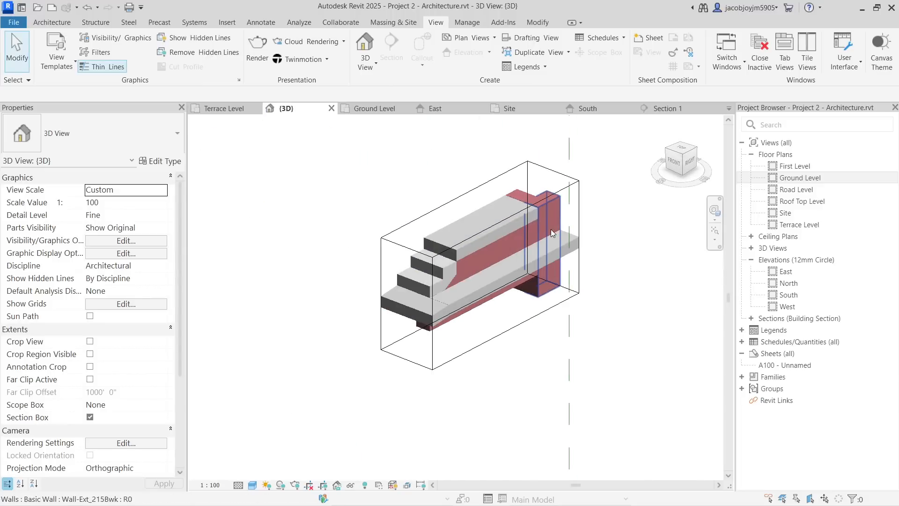
pyautogui.click(90, 417)
pyautogui.keyDown('shift'); pyautogui.moveTo(628, 330); pyautogui.dragTo(558, 217, button='middle'); pyautogui.keyUp('shift')
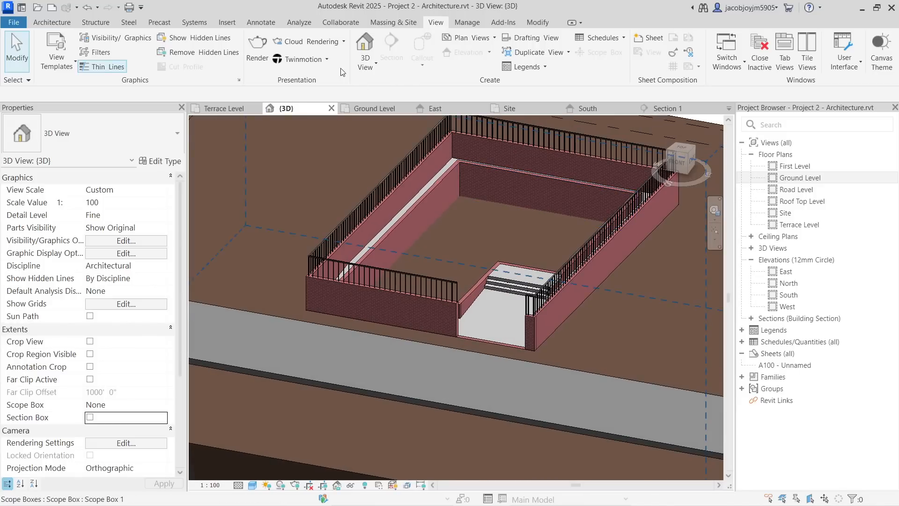
pyautogui.keyDown('shift'); pyautogui.moveTo(456, 182); pyautogui.dragTo(557, 252, button='middle'); pyautogui.keyUp('shift')
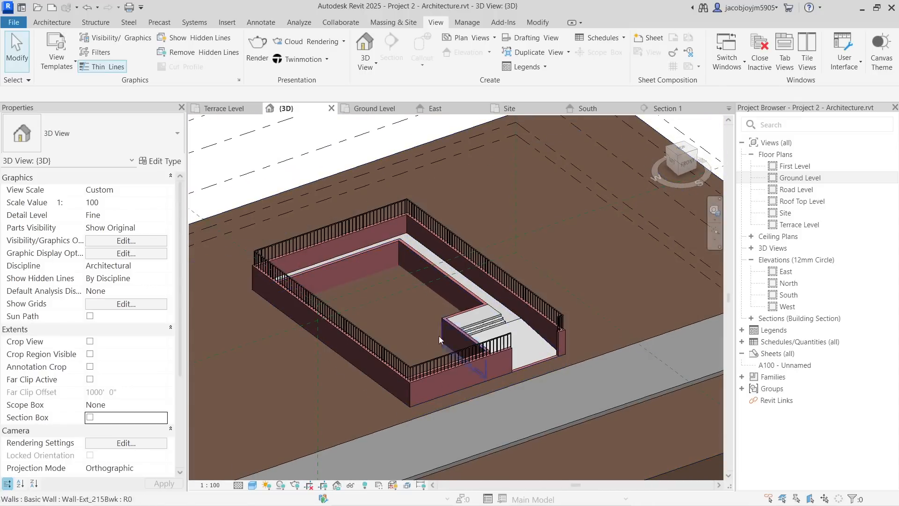
pyautogui.keyDown('shift'); pyautogui.moveTo(476, 262); pyautogui.dragTo(470, 310, button='middle'); pyautogui.keyUp('shift')
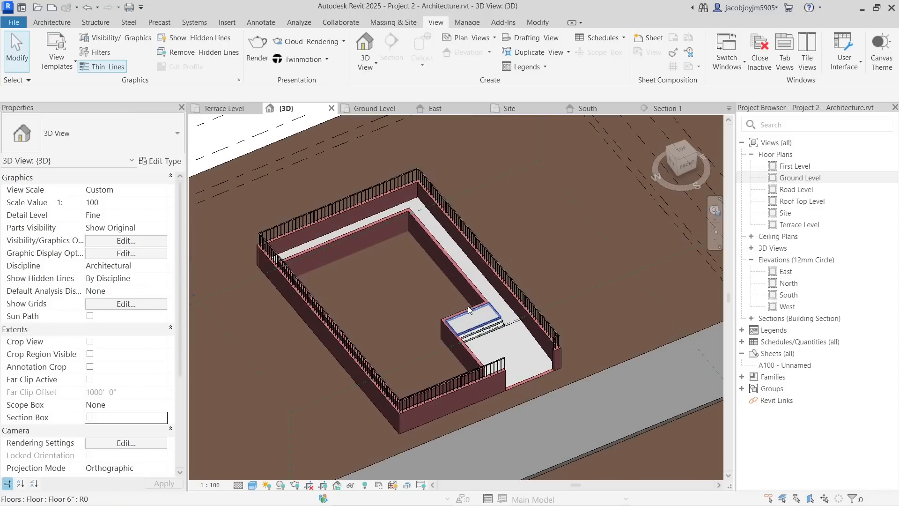